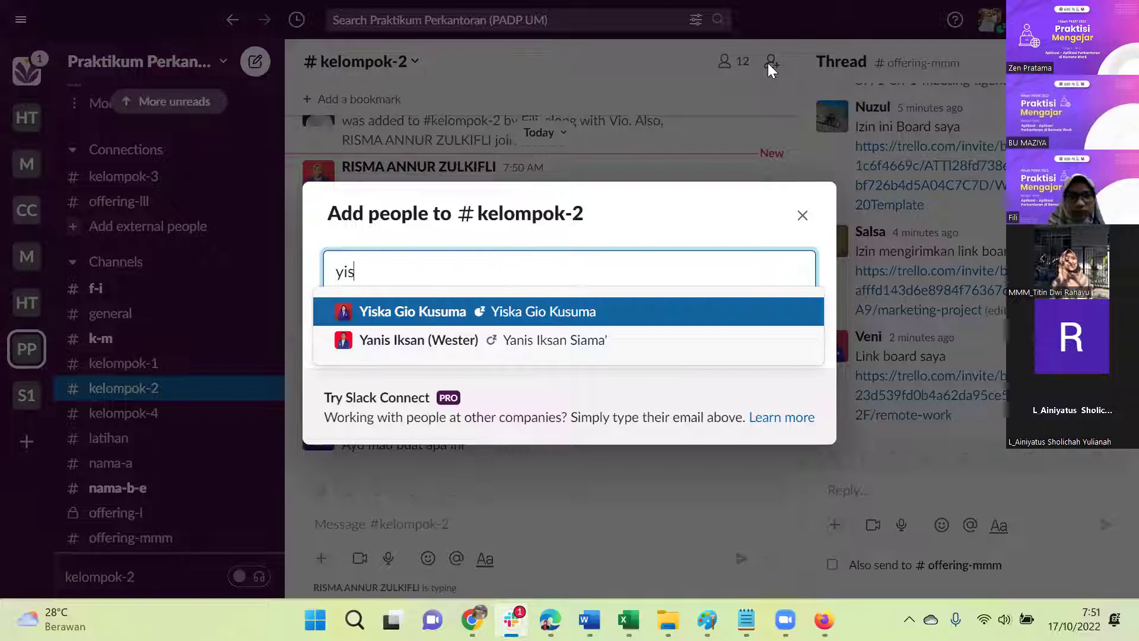
# Step: Add the member matching "yis" to the kelompok-2 channel
pyautogui.press('Return')
pyautogui.press('Return')
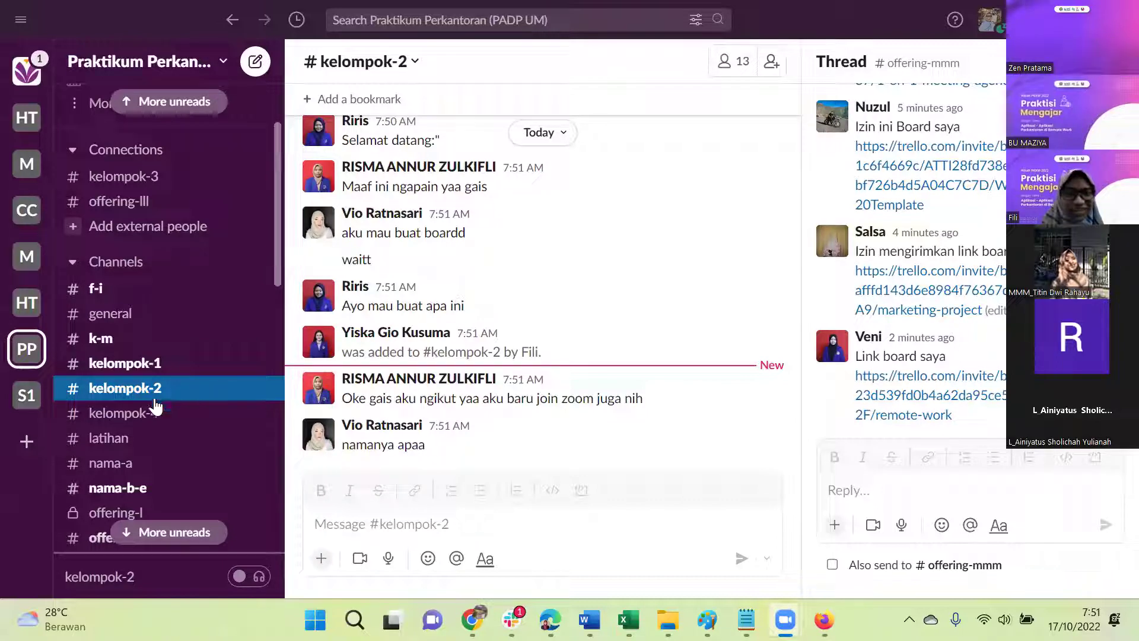
# Step: Look at the nama-a channel and the private offering-l channel
pyautogui.scroll(-1, 140, 403)
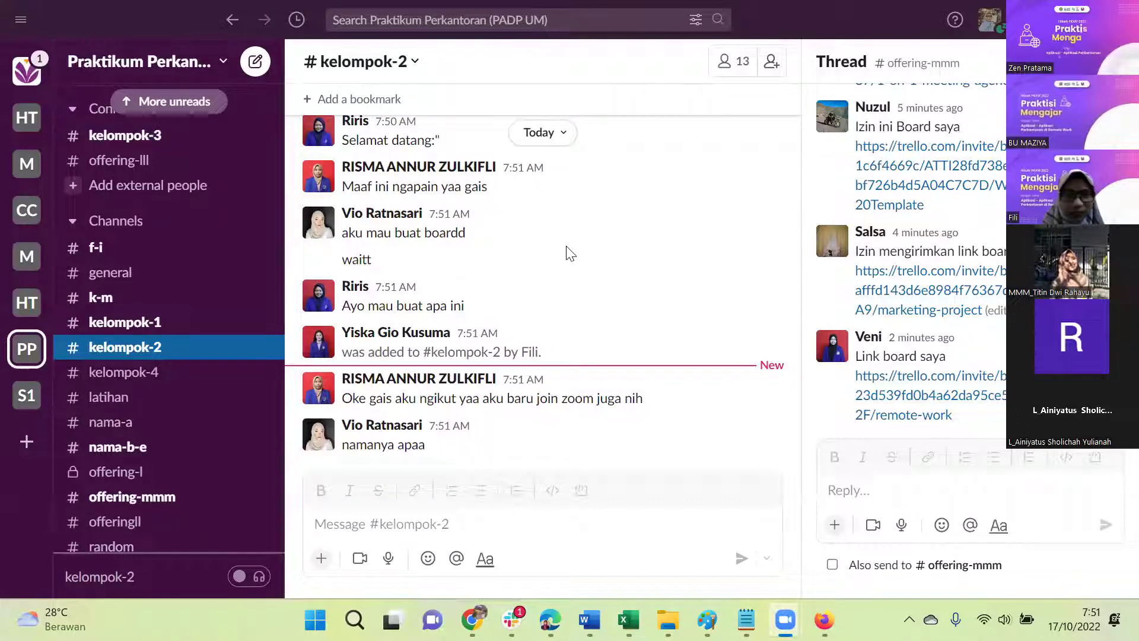
pyautogui.scroll(-3, 209, 389)
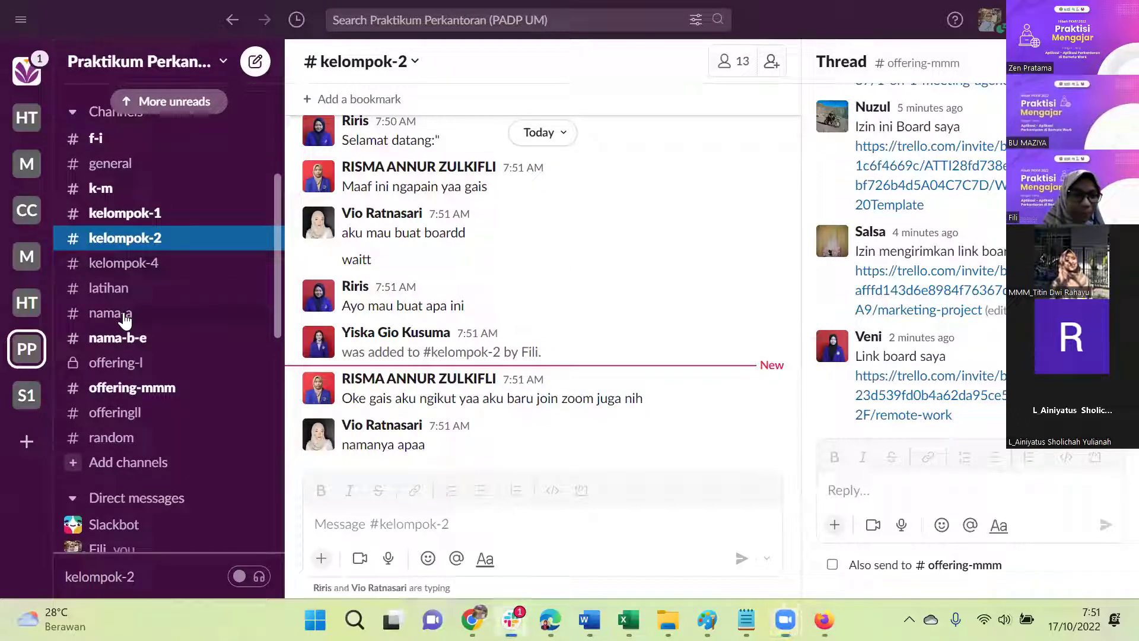
pyautogui.click(125, 317)
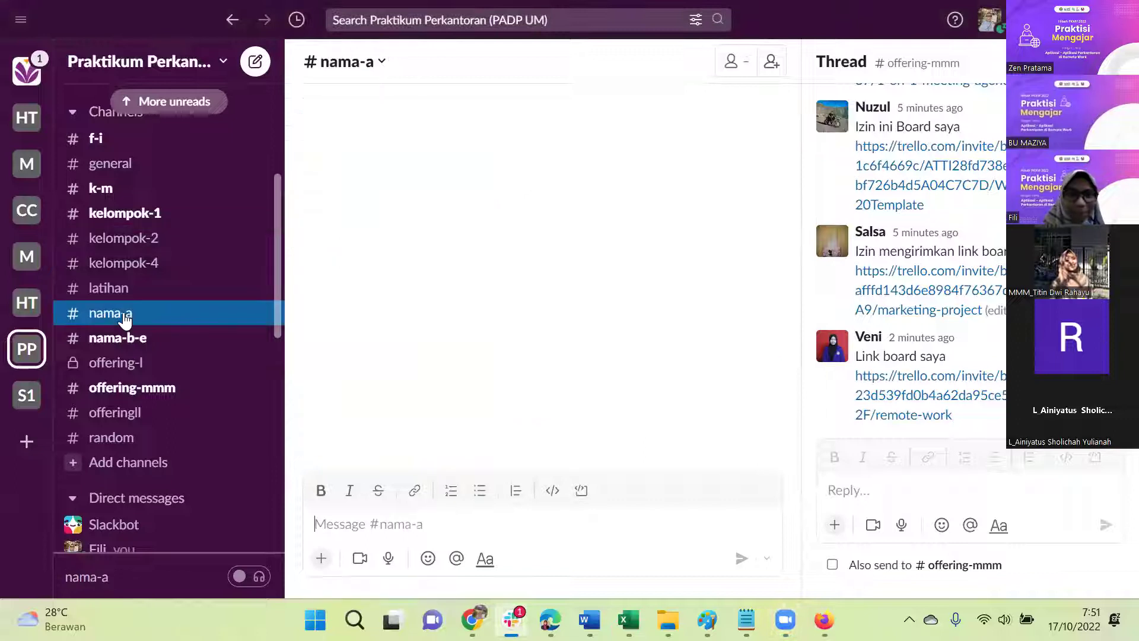
pyautogui.click(137, 365)
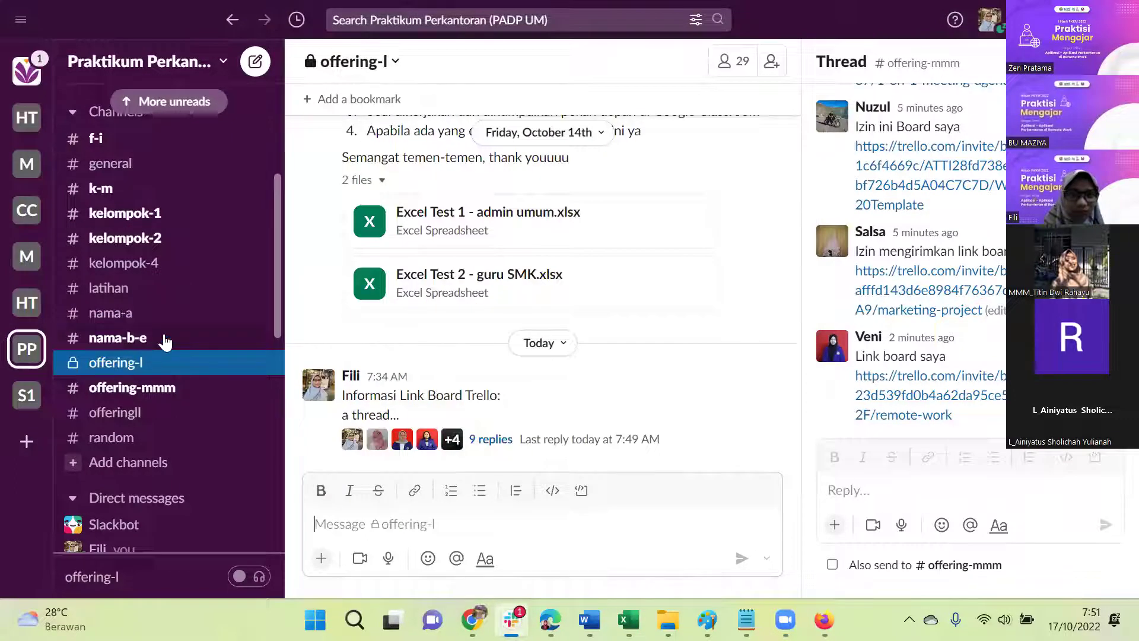
# Step: Find the member matching "el" who is not yet in the nama-b-e channel and add them to it
pyautogui.click(165, 342)
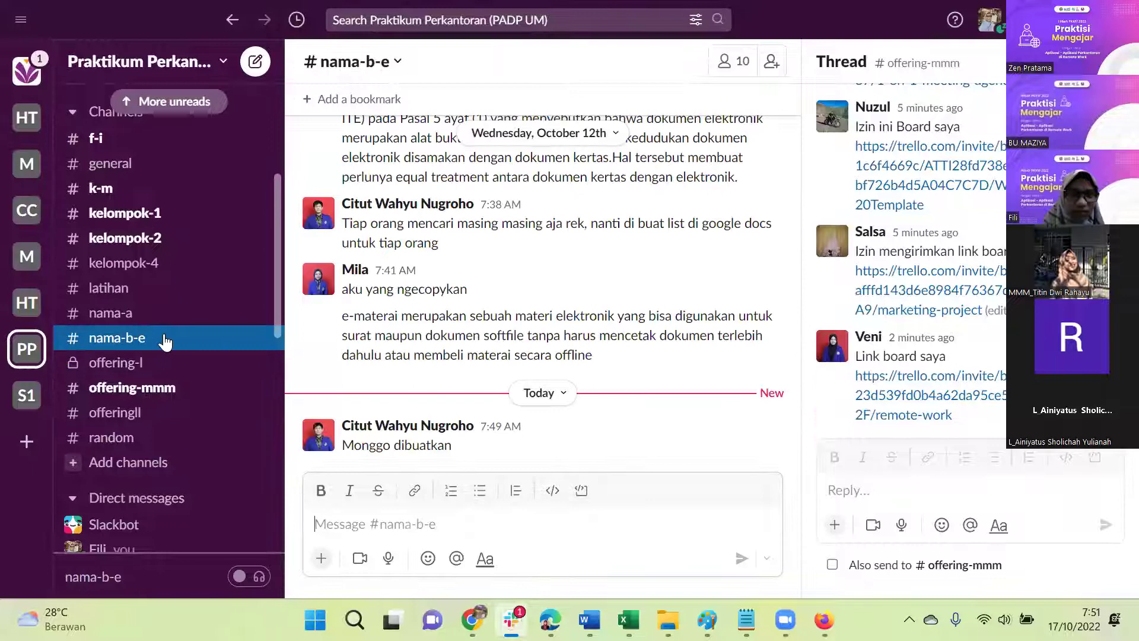
pyautogui.scroll(1, 165, 342)
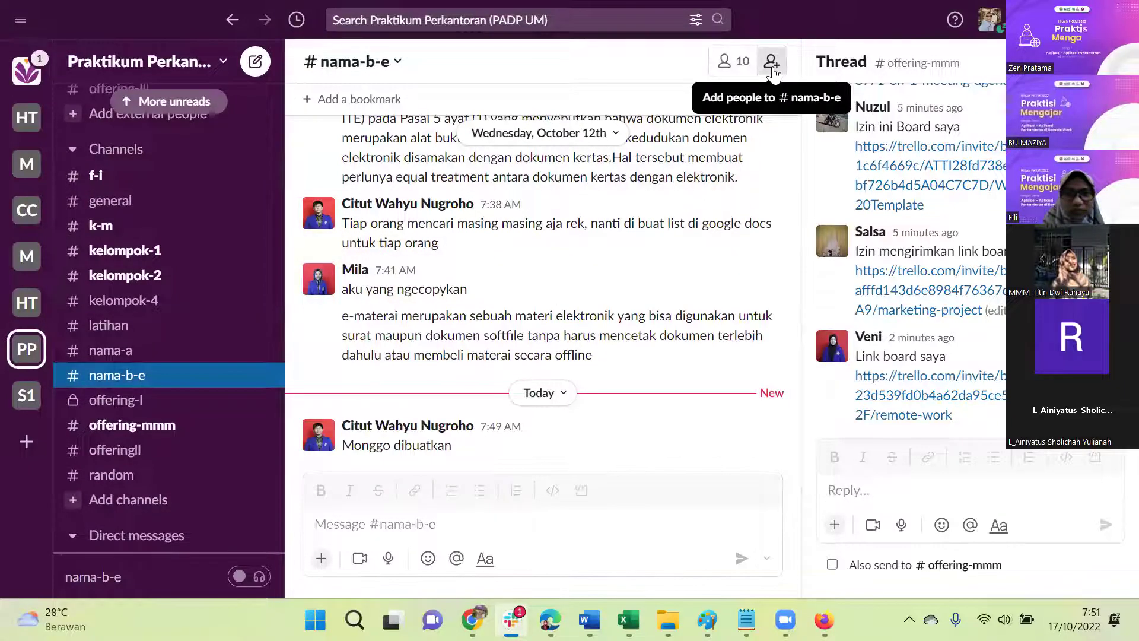
pyautogui.click(771, 62)
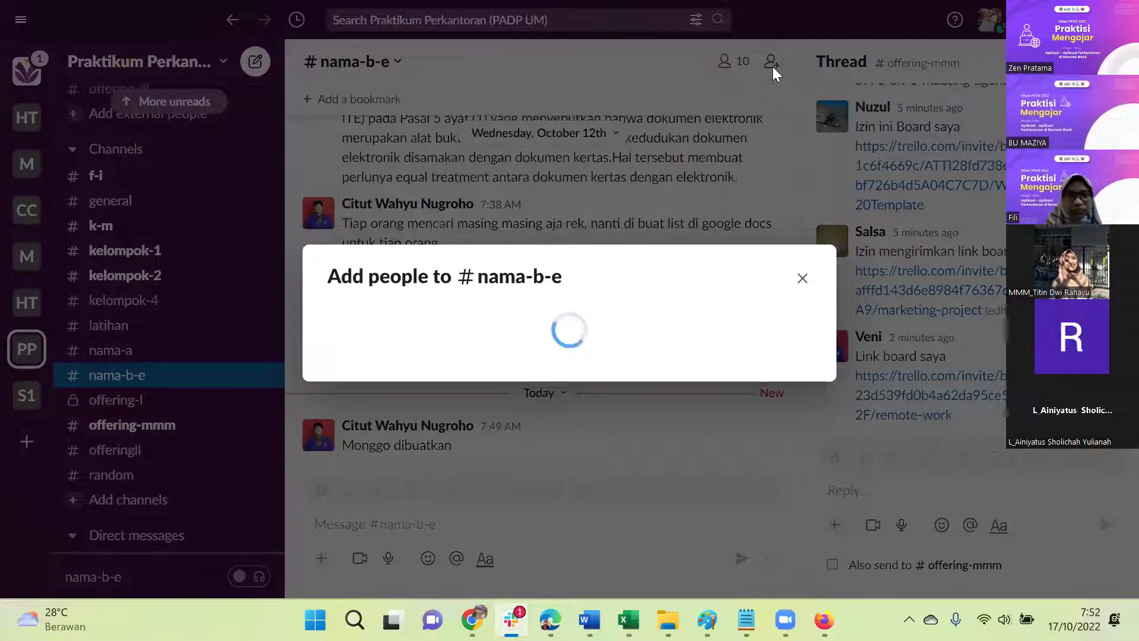
pyautogui.write('elf')
pyautogui.press('BackSpace')
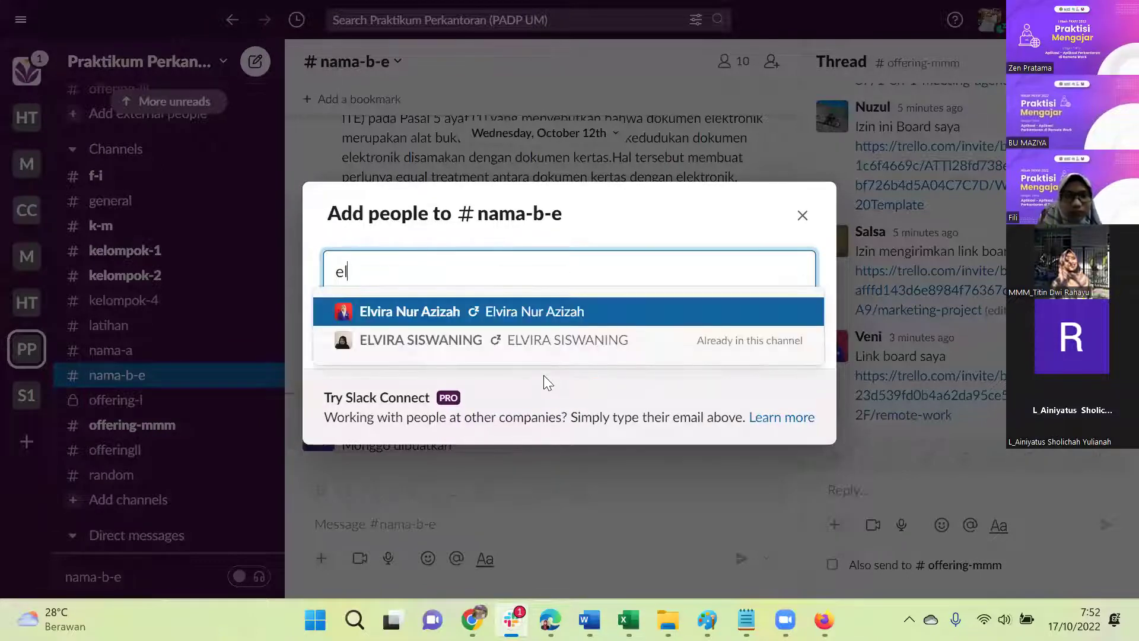
pyautogui.press('Return')
pyautogui.write('el')
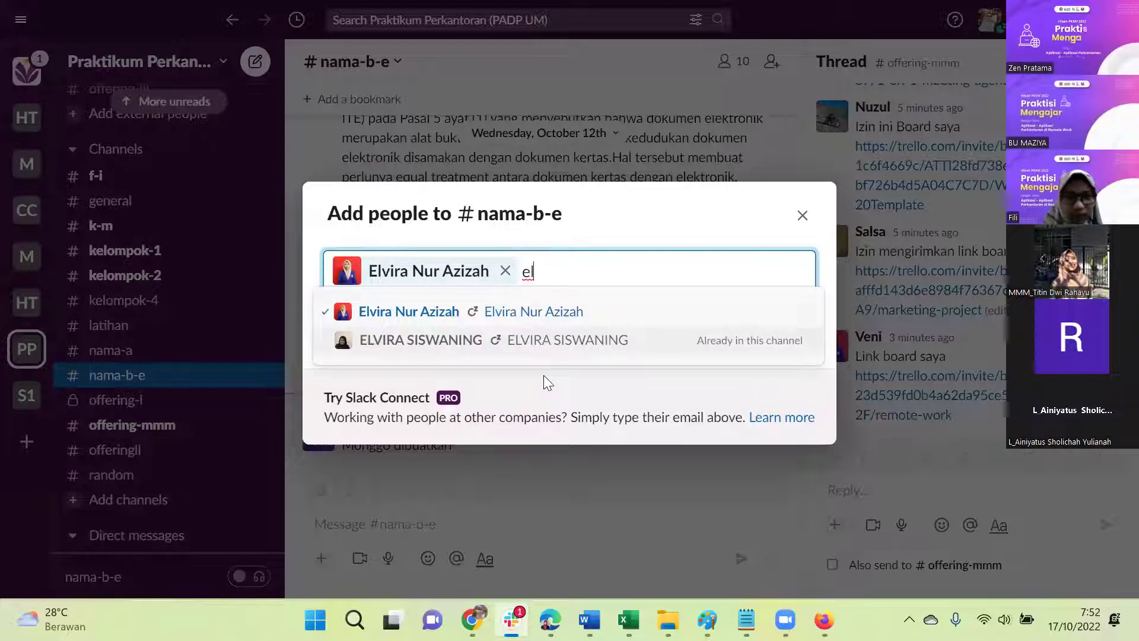
pyautogui.click(534, 311)
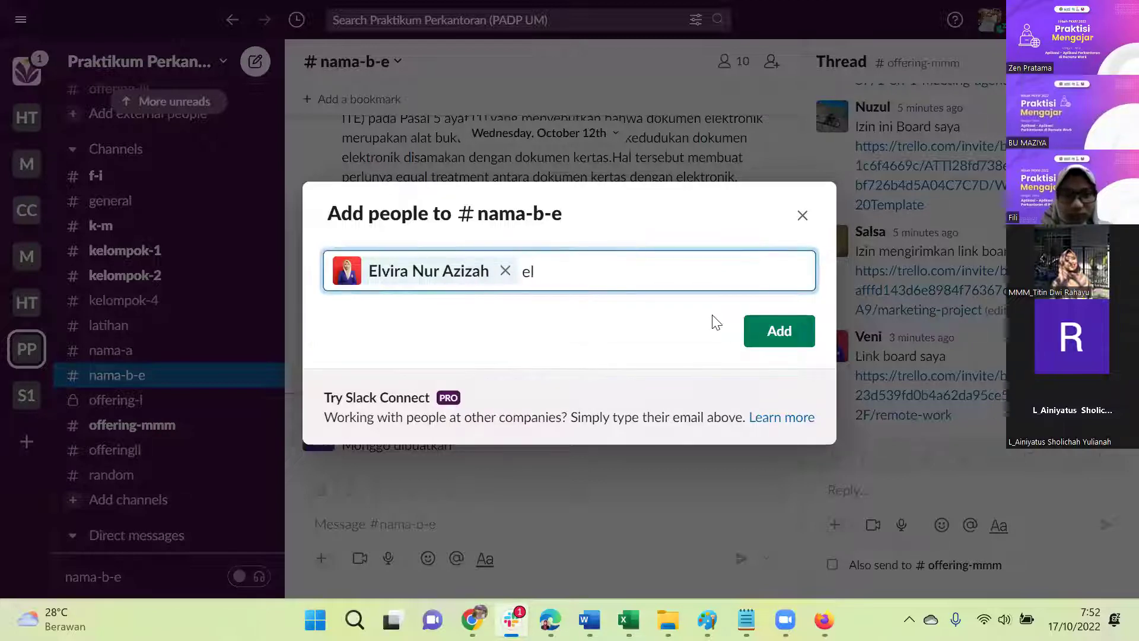
pyautogui.write('v')
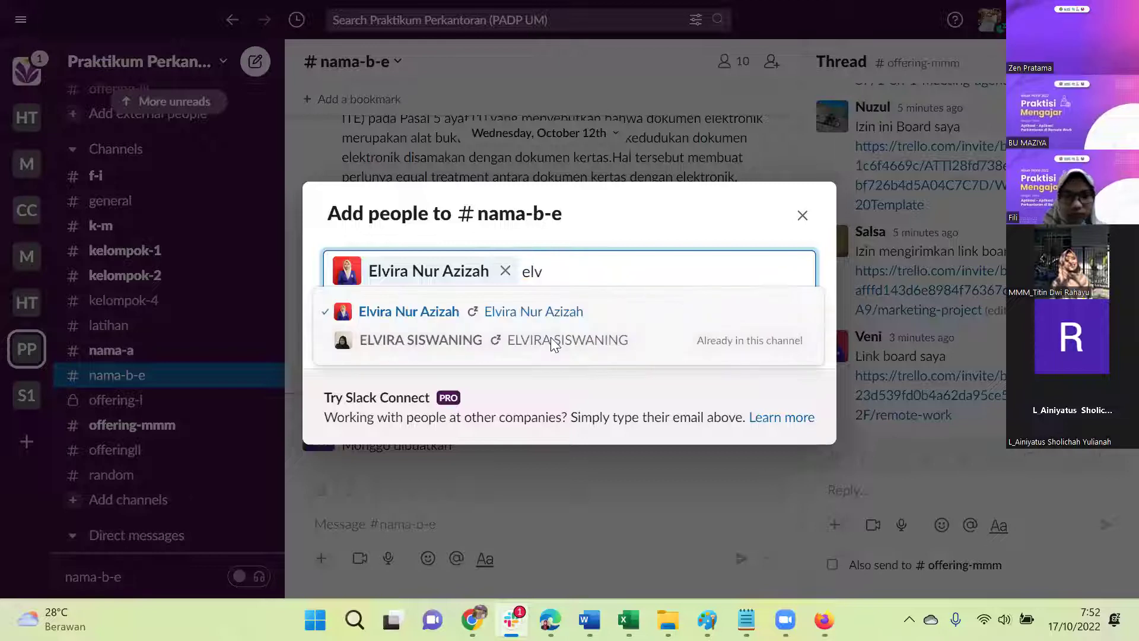
pyautogui.click(603, 283)
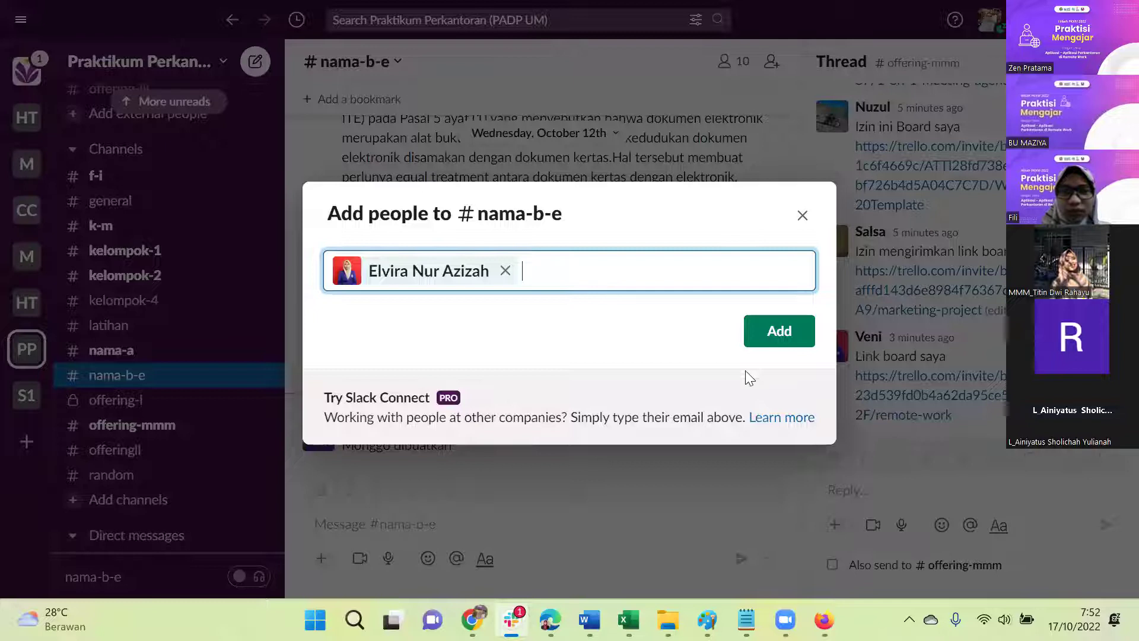
pyautogui.click(789, 328)
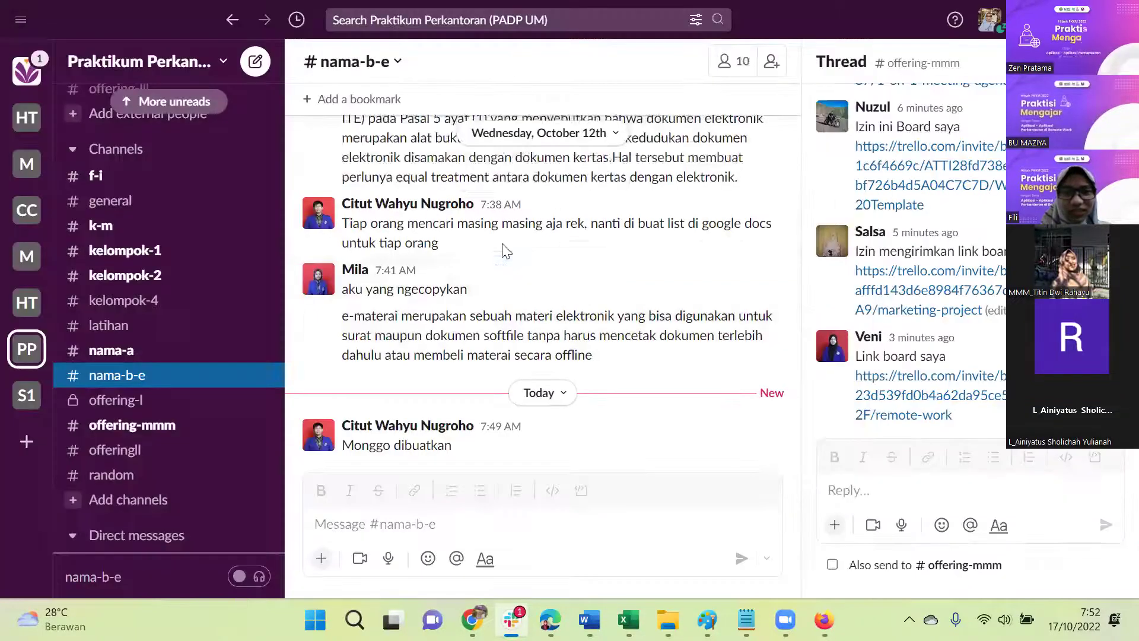
# Step: Review the latest messages in the k-m channel and the workspace's Mentions & reactions
pyautogui.scroll(1, 178, 356)
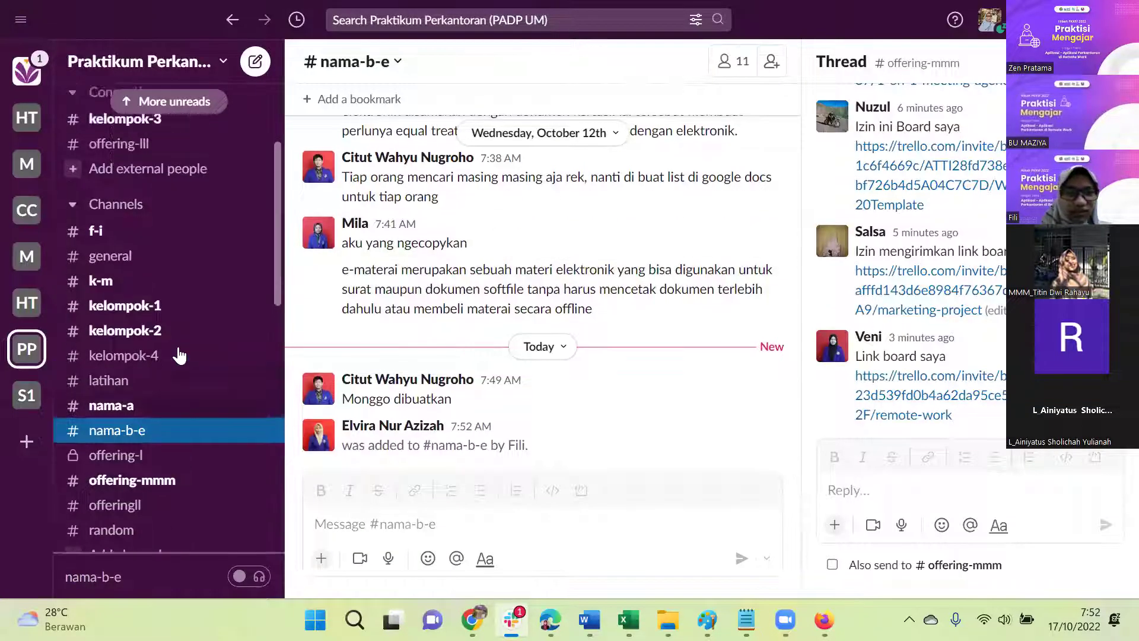
pyautogui.click(108, 284)
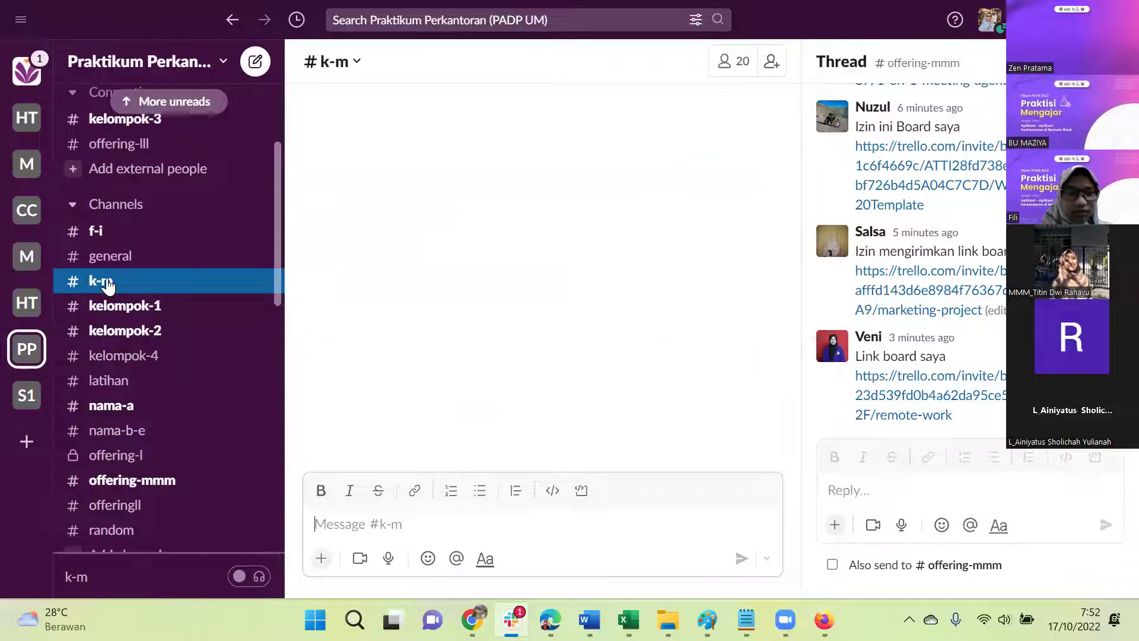
pyautogui.scroll(-2, 335, 287)
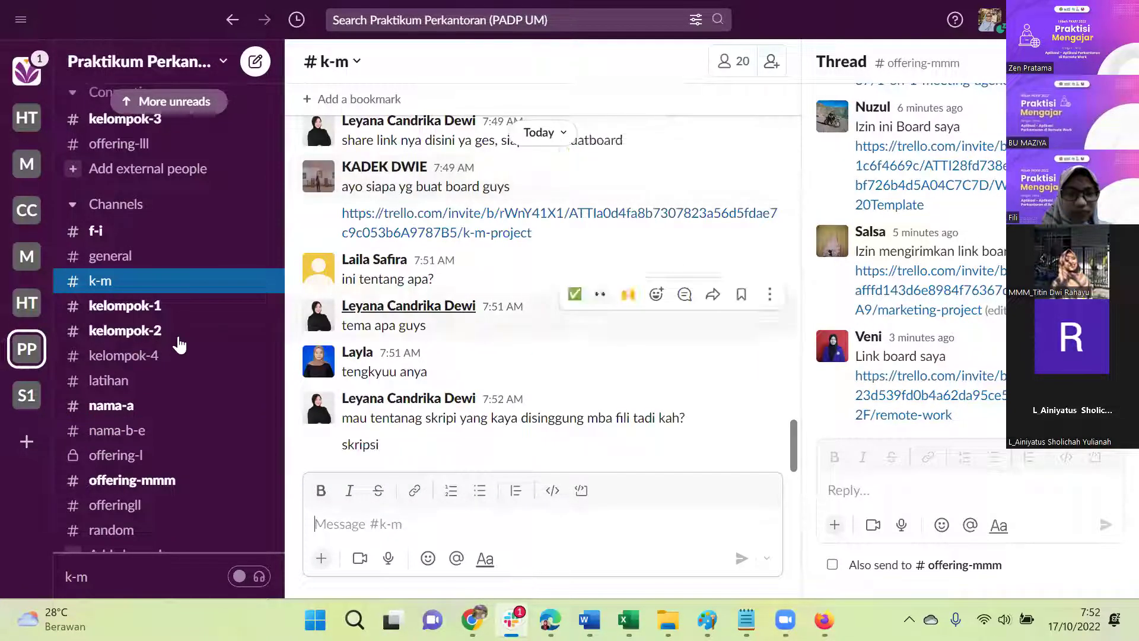
pyautogui.scroll(5, 178, 341)
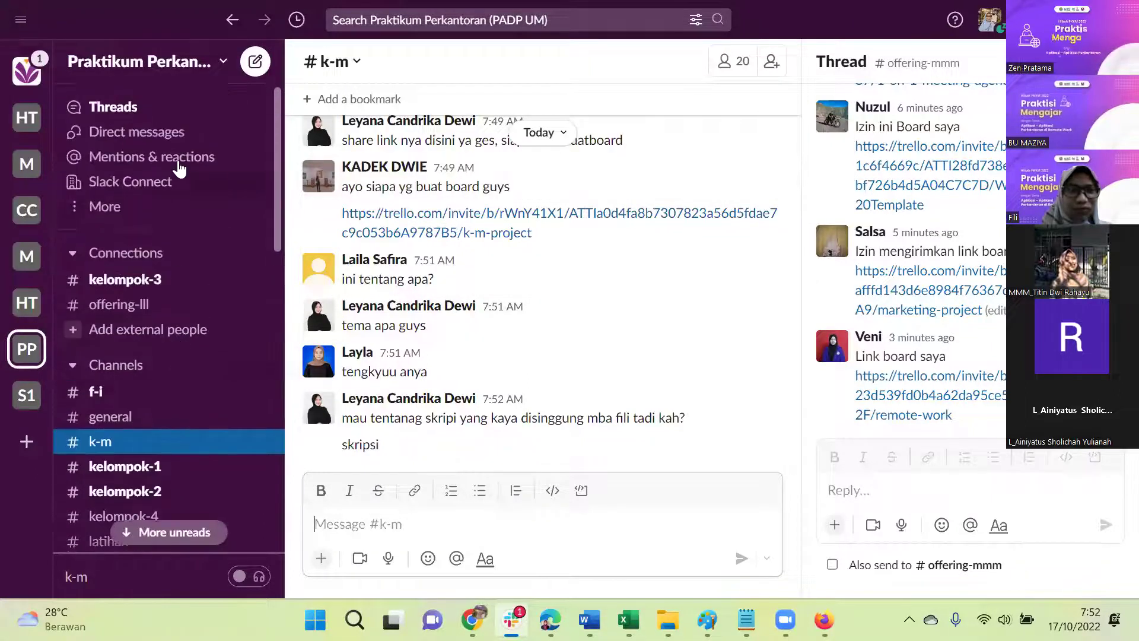
pyautogui.click(201, 157)
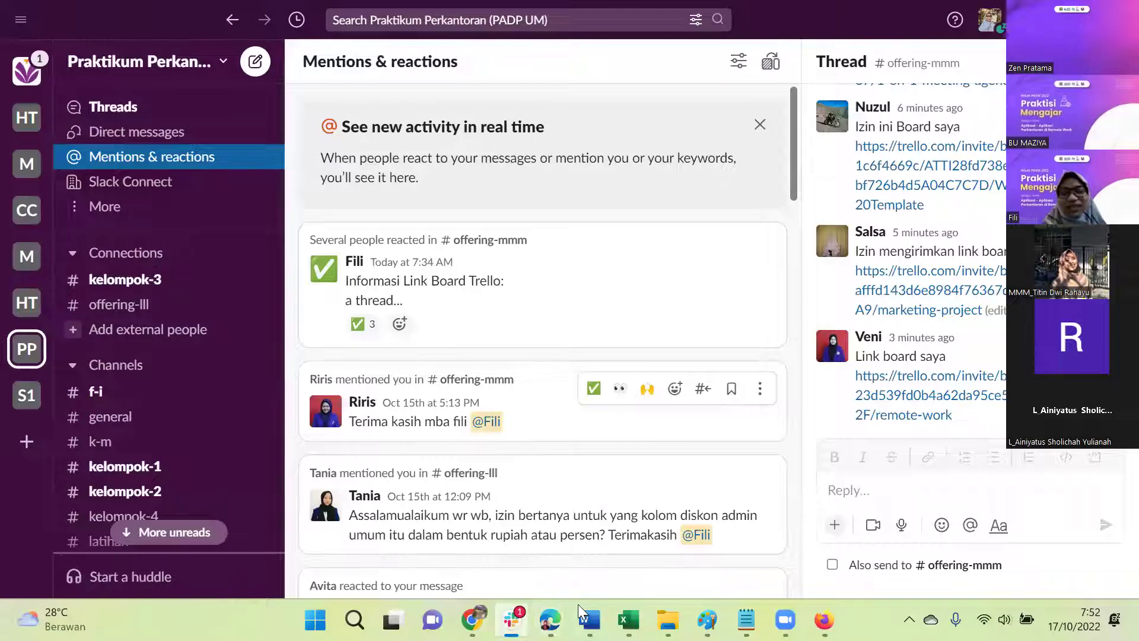
# Step: Switch to the Client Workflow Management board in Trello and examine its lists from New Client Onboarding to Lost
pyautogui.moveTo(550, 620)
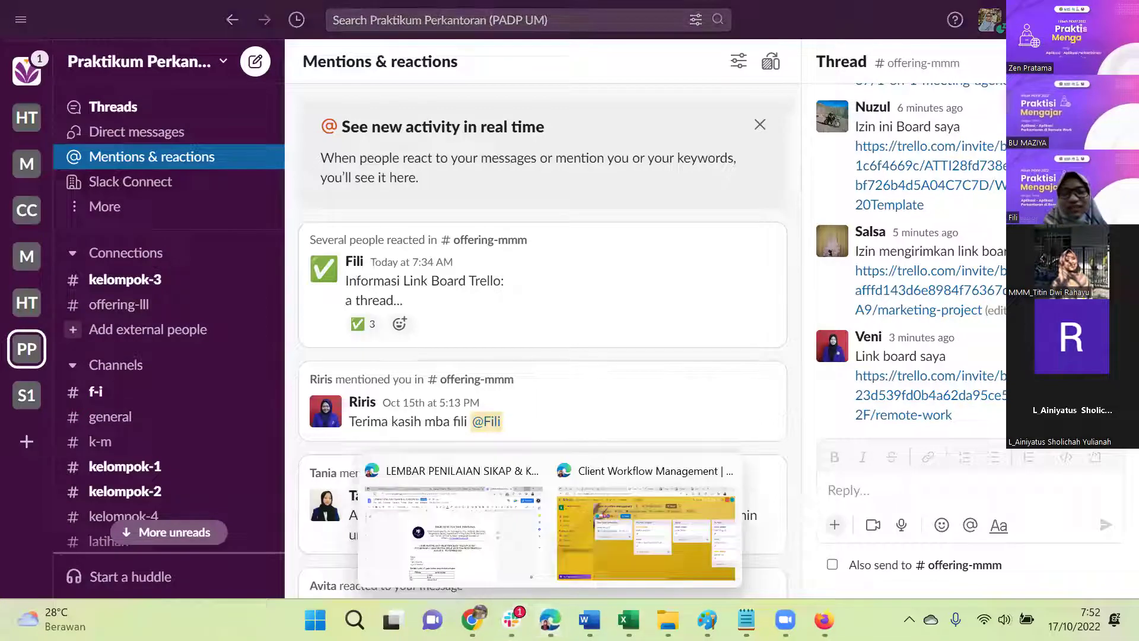
pyautogui.click(607, 489)
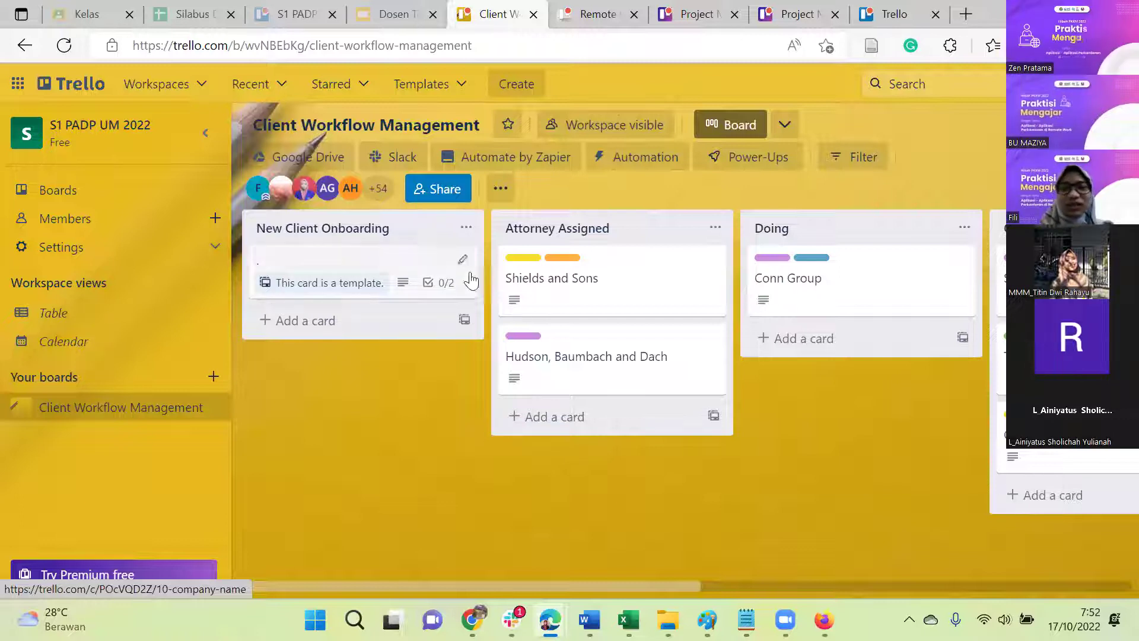
pyautogui.hscroll(2, 554, 241)
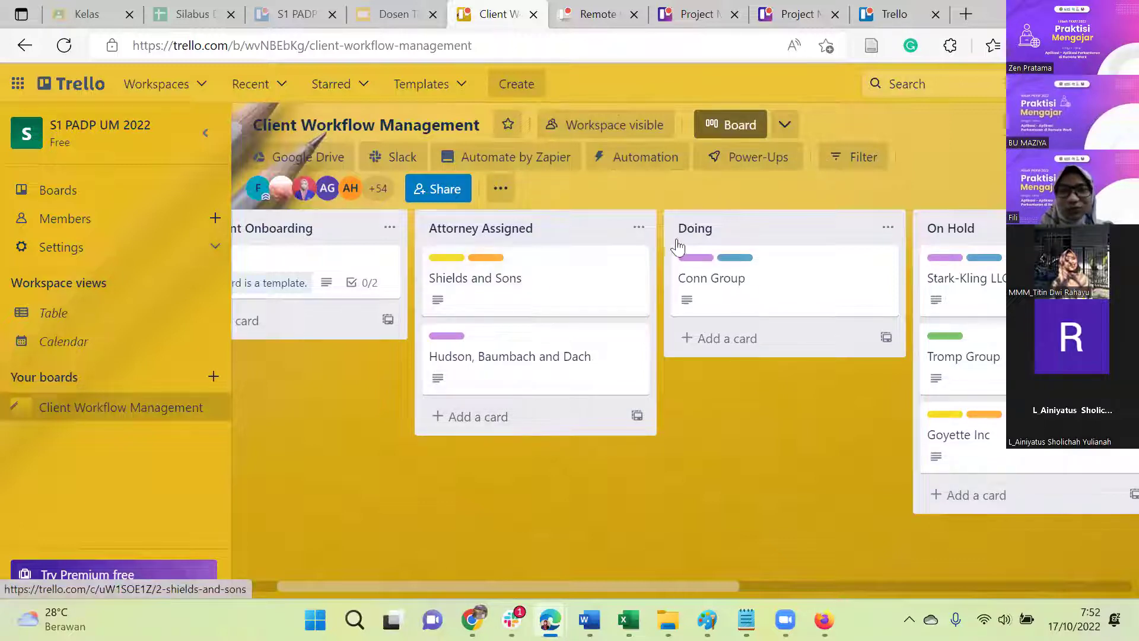
pyautogui.hscroll(5, 502, 282)
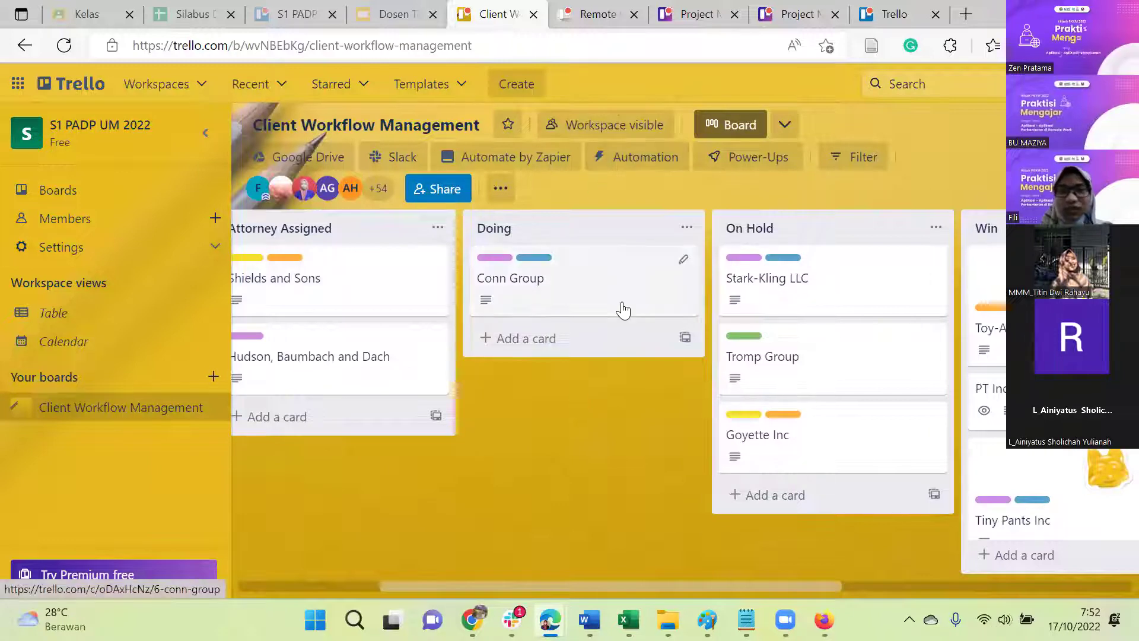
pyautogui.hscroll(2, 621, 308)
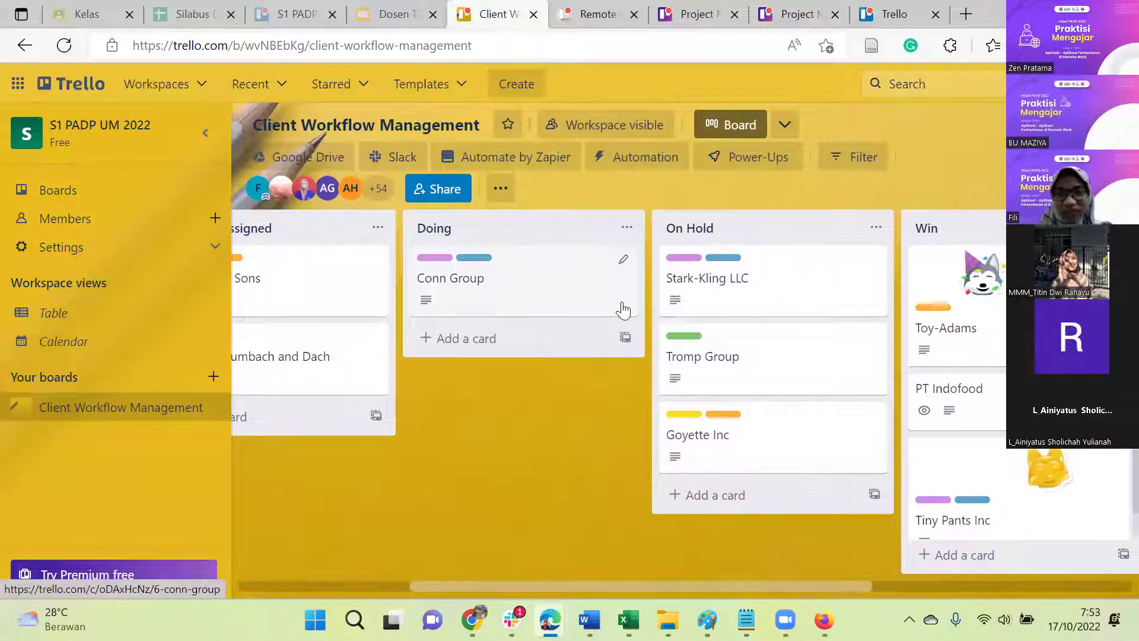
pyautogui.hscroll(3, 622, 309)
pyautogui.hscroll(6, 621, 308)
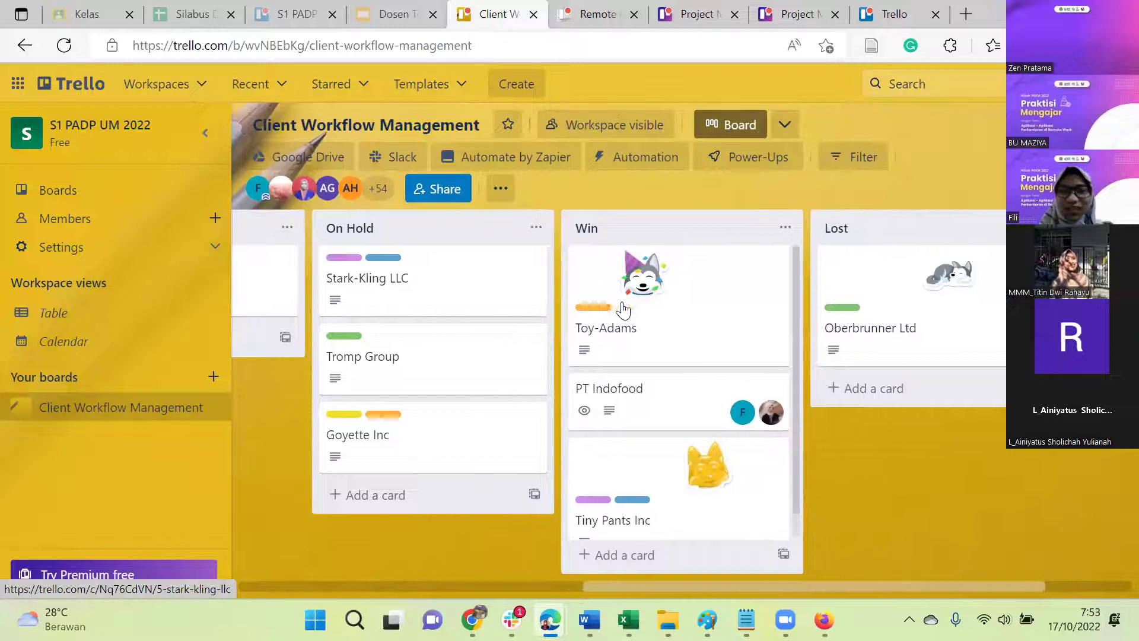
pyautogui.hscroll(-10, 460, 331)
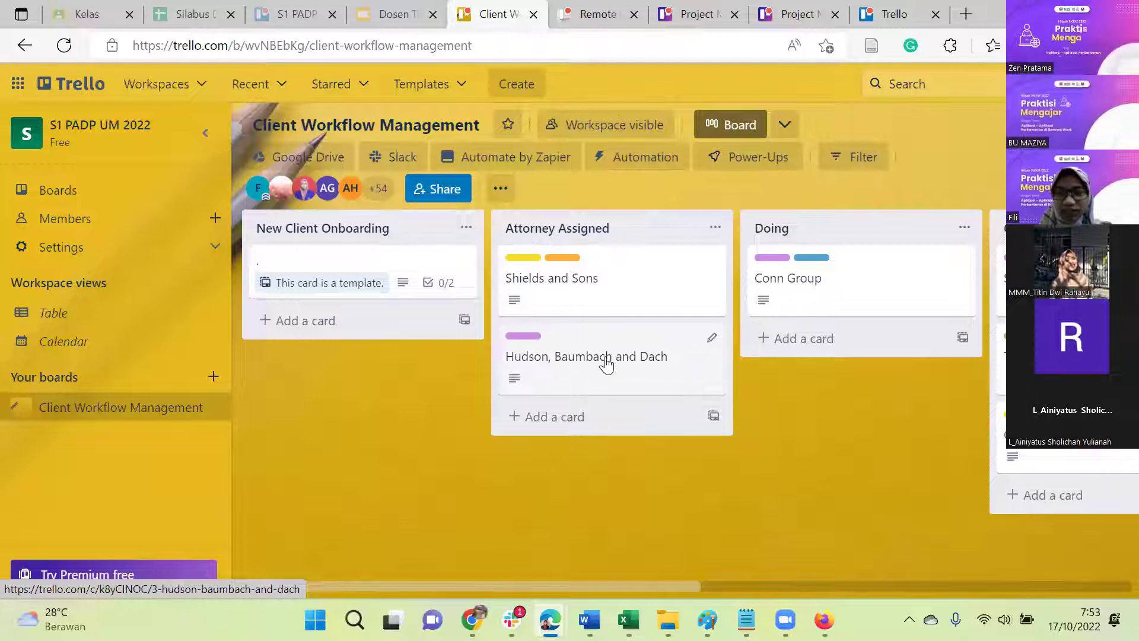
# Step: Open the Hudson, Baumbach and Dach card in the Attorney Assigned list, examine its details and close it
pyautogui.click(710, 343)
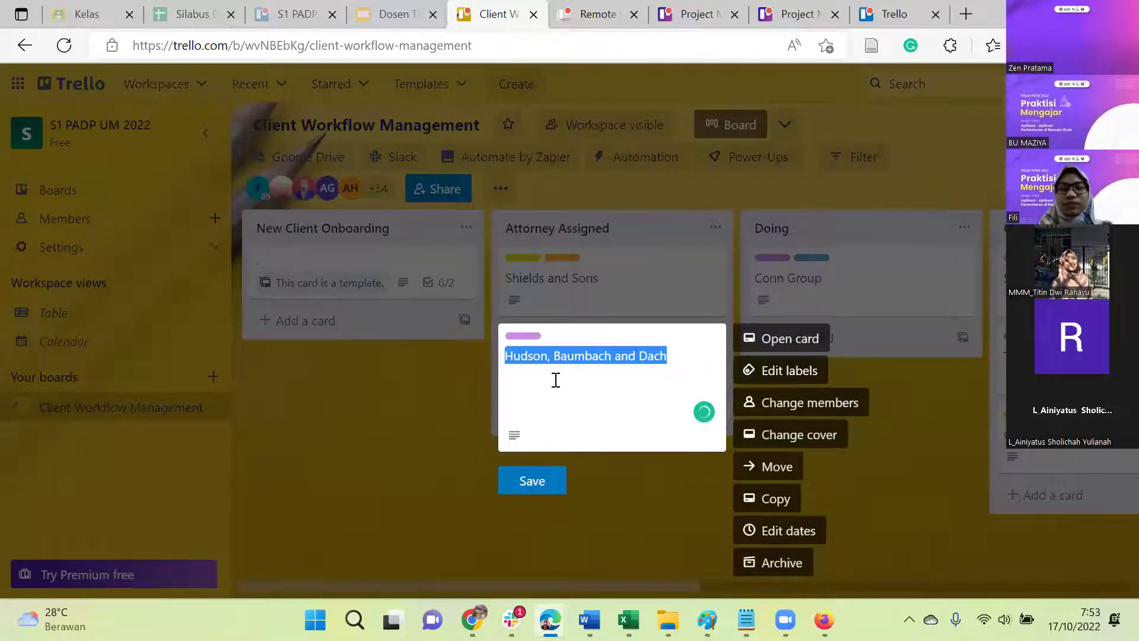
pyautogui.click(671, 340)
pyautogui.click(754, 339)
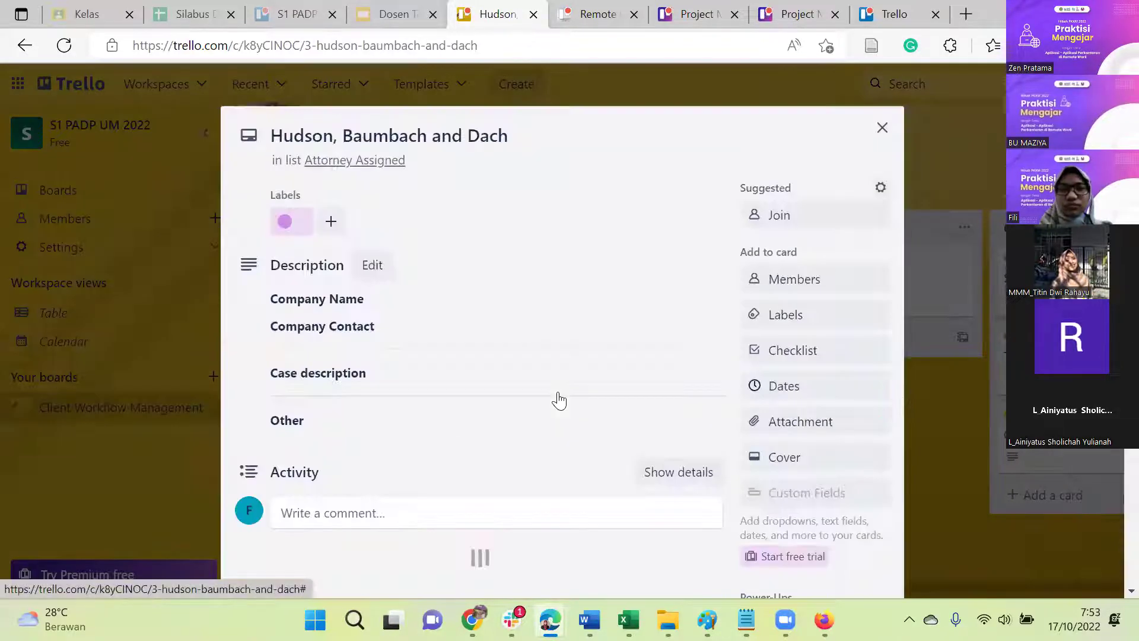
pyautogui.scroll(-6, 559, 400)
pyautogui.scroll(6, 559, 401)
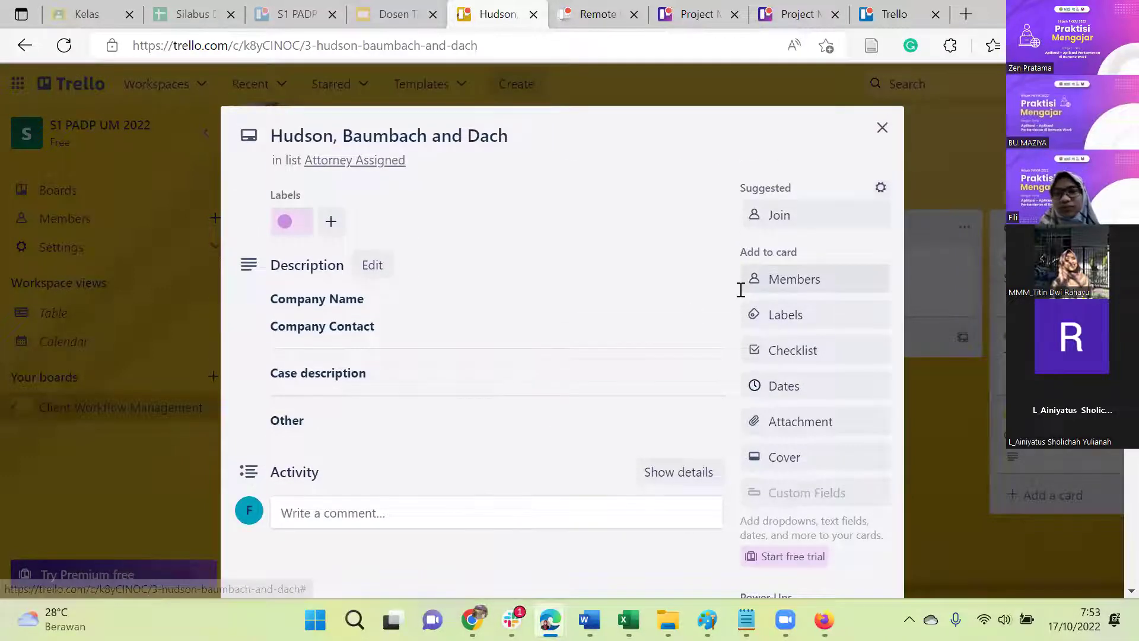
pyautogui.press('Escape')
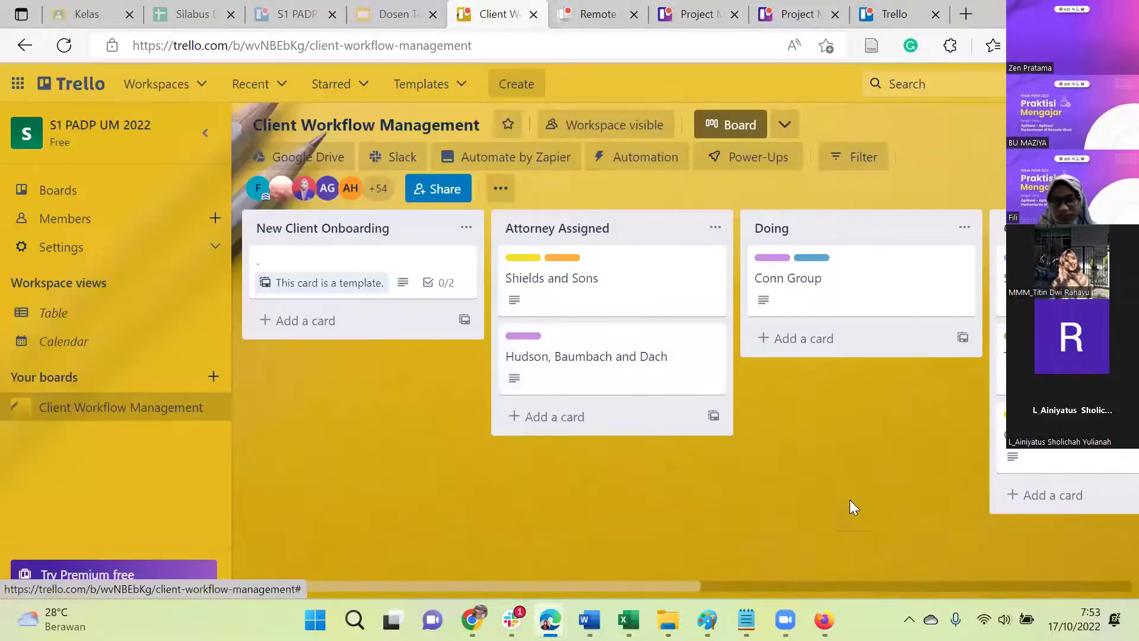
# Step: Switch to Slack and join the KELOMPOK 3 Trello workspace through the invitation link posted in the kelompok-3 channel
pyautogui.click(511, 619)
pyautogui.scroll(-3, 208, 371)
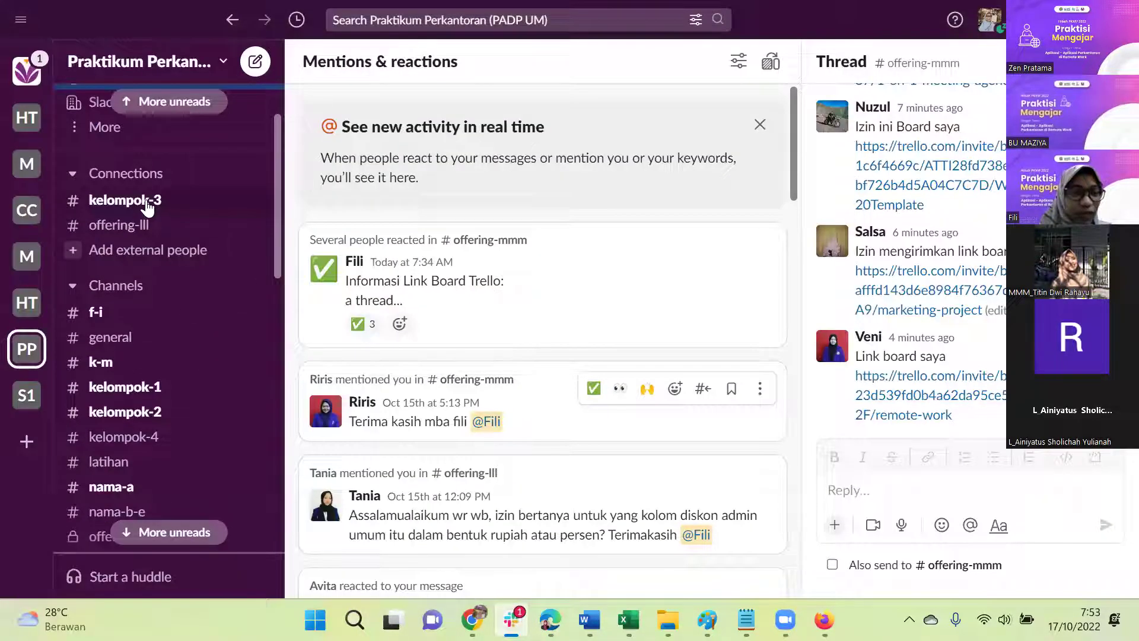
pyautogui.click(155, 199)
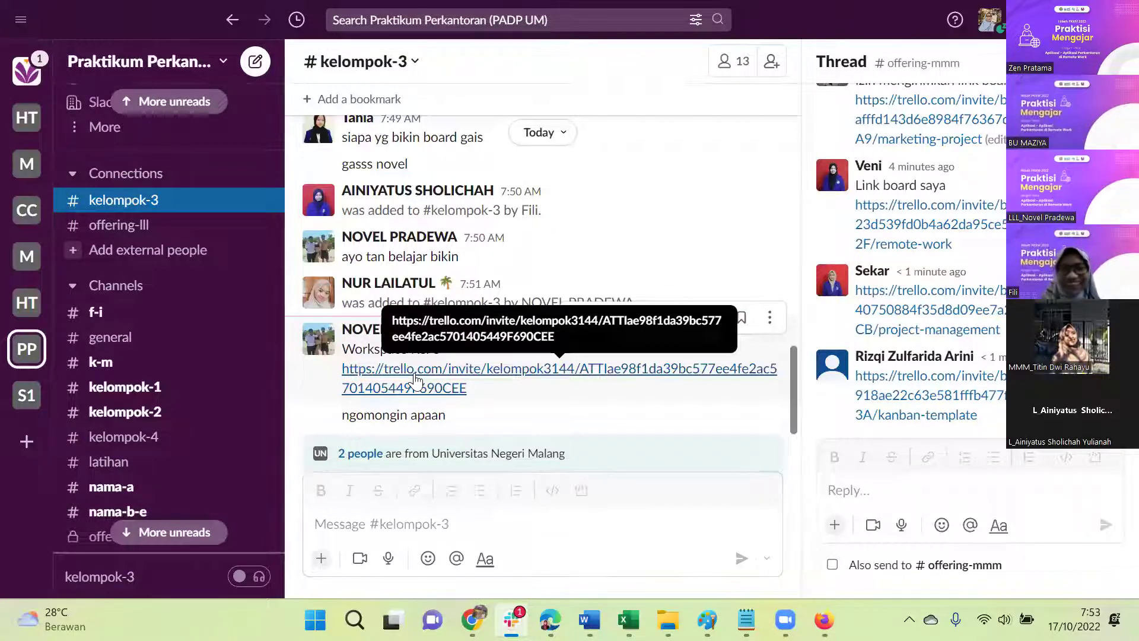
pyautogui.click(414, 378)
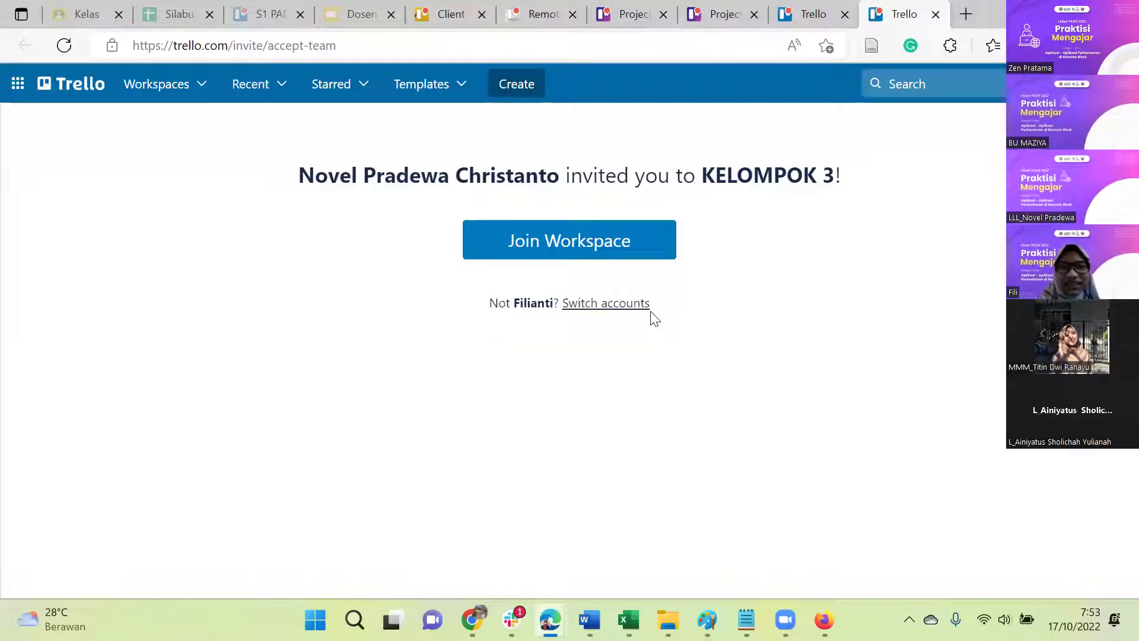
pyautogui.click(508, 235)
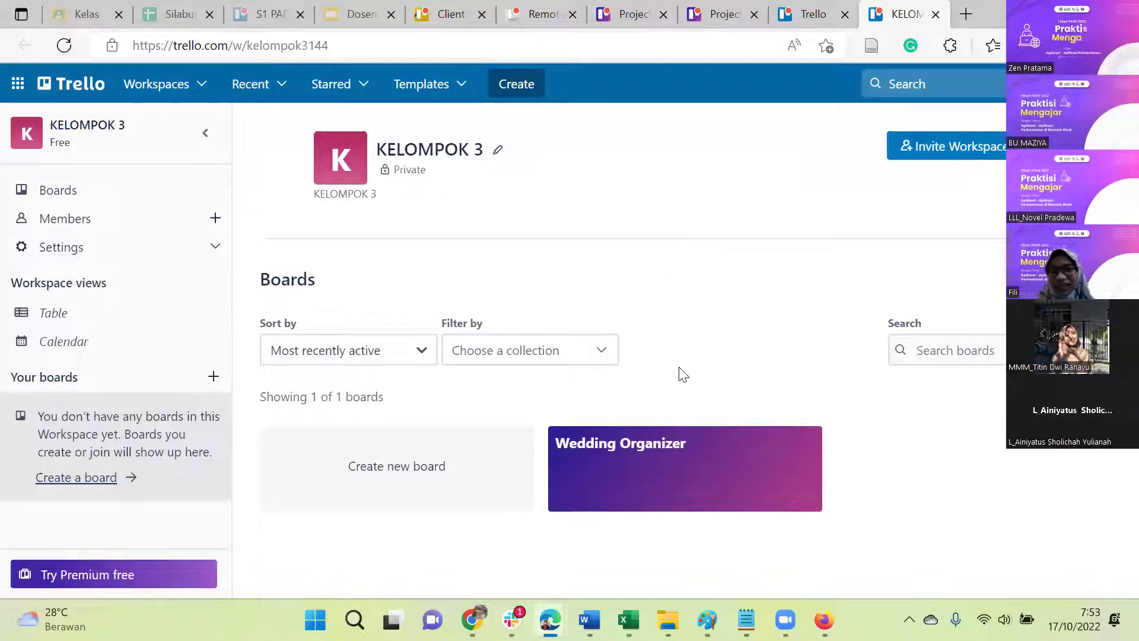
pyautogui.hotkey('alt', 'Tab')
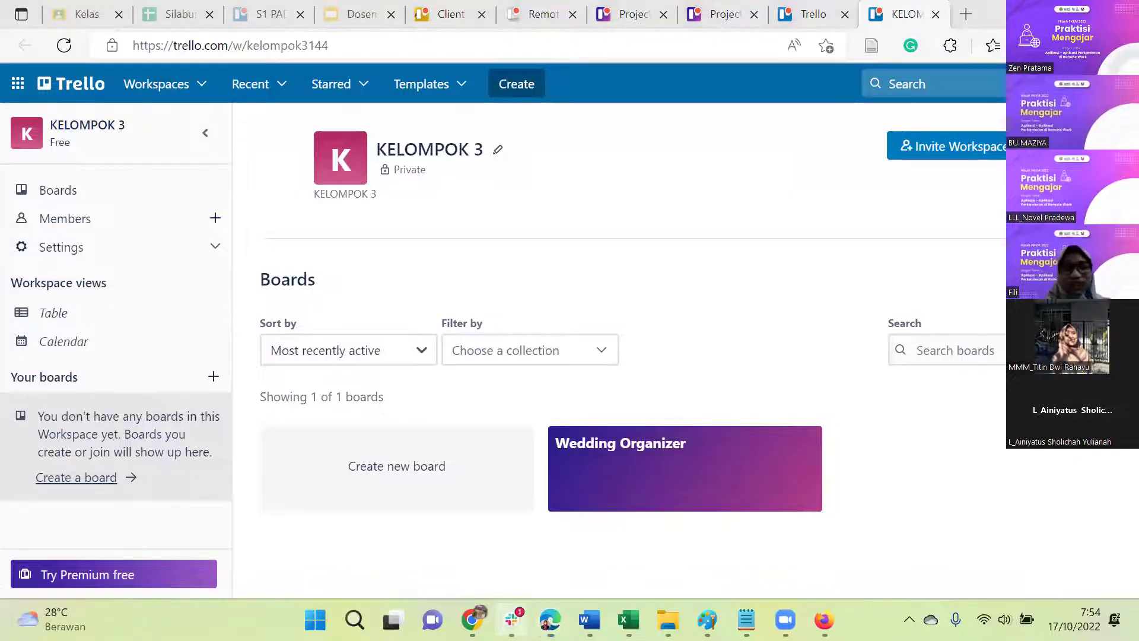
# Step: Switch to Slack and join the Kelompok 1 Trello board through the invitation link posted in the kelompok-1 channel
pyautogui.moveTo(483, 236)
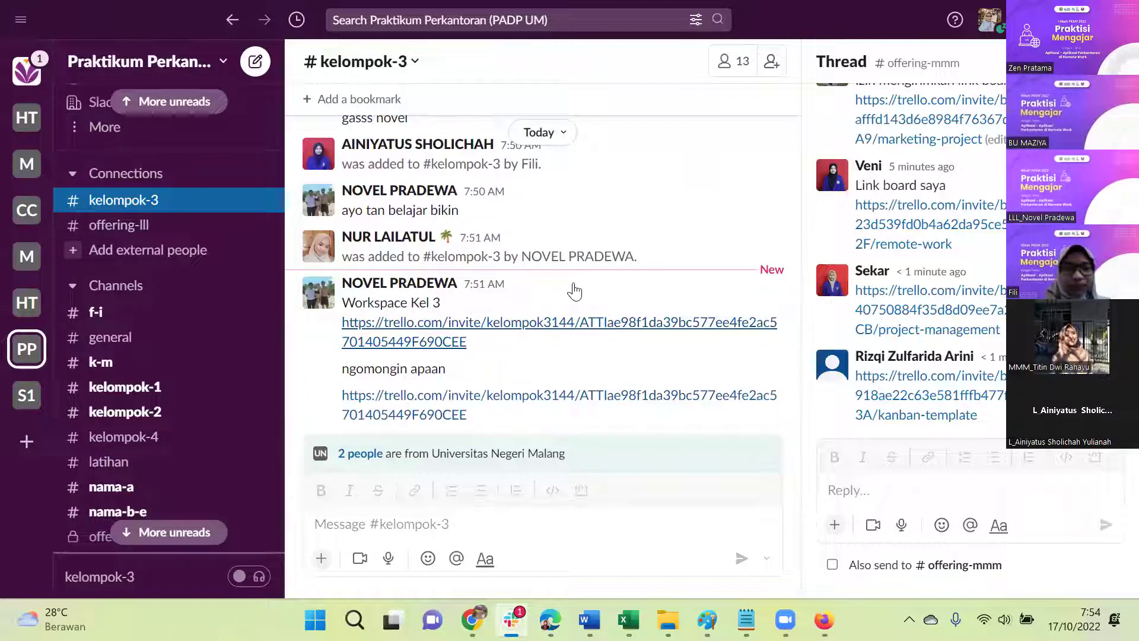
pyautogui.scroll(-3, 109, 346)
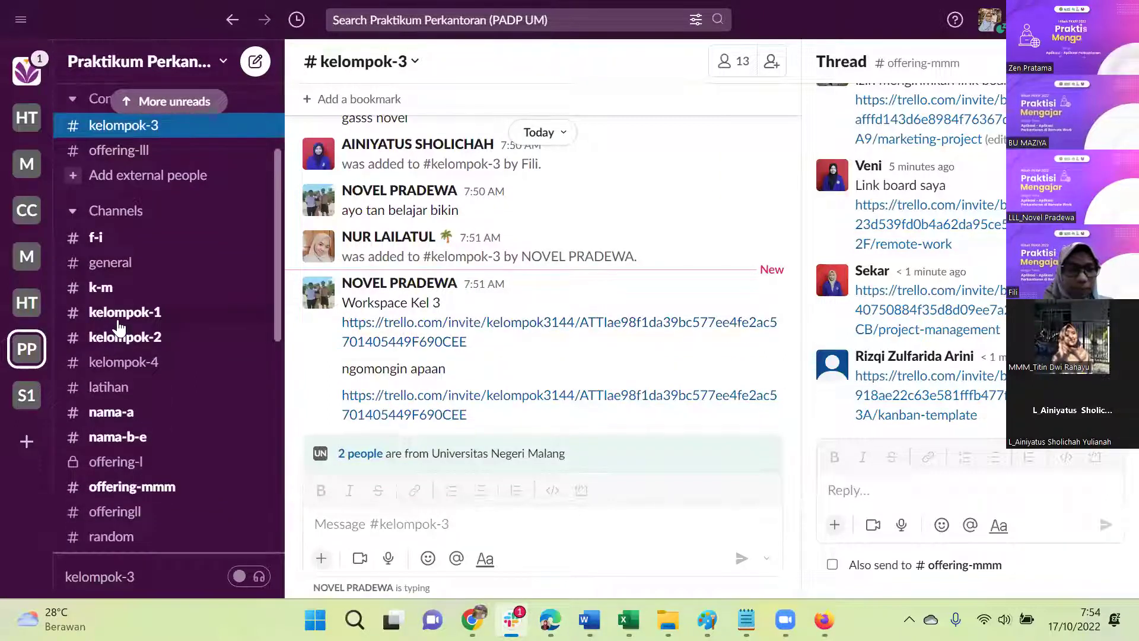
pyautogui.click(119, 320)
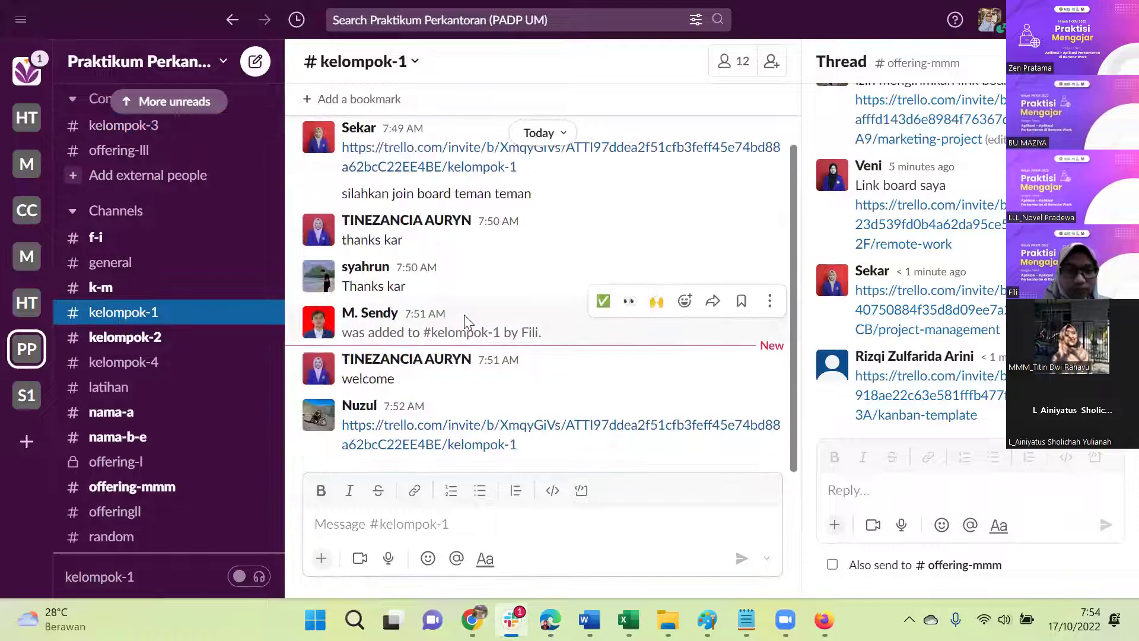
pyautogui.click(321, 424)
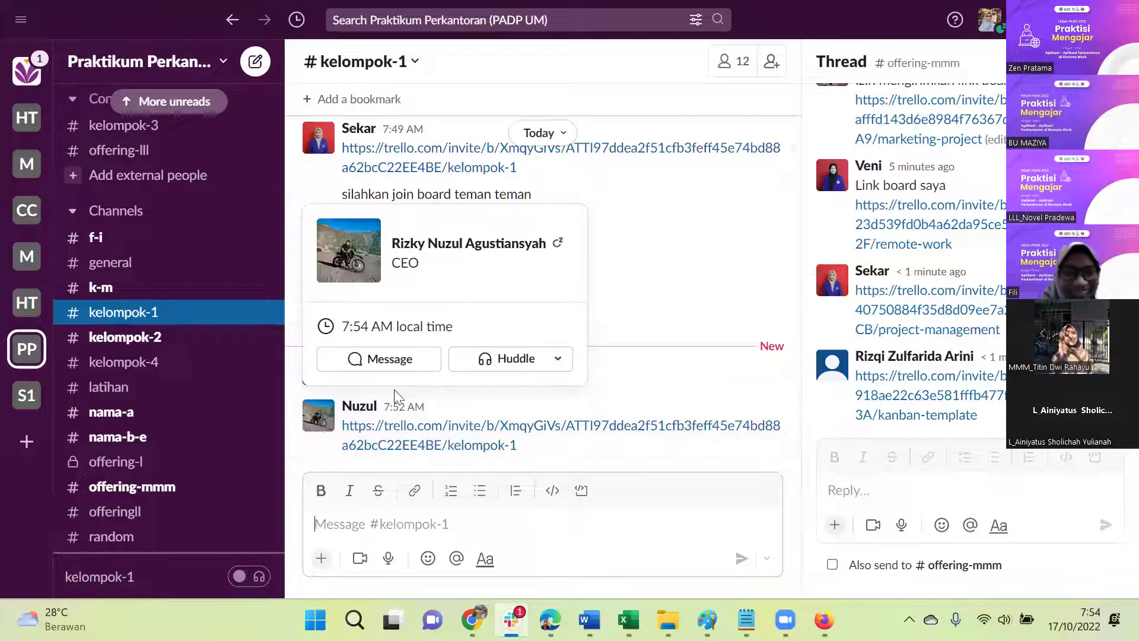
pyautogui.click(423, 426)
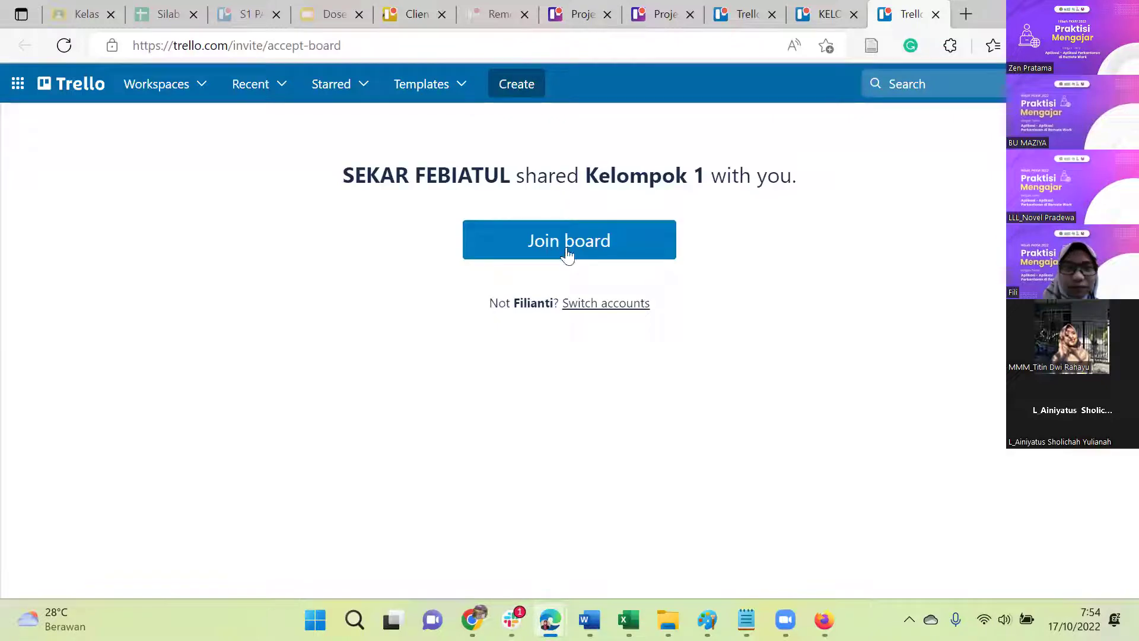
pyautogui.click(591, 239)
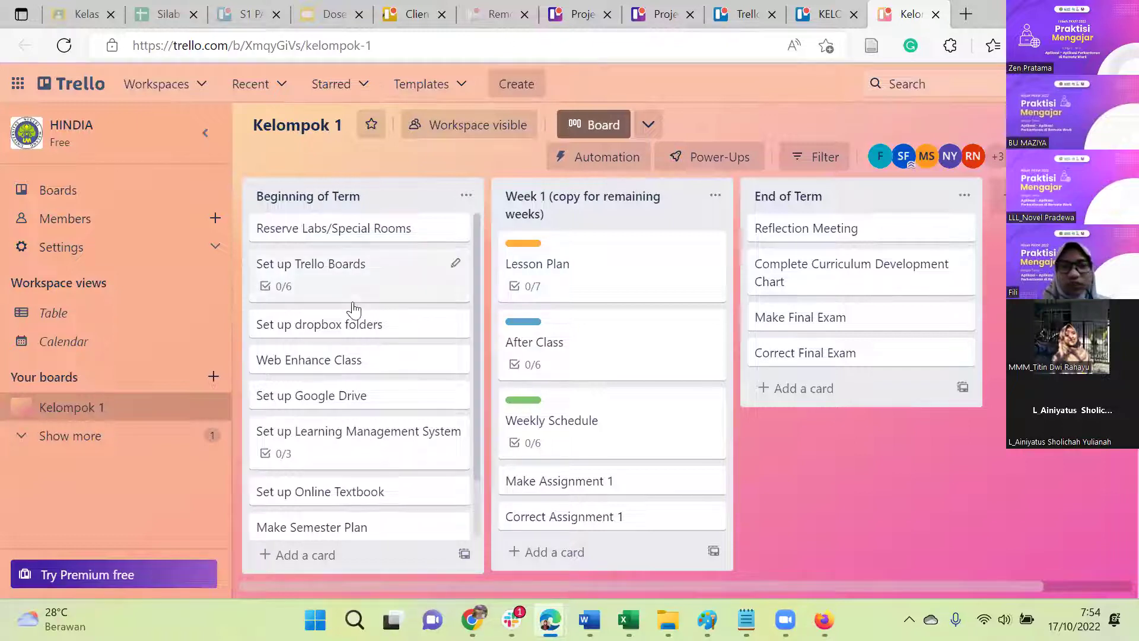
# Step: Look through the Kelompok 1 board's lists from Beginning of Term to End of Term
pyautogui.scroll(-1, 352, 305)
pyautogui.scroll(1, 353, 307)
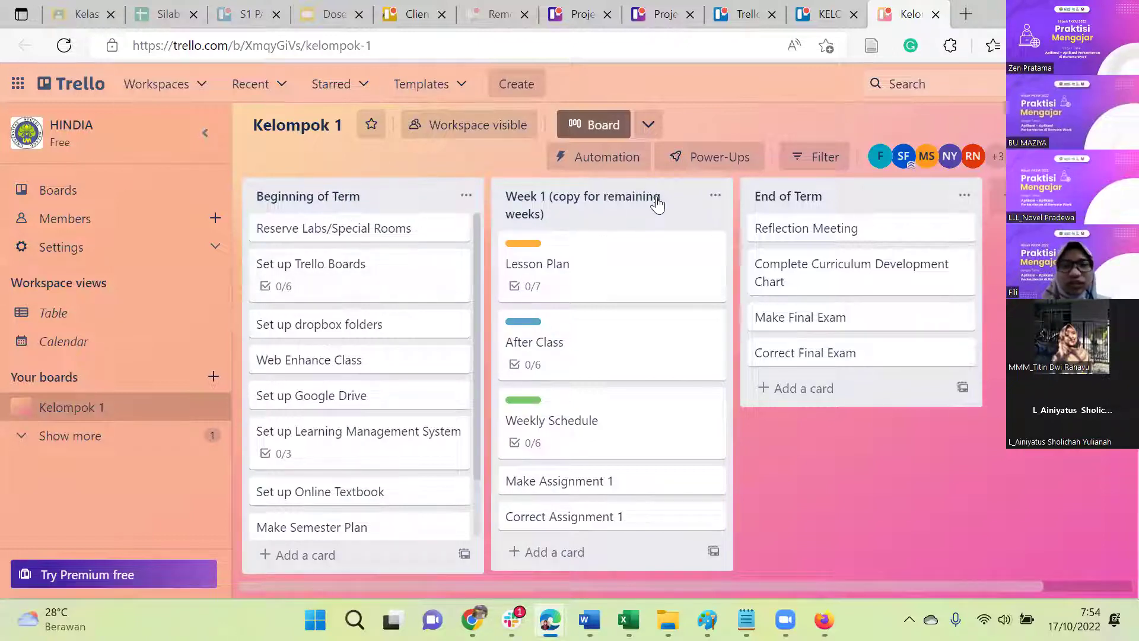
pyautogui.hscroll(2, 656, 202)
pyautogui.hscroll(-2, 656, 202)
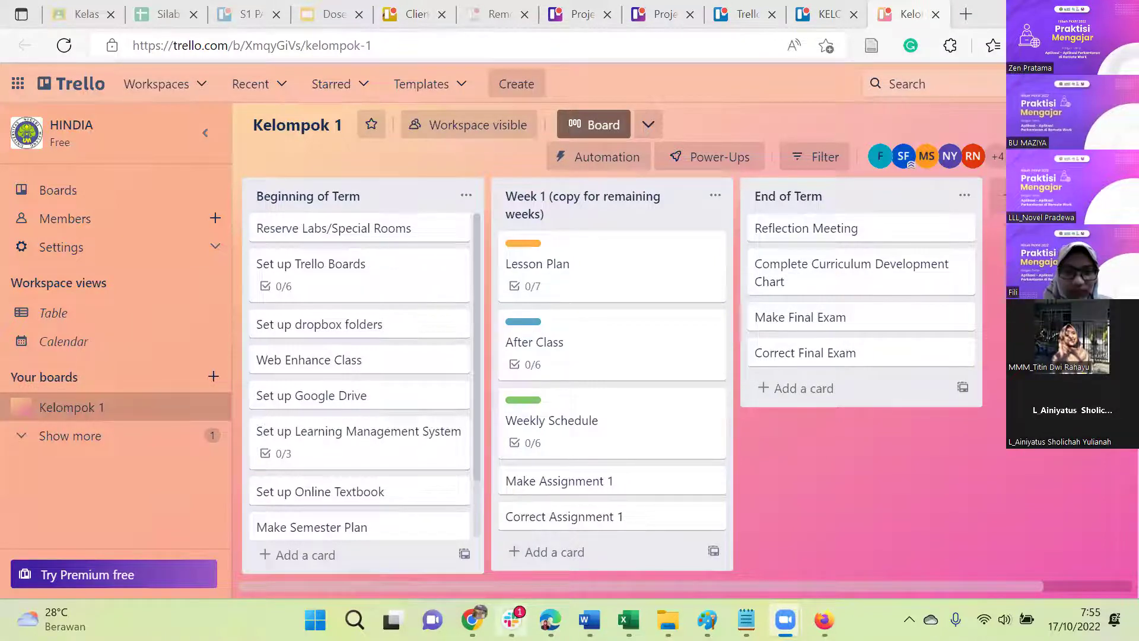
# Step: Switch to Slack and add a student to the kelompok-1 channel, searching by the student's first name
pyautogui.hotkey('alt', 'Tab')
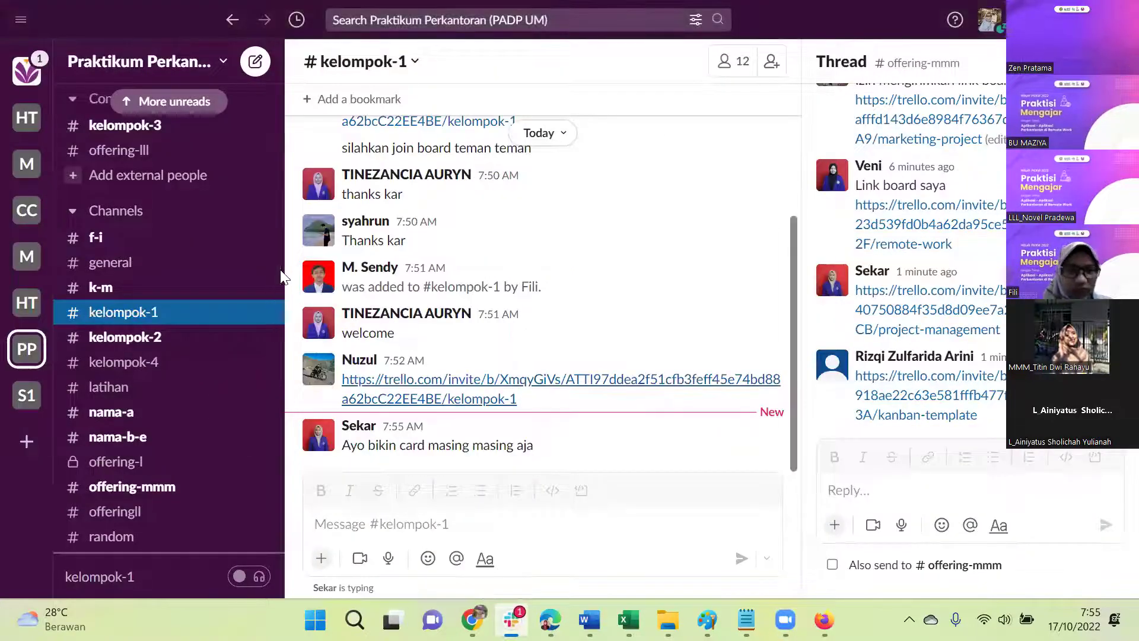
pyautogui.click(148, 344)
pyautogui.click(152, 313)
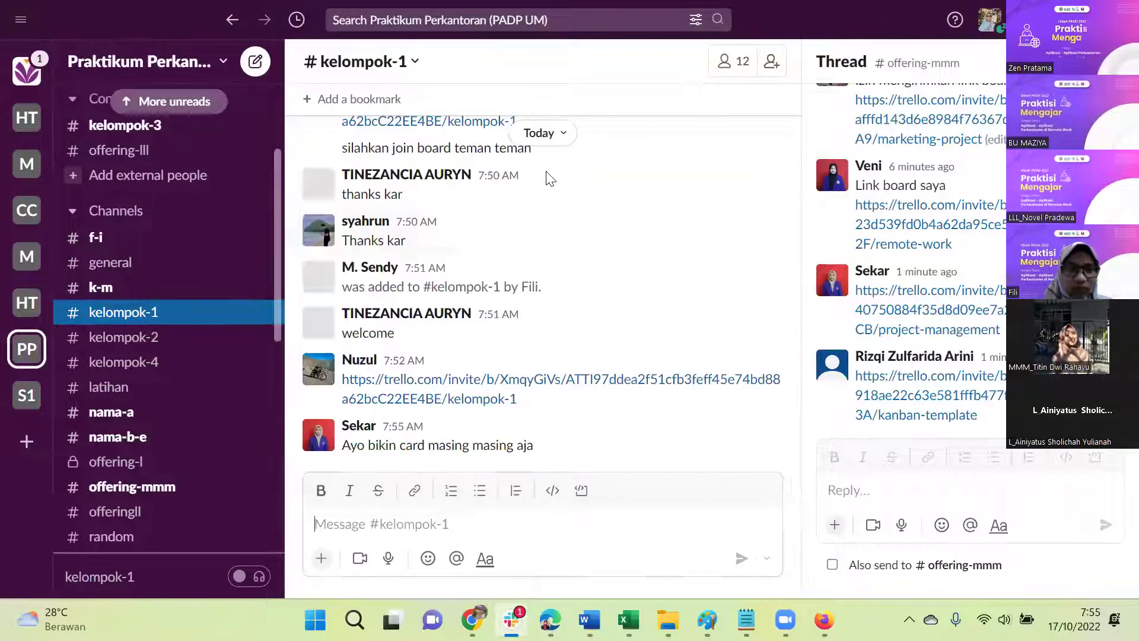
pyautogui.click(771, 61)
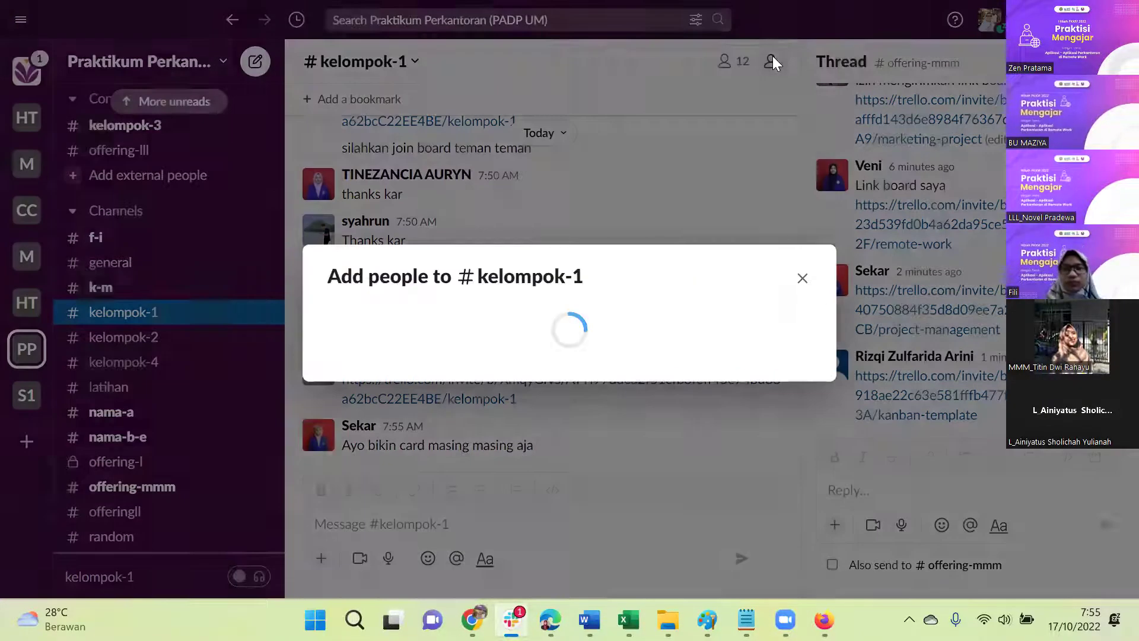
pyautogui.write('tiara')
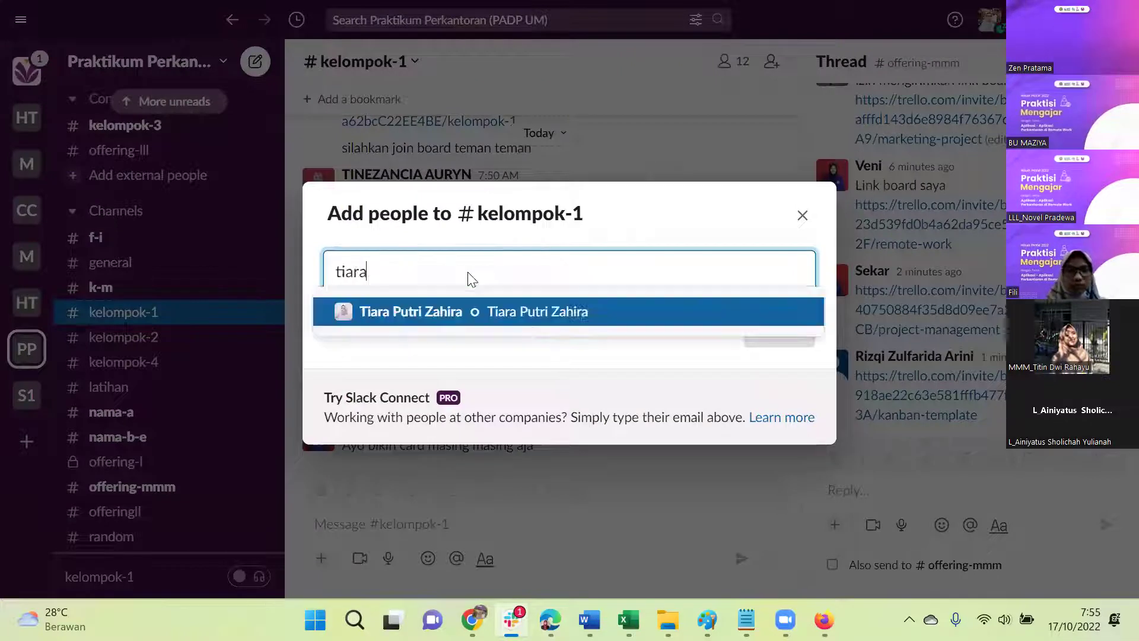
pyautogui.click(462, 315)
pyautogui.click(808, 333)
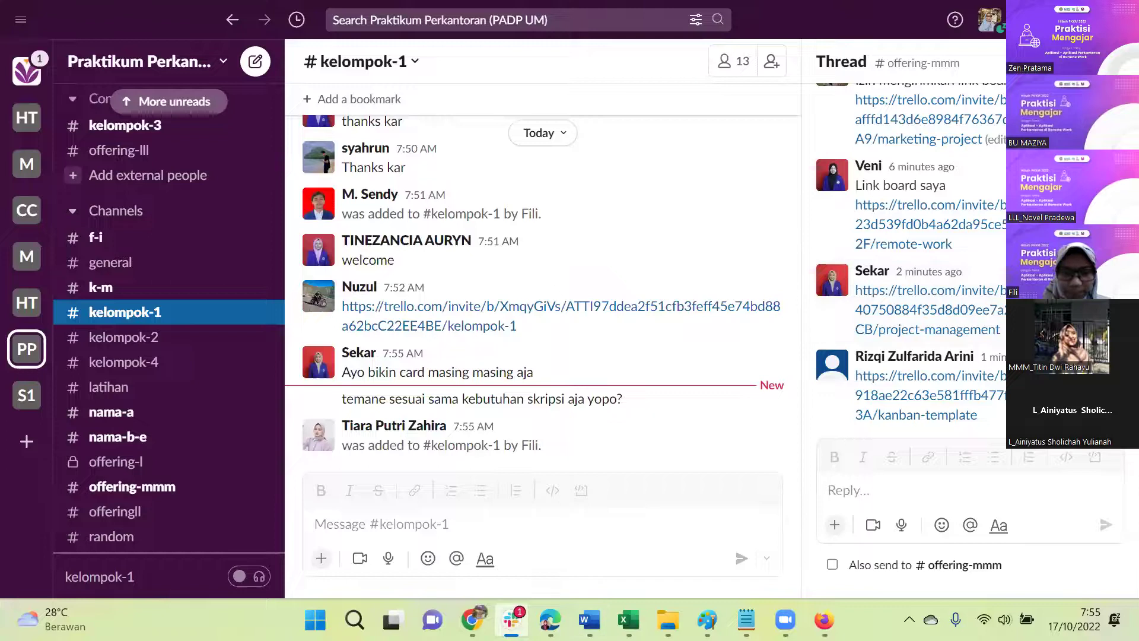
# Step: Review the latest messages in the kelompok-2, kelompok-4 and kelompok-3 channels
pyautogui.hotkey('alt', 'Tab')
pyautogui.hotkey('alt', 'Tab')
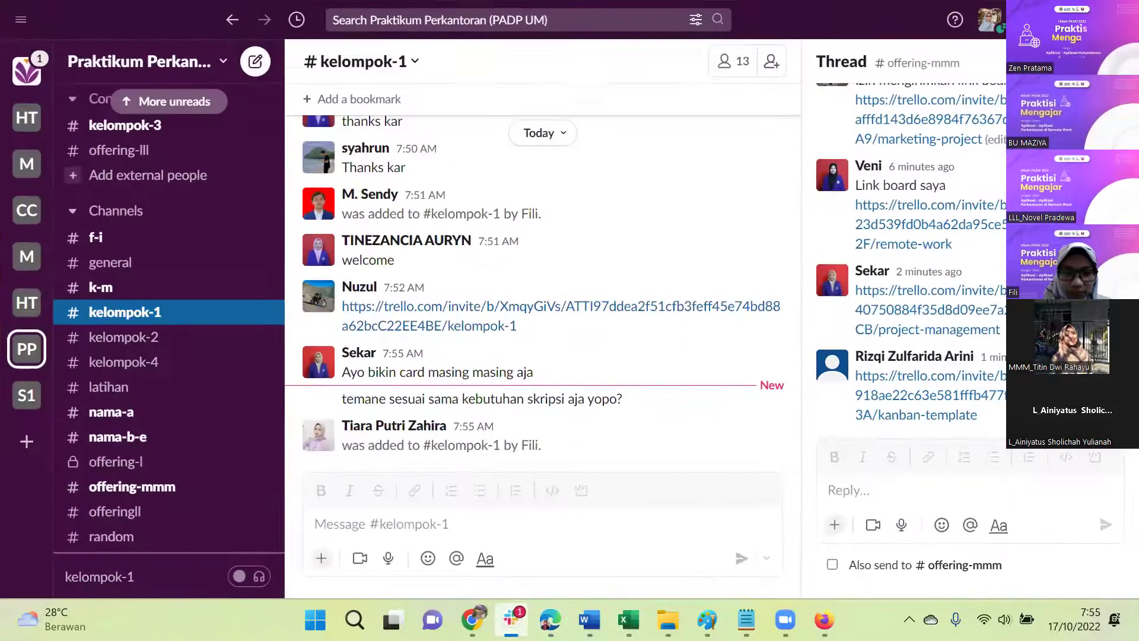
pyautogui.click(529, 292)
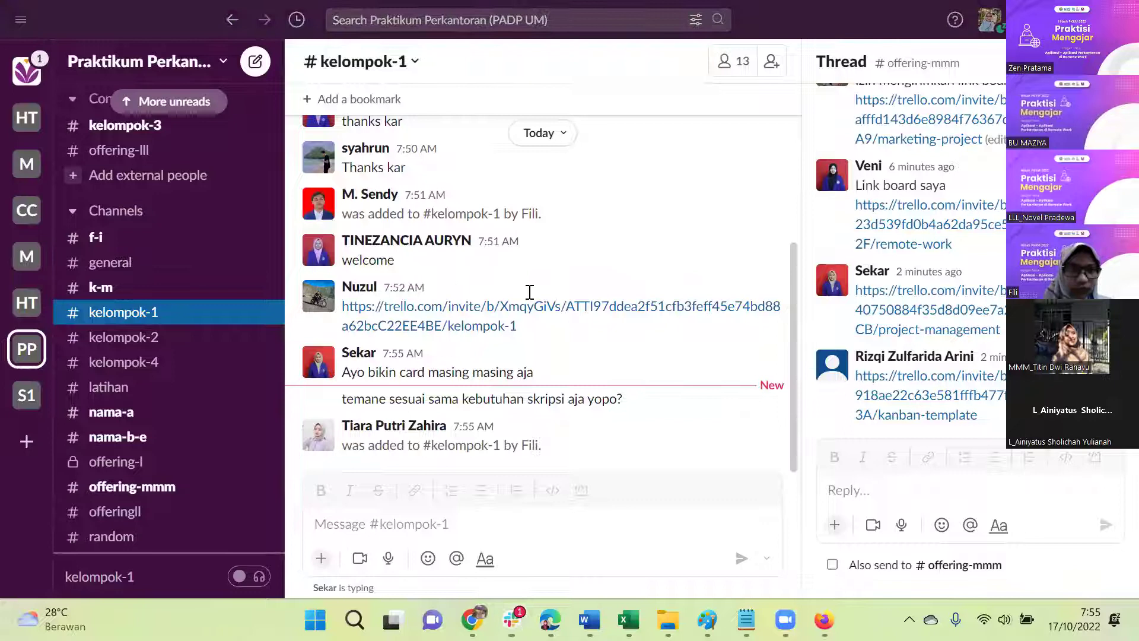
pyautogui.click(58, 336)
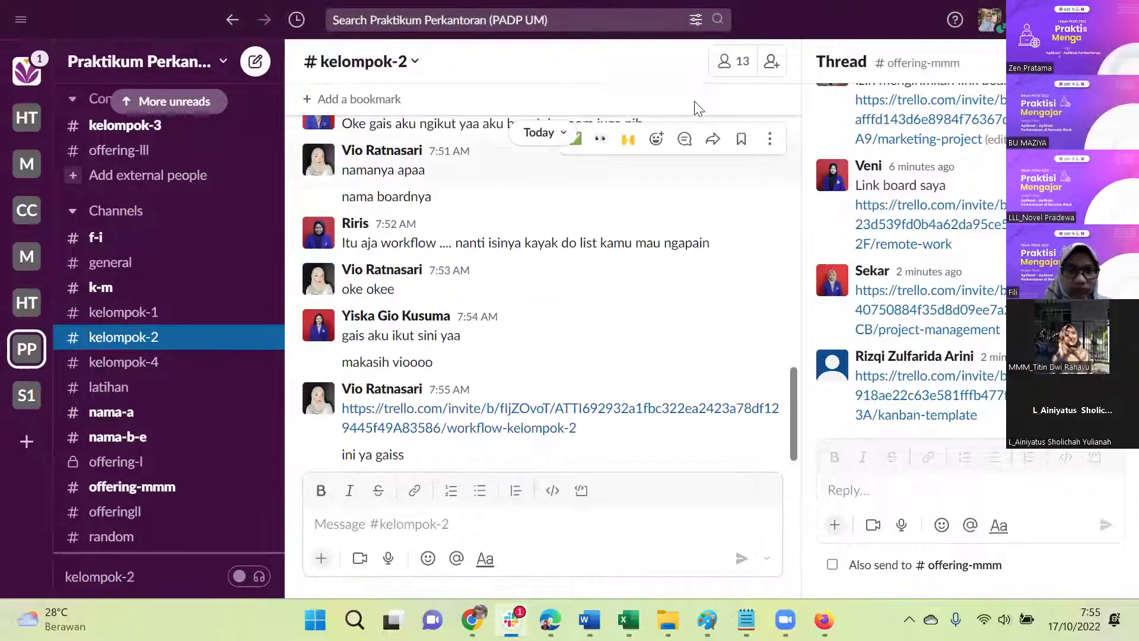
pyautogui.click(156, 368)
pyautogui.scroll(2, 157, 367)
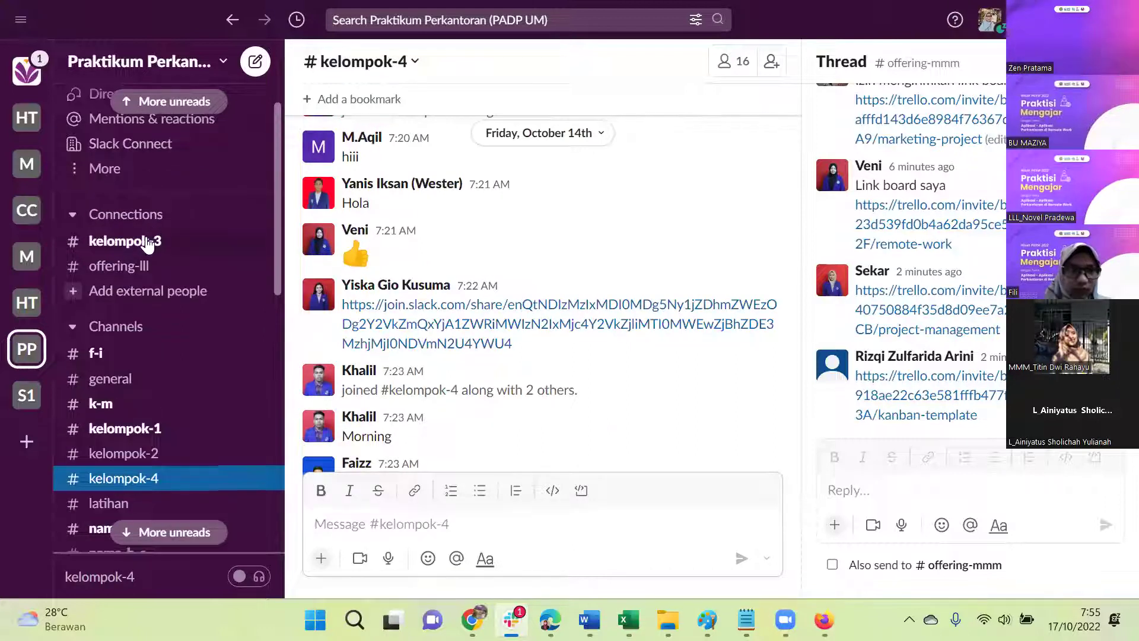
pyautogui.click(147, 243)
pyautogui.scroll(-3, 159, 284)
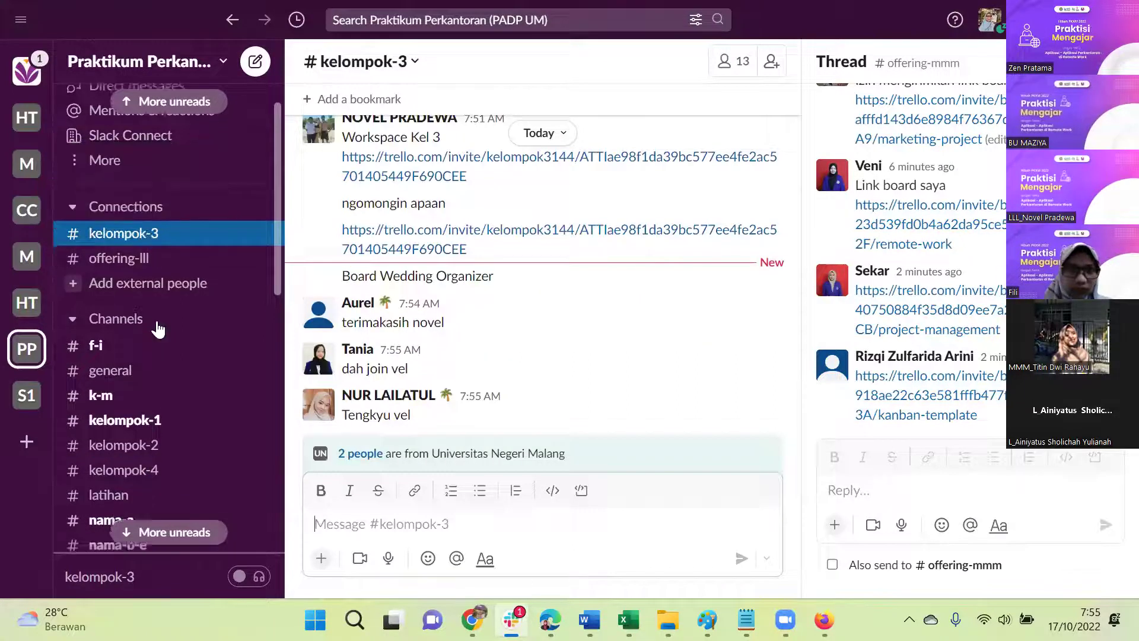
# Step: Return to the kelompok-1 channel and add another student, searching by the start of the student's name
pyautogui.click(157, 356)
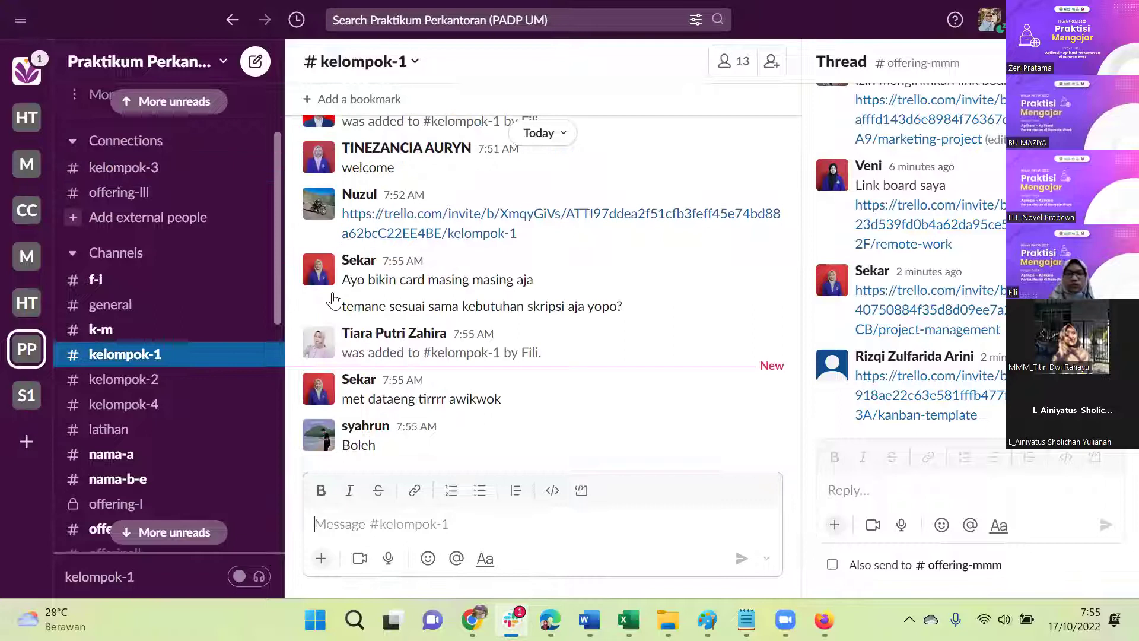
pyautogui.click(773, 63)
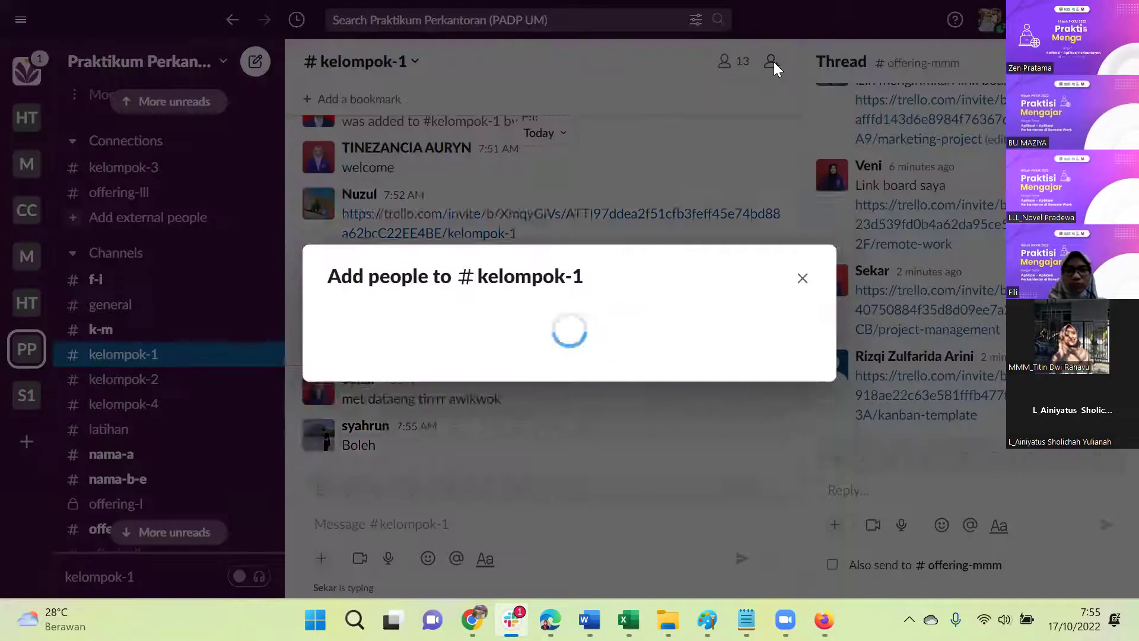
pyautogui.write('yol')
pyautogui.press('Return')
pyautogui.press('Return')
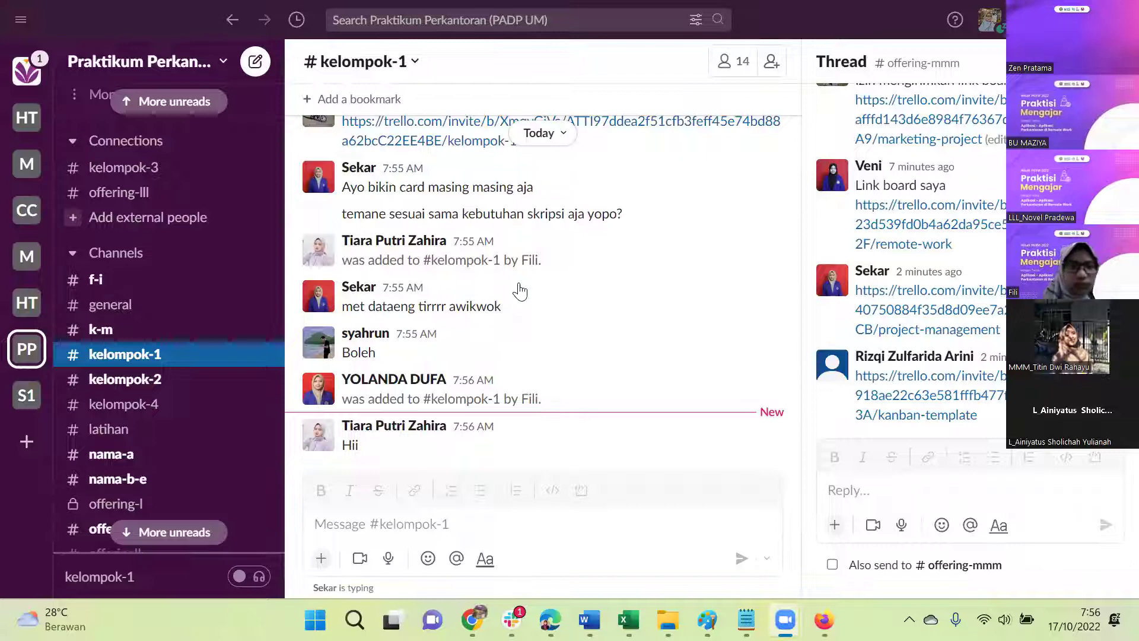
# Step: Add a student to the kelompok-3 channel, searching by the student's first name
pyautogui.click(136, 174)
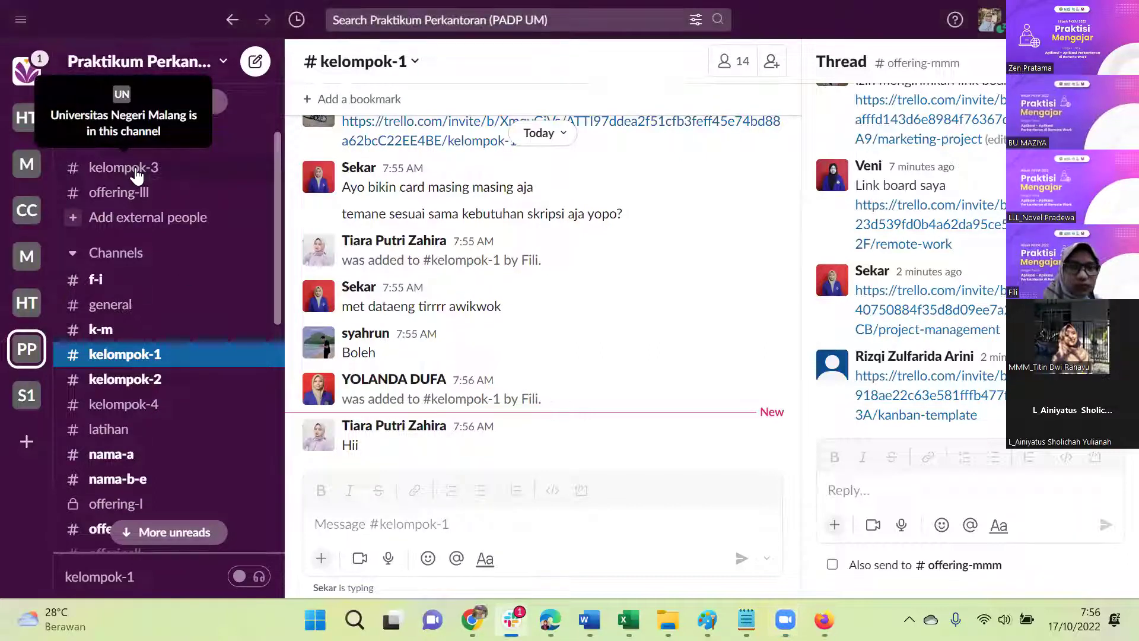
pyautogui.click(136, 168)
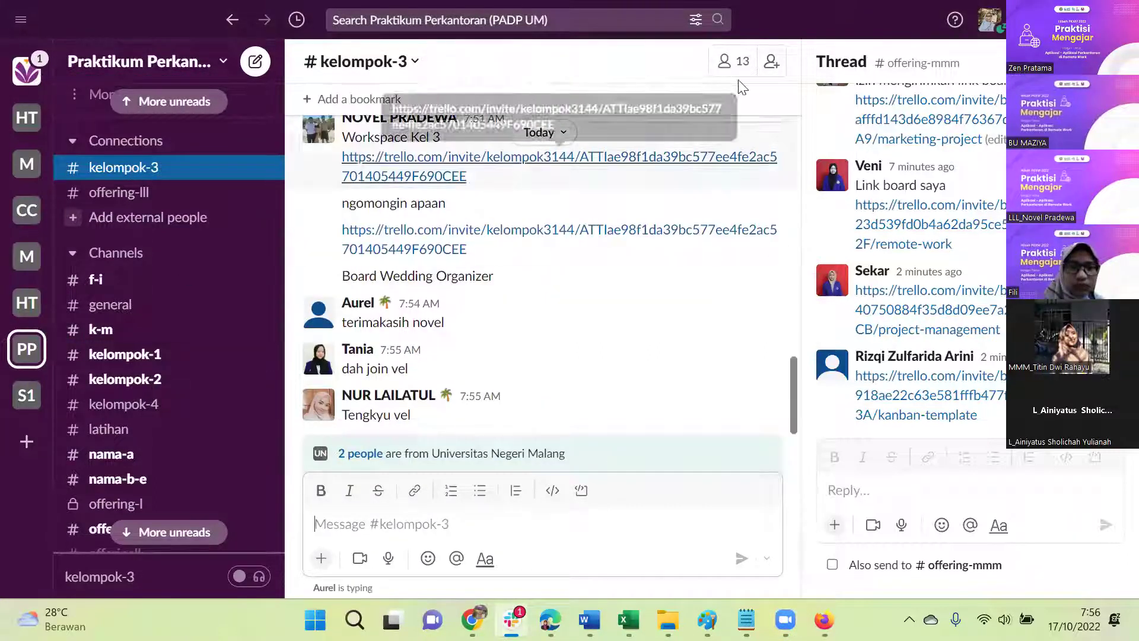
pyautogui.click(769, 64)
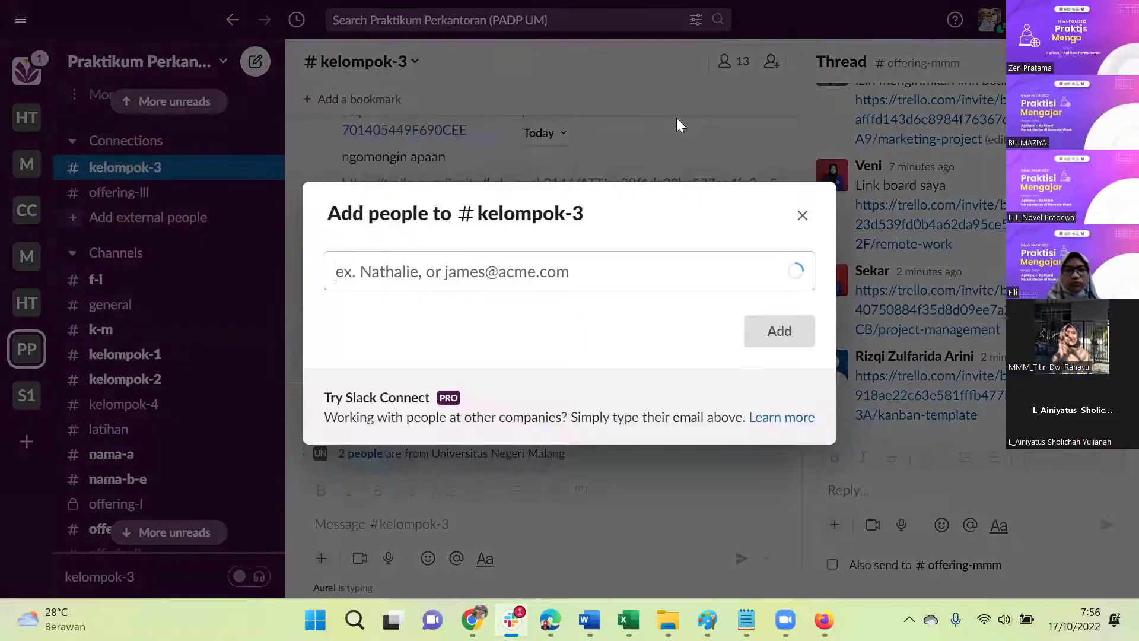
pyautogui.write('titin')
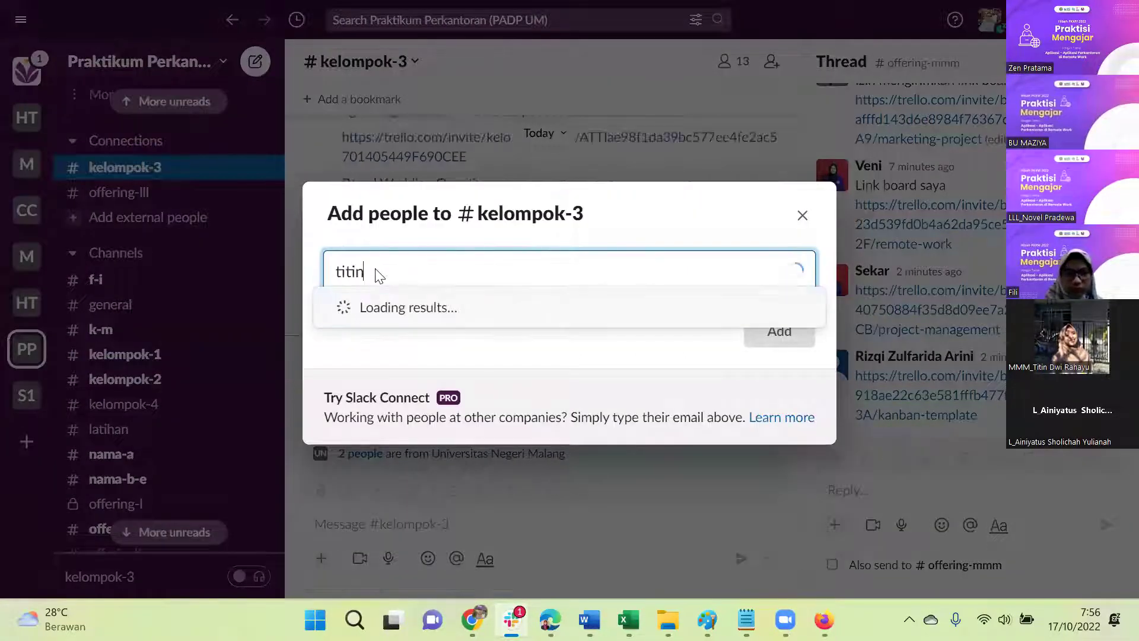
pyautogui.click(384, 311)
pyautogui.click(775, 336)
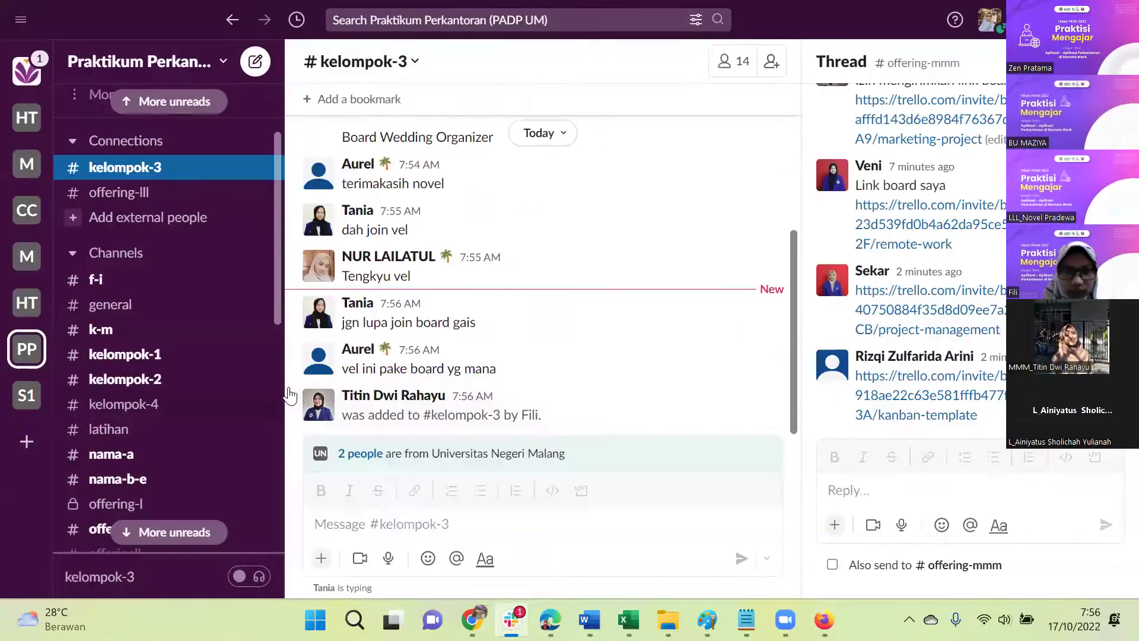
# Step: Read the latest kelompok-1 messages and switch to the browser to check the Kelompok 1 Trello board
pyautogui.scroll(3, 282, 395)
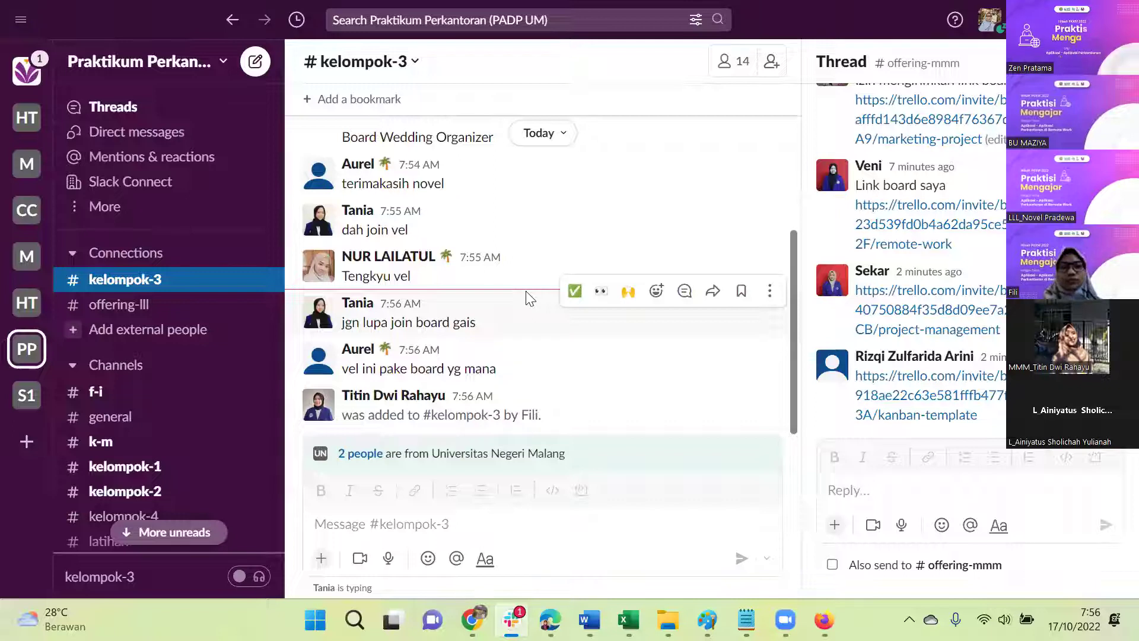
pyautogui.click(134, 467)
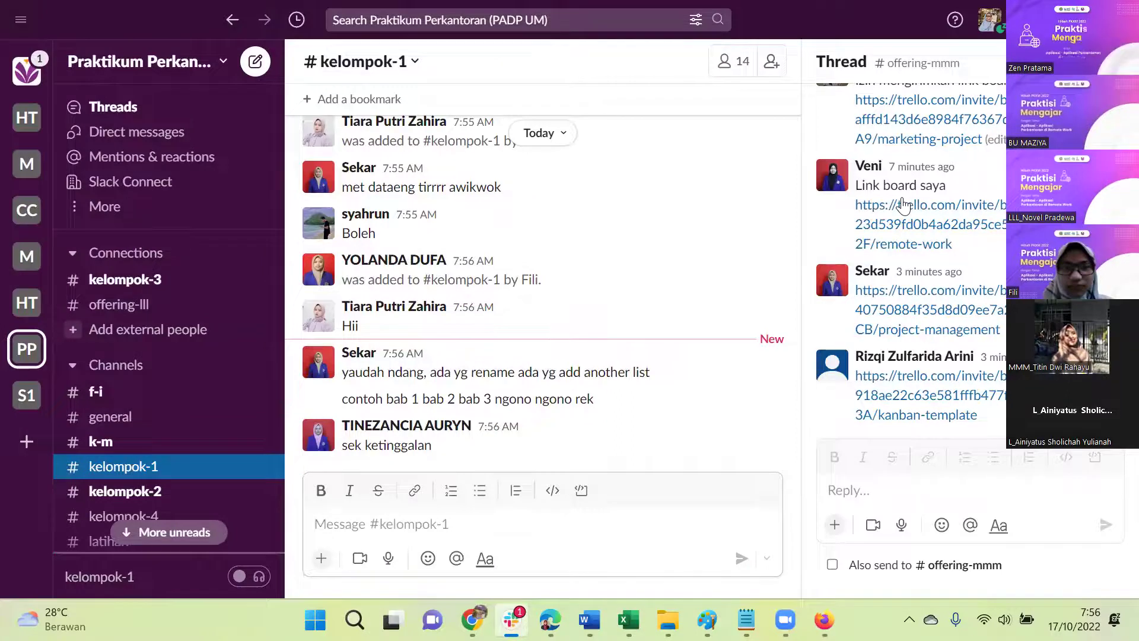
pyautogui.moveTo(550, 620)
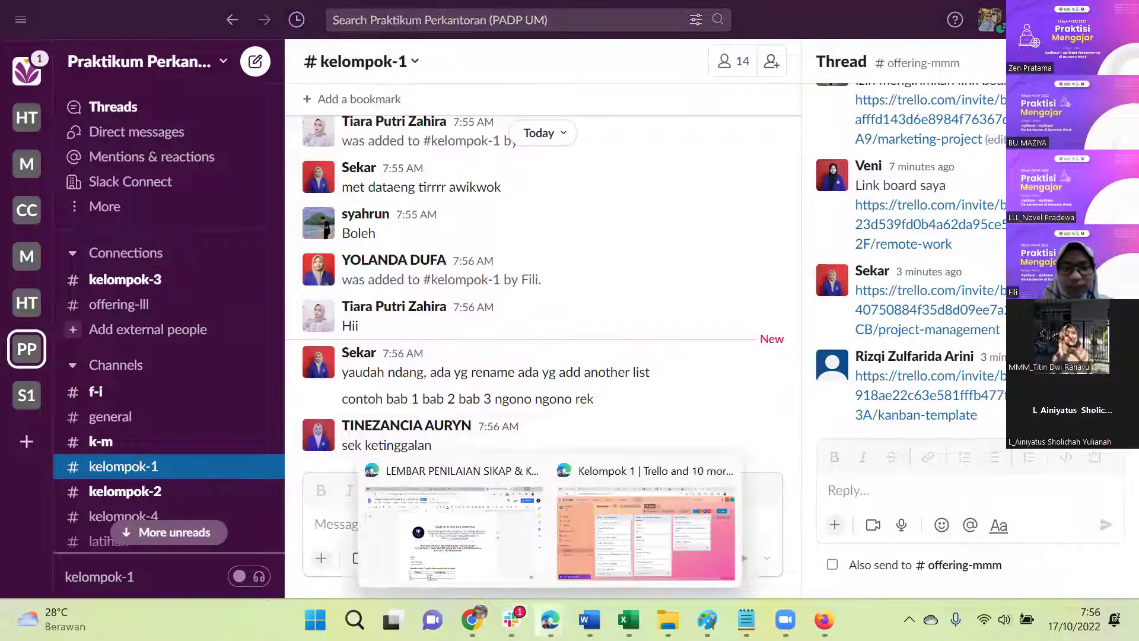
pyautogui.click(645, 530)
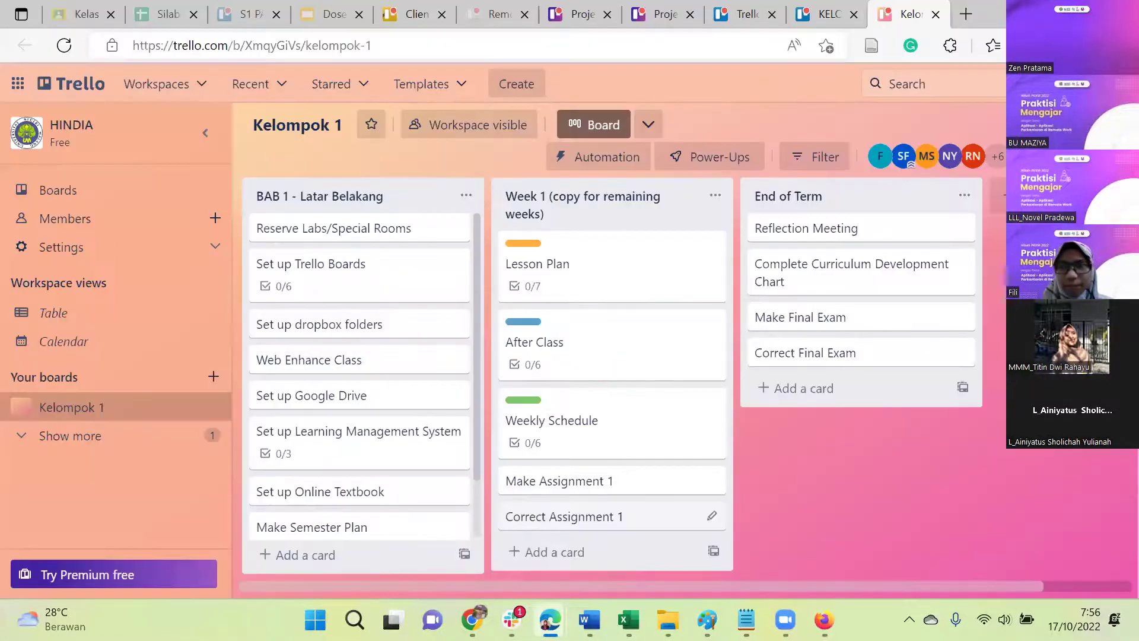
# Step: Open a new browser window, load the Kelompok 1 board invitation link from Slack in it and close the blank tab
pyautogui.hotkey('alt', 'f')
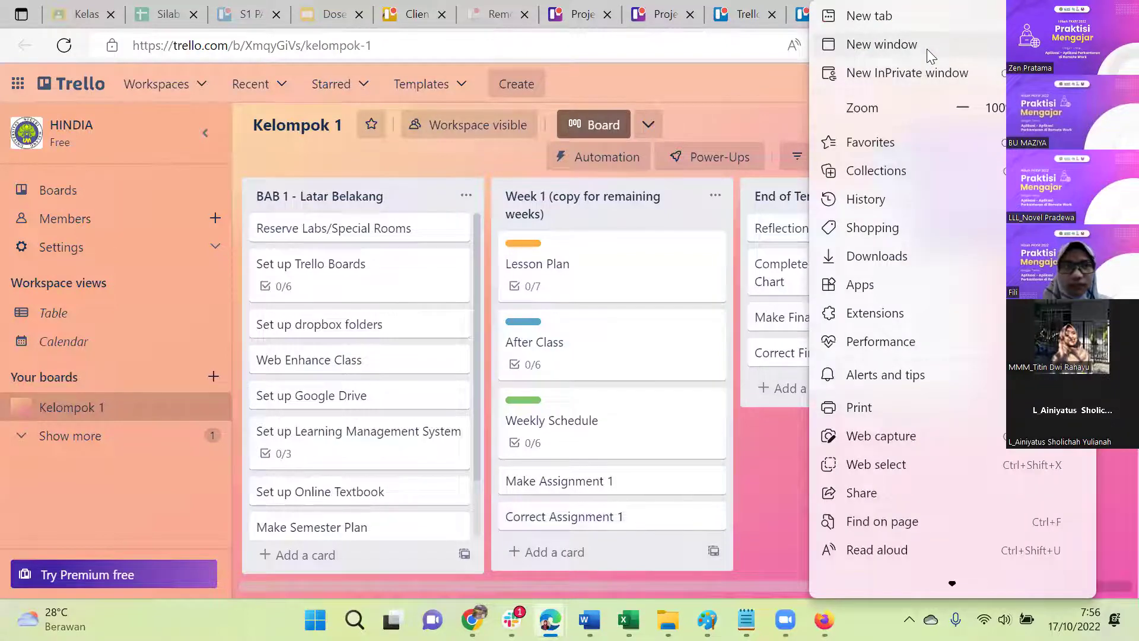
pyautogui.click(926, 49)
pyautogui.moveTo(511, 620)
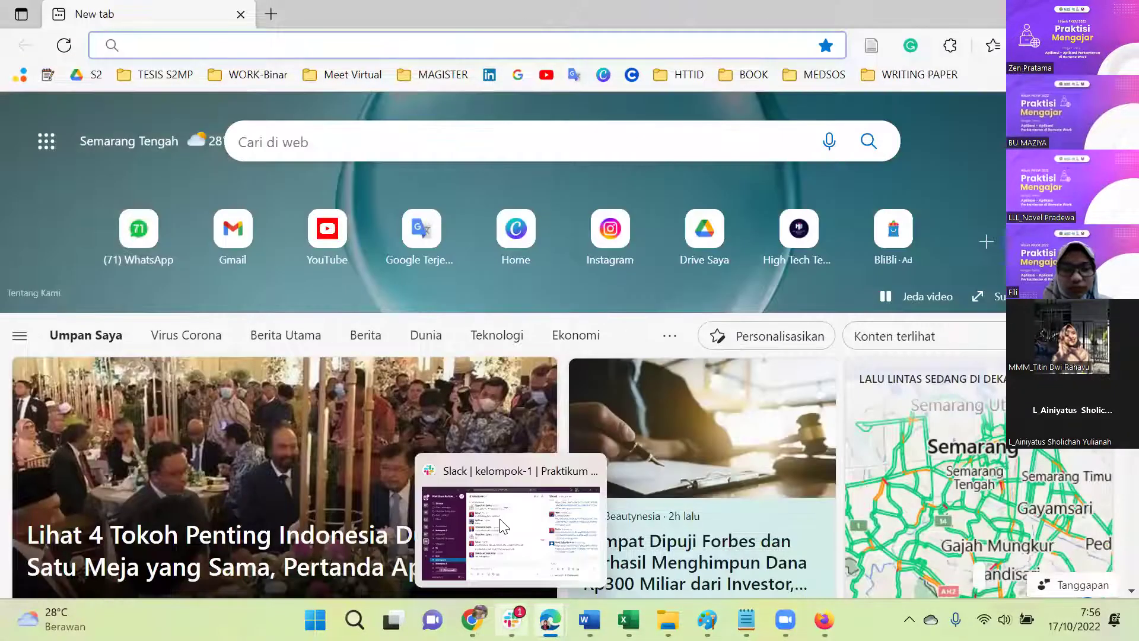
pyautogui.click(498, 524)
pyautogui.scroll(-4, 141, 270)
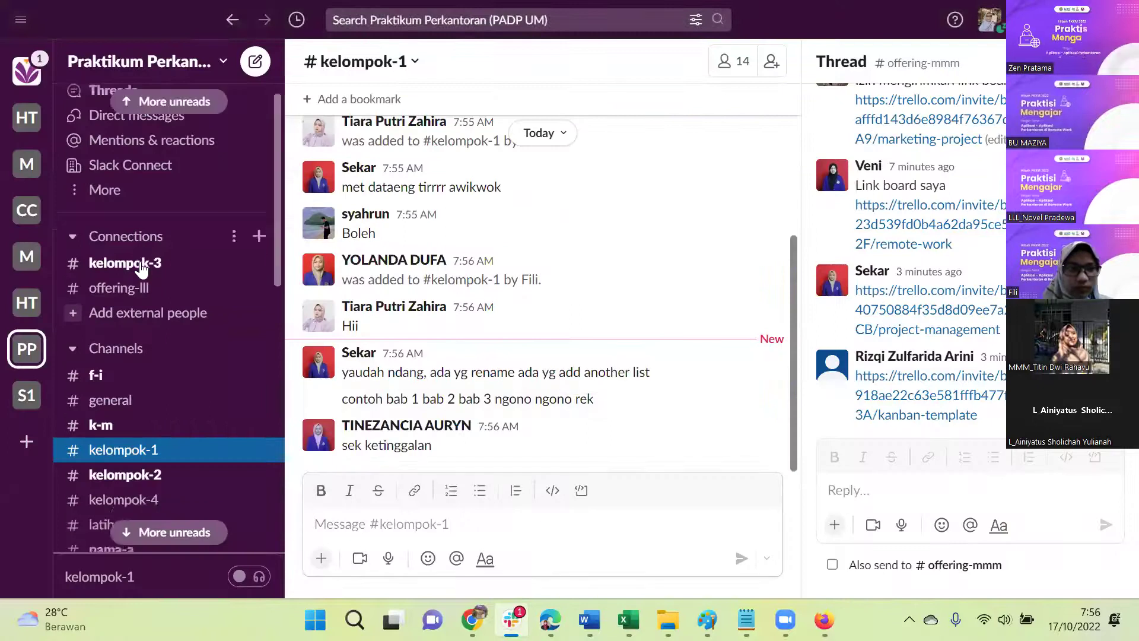
pyautogui.scroll(5, 447, 325)
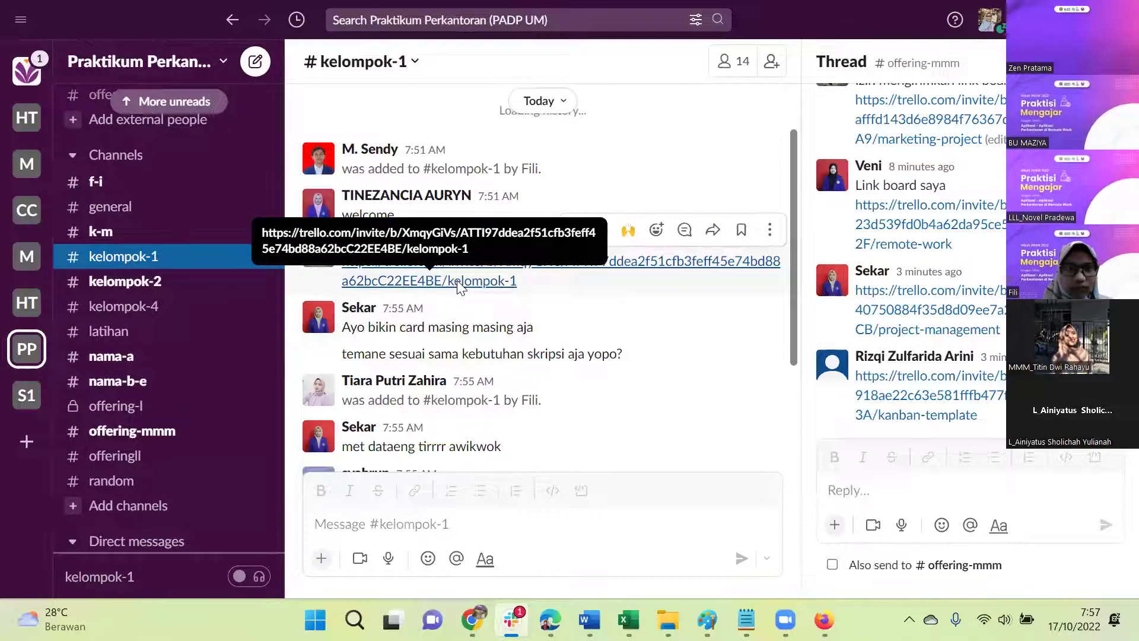
pyautogui.click(456, 281)
pyautogui.click(237, 16)
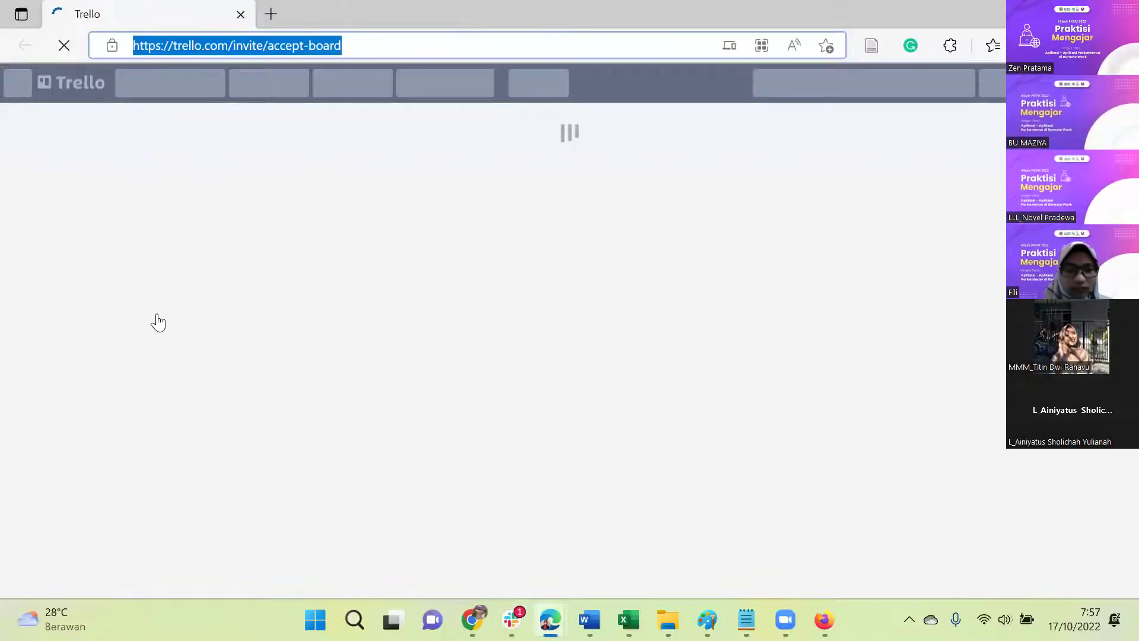
# Step: Return to Slack and open the workflow-kelompok-2 Trello board invitation posted in the kelompok-2 channel
pyautogui.hotkey('alt', 'Tab')
pyautogui.click(141, 283)
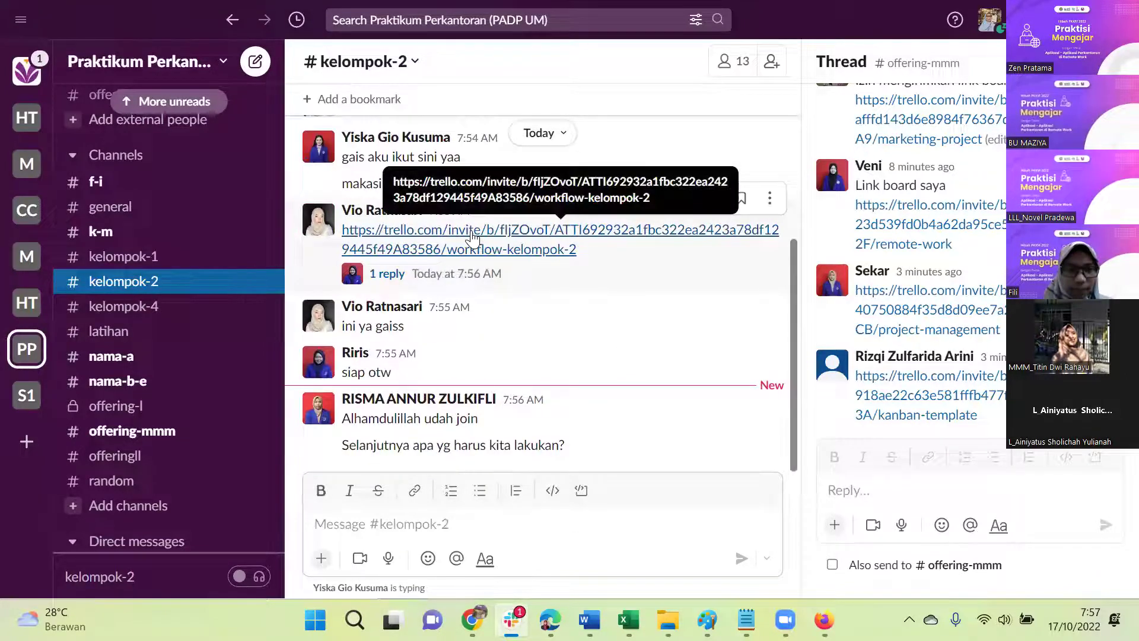
pyautogui.click(471, 232)
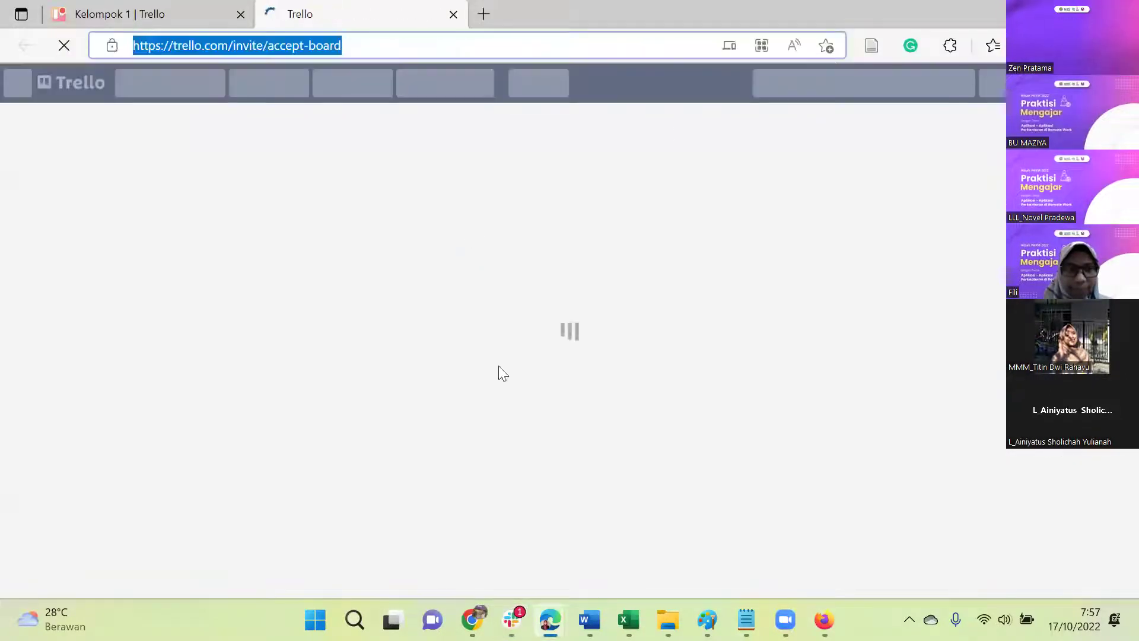
# Step: Go back to Slack and open the Trello invitation posted for Board Wedding Organizer in the kelompok-3 channel
pyautogui.click(511, 620)
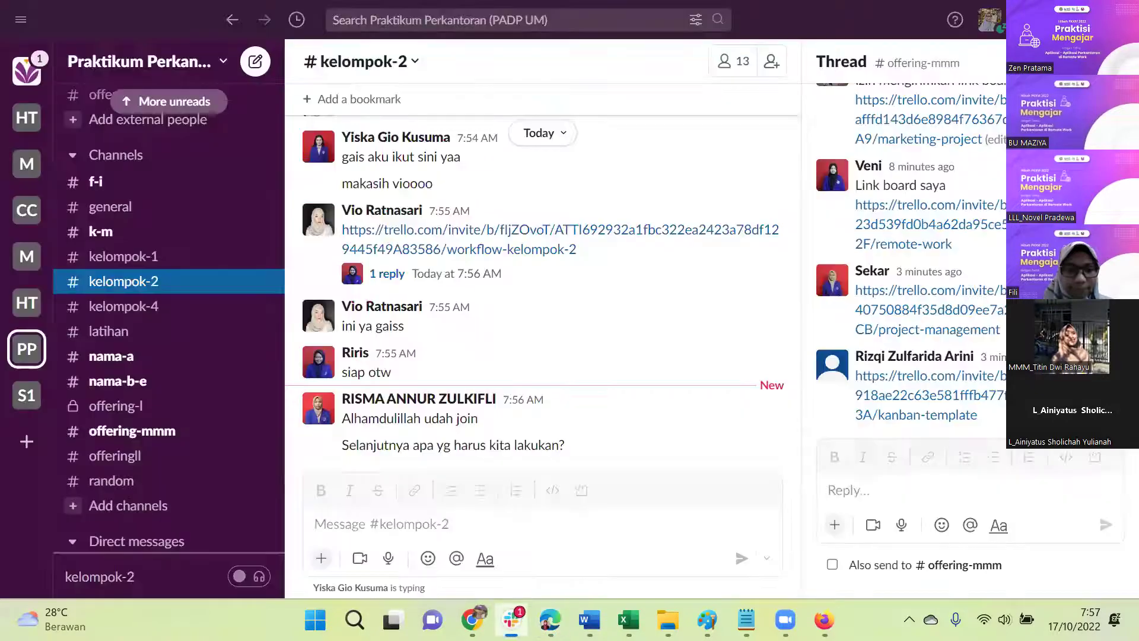
pyautogui.scroll(3, 126, 295)
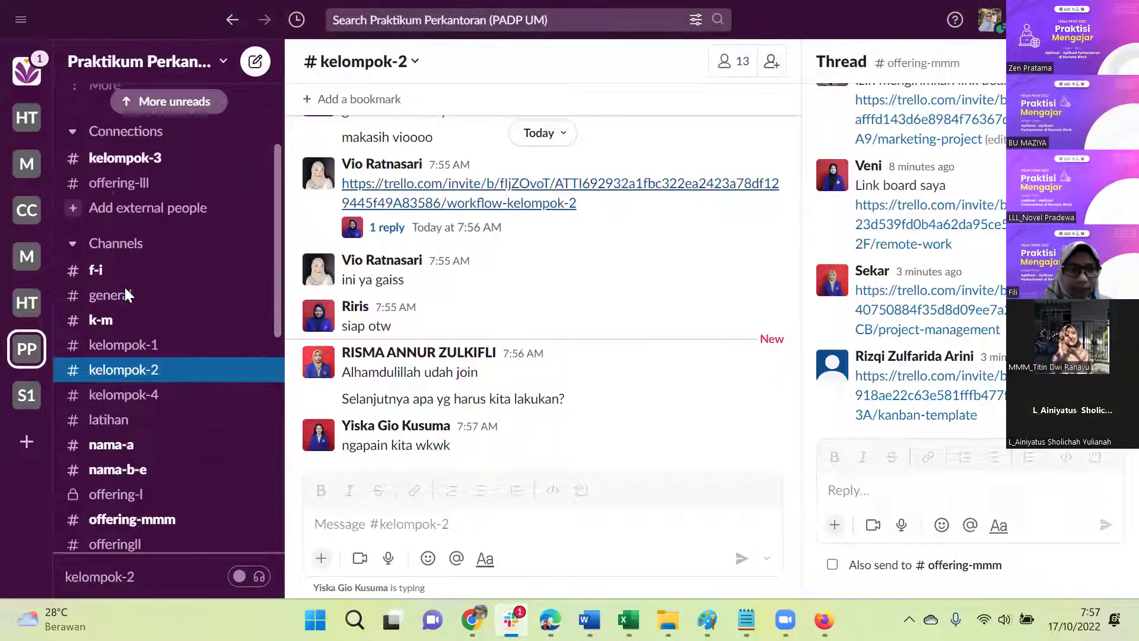
pyautogui.click(140, 188)
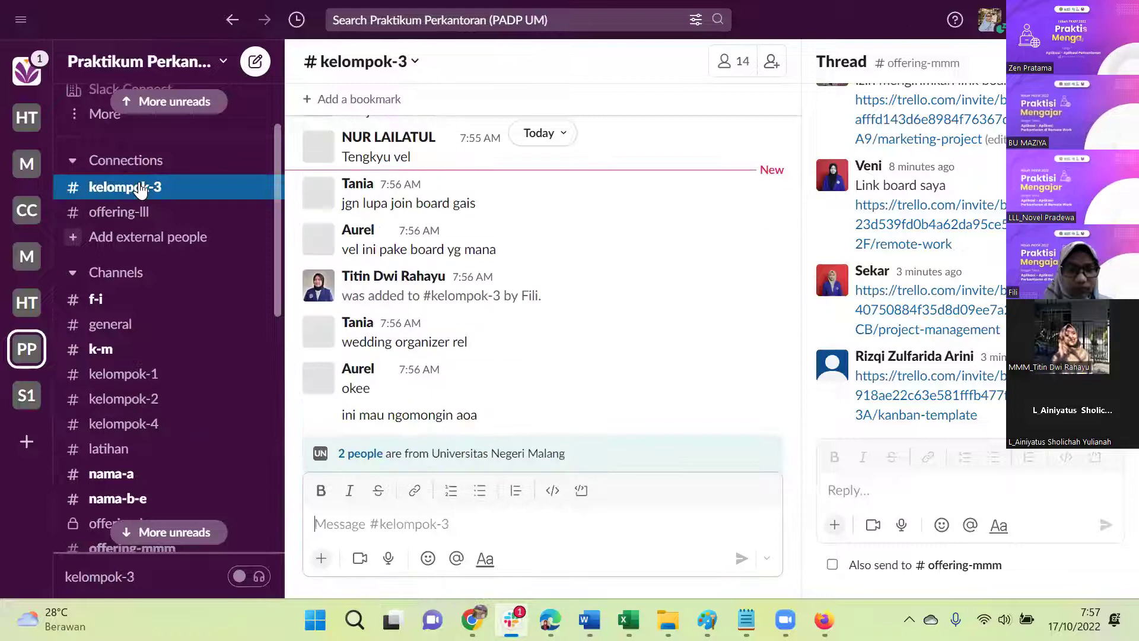
pyautogui.scroll(3, 523, 234)
pyautogui.scroll(2, 522, 237)
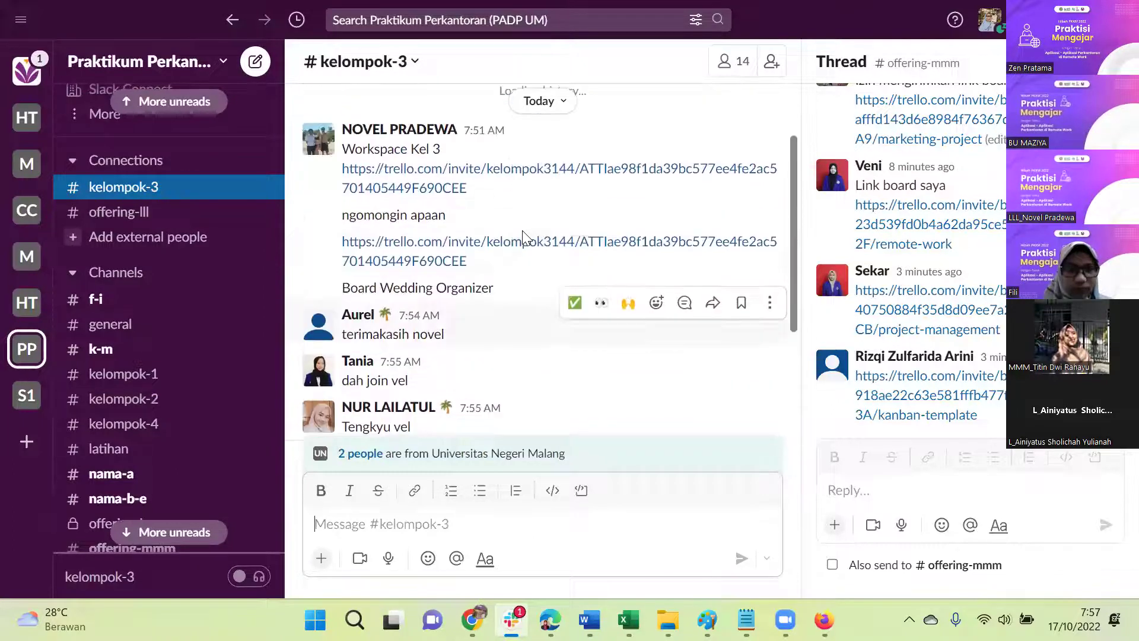
pyautogui.click(459, 241)
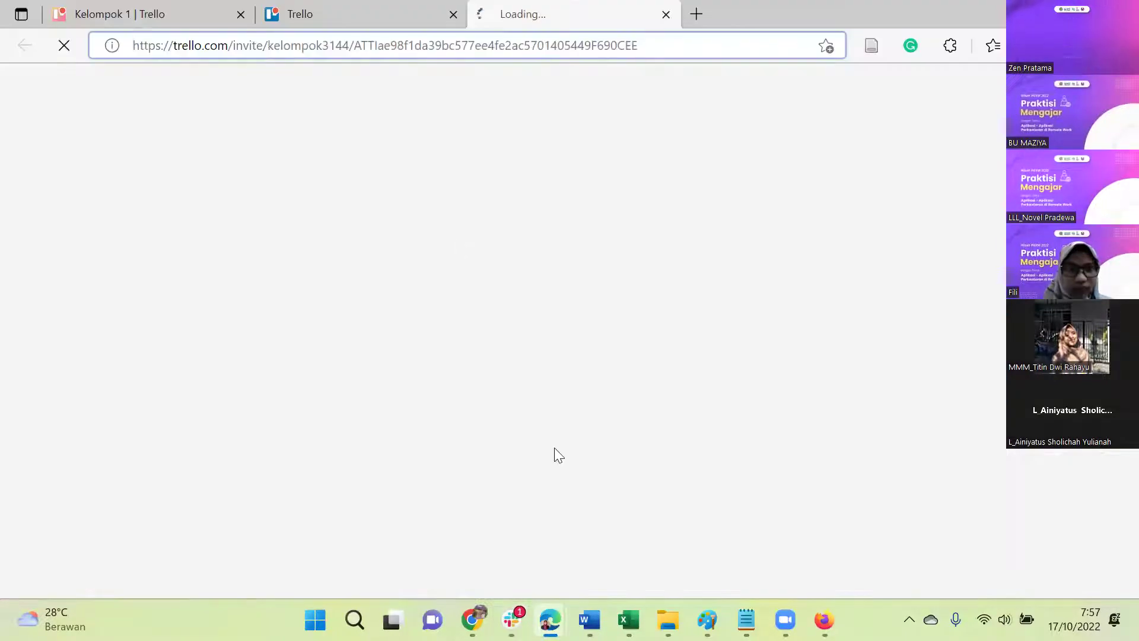
# Step: Search the kelompok-4 channel in Slack for a Trello board invitation, opening its shared link and closing that page
pyautogui.hotkey('alt', 'Tab')
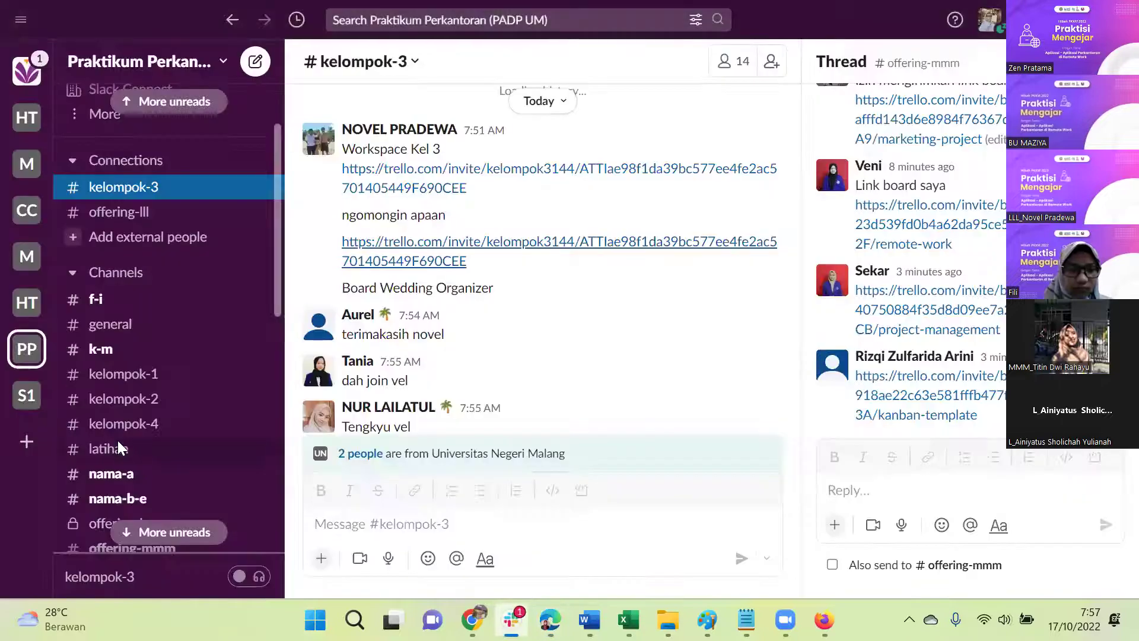
pyautogui.scroll(-3, 117, 440)
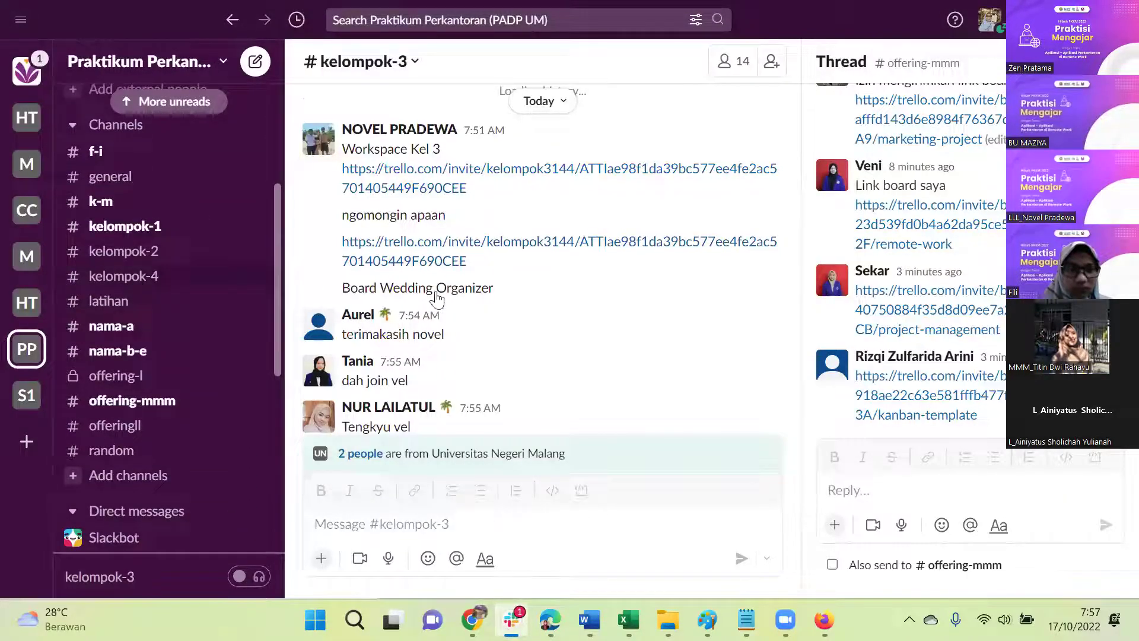
pyautogui.hotkey('alt', 'Down')
pyautogui.scroll(6, 439, 298)
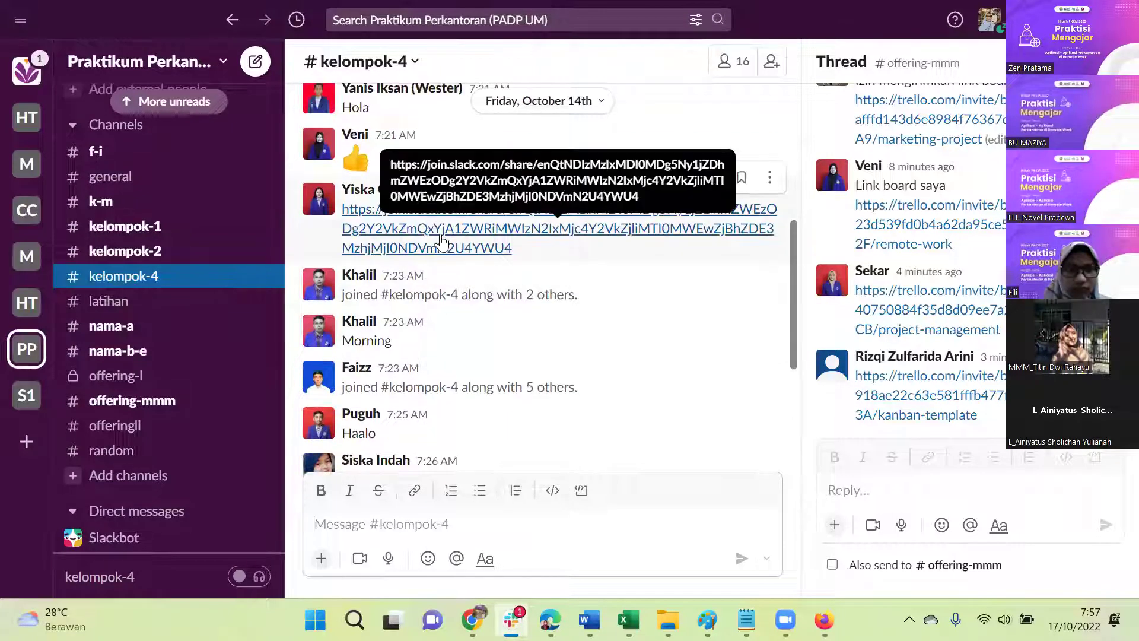
pyautogui.click(441, 237)
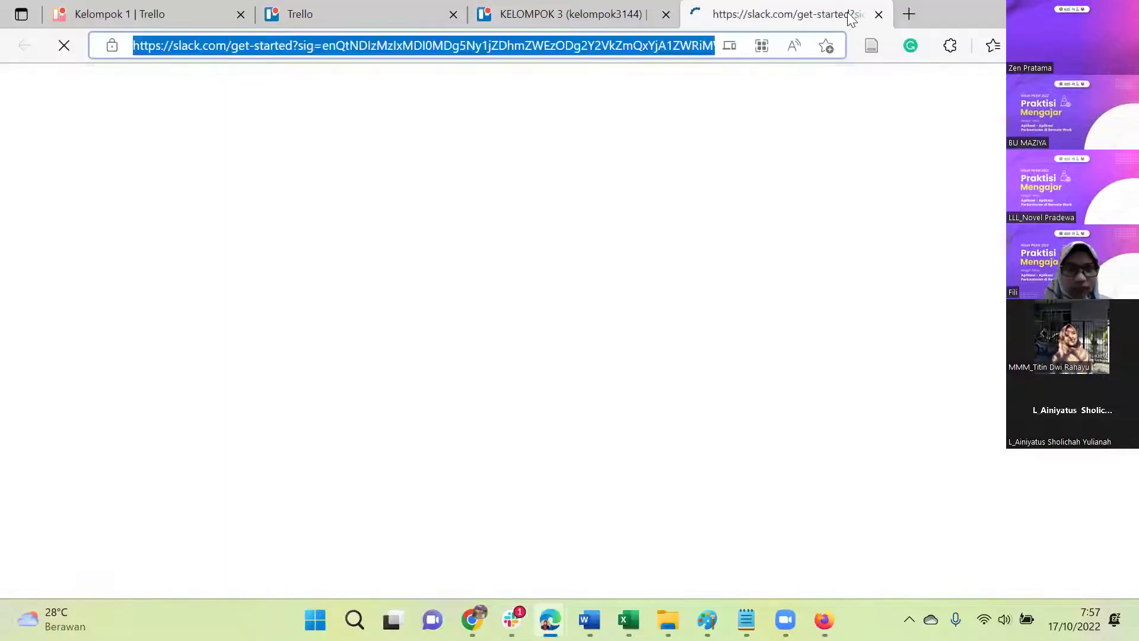
pyautogui.click(879, 14)
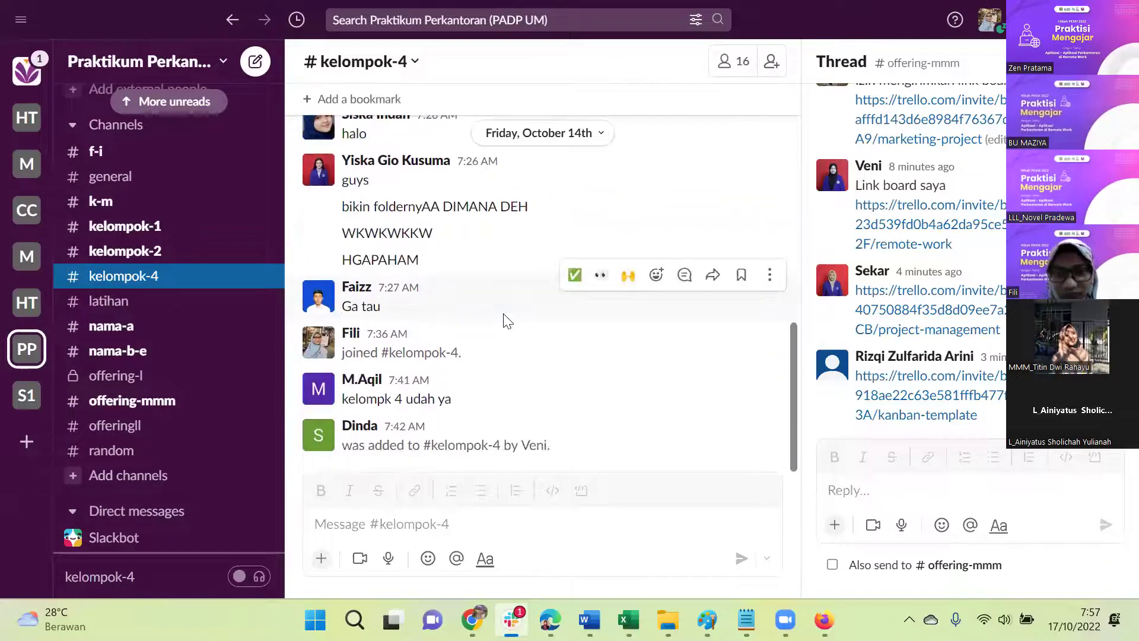
pyautogui.scroll(3, 481, 323)
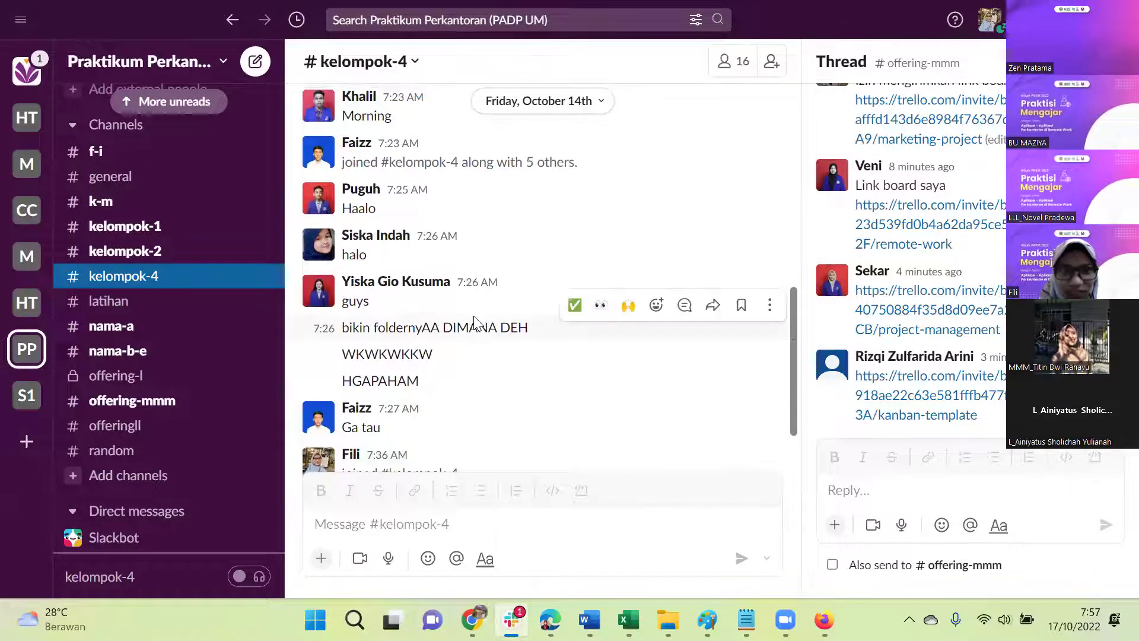
pyautogui.scroll(3, 475, 323)
pyautogui.scroll(-5, 476, 324)
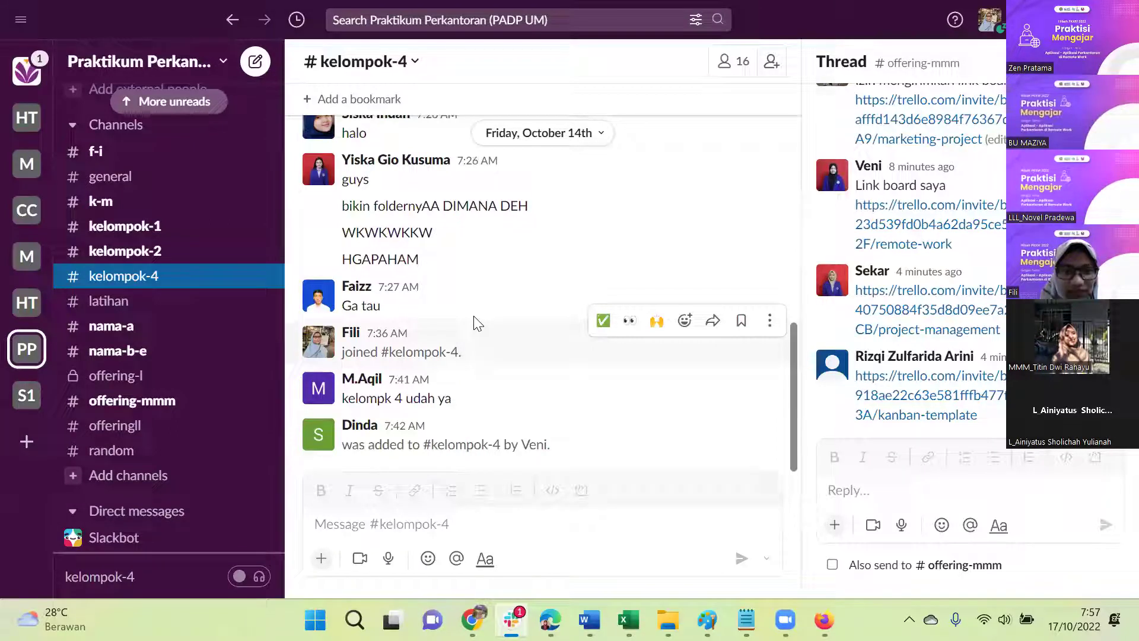
# Step: Open the mencari-jurnal-skripsi Trello board invitation posted in the f-i channel
pyautogui.scroll(2, 196, 315)
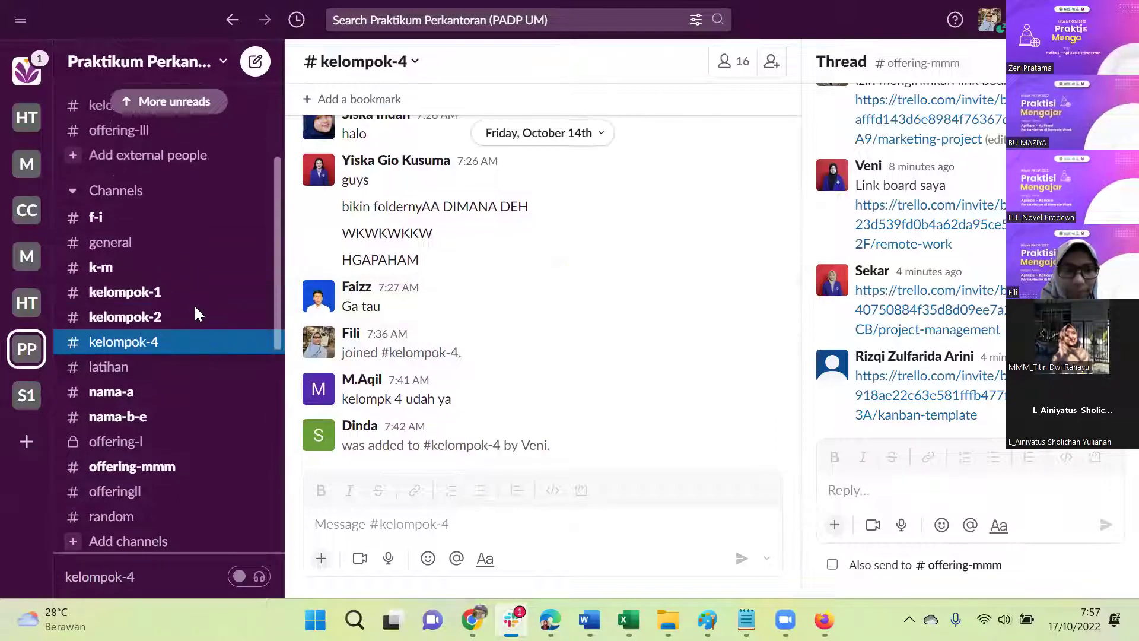
pyautogui.scroll(4, 194, 304)
pyautogui.scroll(-5, 194, 305)
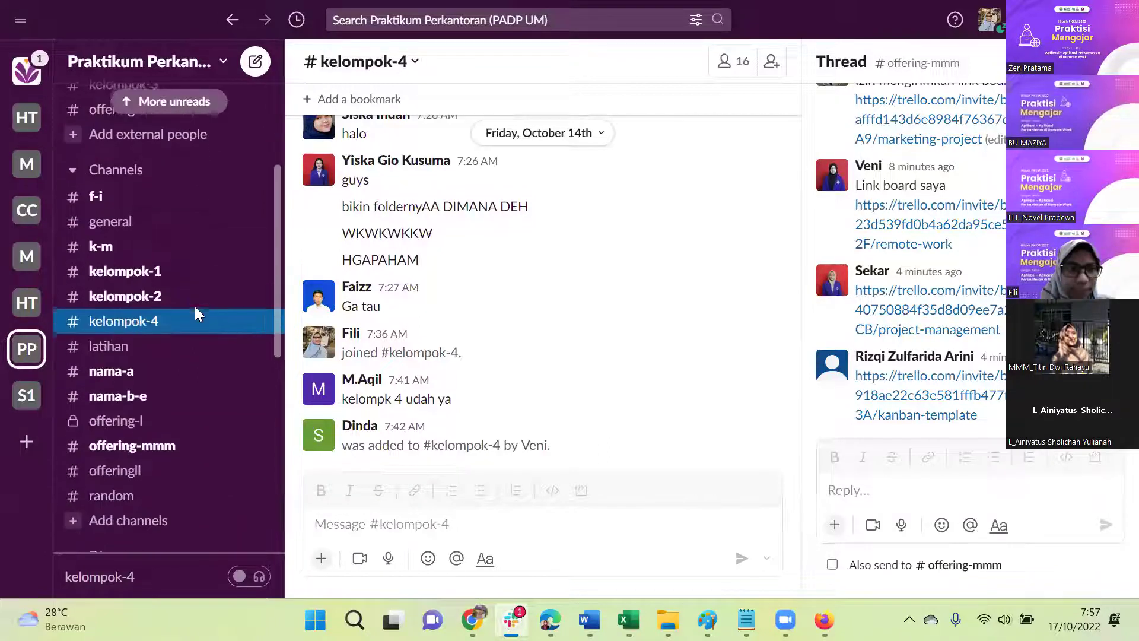
pyautogui.scroll(4, 194, 304)
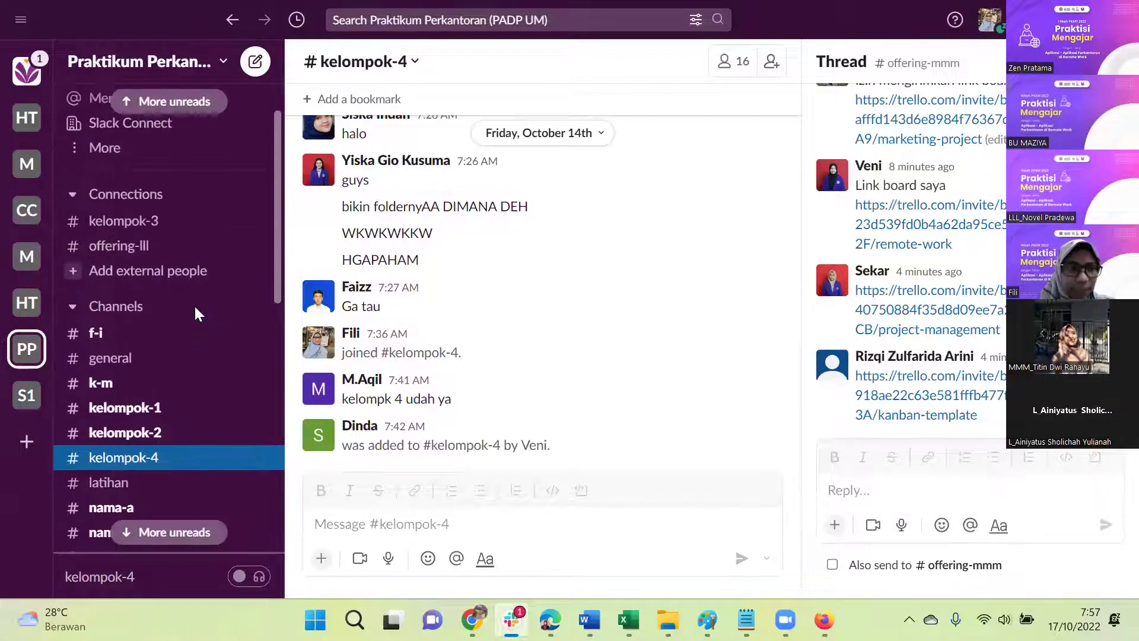
pyautogui.click(96, 334)
pyautogui.scroll(-4, 535, 272)
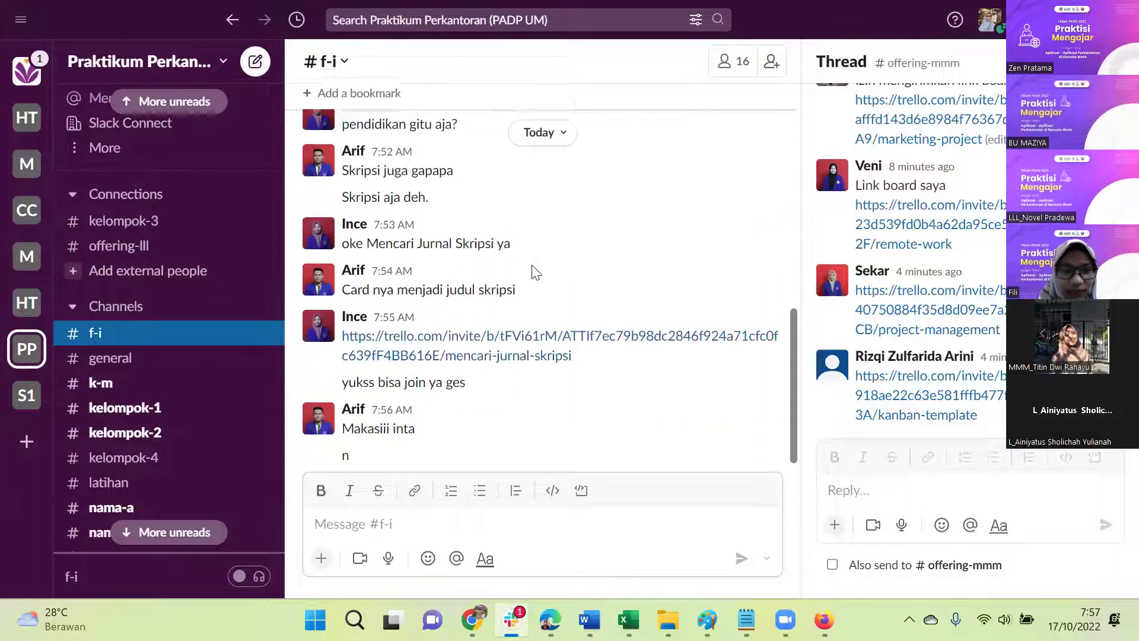
pyautogui.click(498, 340)
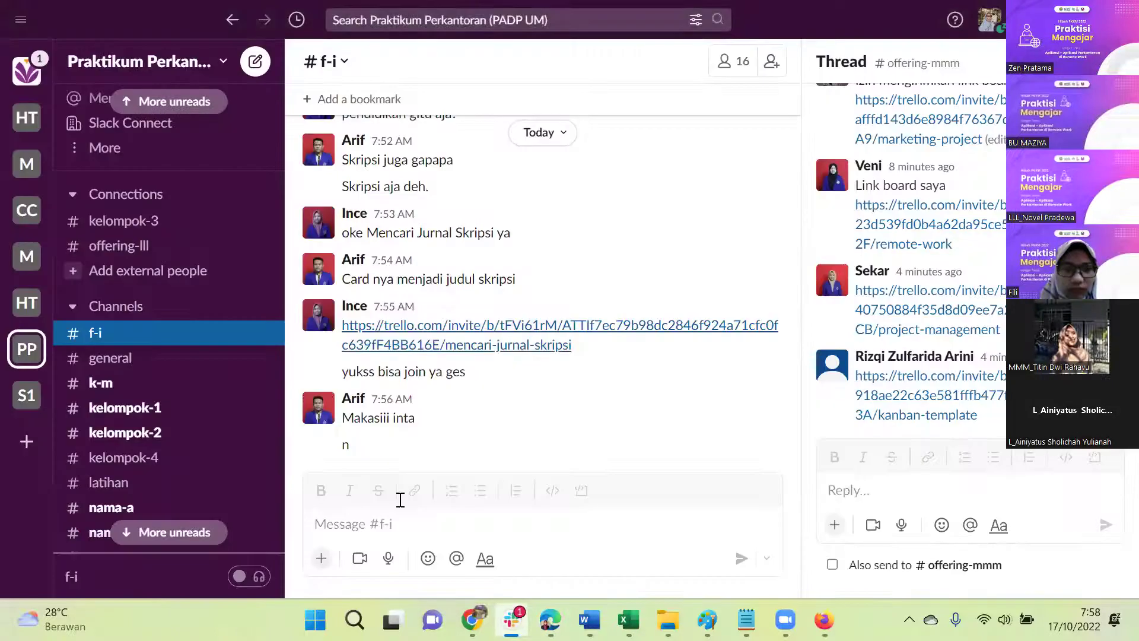
# Step: Open the k-m-project Trello board invitation posted in the k-m channel
pyautogui.scroll(-3, 177, 367)
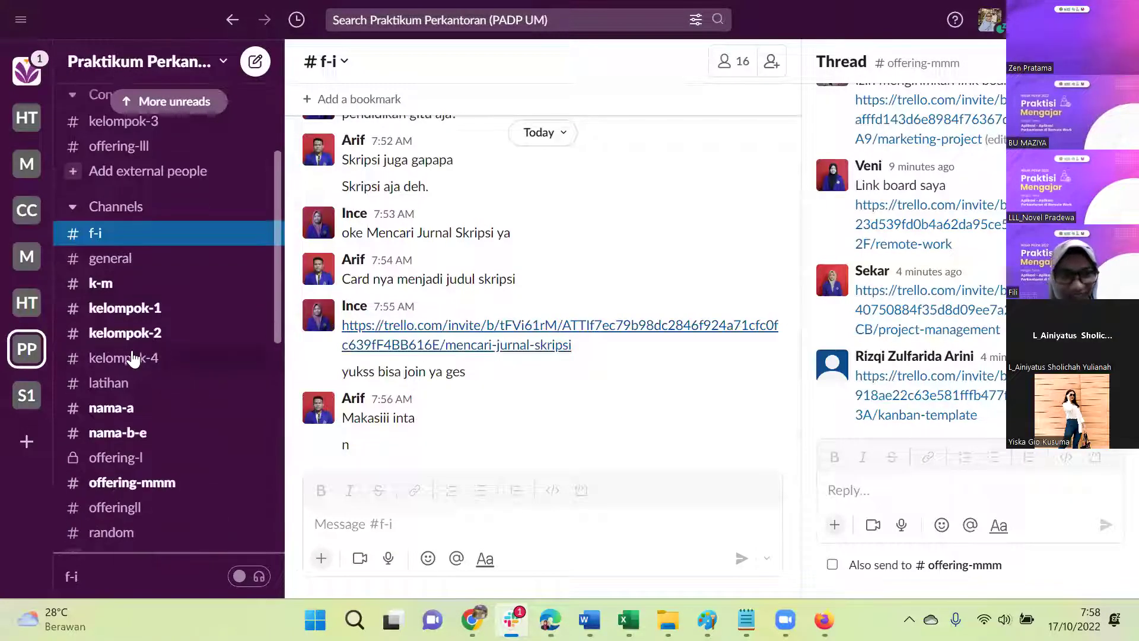
pyautogui.click(102, 289)
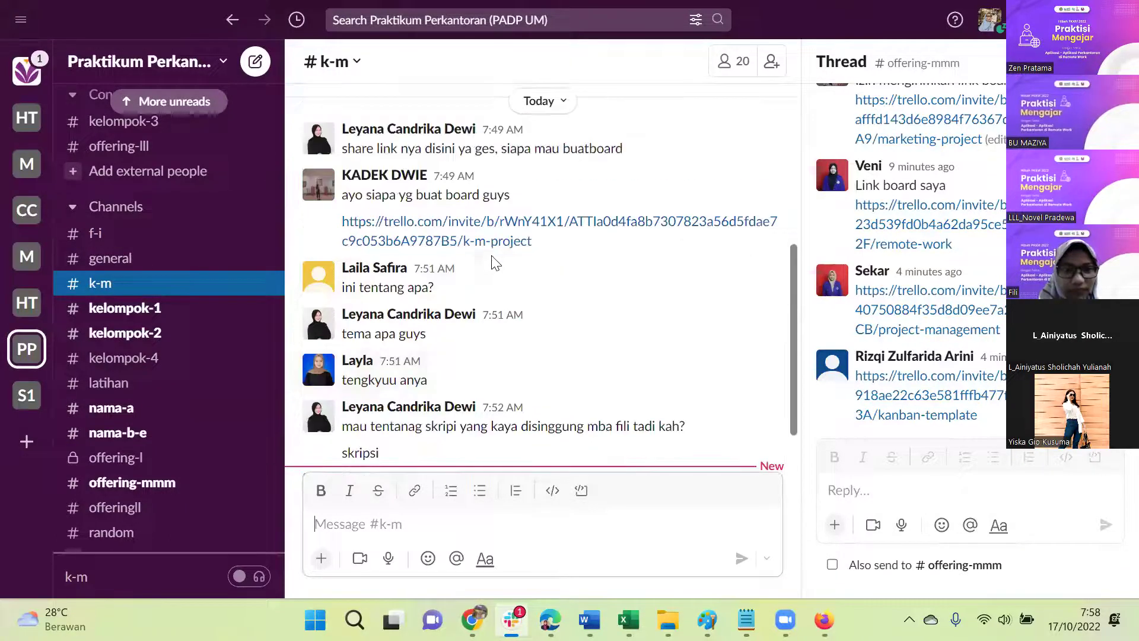
pyautogui.click(490, 242)
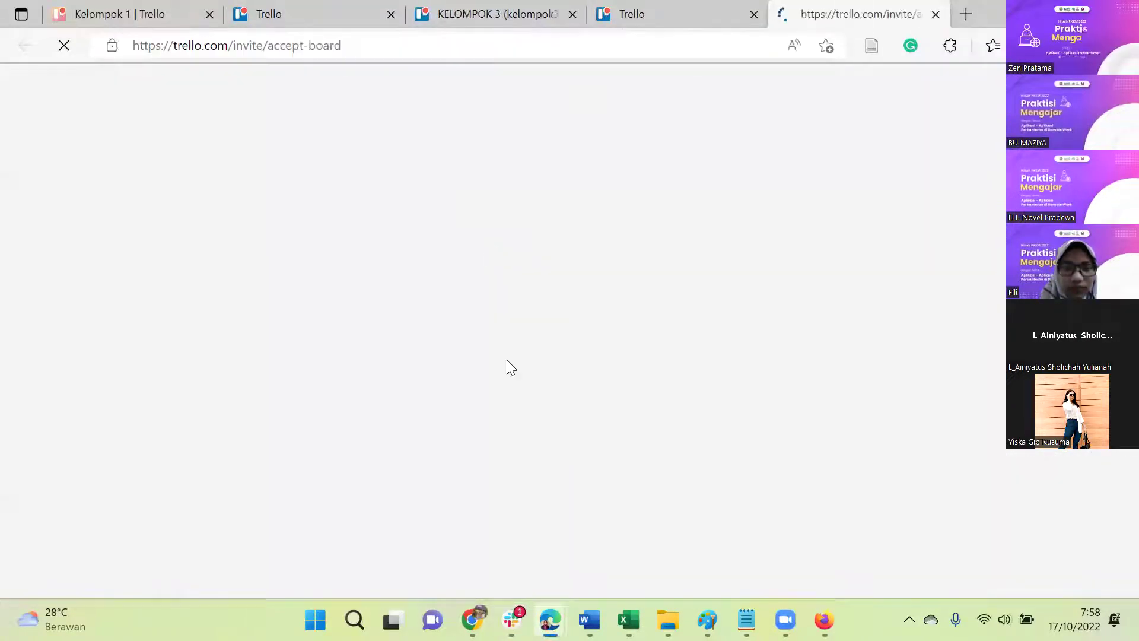
# Step: Return to Slack and open the skripsi Trello board invitation posted in the nama-b-e channel
pyautogui.click(512, 619)
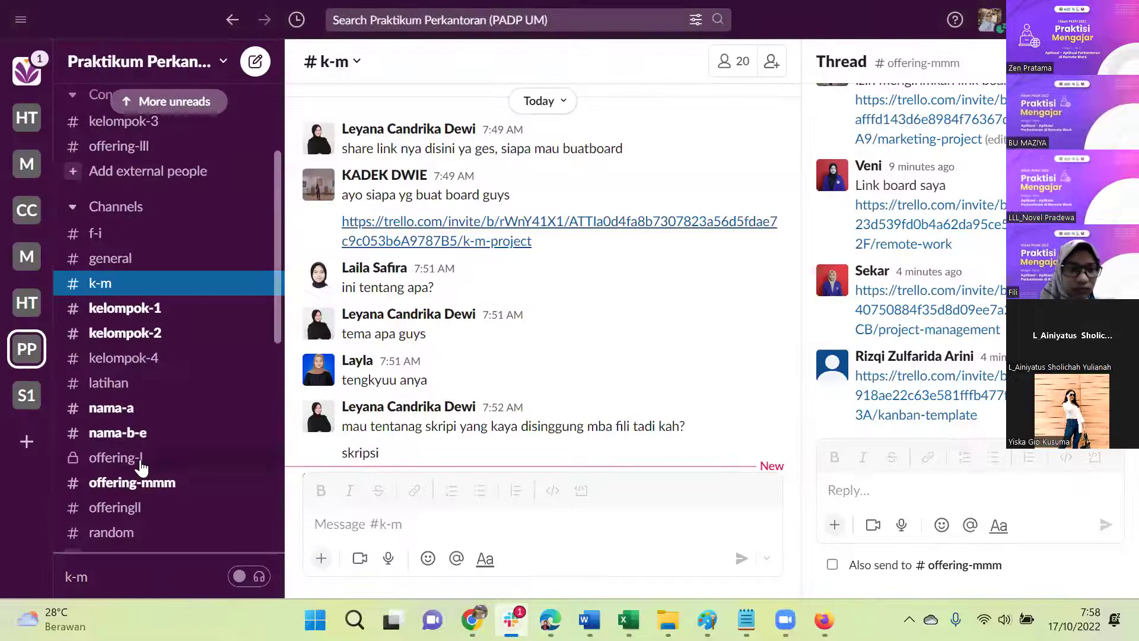
pyautogui.scroll(-1, 141, 467)
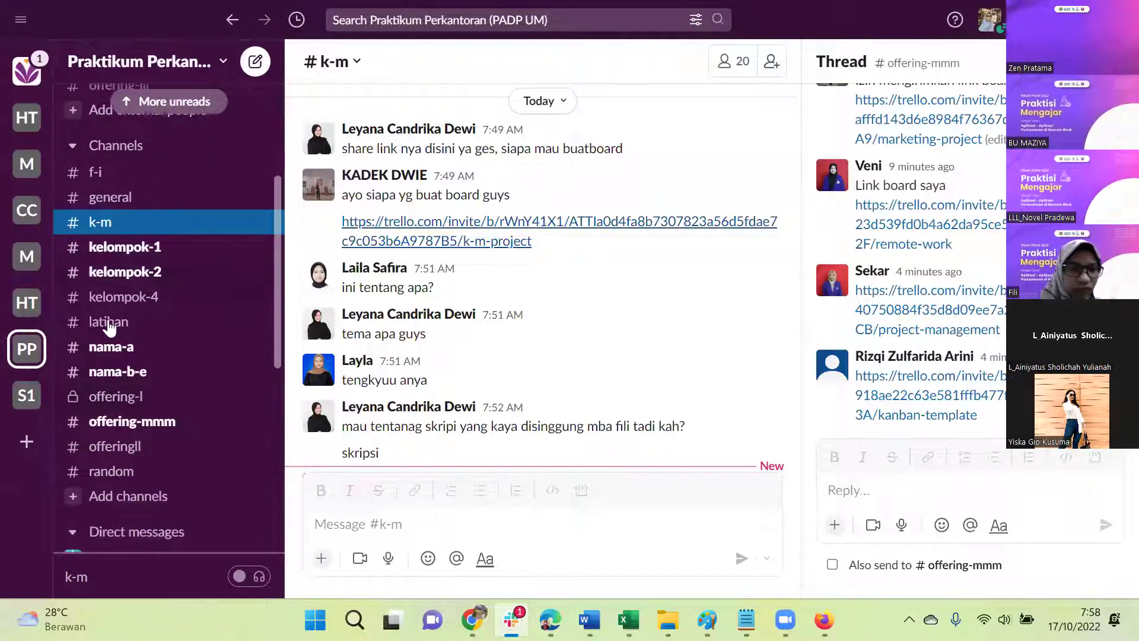
pyautogui.click(119, 376)
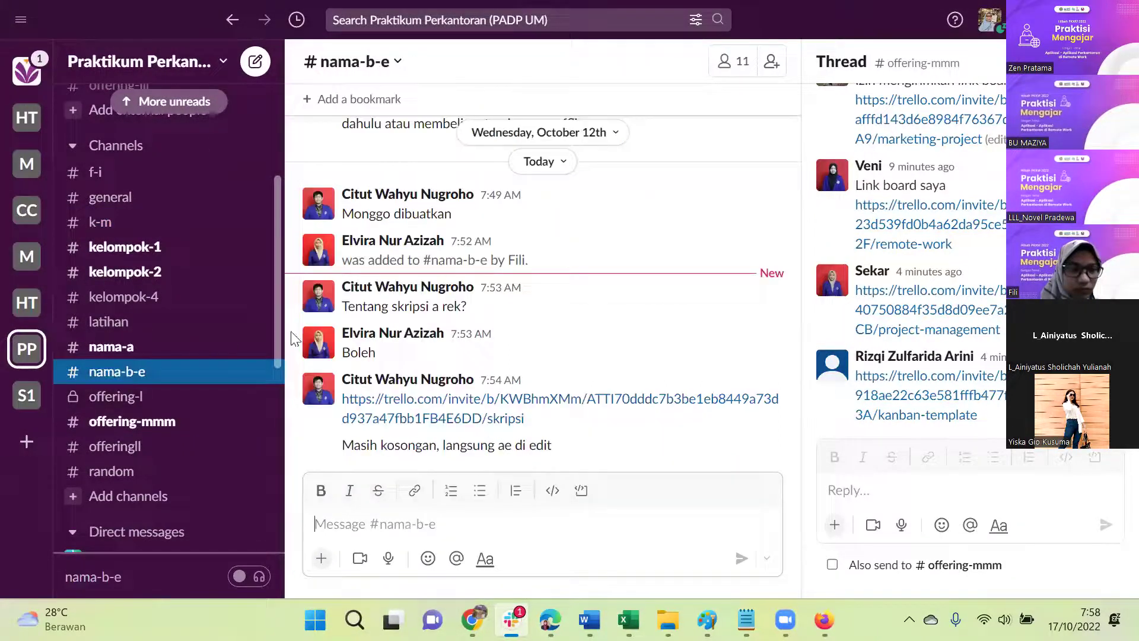
pyautogui.click(455, 401)
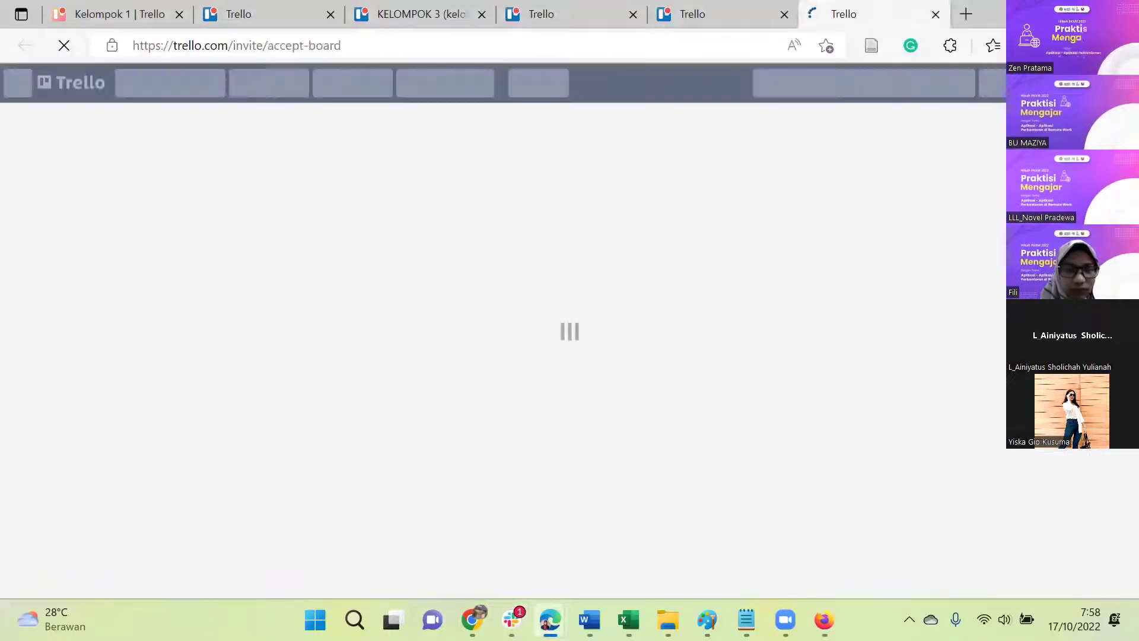
# Step: Return to Slack, find the latihan Trello board invitation among the nama-a channel's messages and open it
pyautogui.hotkey('alt', 'Tab')
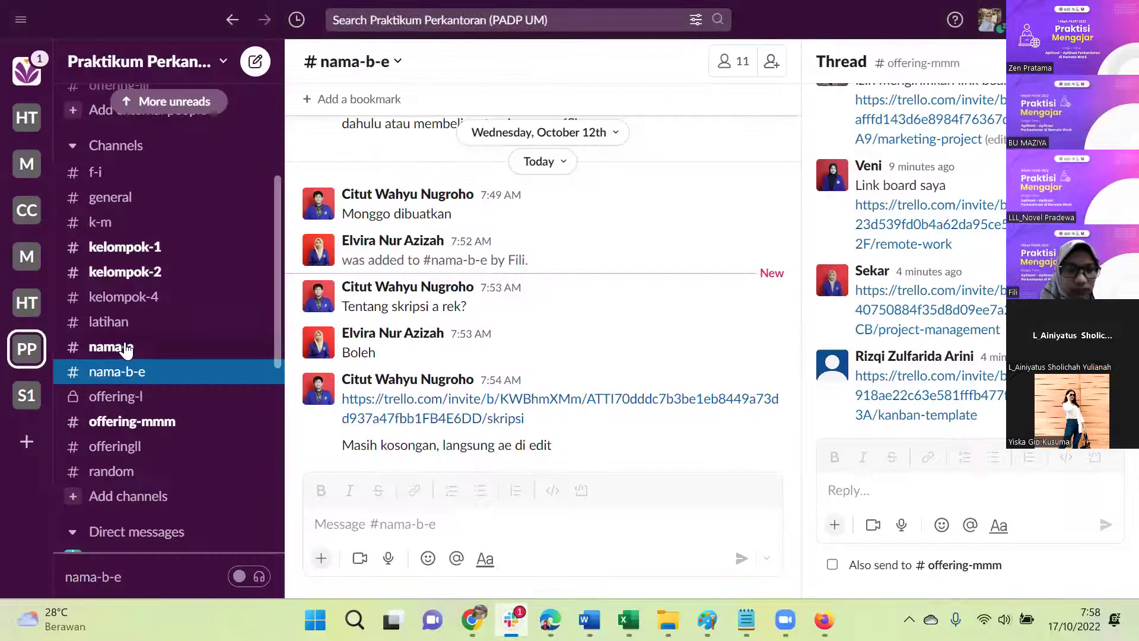
pyautogui.click(126, 348)
pyautogui.scroll(-10, 429, 305)
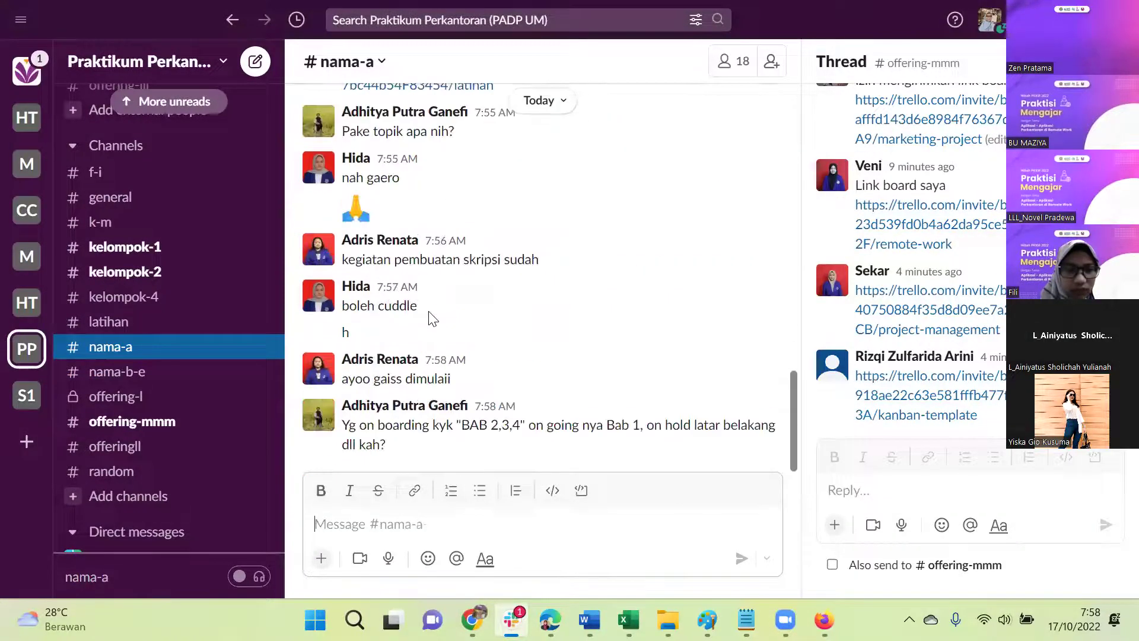
pyautogui.scroll(4, 432, 319)
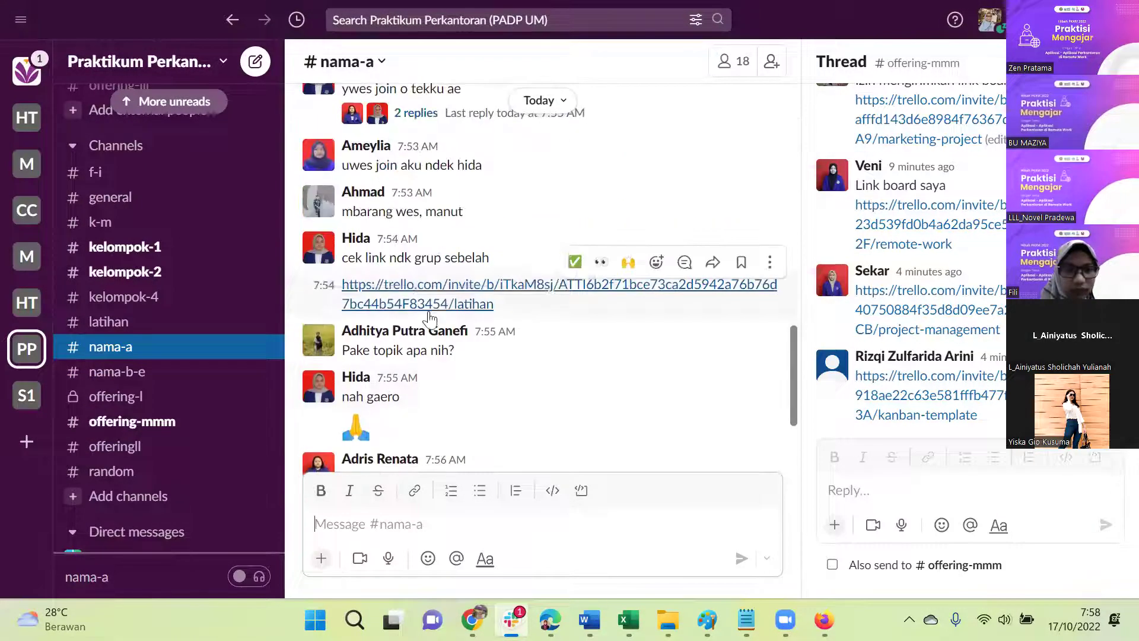
pyautogui.click(439, 296)
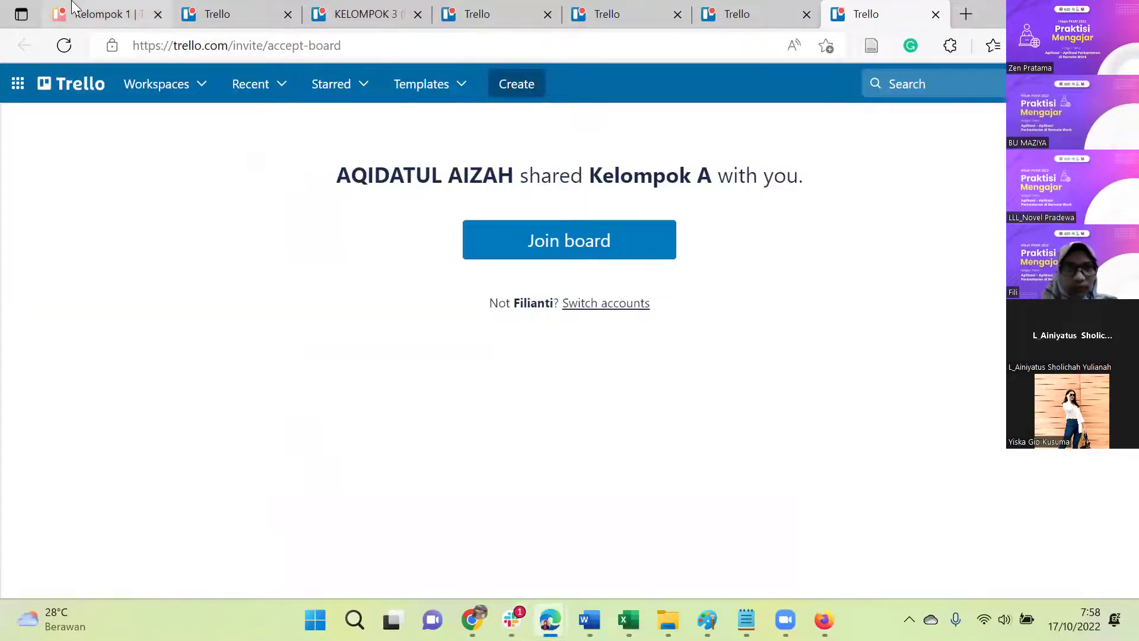
# Step: Check the Kelompok 1 board in the browser and join the Workflow-Kelompok 2 board from its invitation
pyautogui.click(131, 13)
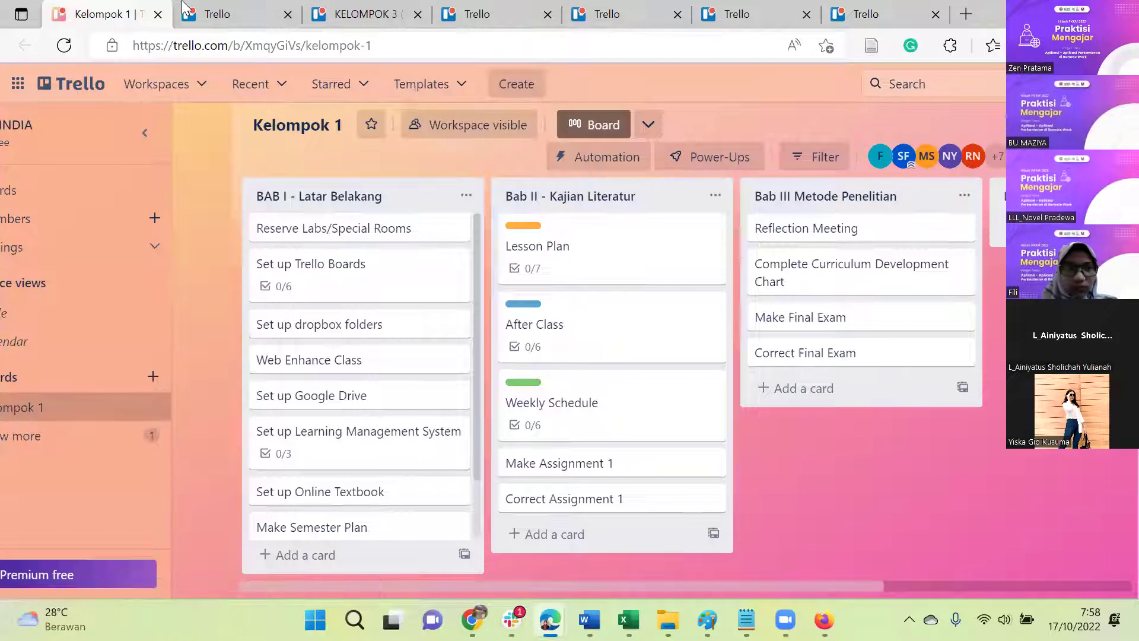
pyautogui.click(184, 6)
pyautogui.click(528, 240)
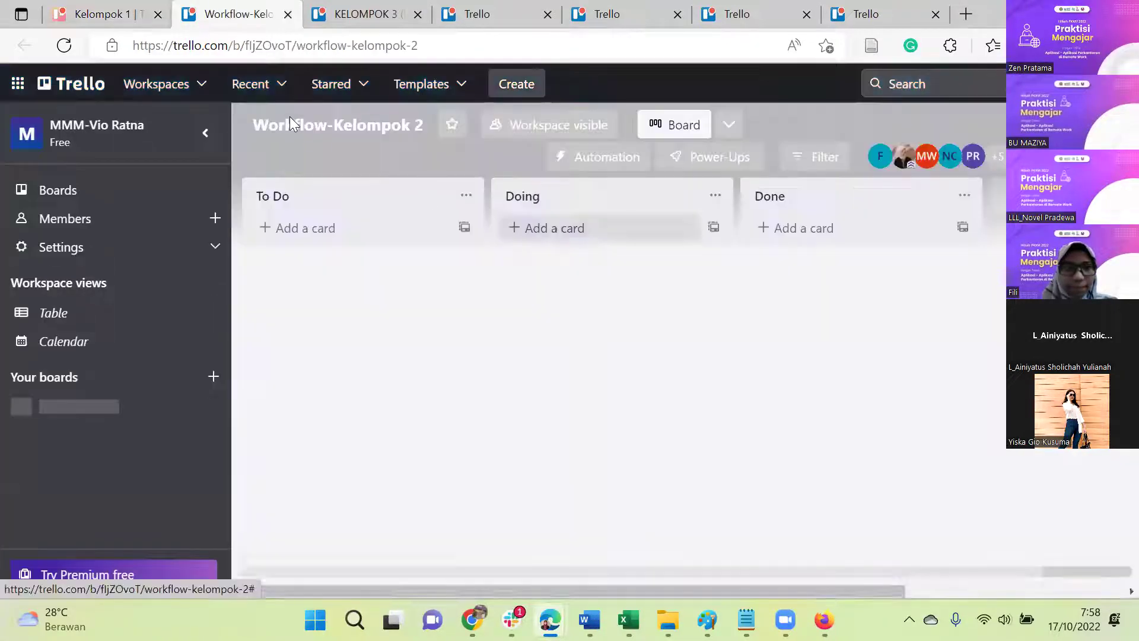
# Step: View the KELOMPOK 3 workspace's boards and join the Mencari Jurnal Skripsi board from its invitation
pyautogui.click(380, 8)
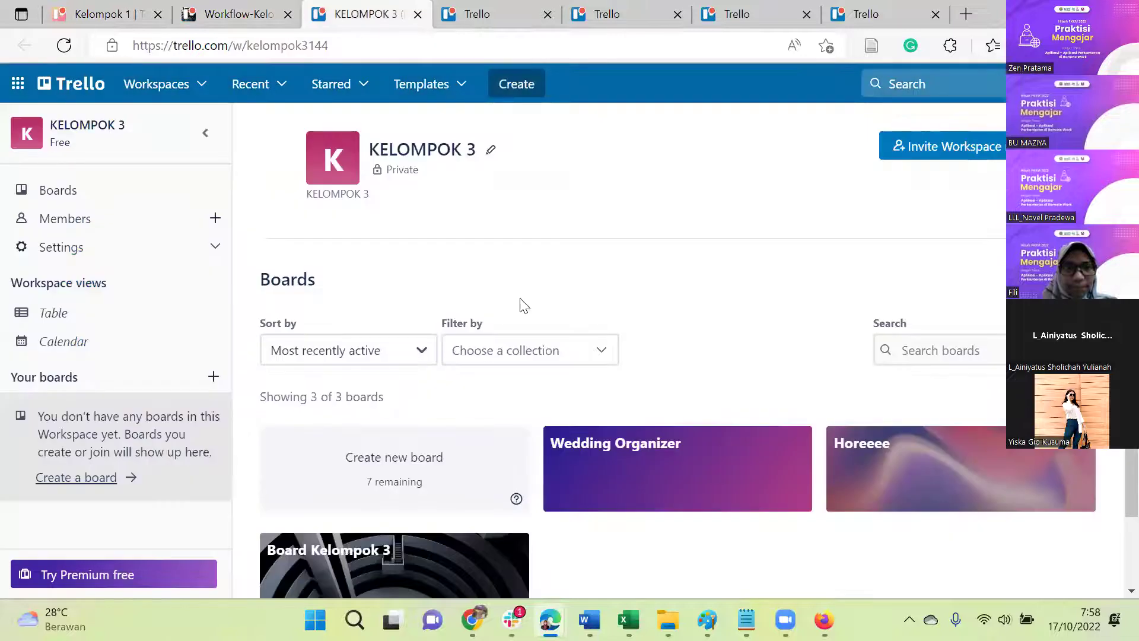
pyautogui.click(505, 11)
pyautogui.click(563, 243)
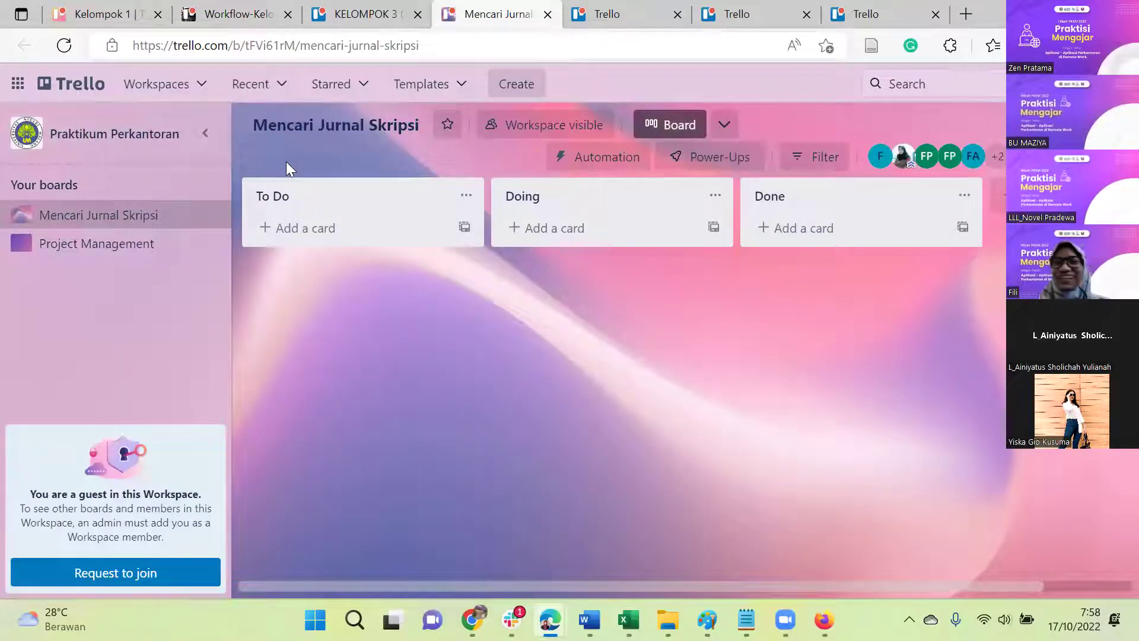
# Step: Join the K-M Project board and the Skripsi board from their open Trello invitations
pyautogui.click(611, 14)
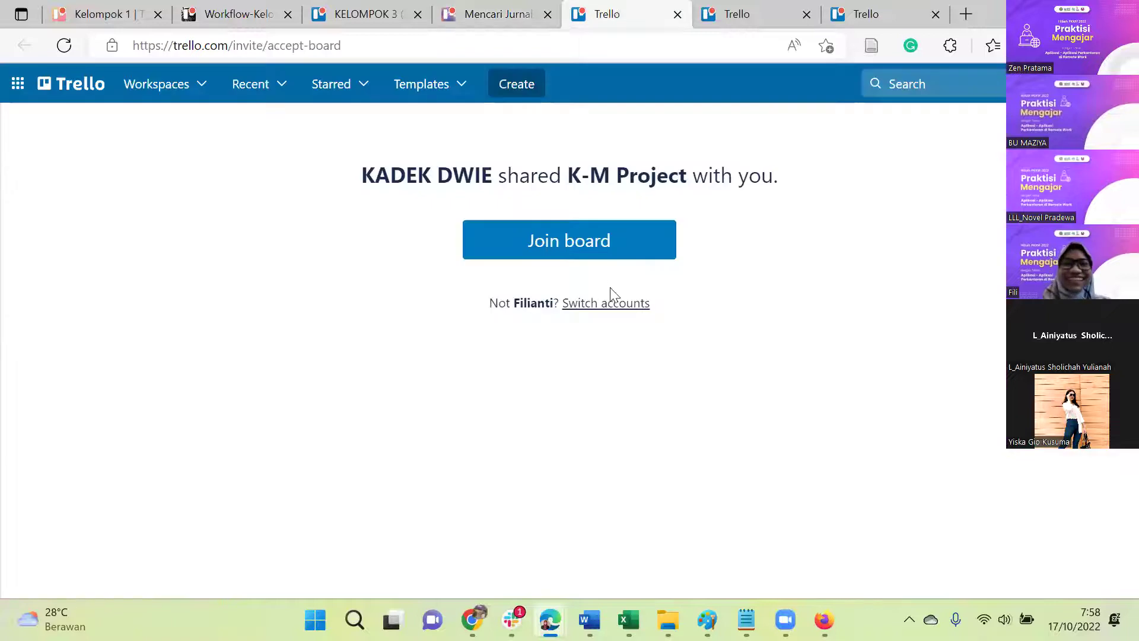
pyautogui.click(646, 245)
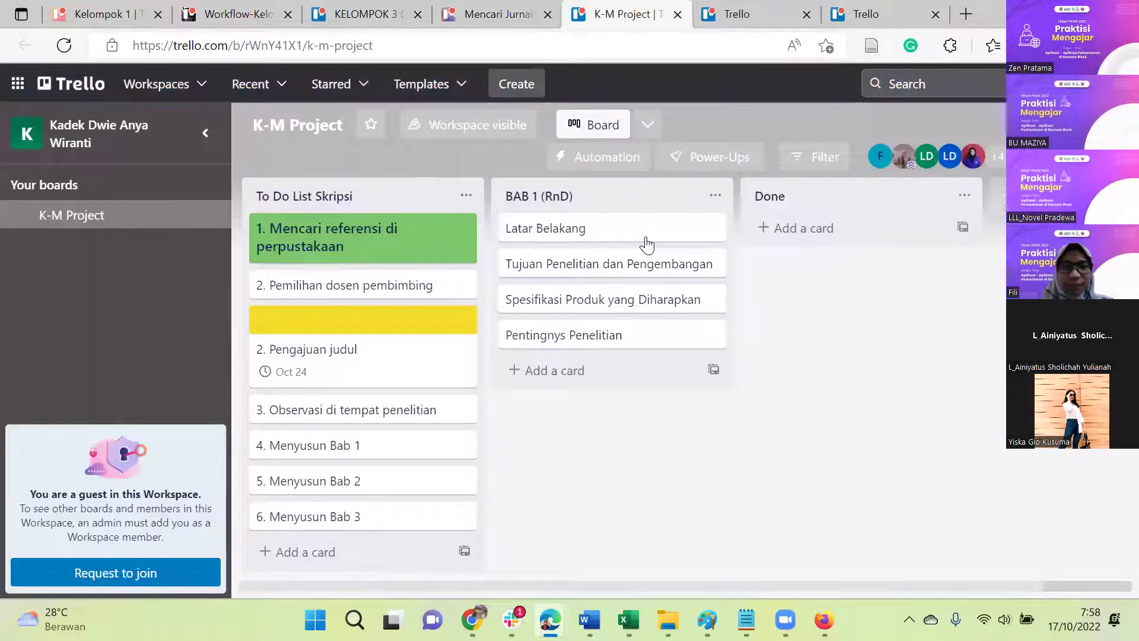
pyautogui.click(708, 15)
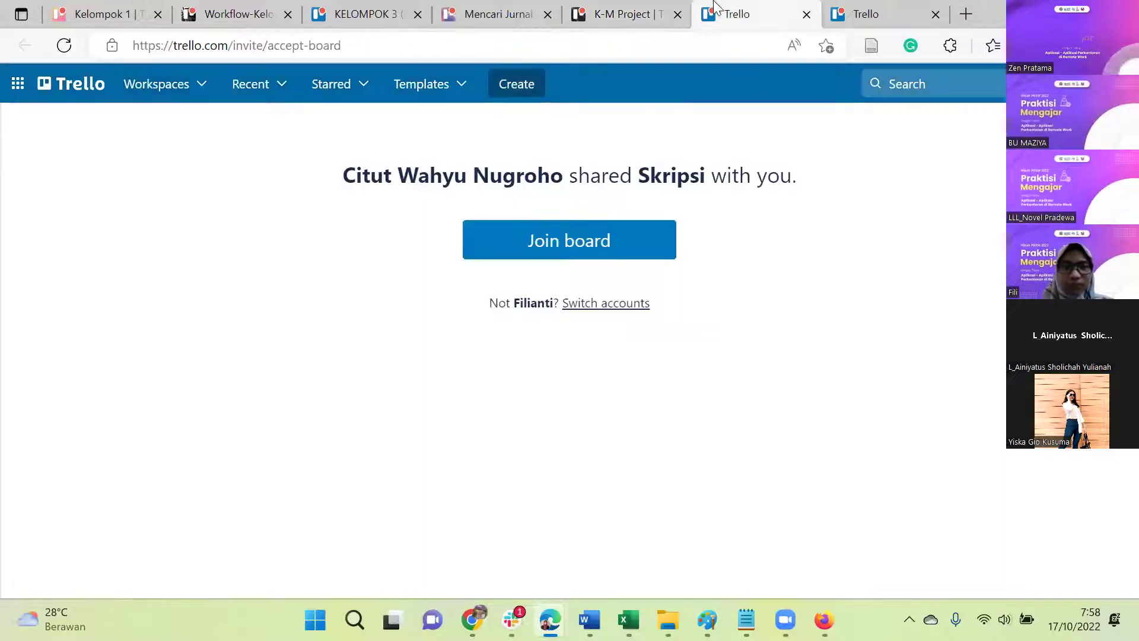
pyautogui.click(574, 242)
# Step: View the K-M Project and Skripsi boards, and join the Kelompok A board from its invitation
pyautogui.click(616, 8)
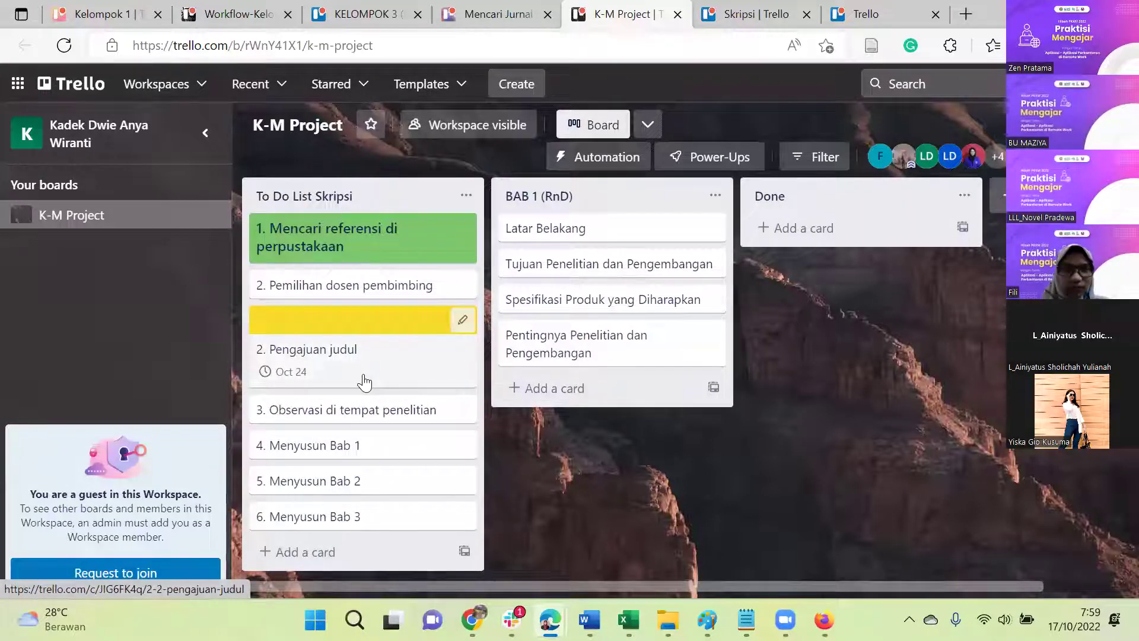
pyautogui.hotkey('ctrl', 'Tab')
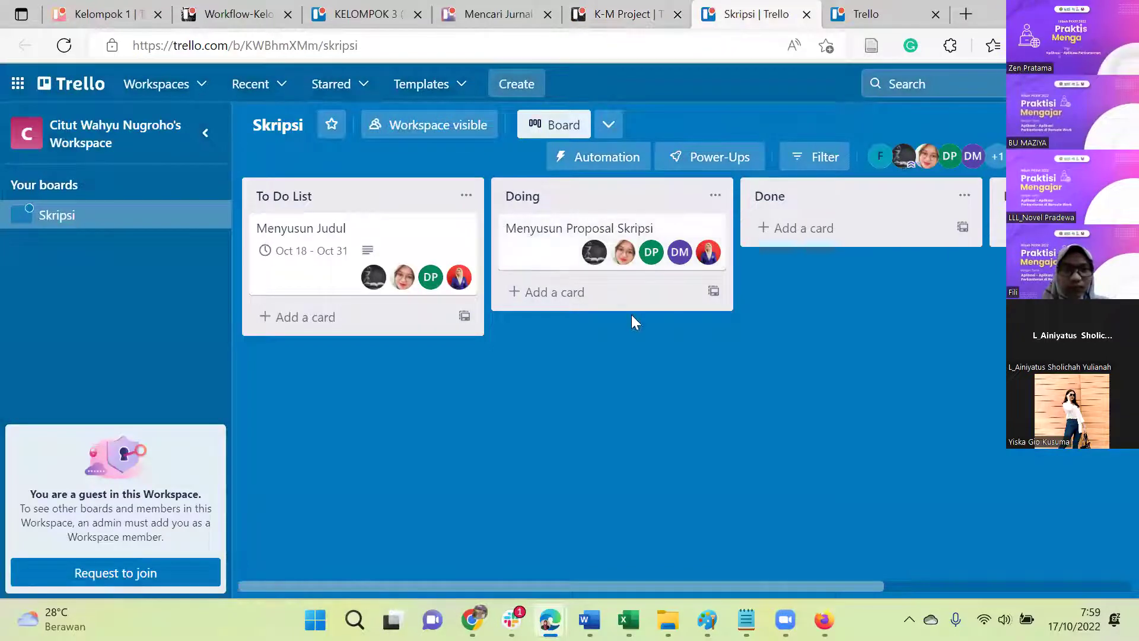
pyautogui.click(866, 8)
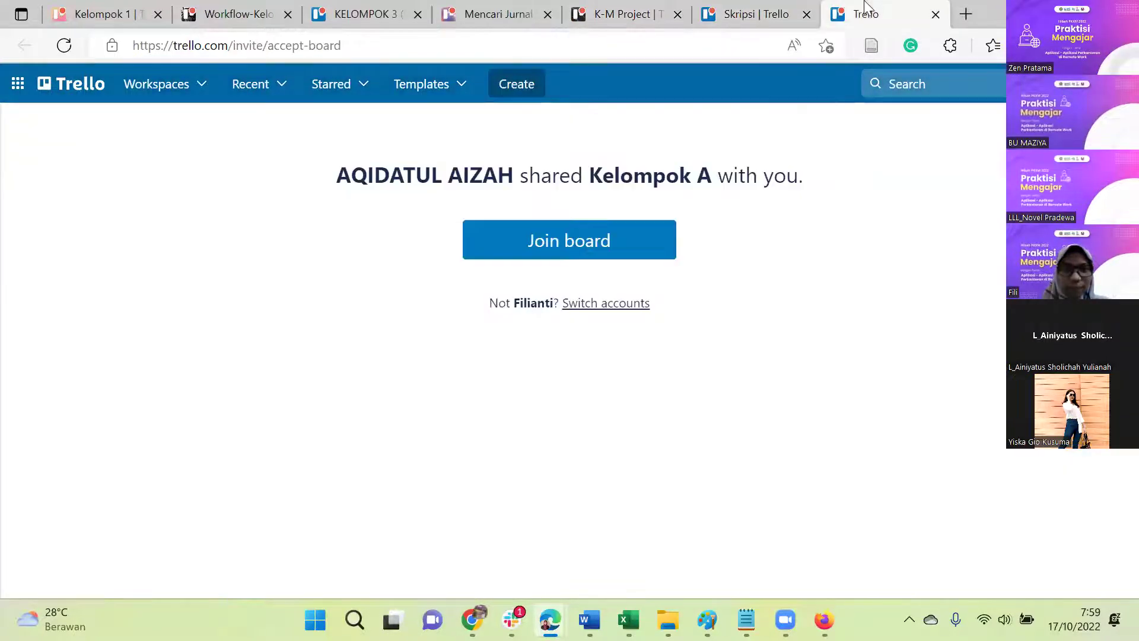
pyautogui.click(578, 232)
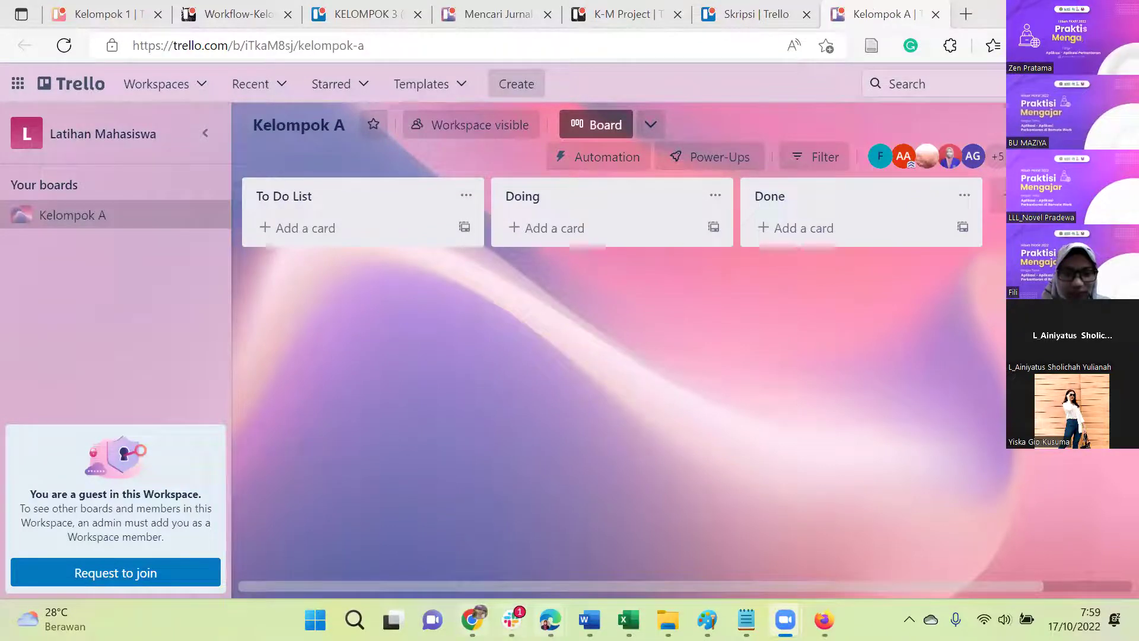
# Step: Switch to Slack and add the missing student, found by first name, to the kelompok-2 channel
pyautogui.click(511, 620)
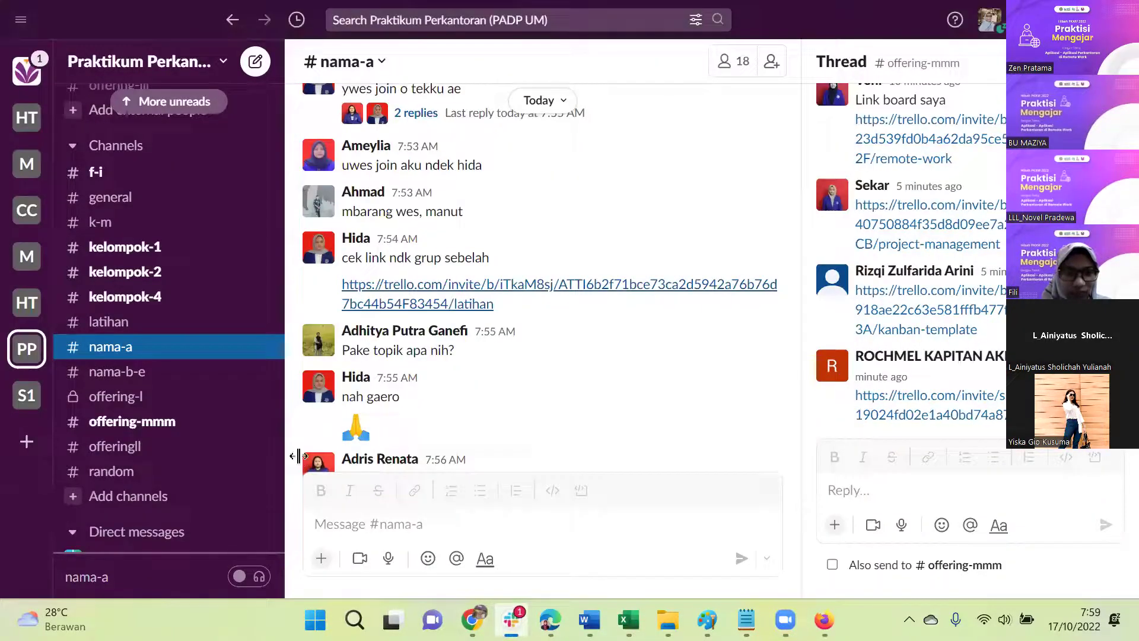
pyautogui.click(158, 296)
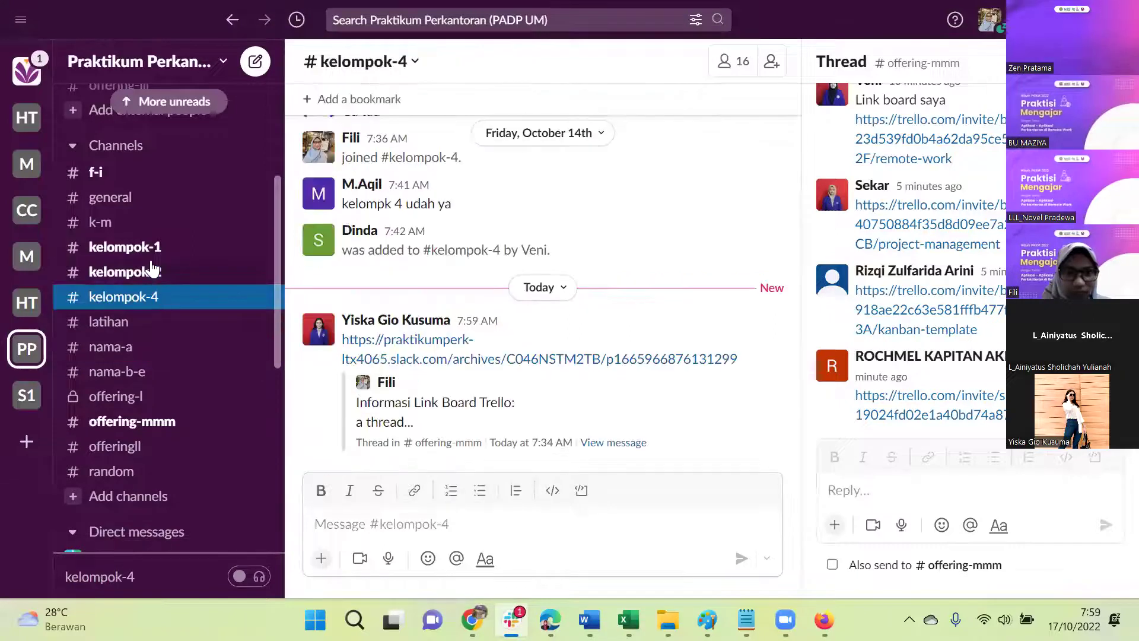
pyautogui.click(153, 271)
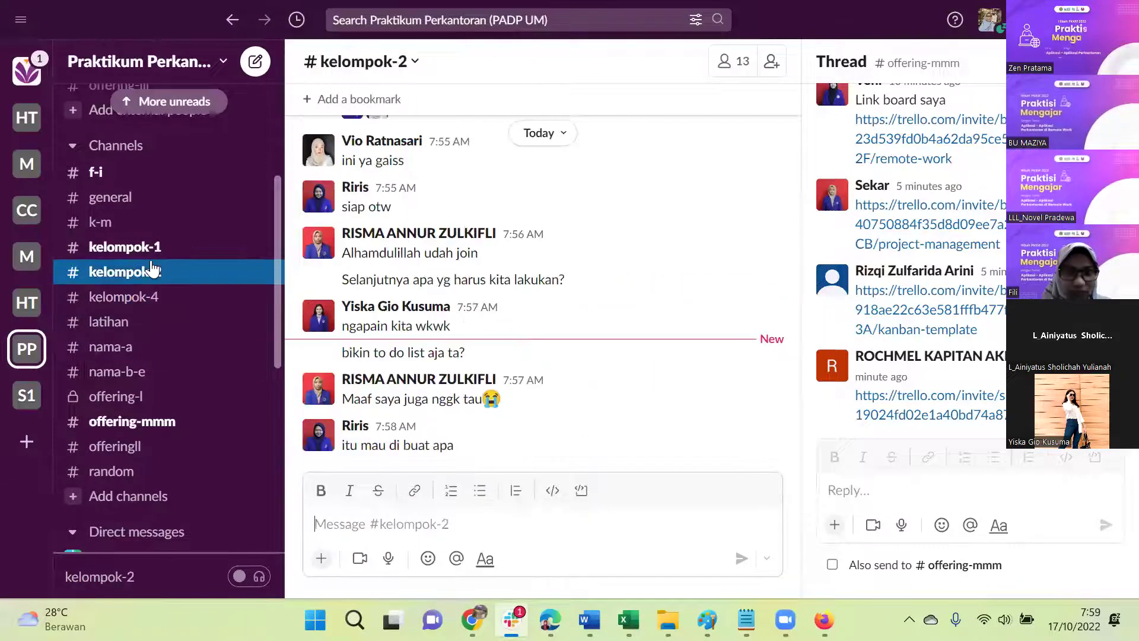
pyautogui.click(771, 62)
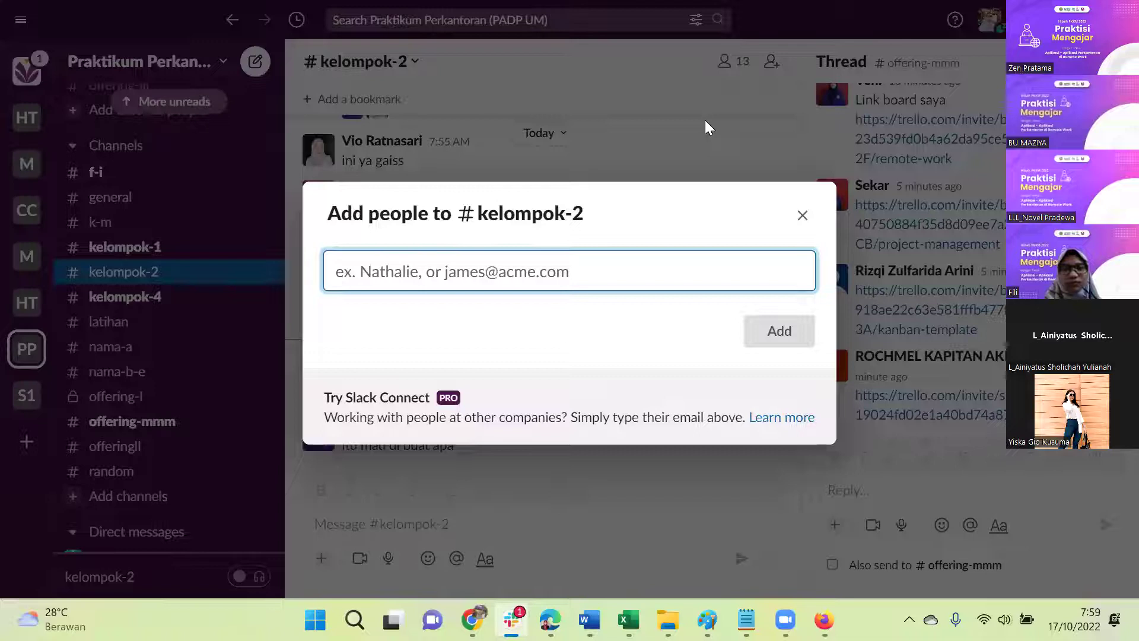
pyautogui.click(549, 267)
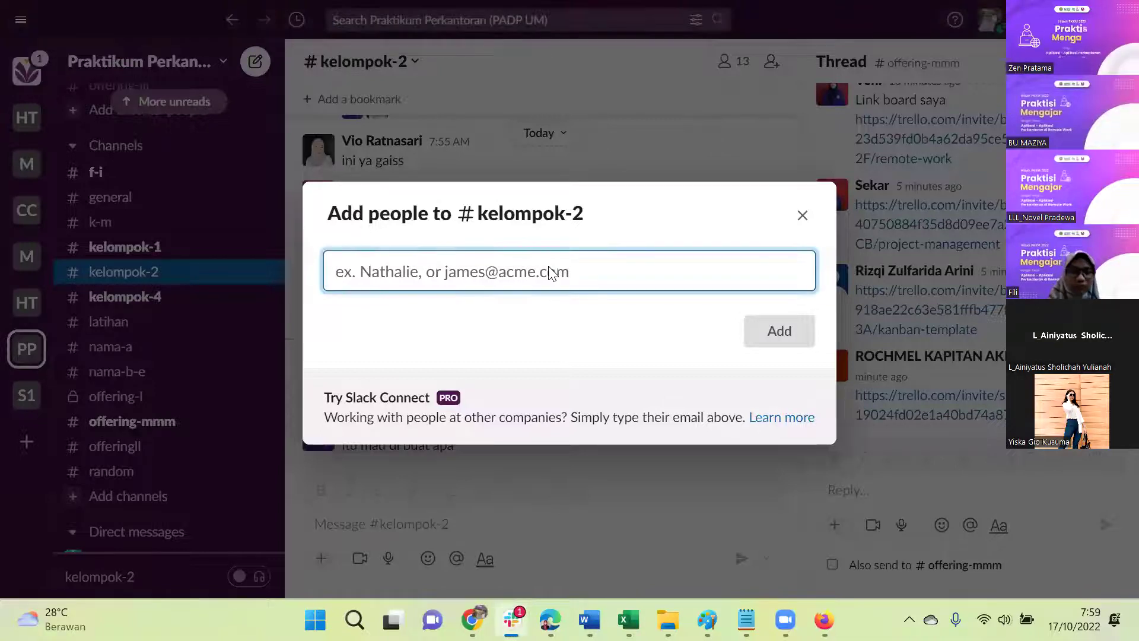
pyautogui.write('ven')
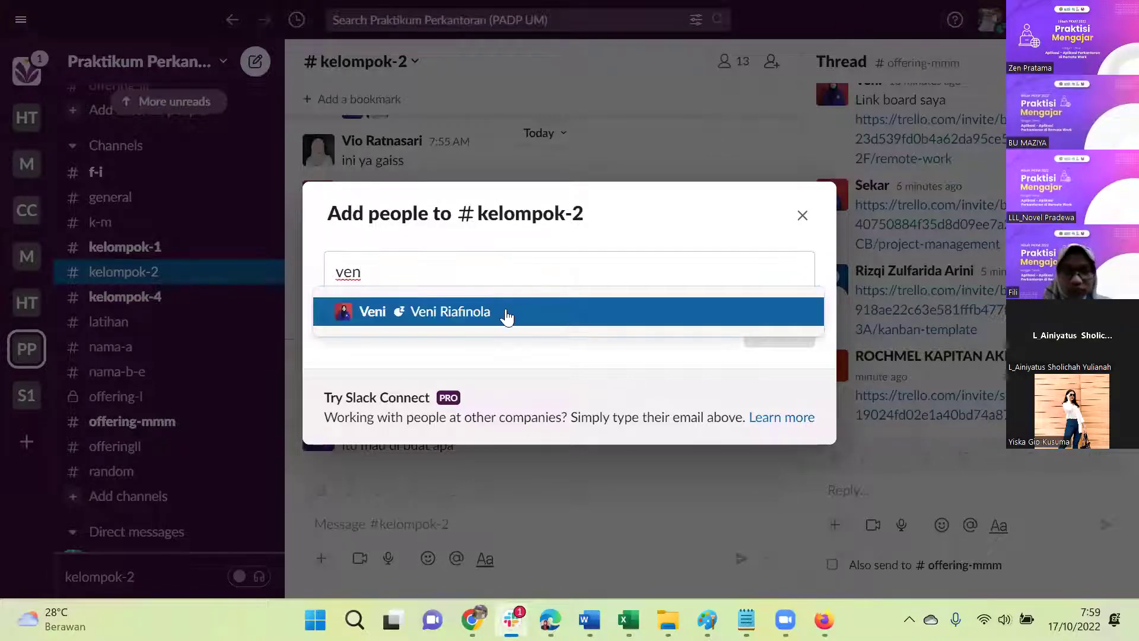
pyautogui.click(506, 313)
pyautogui.click(769, 327)
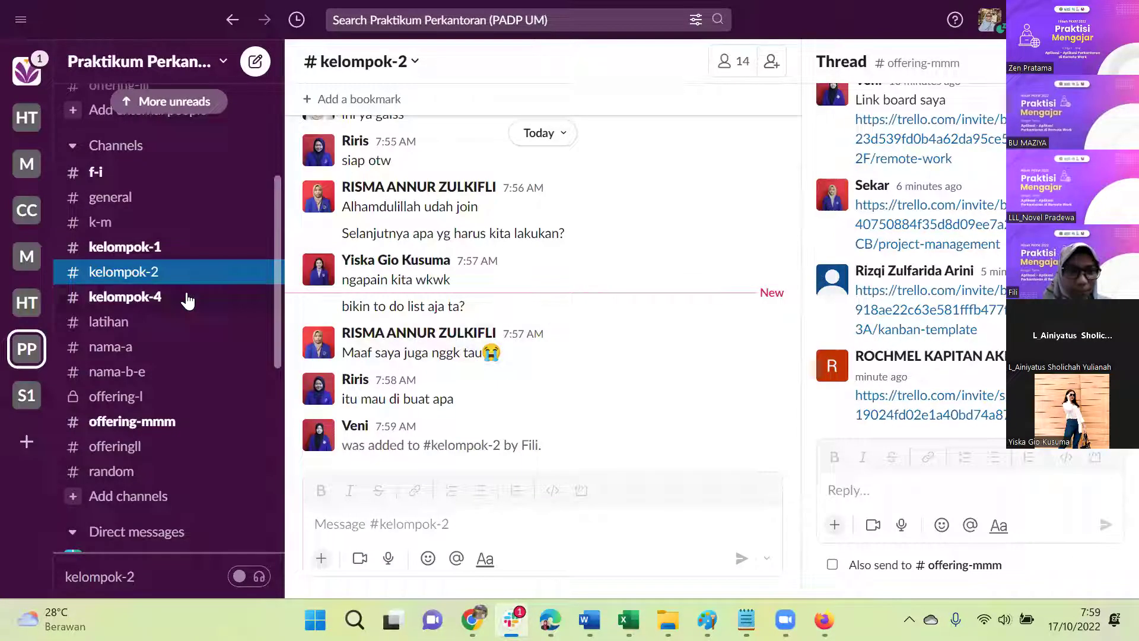
# Step: Read through the kelompok-2 channel's messages and compare them with the latest posts in kelompok-4
pyautogui.scroll(3, 505, 261)
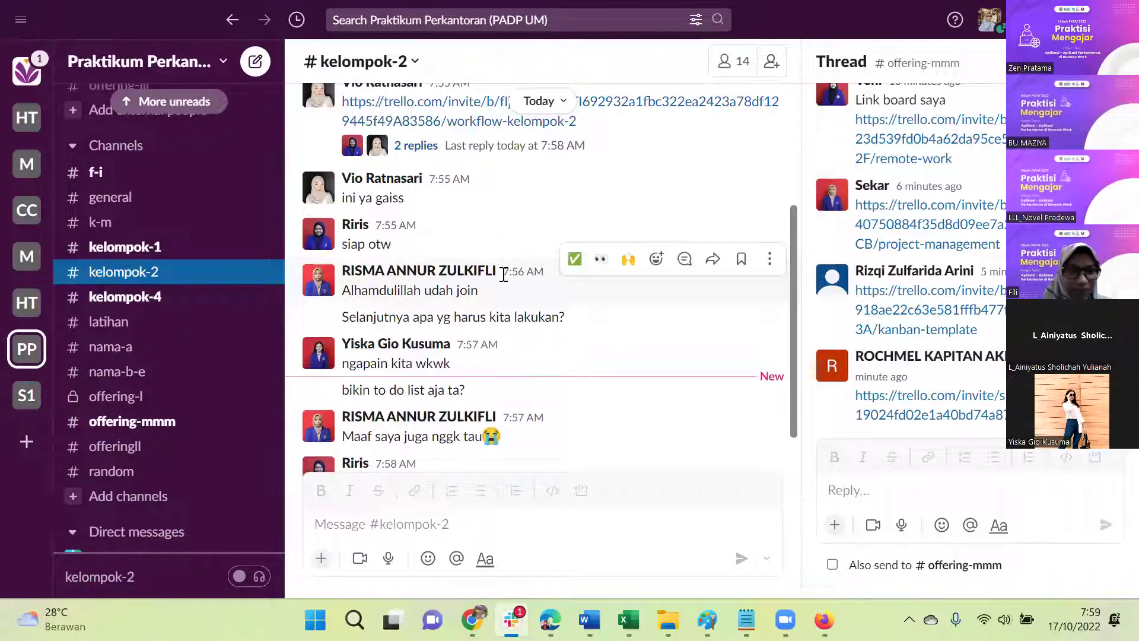
pyautogui.scroll(3, 505, 276)
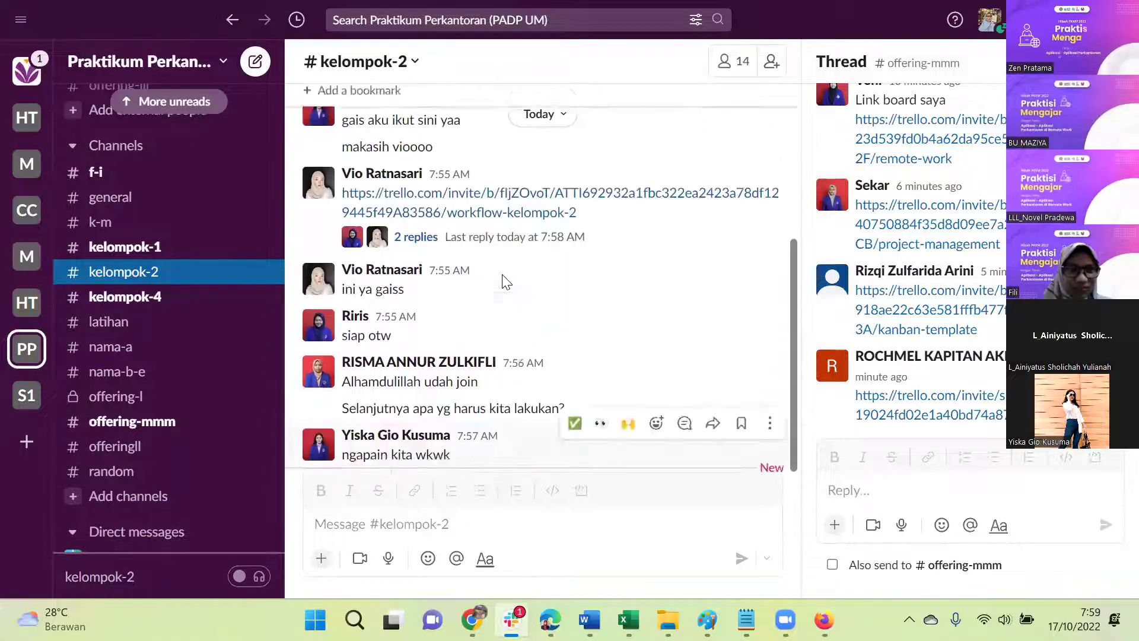
pyautogui.scroll(3, 506, 281)
pyautogui.scroll(-5, 502, 276)
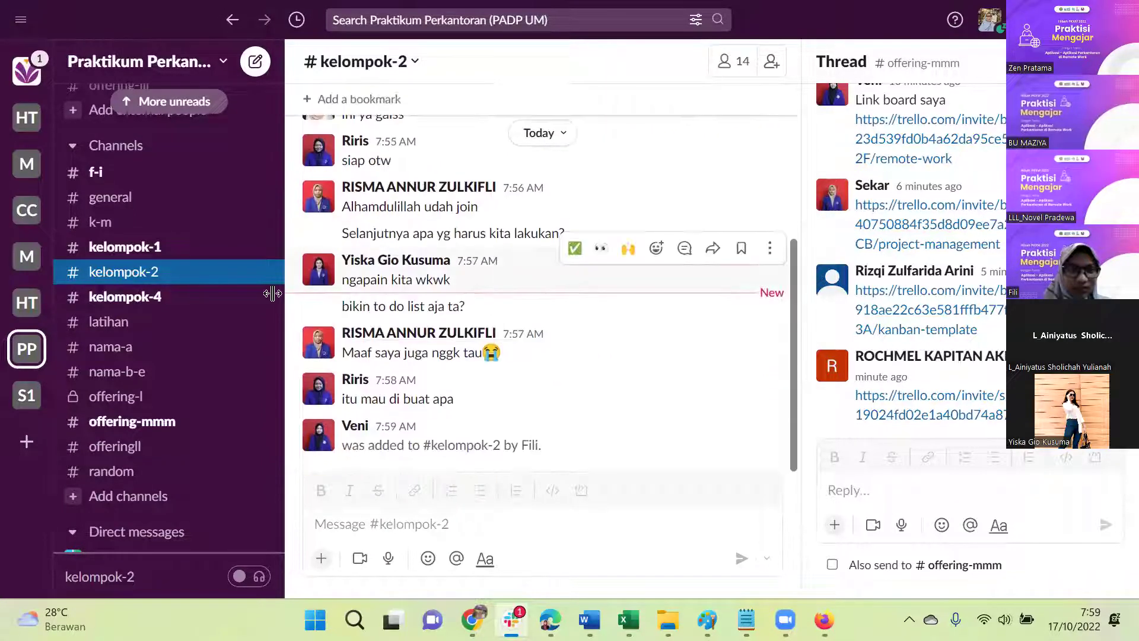
pyautogui.click(125, 297)
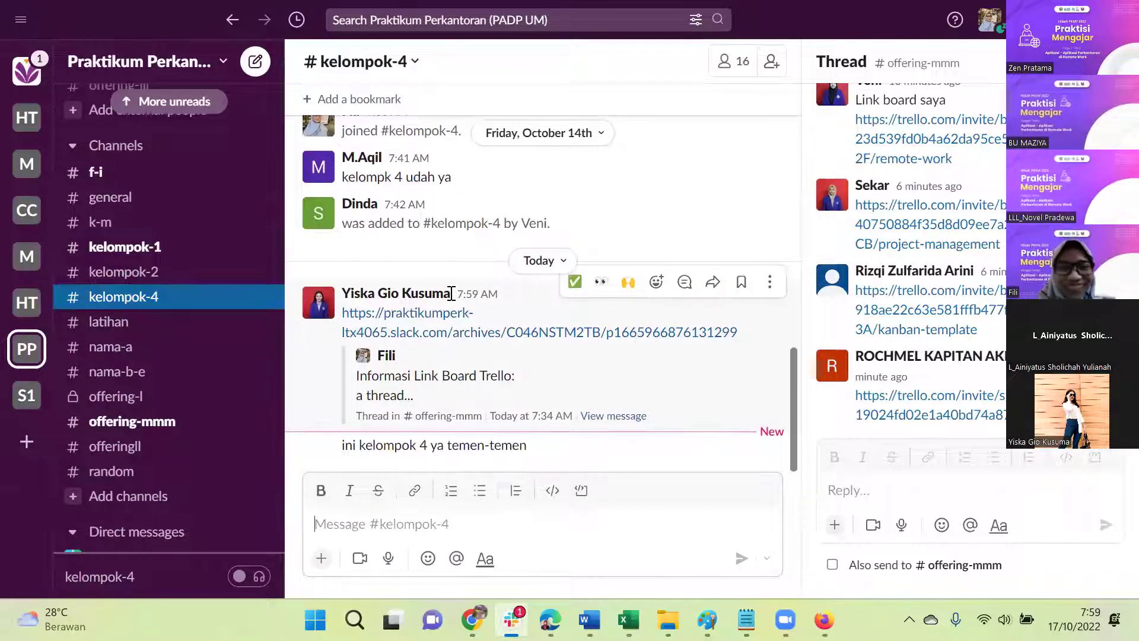
pyautogui.click(162, 274)
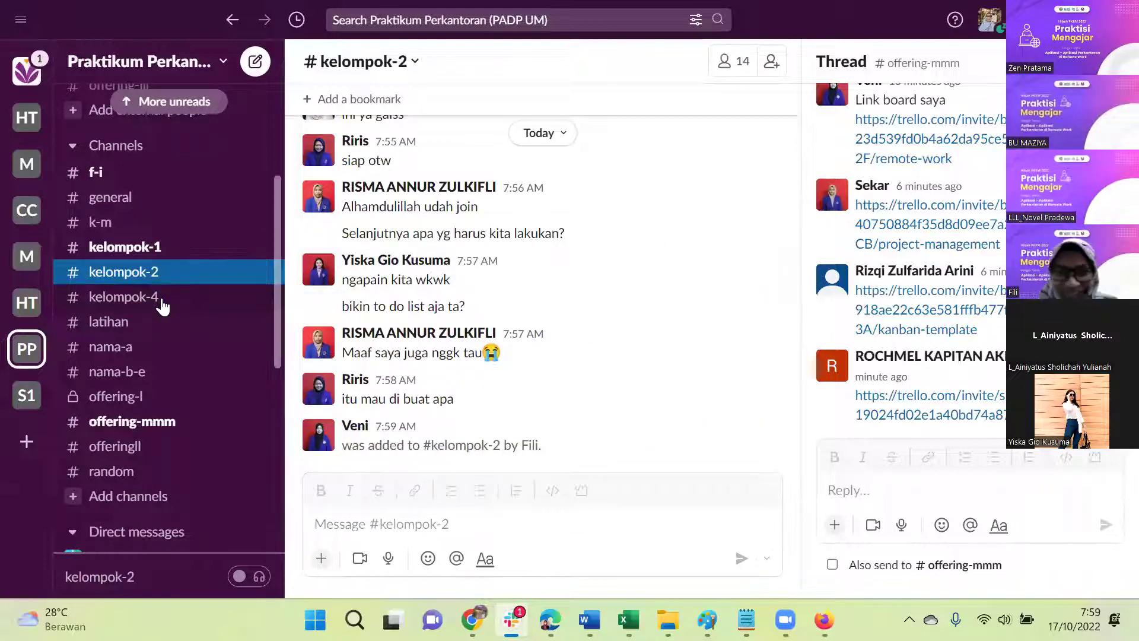
pyautogui.click(157, 299)
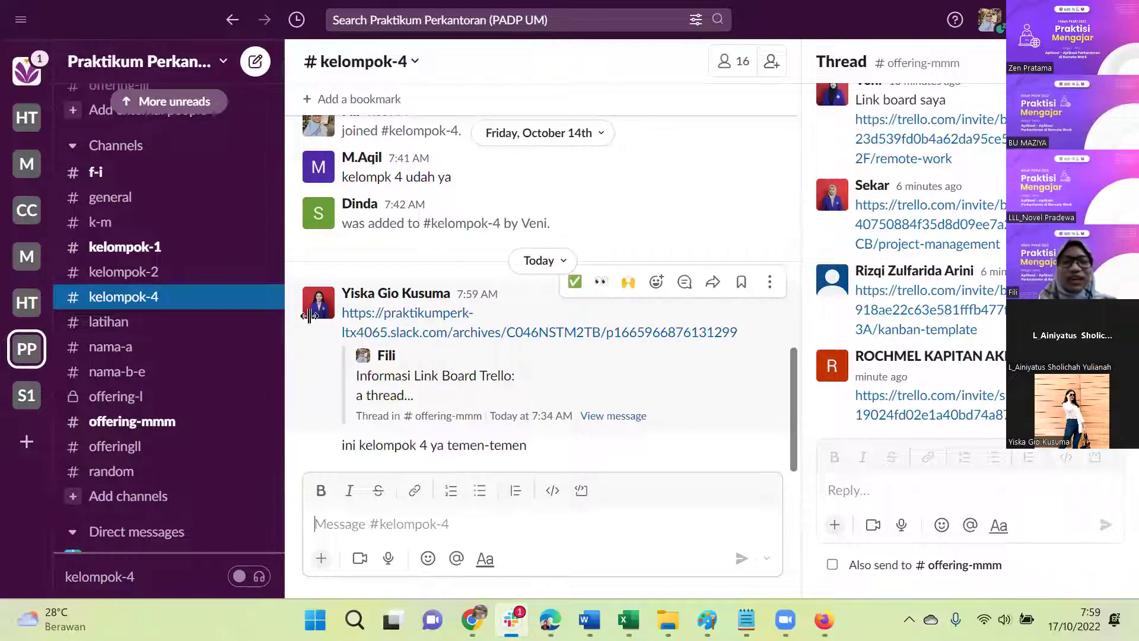
pyautogui.click(148, 272)
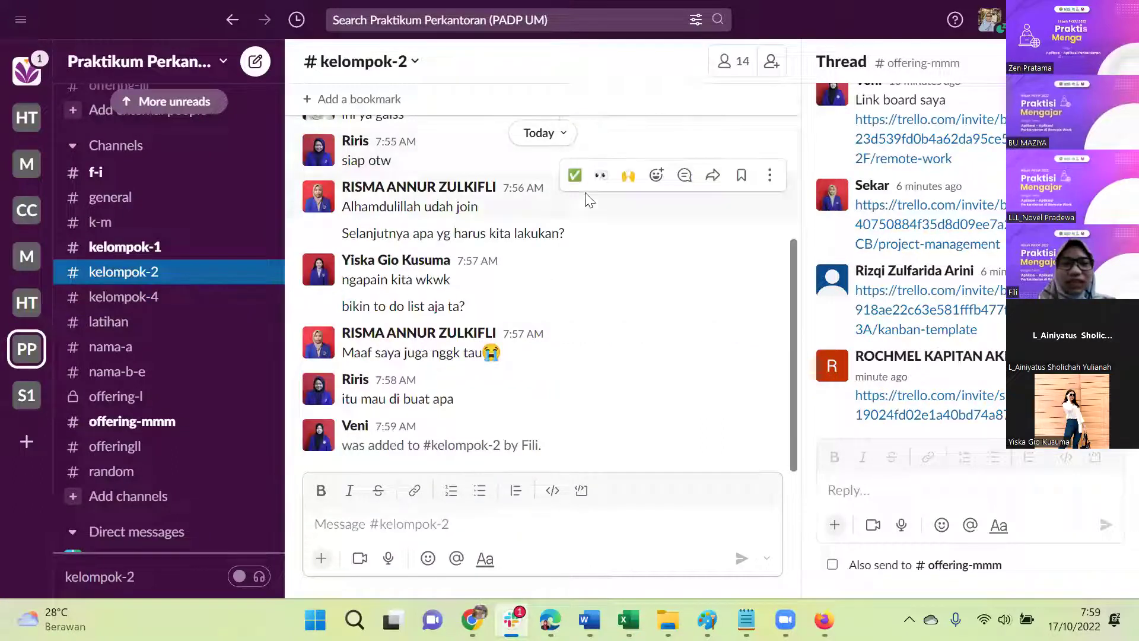
# Step: Remove the Content Creator HTTID student from the kelompok-2 channel's member list
pyautogui.click(771, 63)
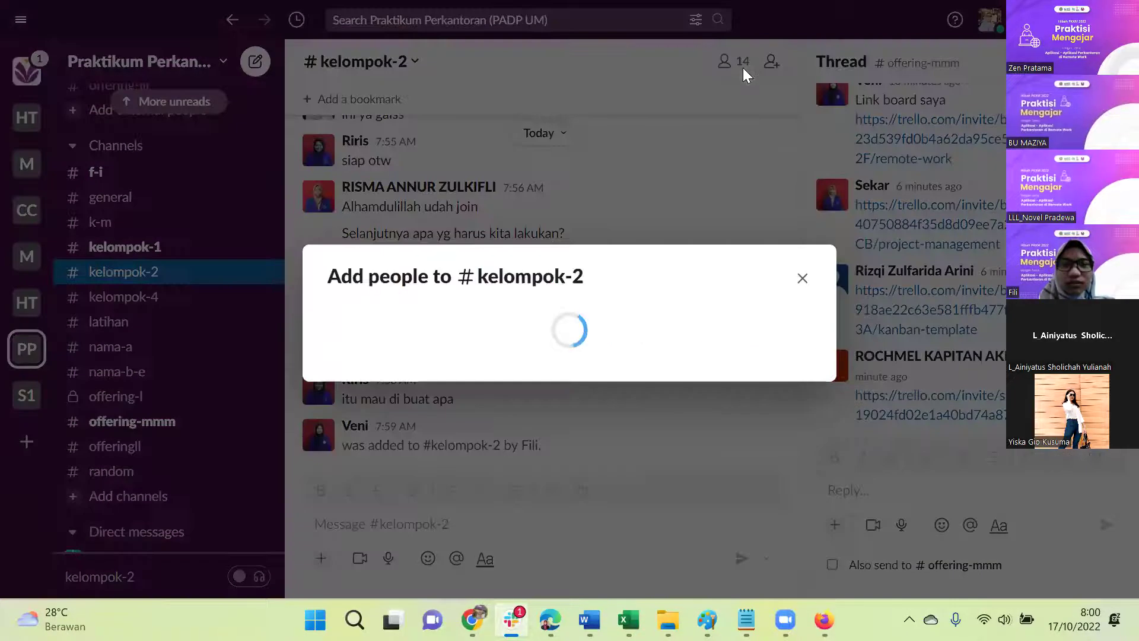
pyautogui.click(803, 216)
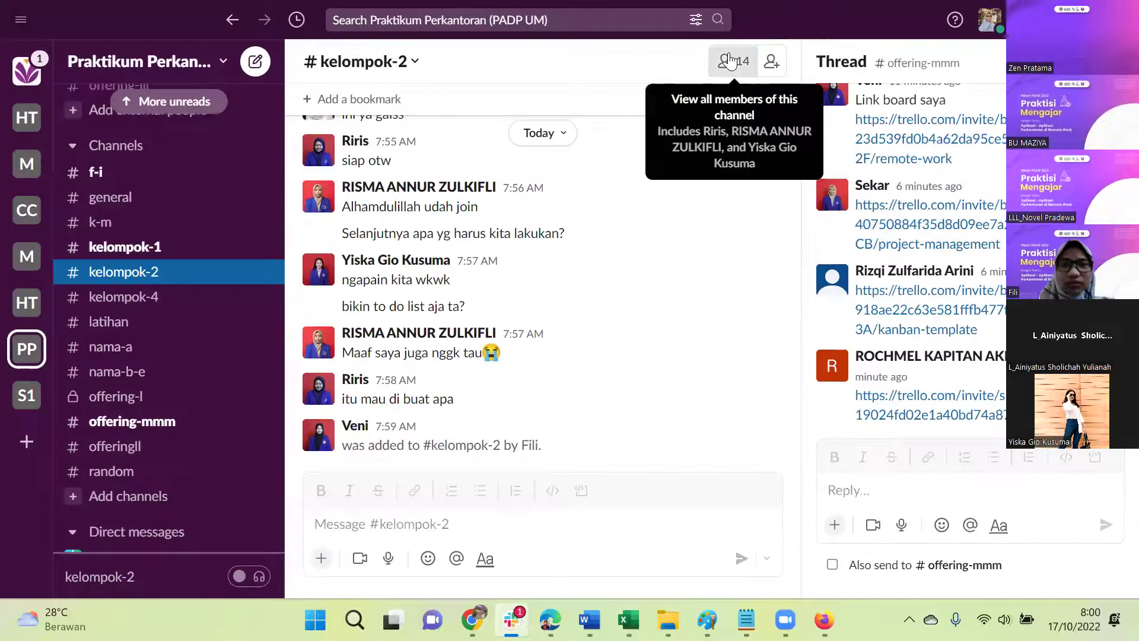
pyautogui.click(730, 61)
pyautogui.scroll(-2, 660, 407)
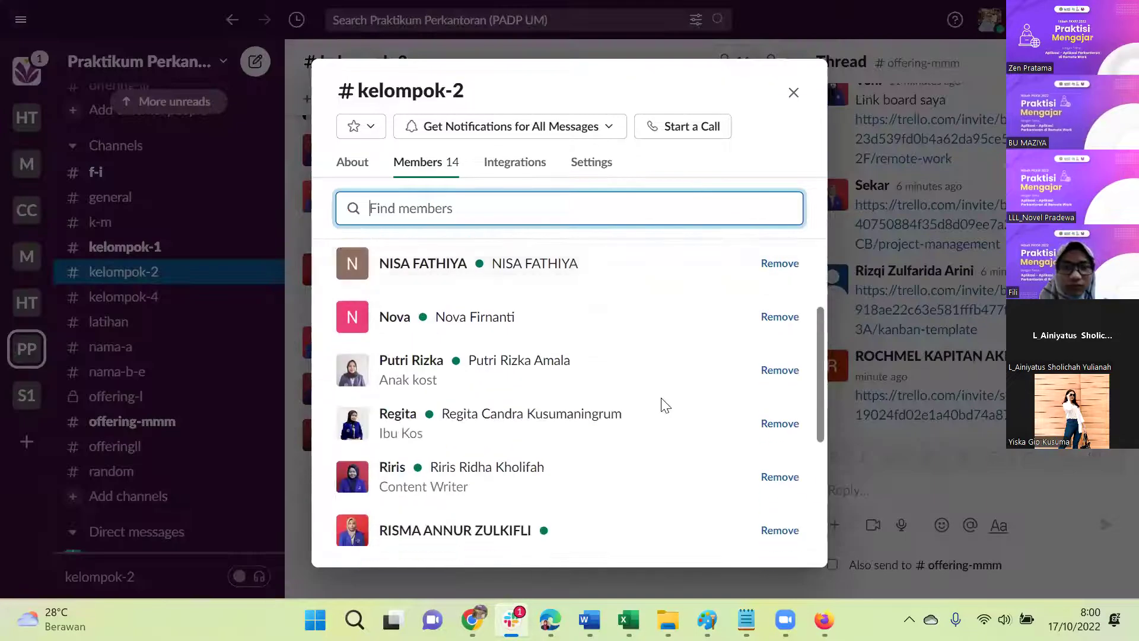
pyautogui.scroll(-5, 664, 405)
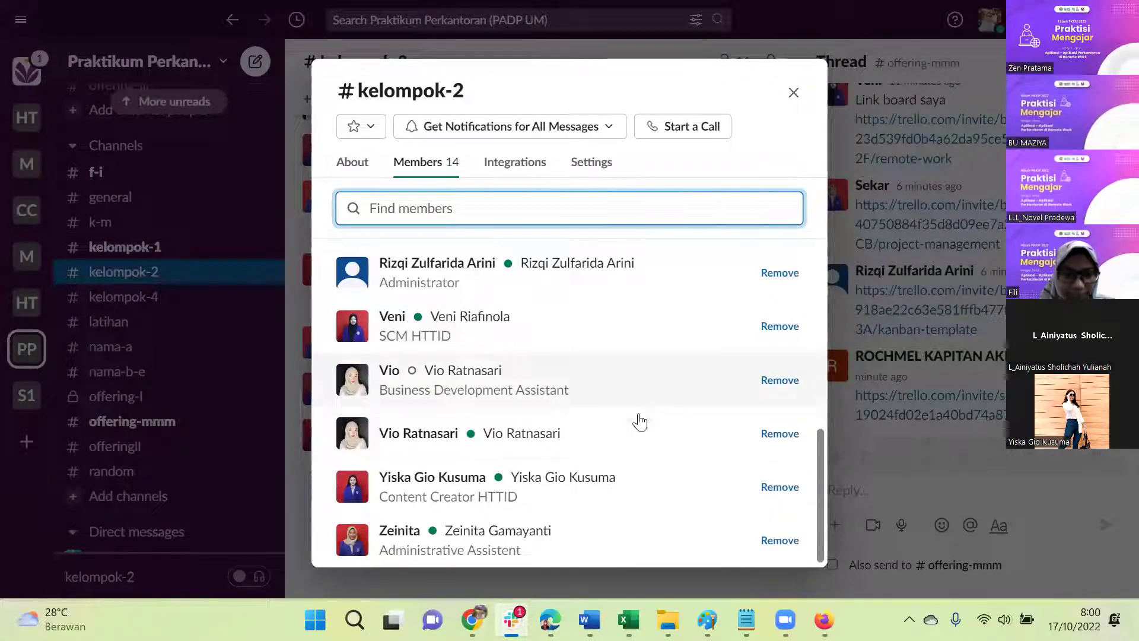
pyautogui.click(782, 488)
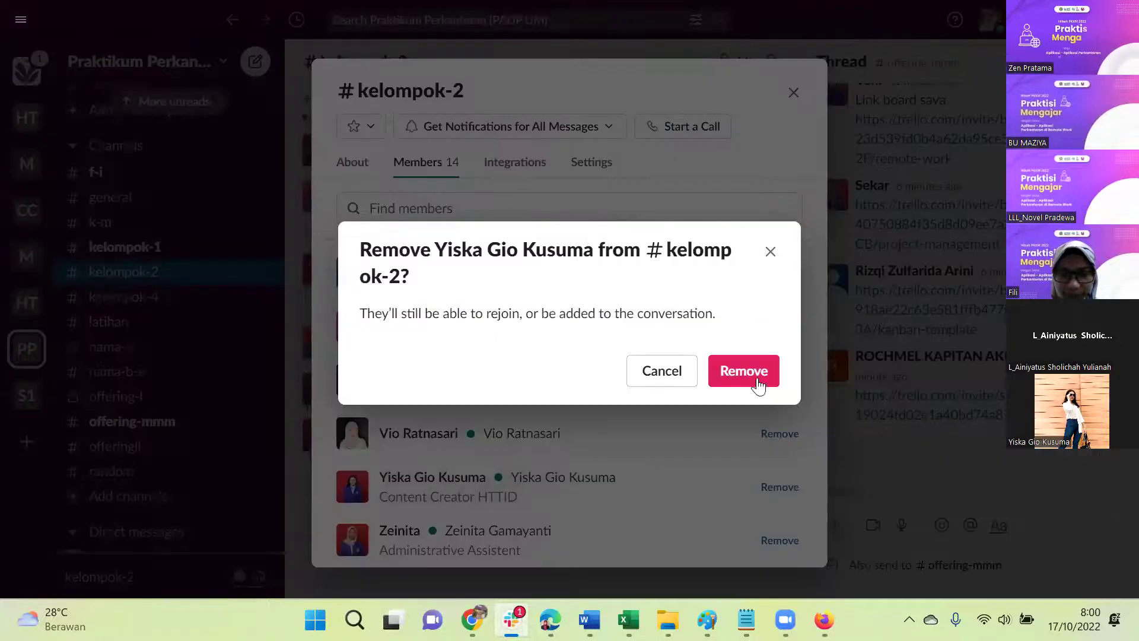
pyautogui.click(758, 380)
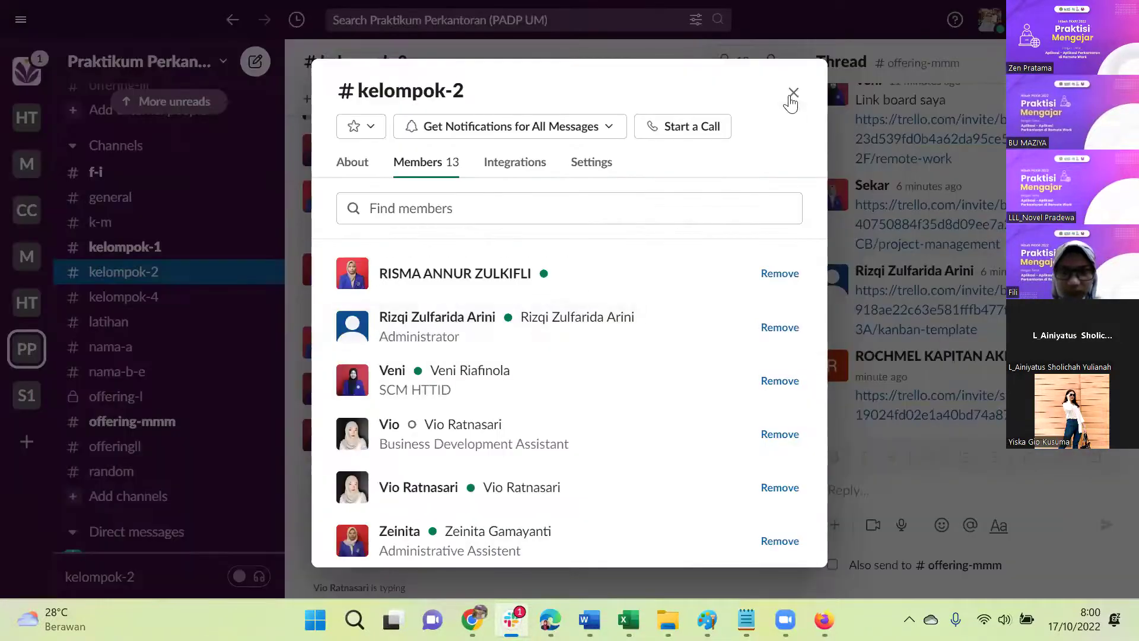
pyautogui.click(793, 95)
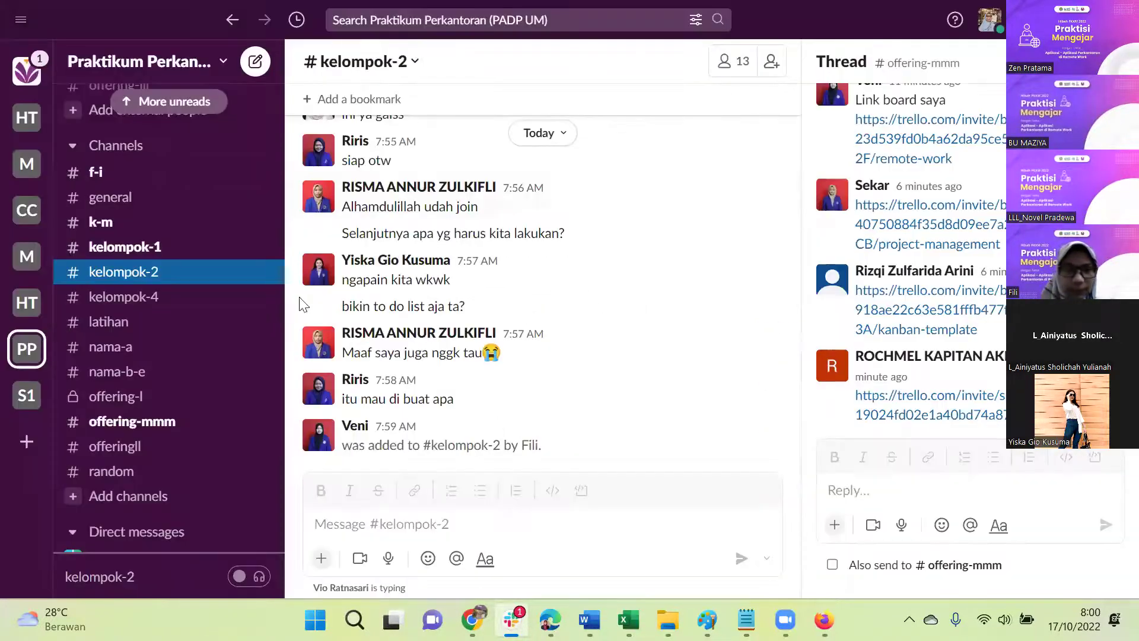
# Step: Follow the link posted in kelompok-4 to the Trello board link thread in offering-mmm and open its replies
pyautogui.click(140, 303)
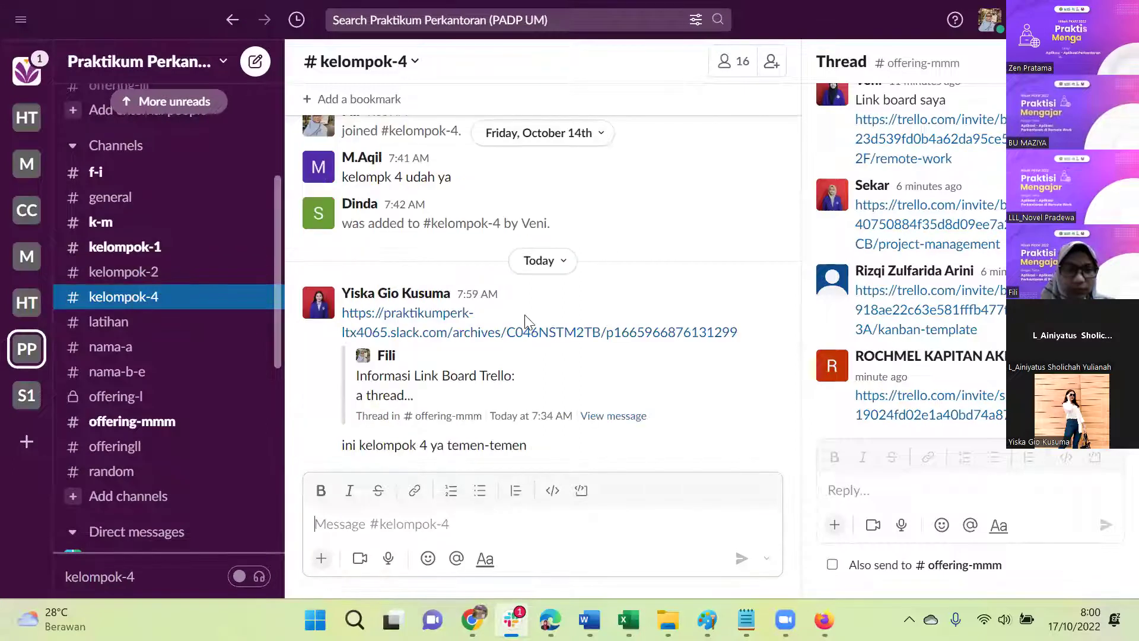
pyautogui.click(448, 317)
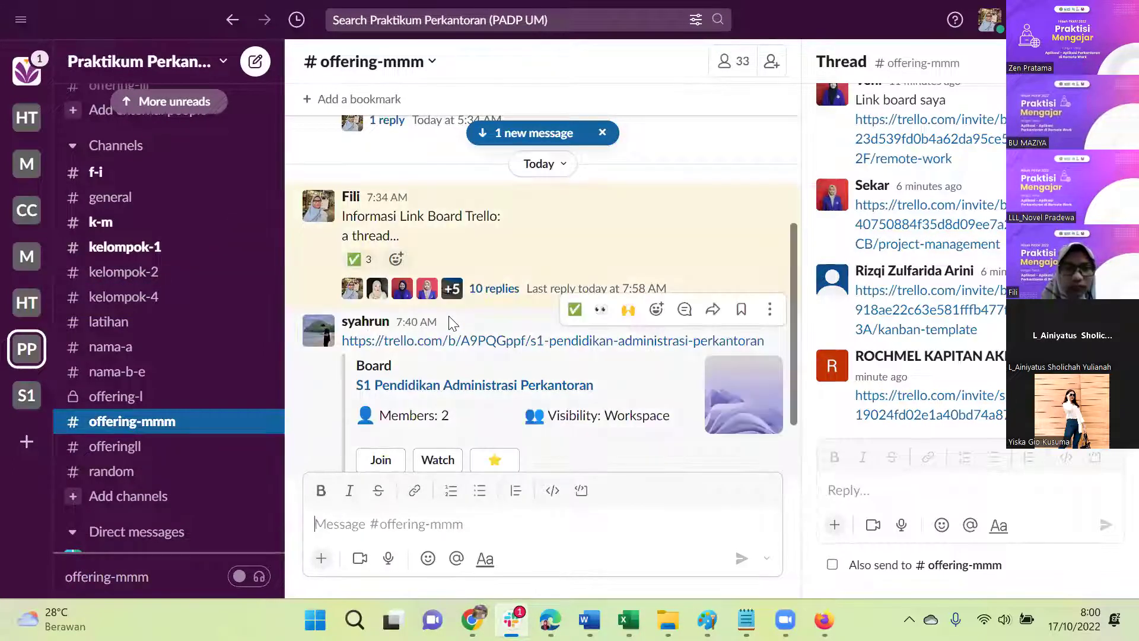
pyautogui.scroll(-1, 469, 297)
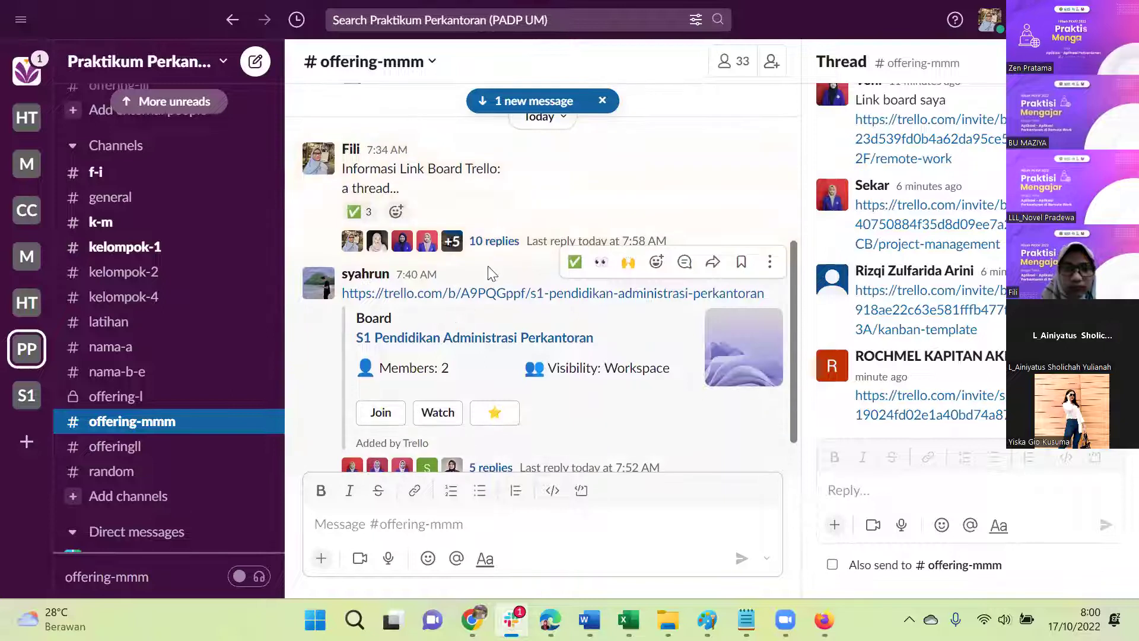
pyautogui.click(493, 244)
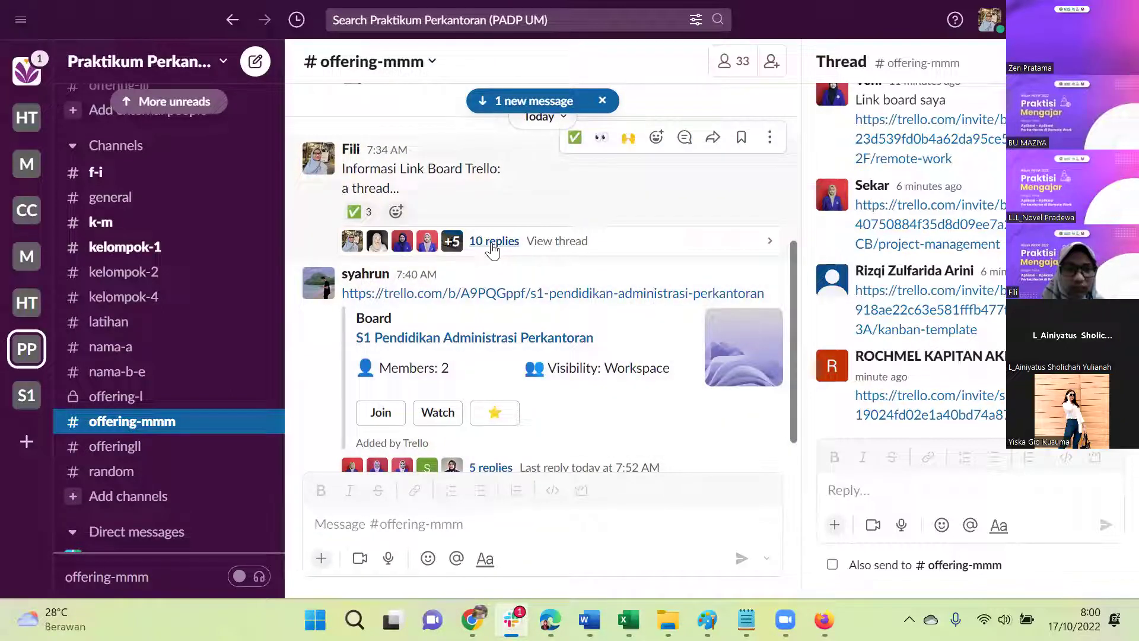
# Step: Return to the kelompok-4 channel, then switch to the browser window showing the Kelompok A Trello board
pyautogui.click(152, 300)
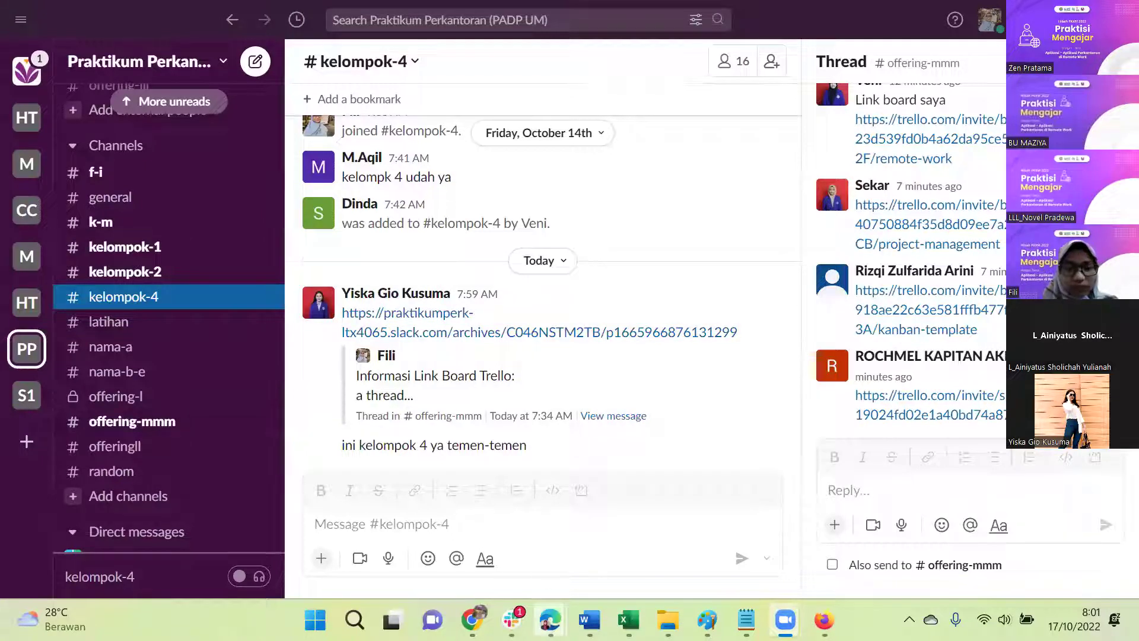
pyautogui.moveTo(551, 620)
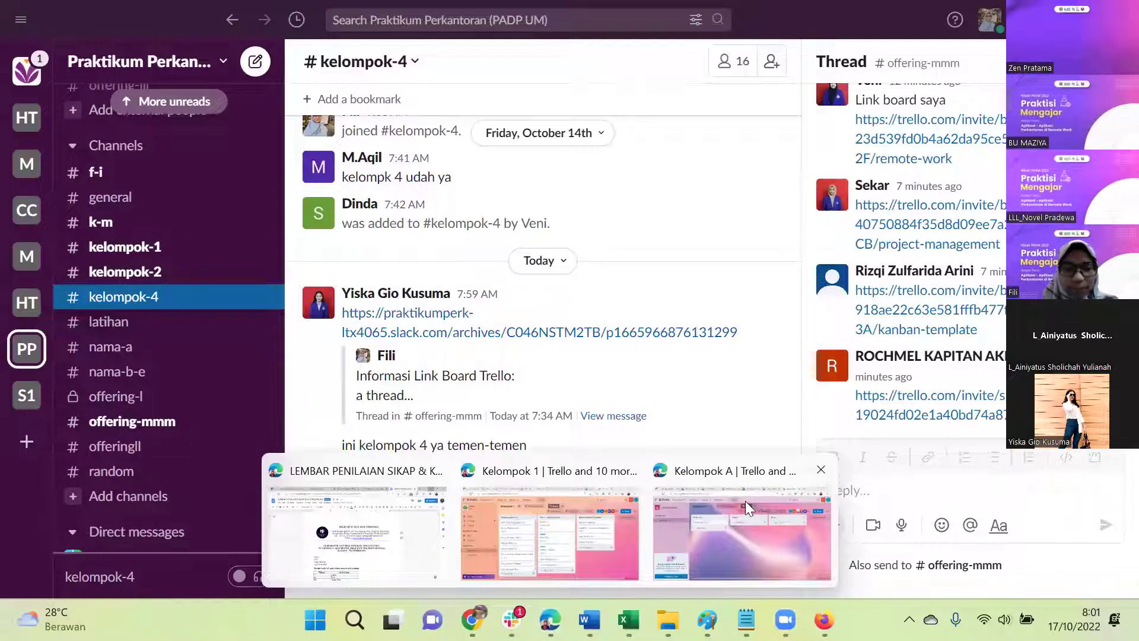
pyautogui.click(745, 501)
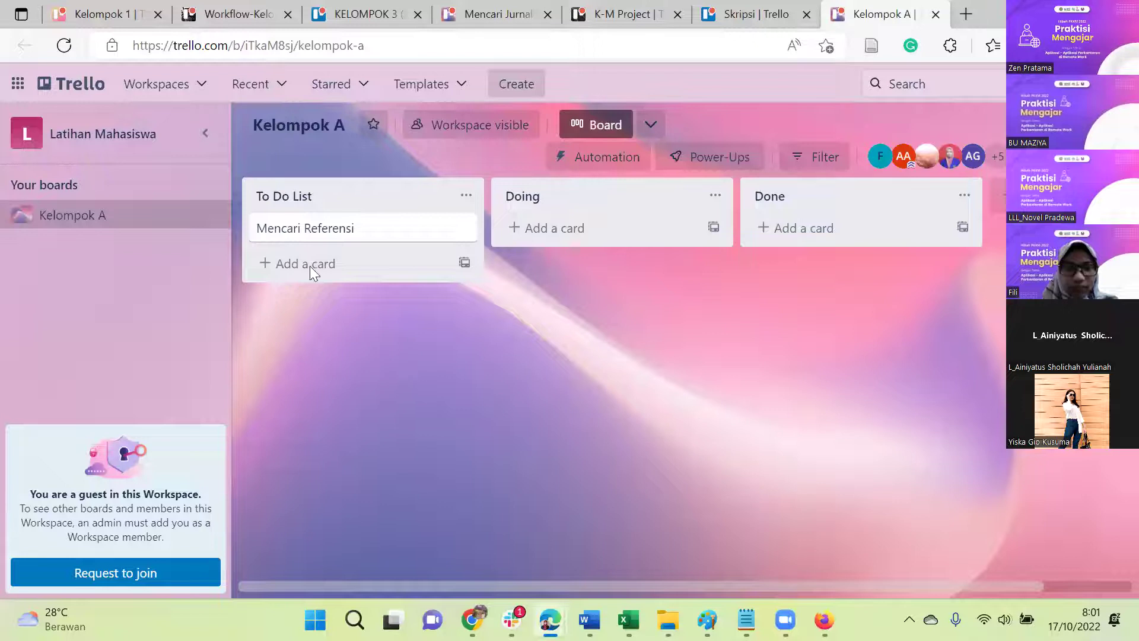
# Step: Switch to the Kelompok 1 - Ready to Skripsi board and examine the Latar Belakang card's details, closing the card when done
pyautogui.click(126, 29)
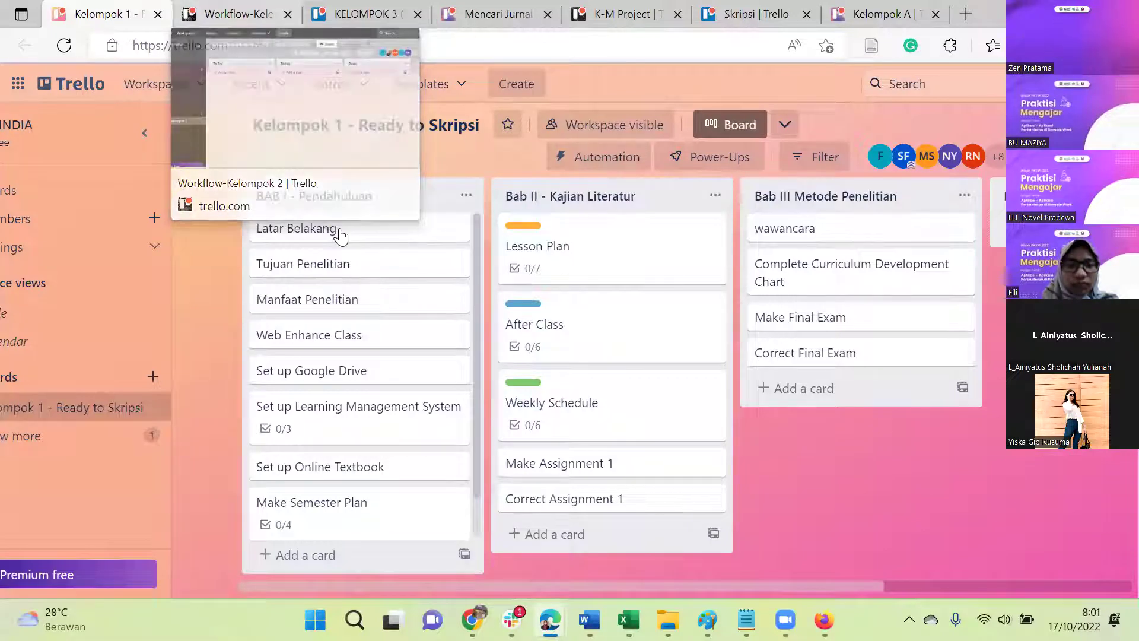
pyautogui.click(361, 235)
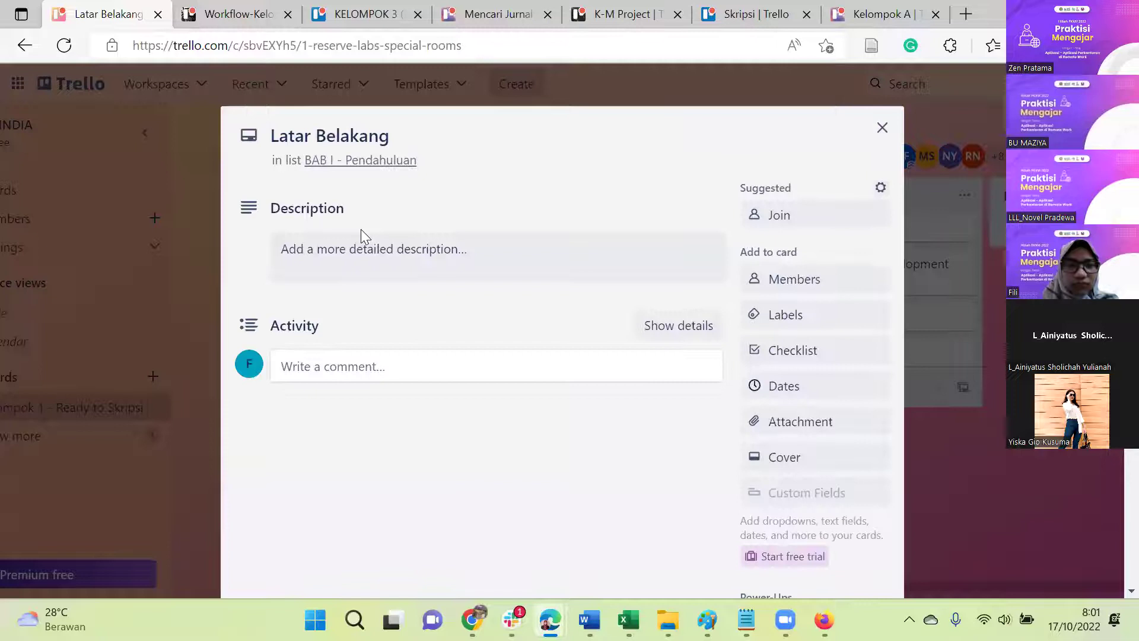
pyautogui.scroll(-2, 471, 344)
pyautogui.scroll(2, 471, 344)
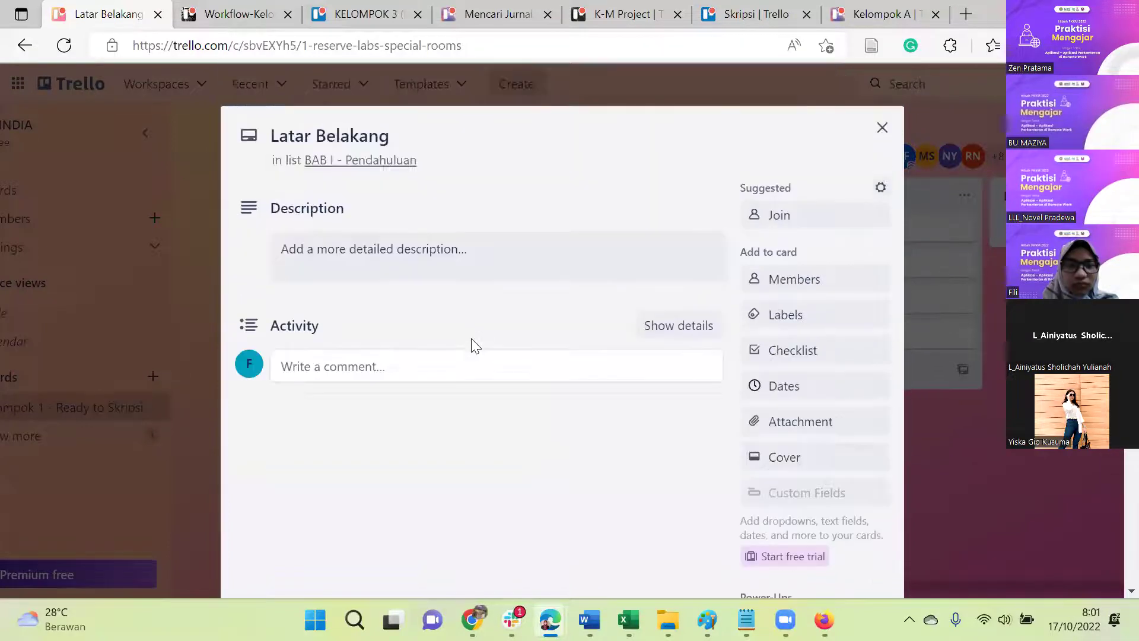
pyautogui.click(882, 129)
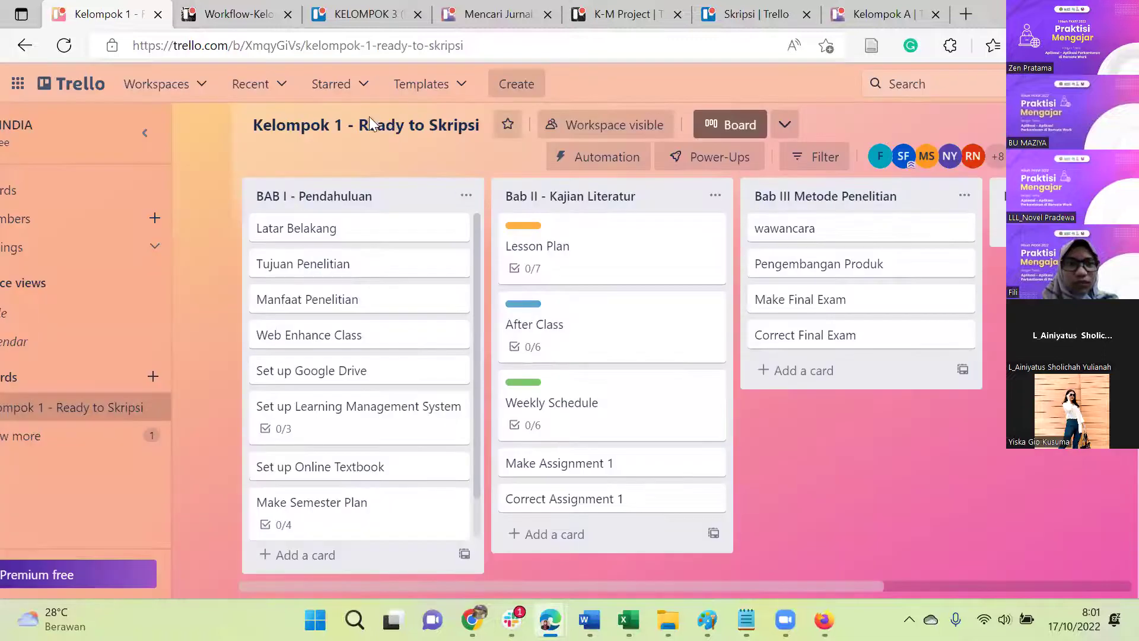
# Step: Reopen the Latar Belakang card to inspect its description, activity and card options, and return to the board
pyautogui.click(332, 233)
pyautogui.scroll(-1, 582, 376)
pyautogui.scroll(1, 585, 376)
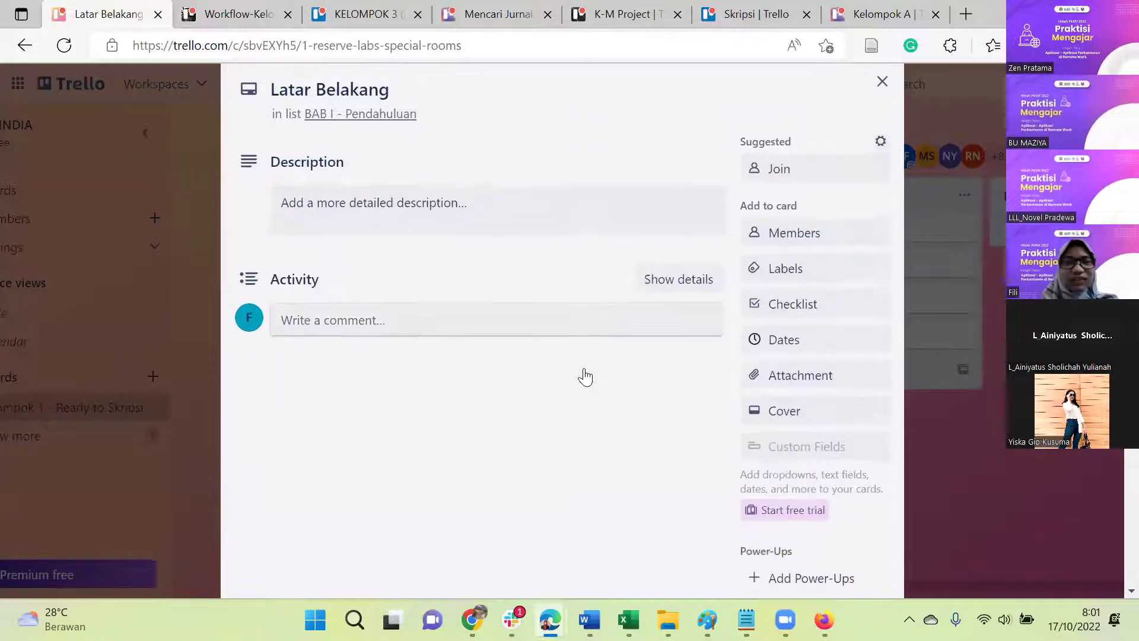
pyautogui.scroll(1, 585, 376)
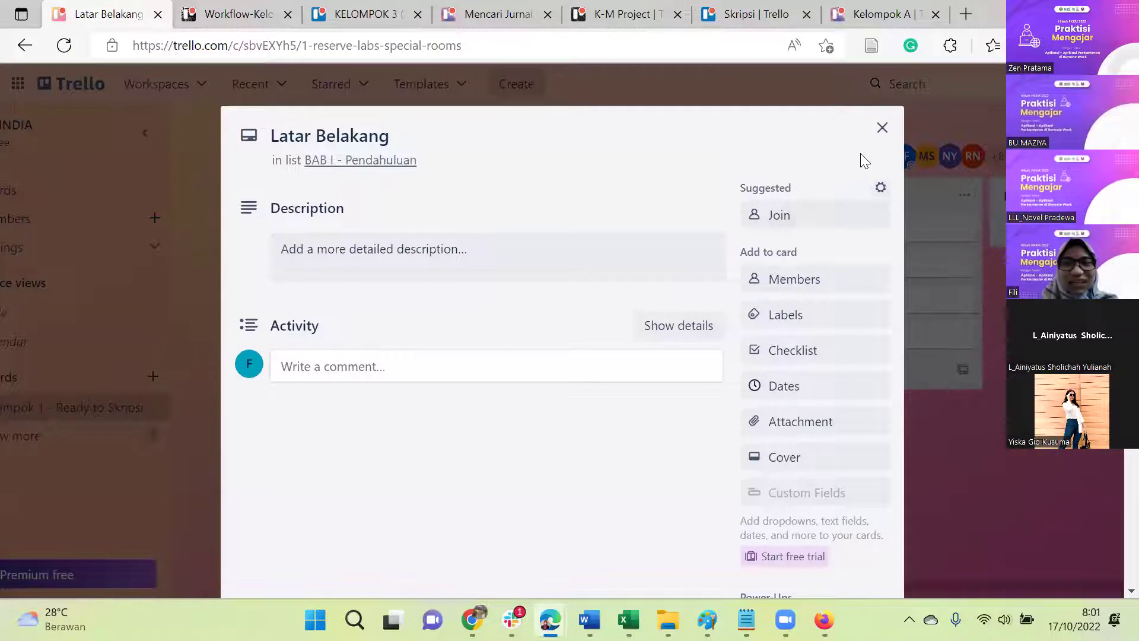
pyautogui.scroll(-1, 795, 330)
pyautogui.scroll(1, 453, 293)
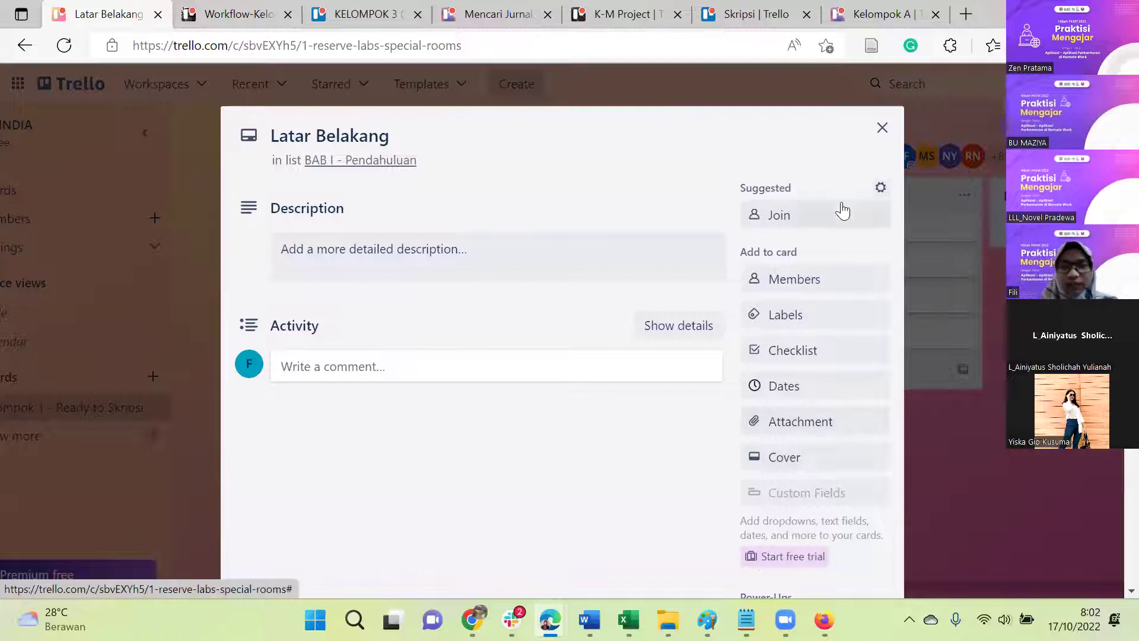
pyautogui.click(876, 130)
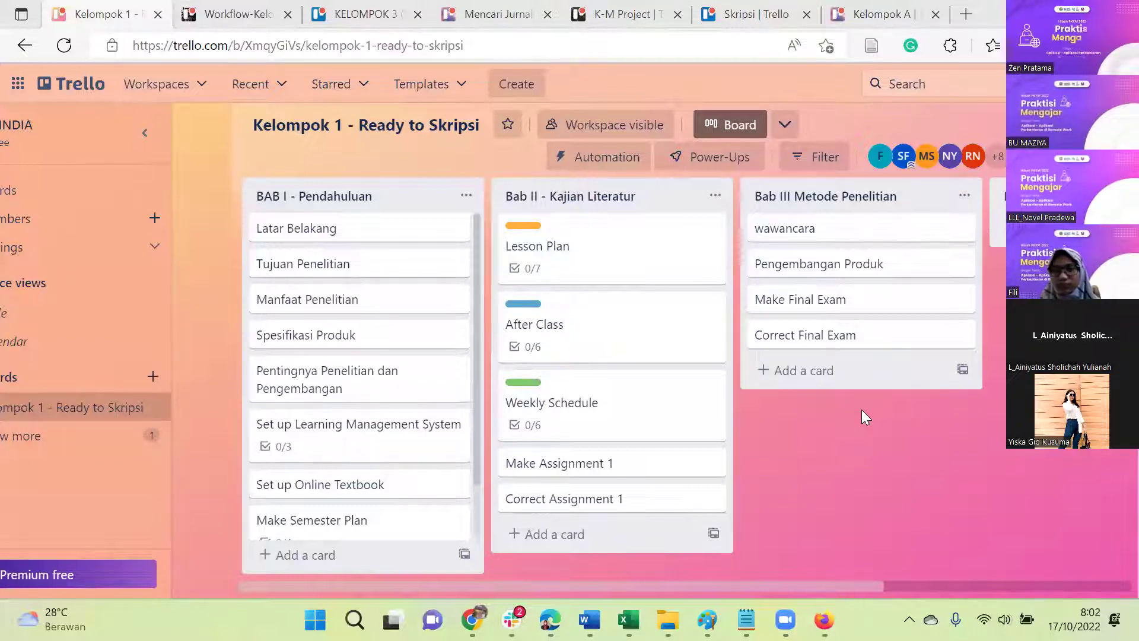
# Step: Review the board's lists across to Bab IV Pembahasan and back to BAB I, checking Slack's kelompok-4 channel before returning to the board
pyautogui.moveTo(866, 409); pyautogui.dragTo(596, 435)
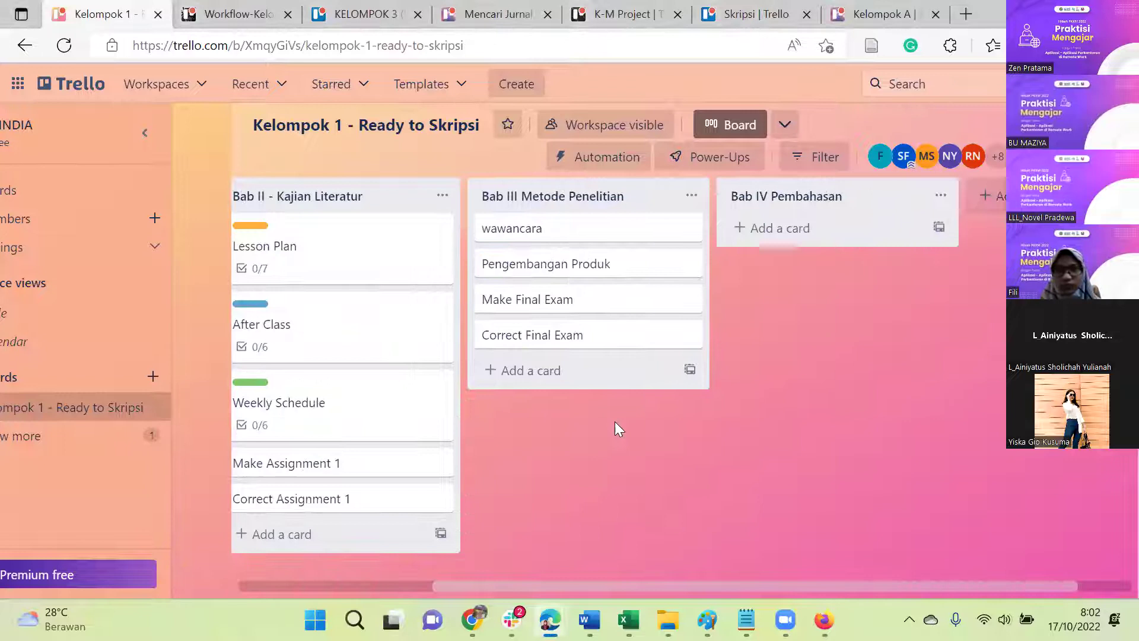
pyautogui.hscroll(-1, 615, 424)
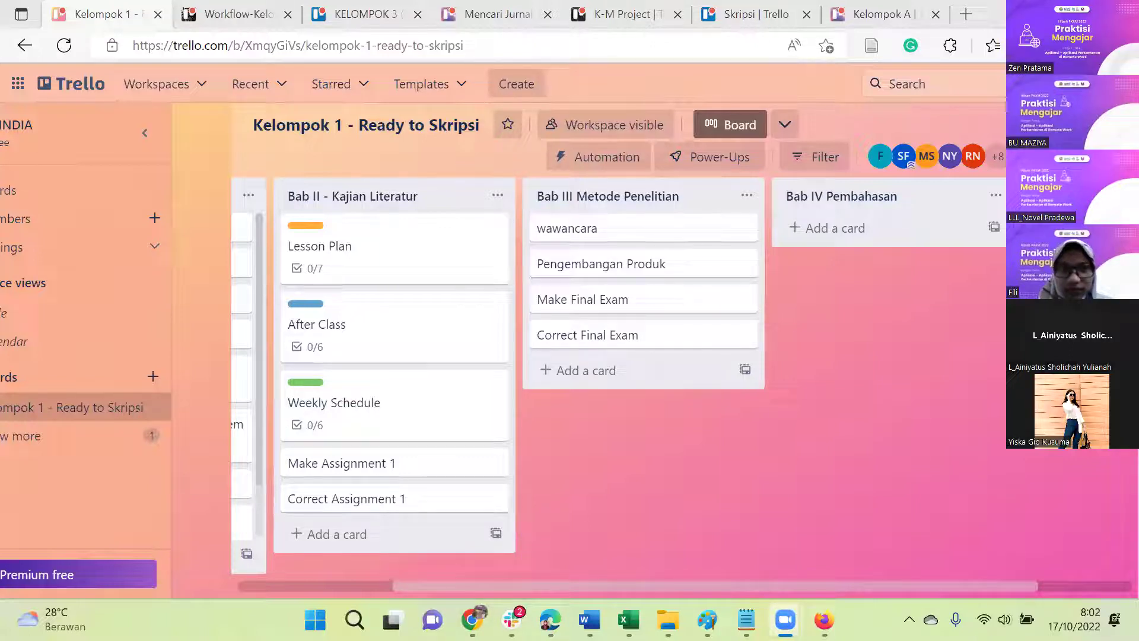
pyautogui.click(884, 219)
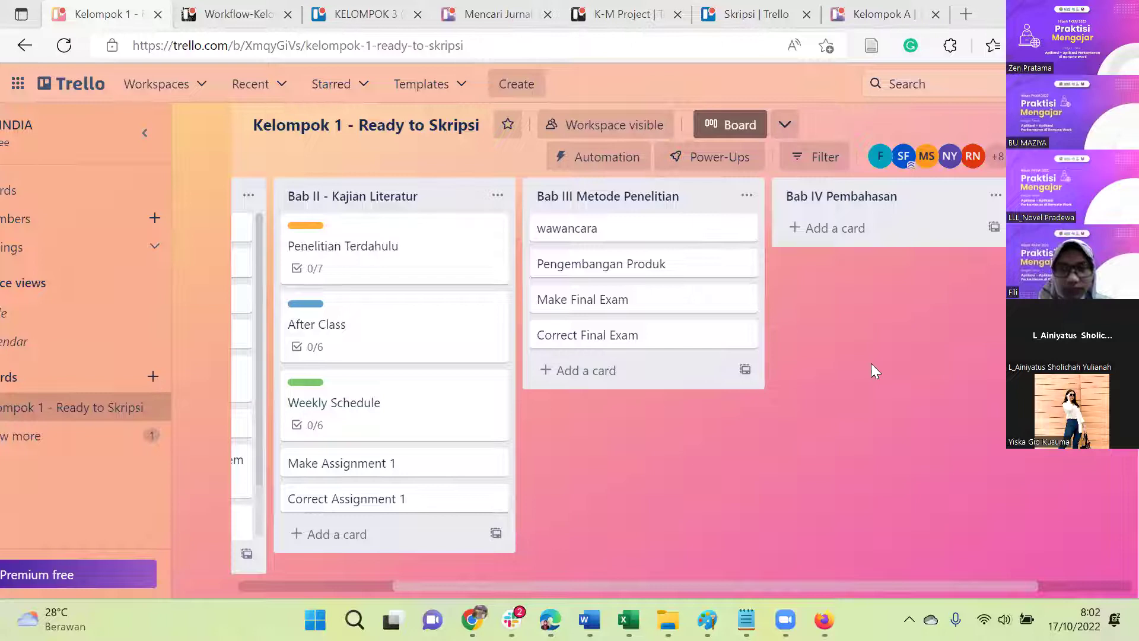
pyautogui.hscroll(-4, 632, 372)
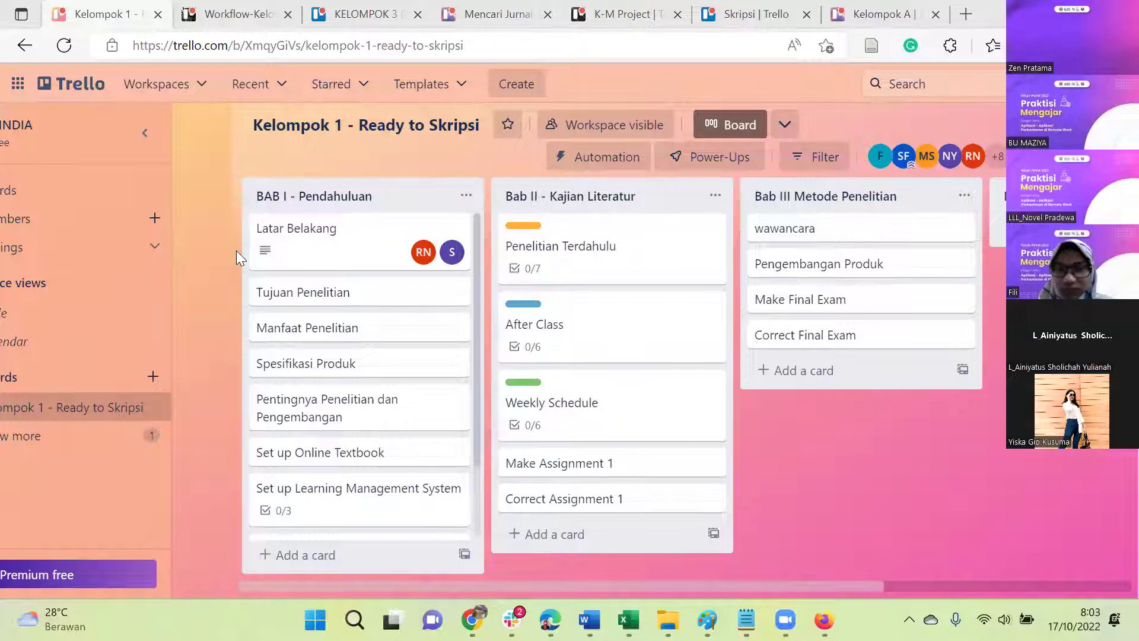
pyautogui.click(512, 619)
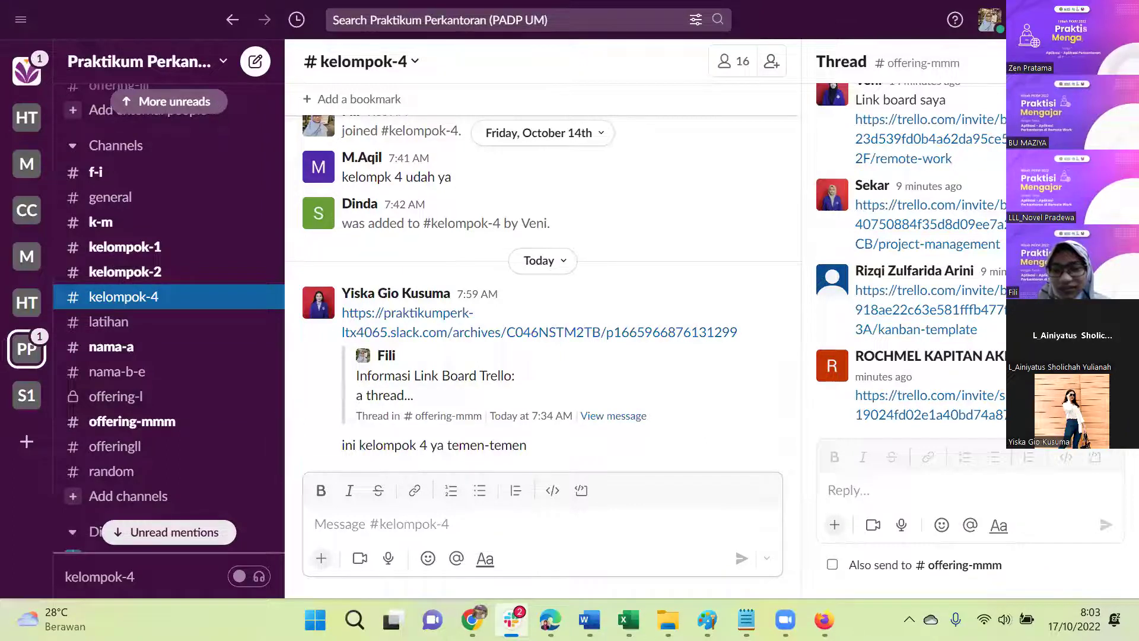
pyautogui.click(550, 619)
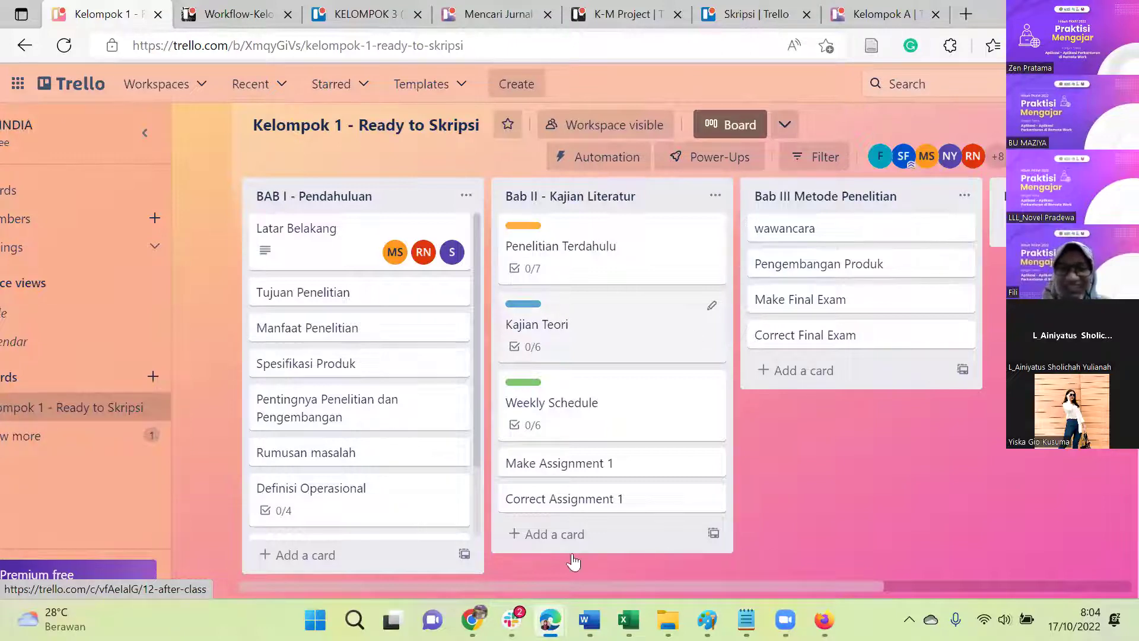
# Step: Switch to Slack, read the unread direct message from a student, and open the kelompok-2 channel
pyautogui.click(510, 620)
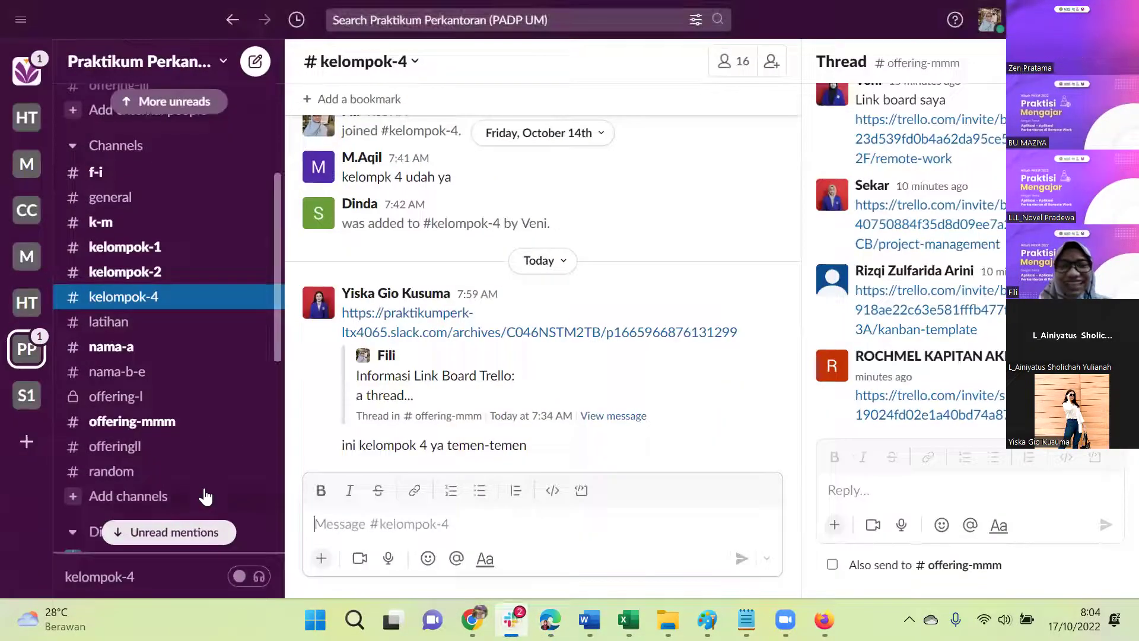
pyautogui.scroll(-8, 95, 319)
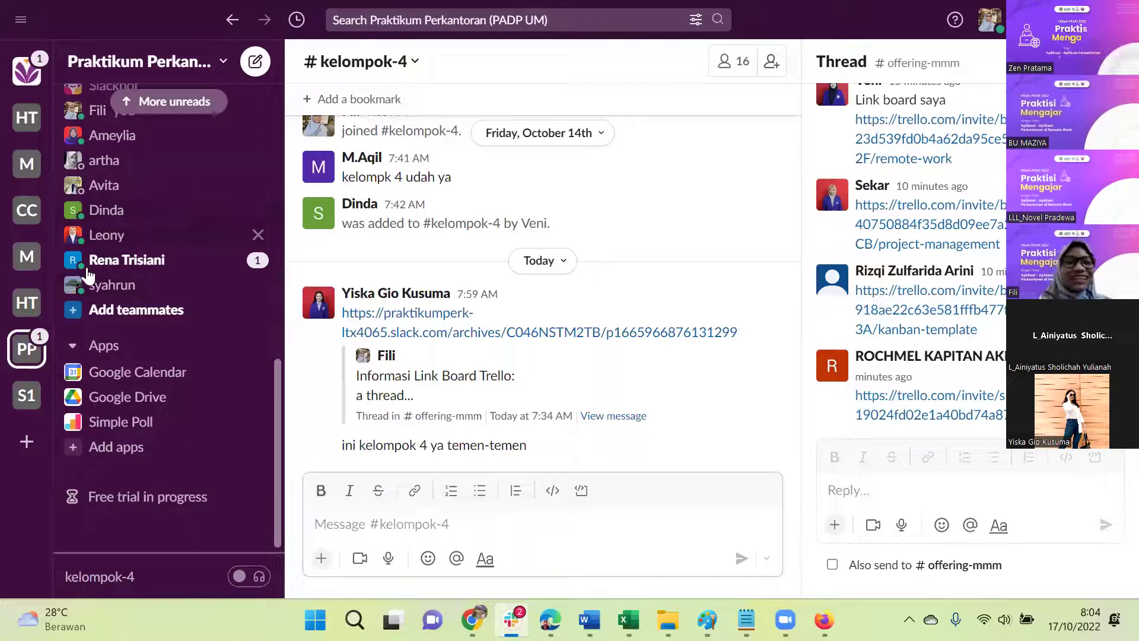
pyautogui.scroll(1, 107, 273)
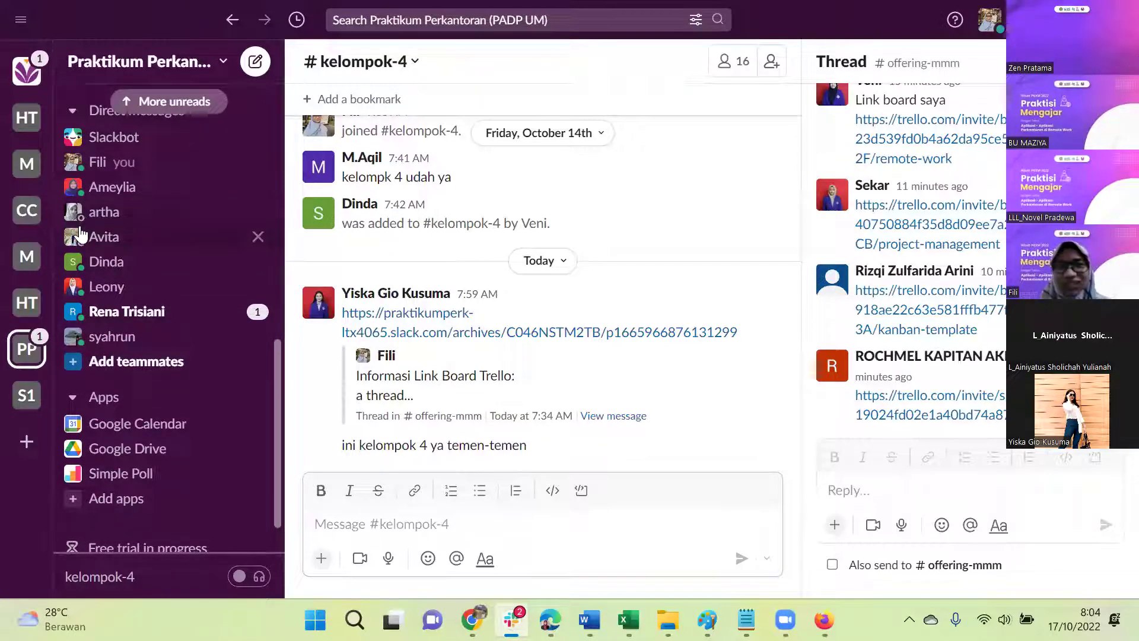
pyautogui.scroll(1, 81, 234)
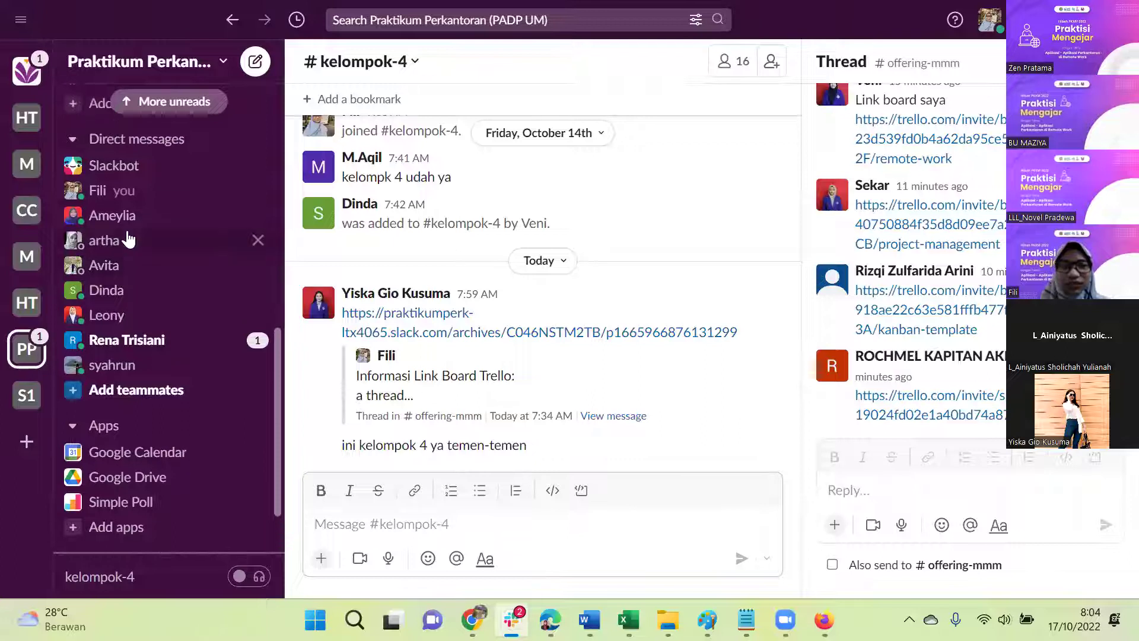
pyautogui.scroll(1, 128, 239)
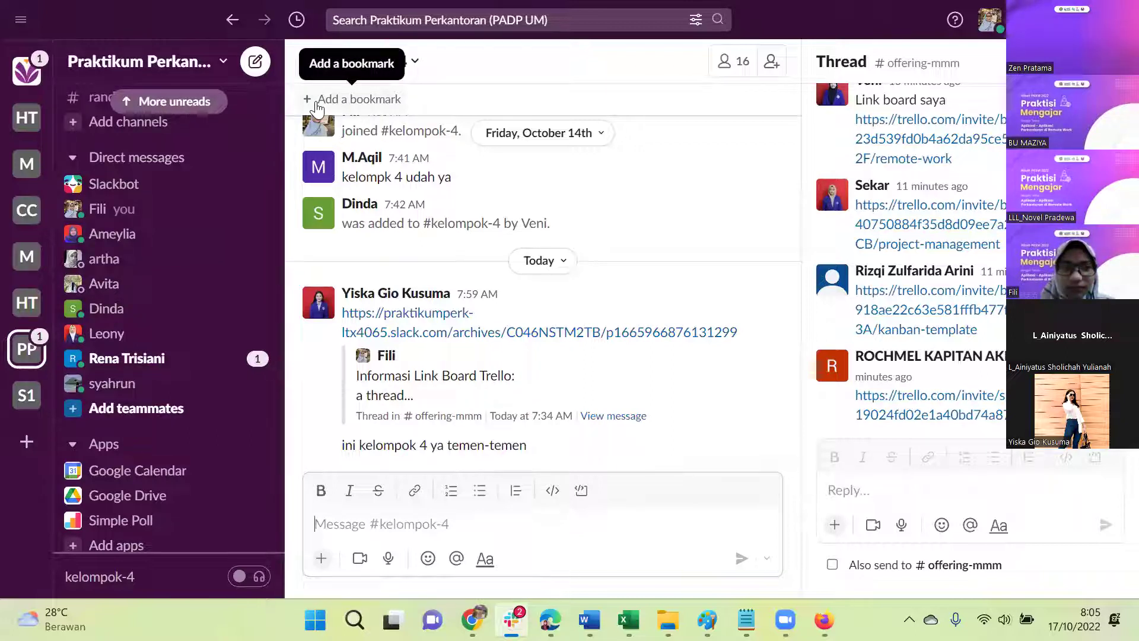
pyautogui.scroll(1, 203, 244)
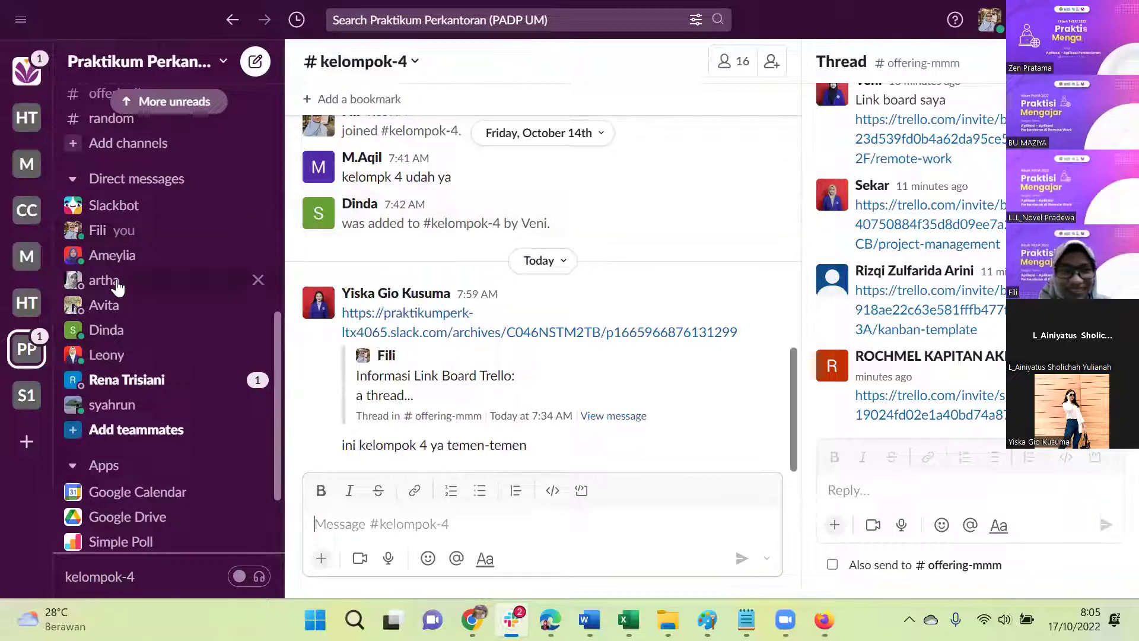
pyautogui.scroll(-2, 115, 286)
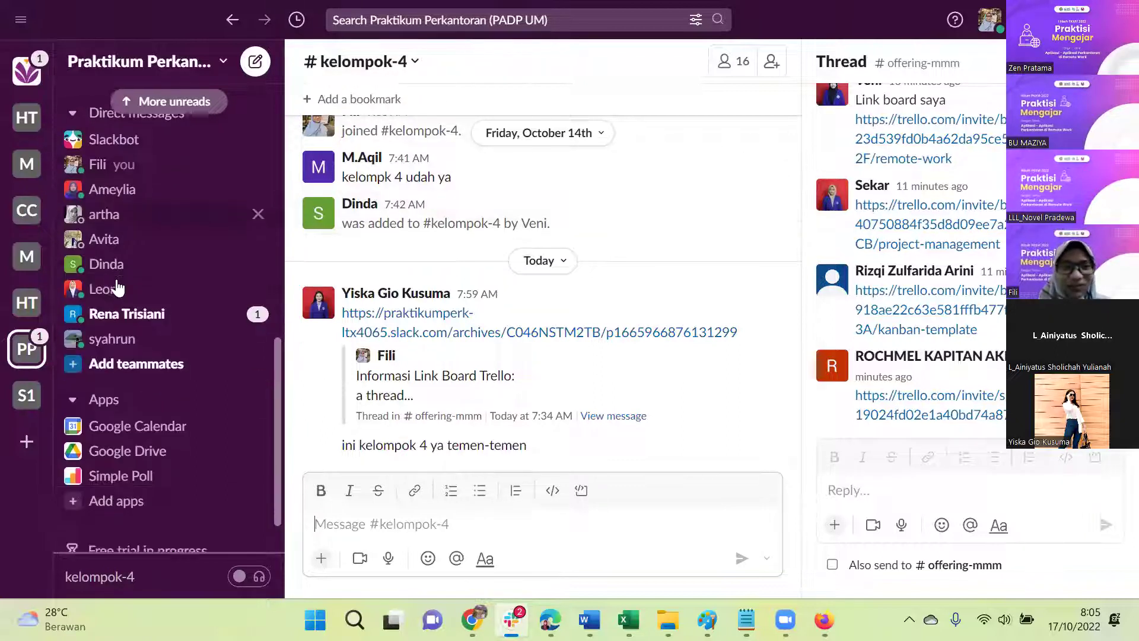
pyautogui.click(131, 319)
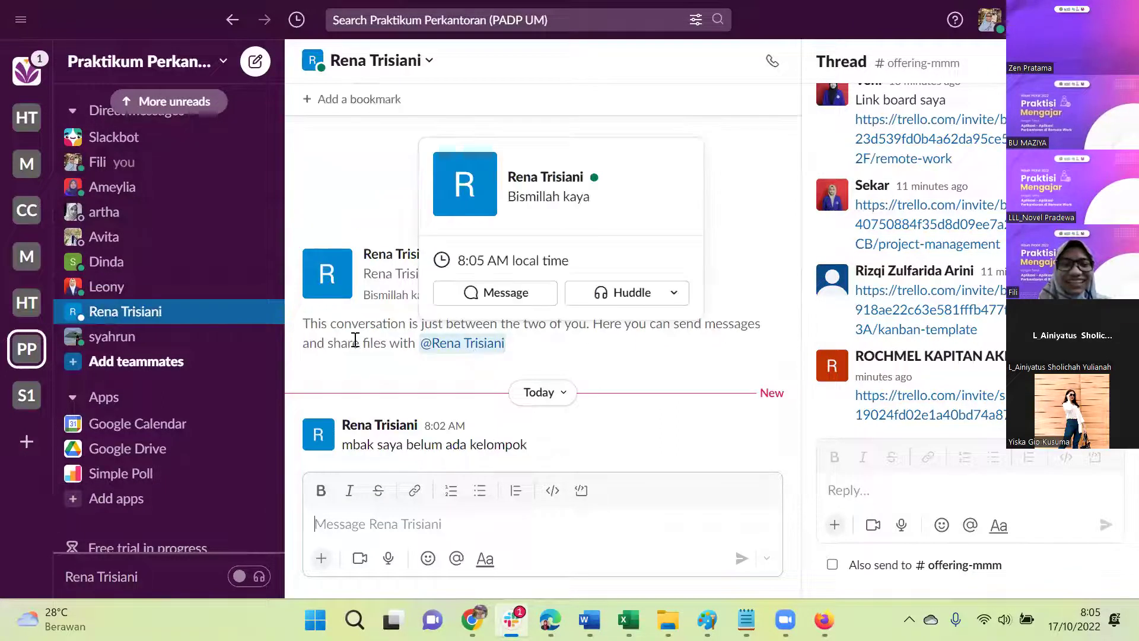
pyautogui.scroll(10, 153, 243)
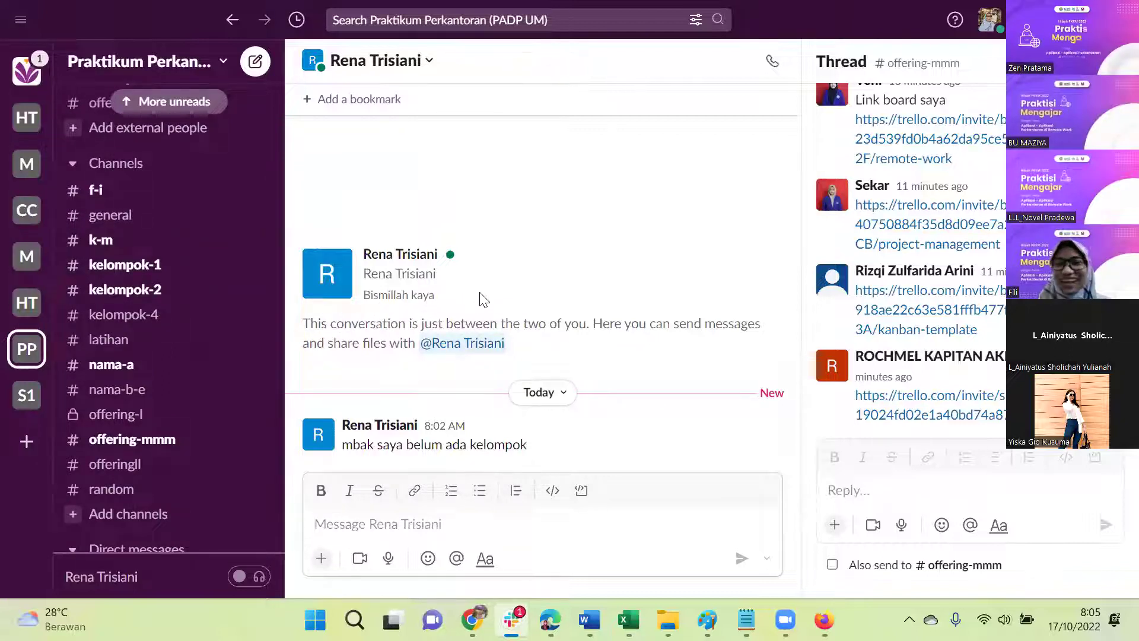
pyautogui.click(153, 289)
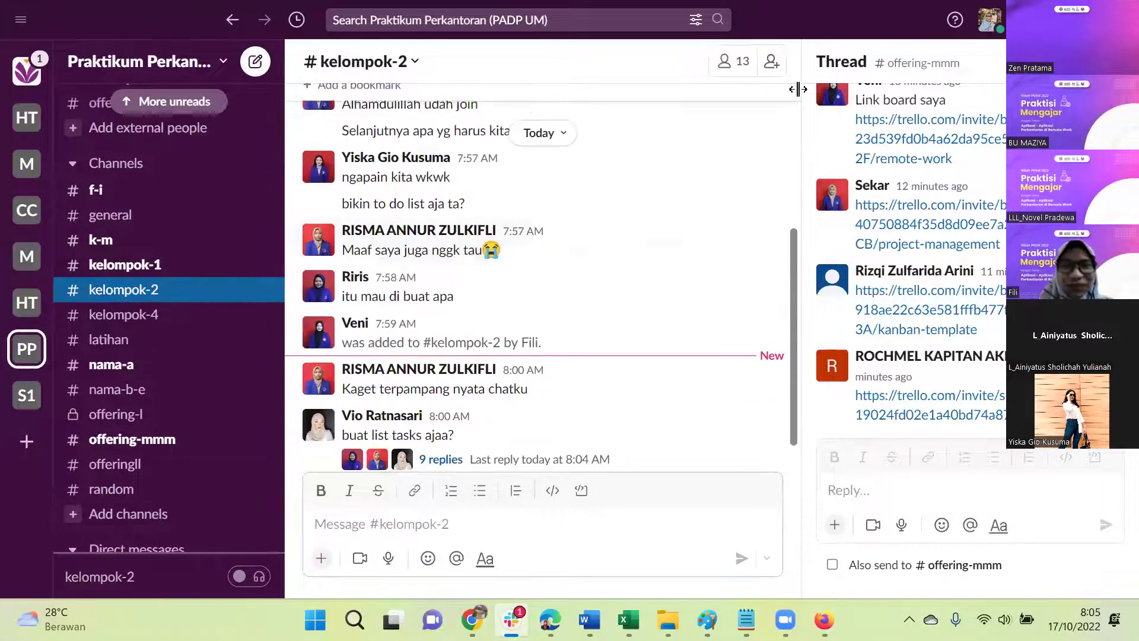
pyautogui.click(771, 61)
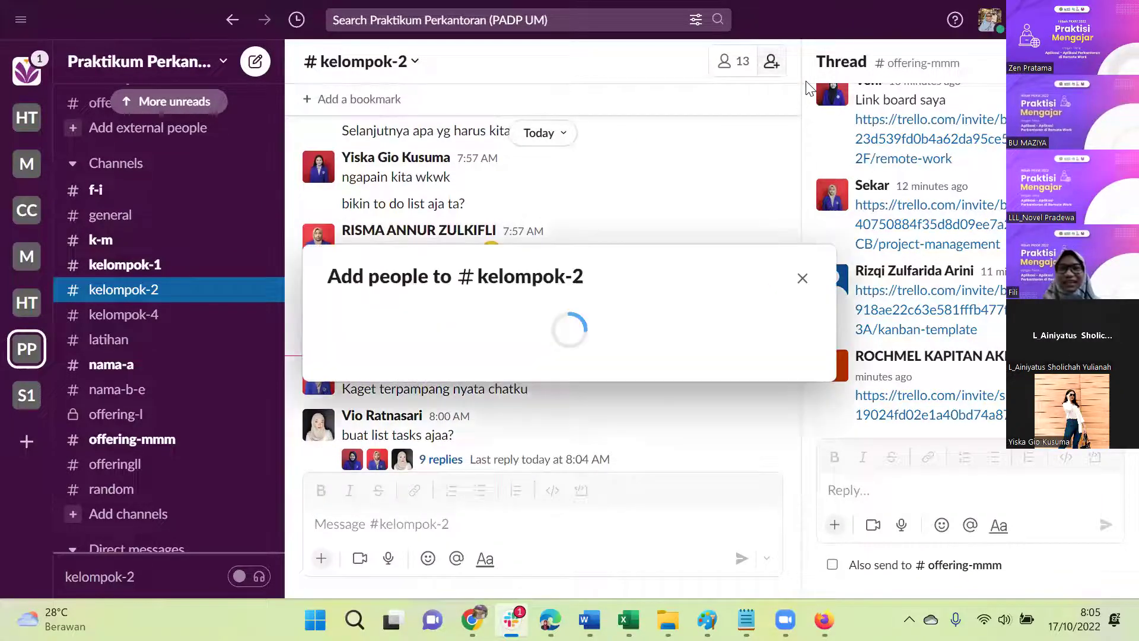
pyautogui.write('r')
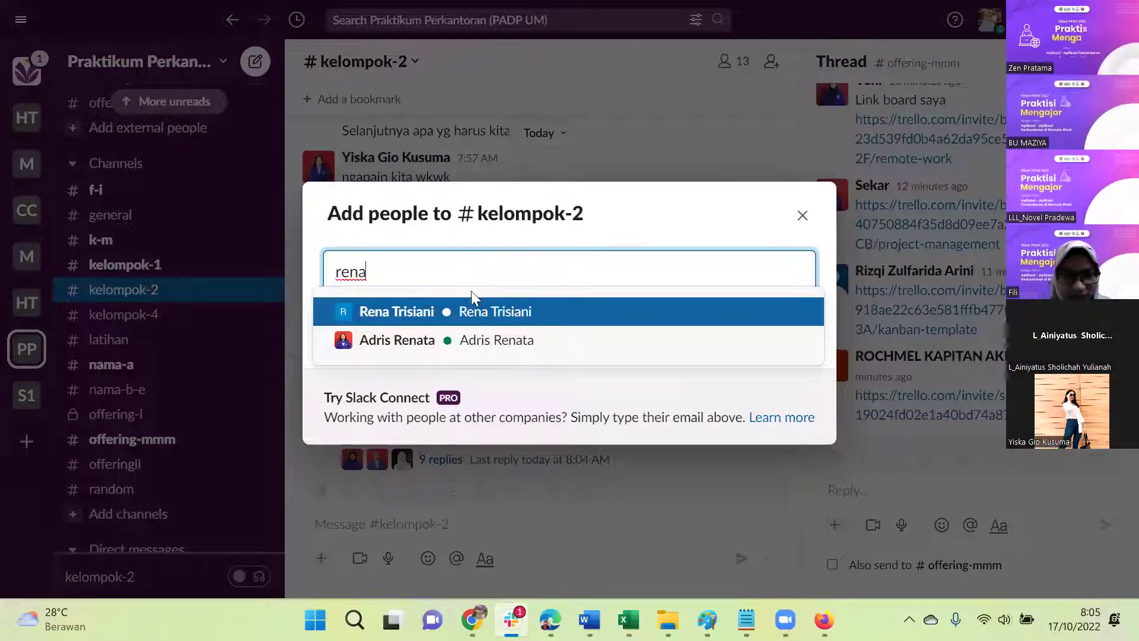
pyautogui.write('ena')
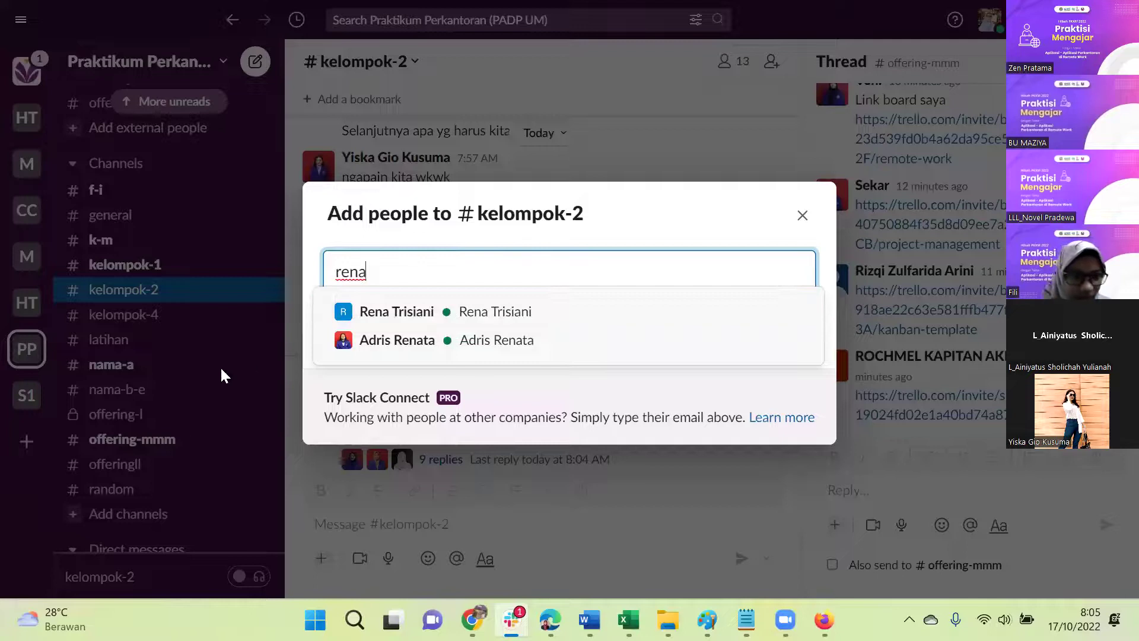
pyautogui.press('BackSpace')
pyautogui.press('BackSpace')
pyautogui.press('BackSpace')
pyautogui.press('BackSpace')
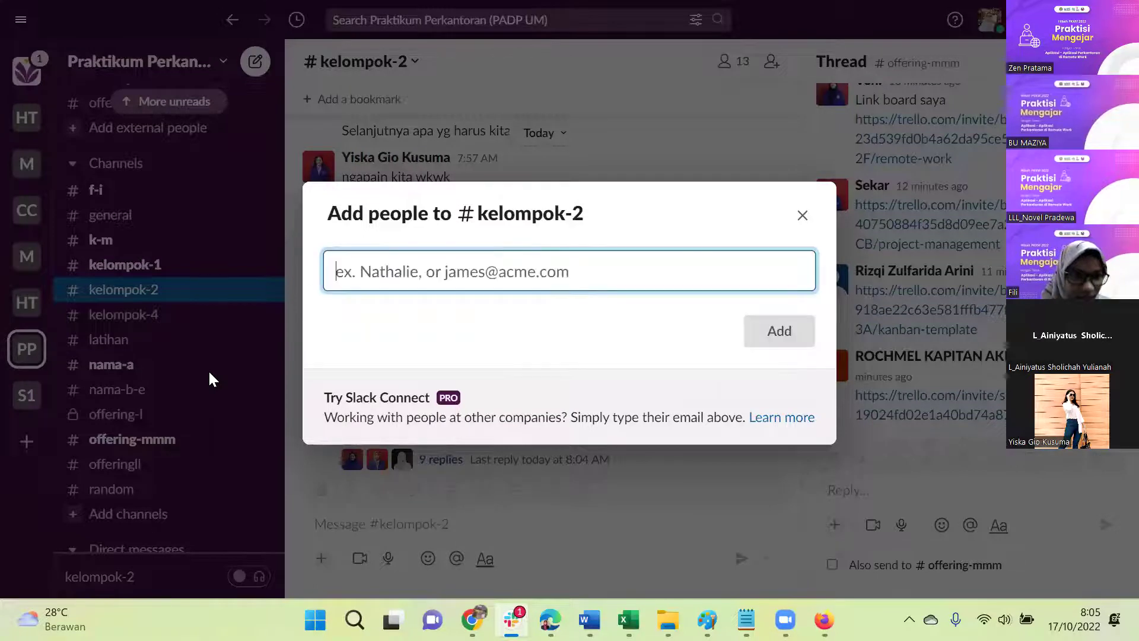
pyautogui.click(801, 215)
pyautogui.scroll(-7, 166, 437)
pyautogui.scroll(9, 166, 437)
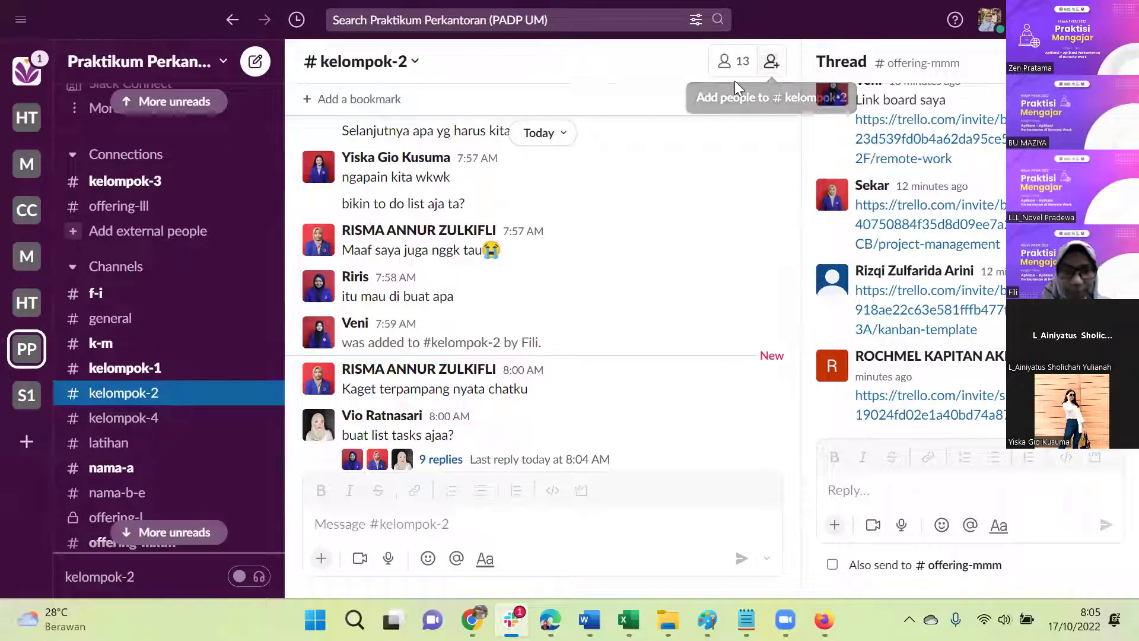
# Step: Add the student who sent the direct message to the kelompok-2 channel, finding them by name
pyautogui.click(771, 62)
pyautogui.write('rena tr')
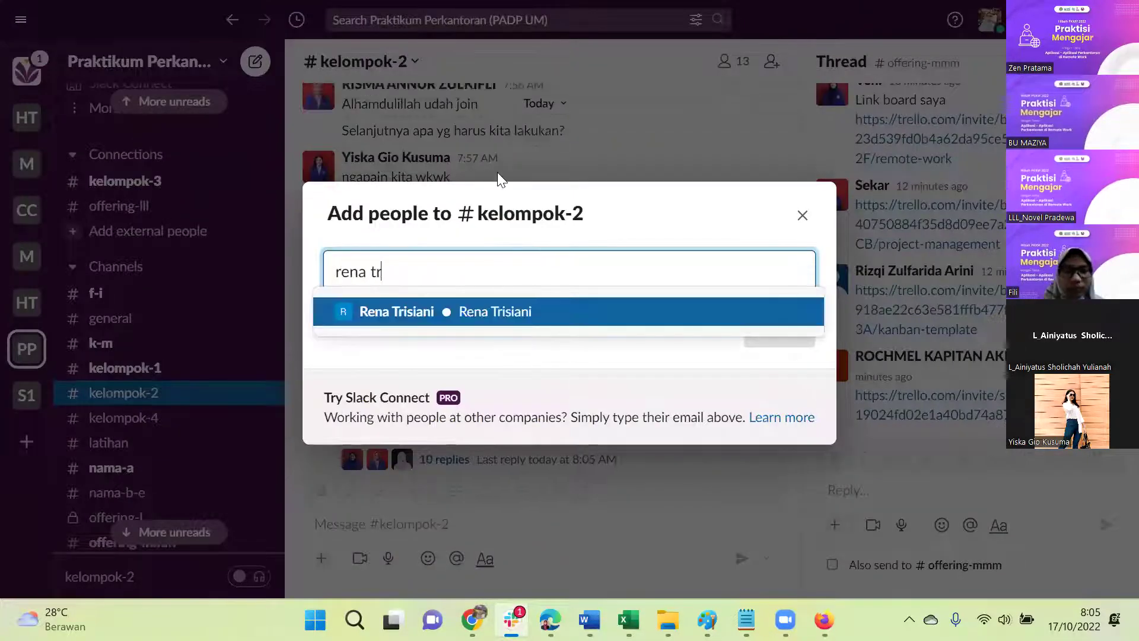
pyautogui.click(480, 316)
pyautogui.click(788, 333)
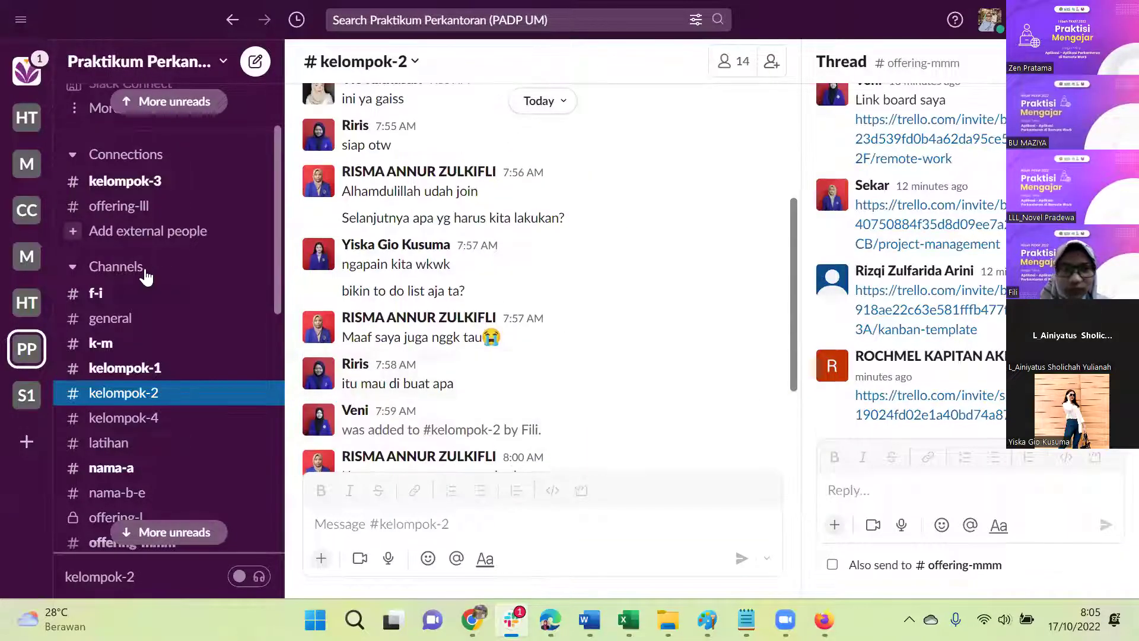
# Step: Open the kelompok-1 channel and read through its messages down to the latest posts
pyautogui.scroll(2, 146, 274)
pyautogui.scroll(-10, 145, 269)
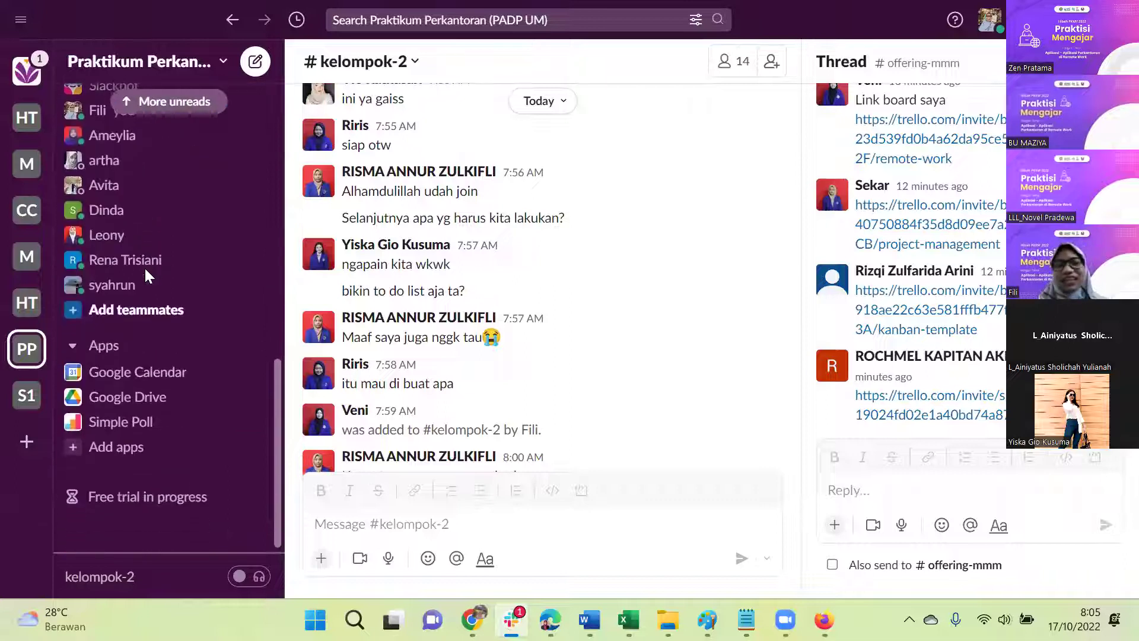
pyautogui.scroll(5, 144, 267)
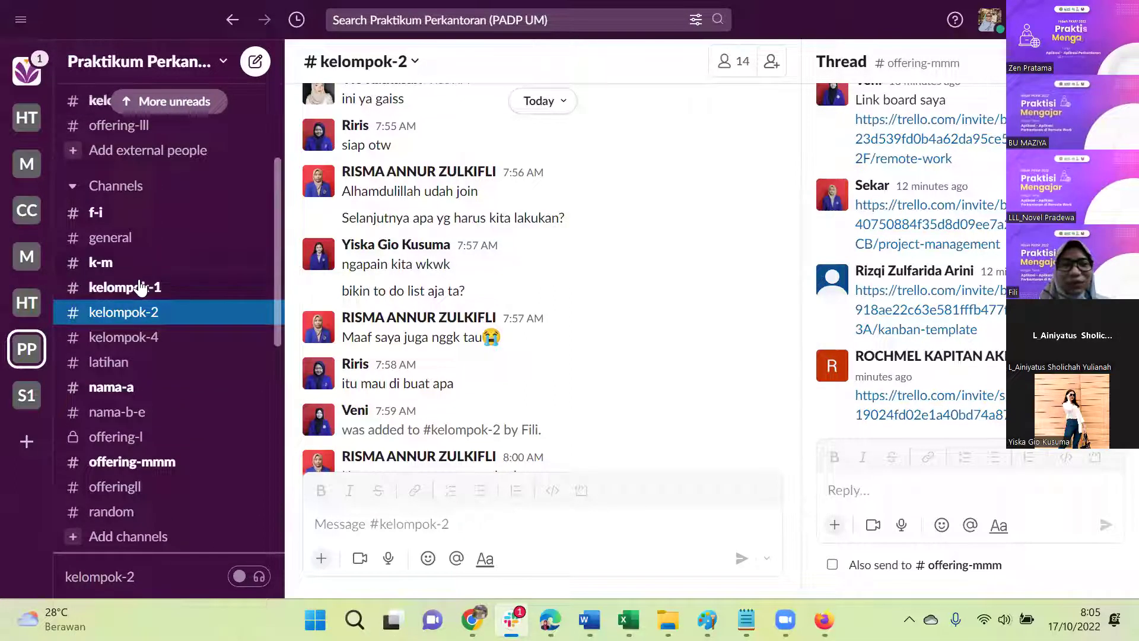
pyautogui.click(140, 287)
pyautogui.scroll(-5, 497, 332)
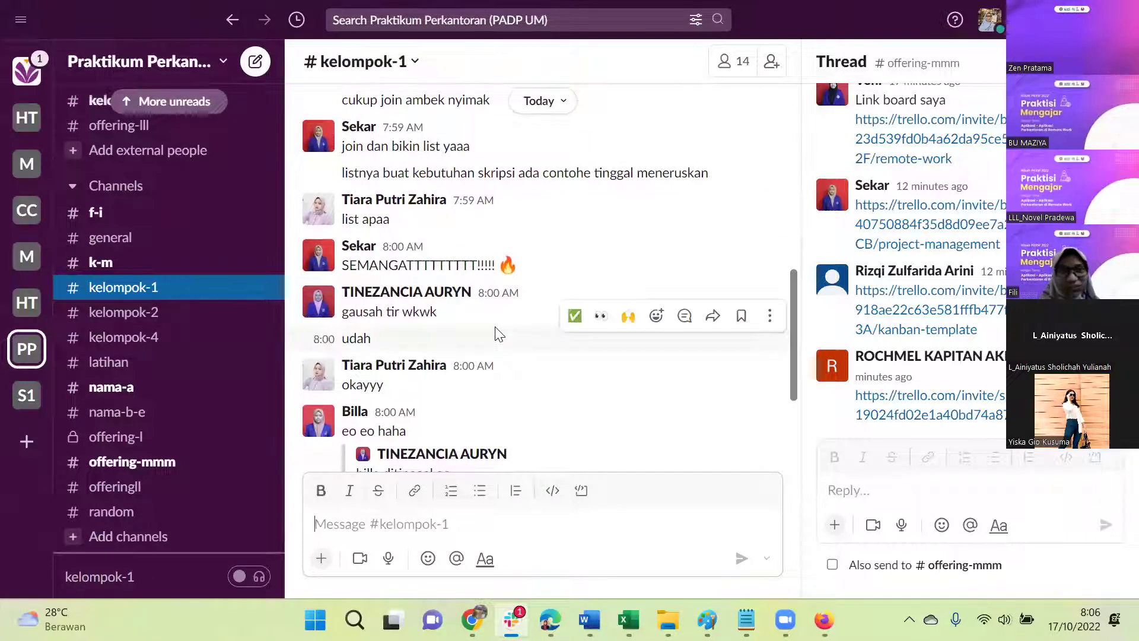
pyautogui.scroll(-4, 497, 334)
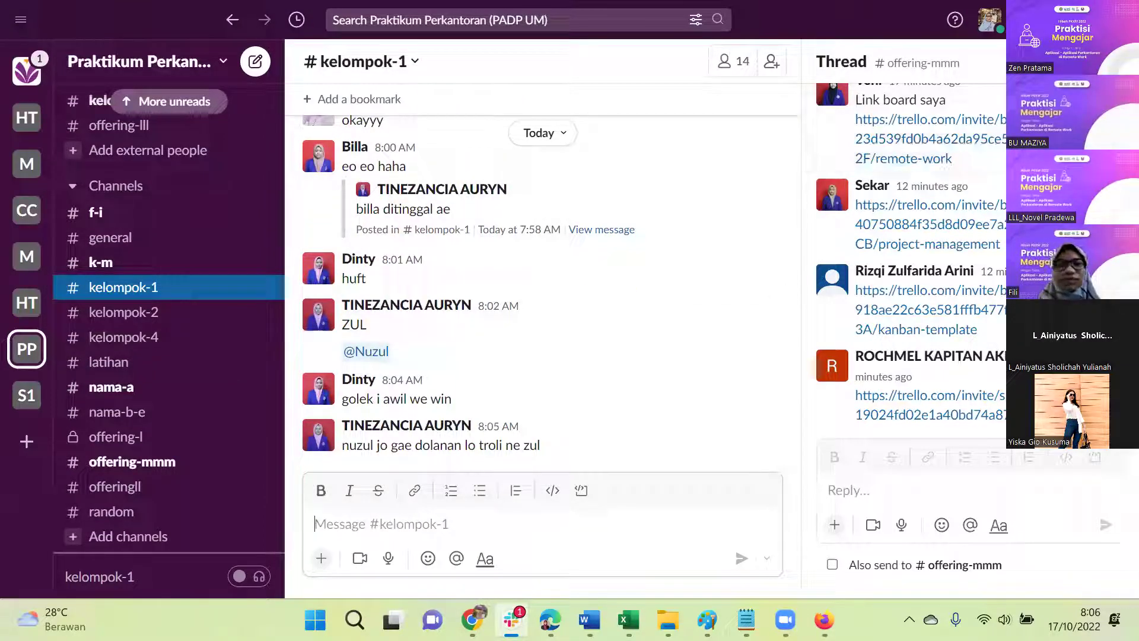
# Step: Open the kelompok-3 channel and read through its new messages down to the latest posts
pyautogui.scroll(-1, 162, 515)
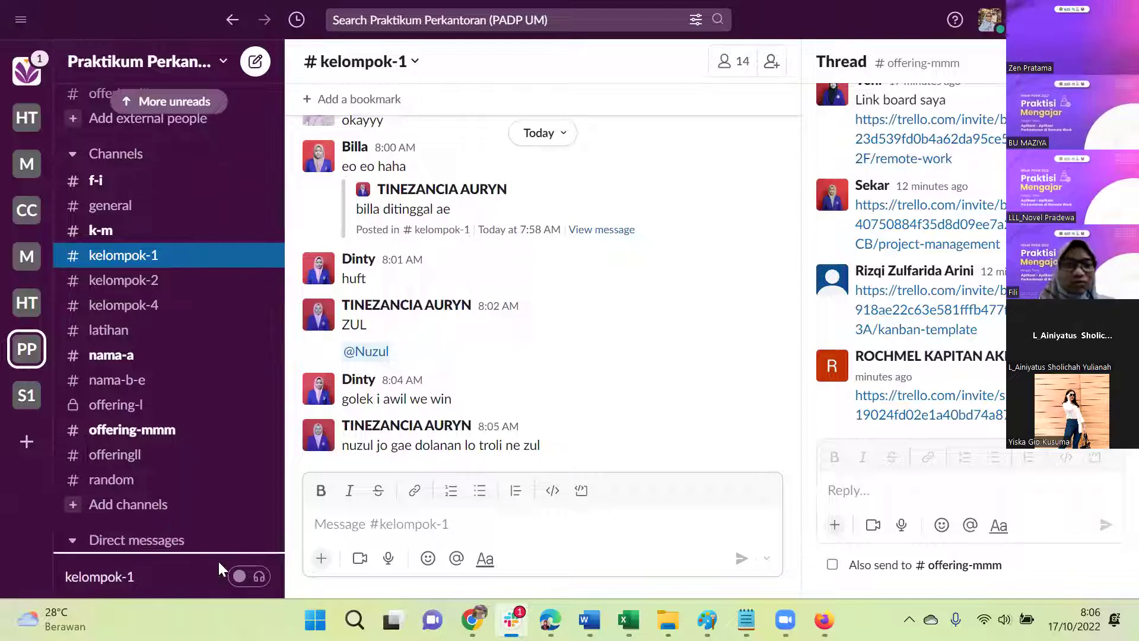
pyautogui.scroll(4, 192, 332)
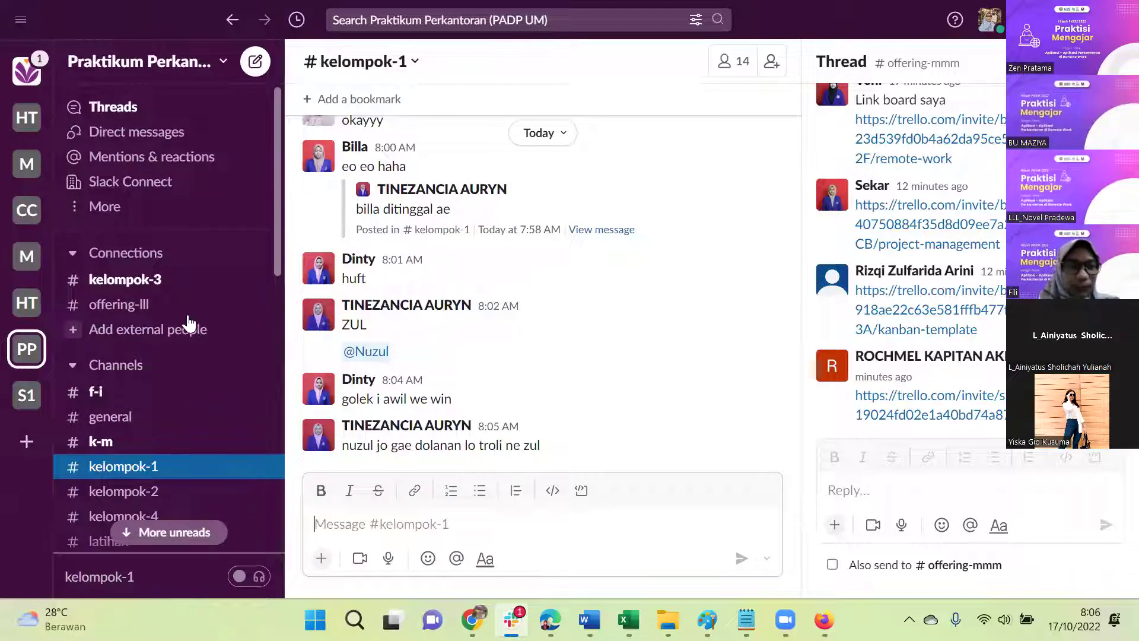
pyautogui.click(161, 284)
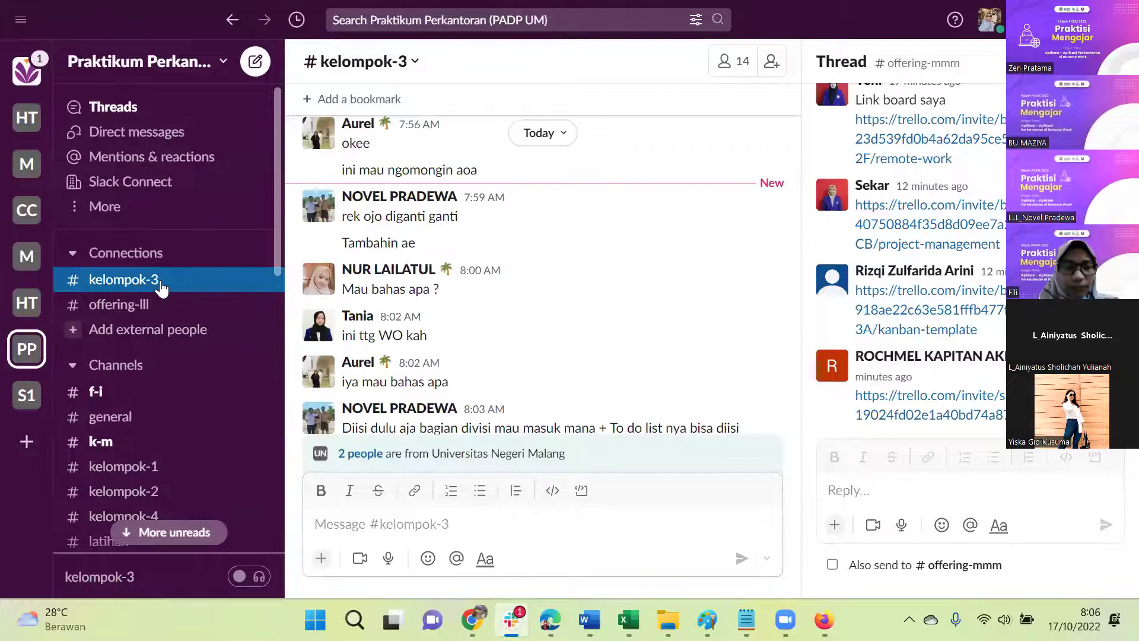
pyautogui.scroll(-1, 437, 287)
pyautogui.scroll(-6, 437, 287)
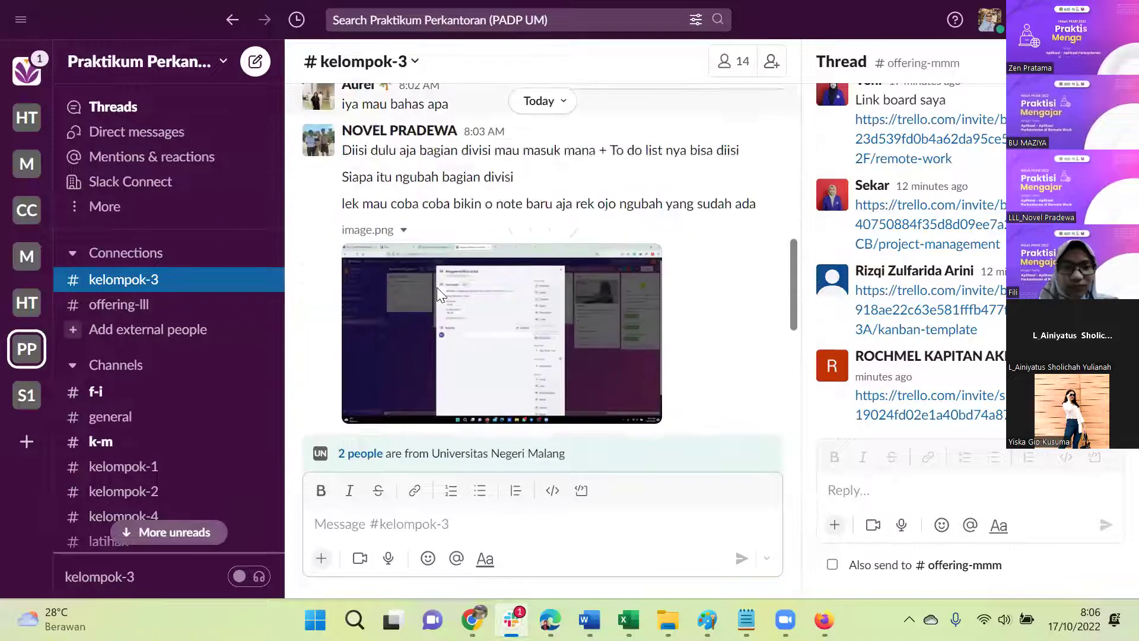
pyautogui.scroll(1, 446, 297)
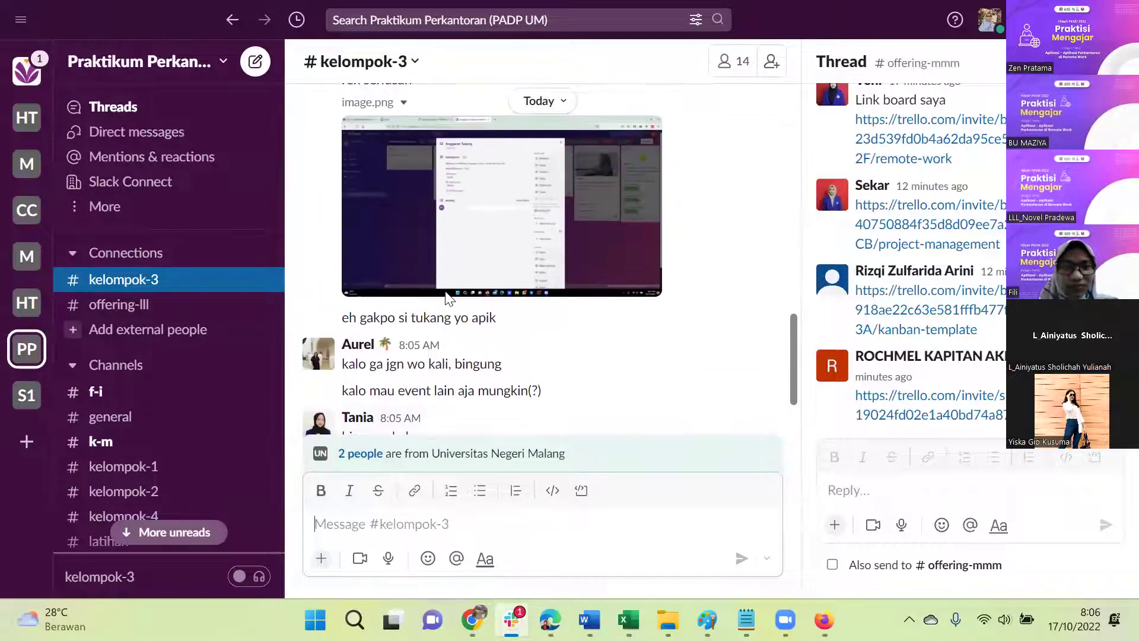
pyautogui.scroll(-2, 446, 296)
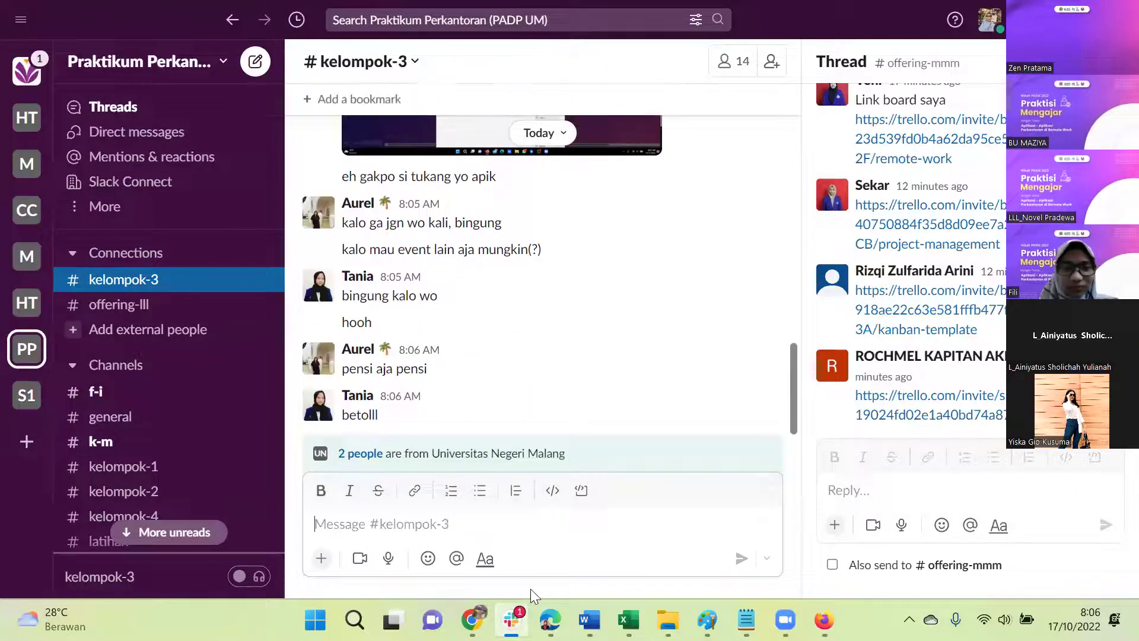
# Step: Switch to the Kelompok 1 - Ready to Skripsi board in Trello and examine the Latar Belakang card's members, description and activity
pyautogui.moveTo(549, 620)
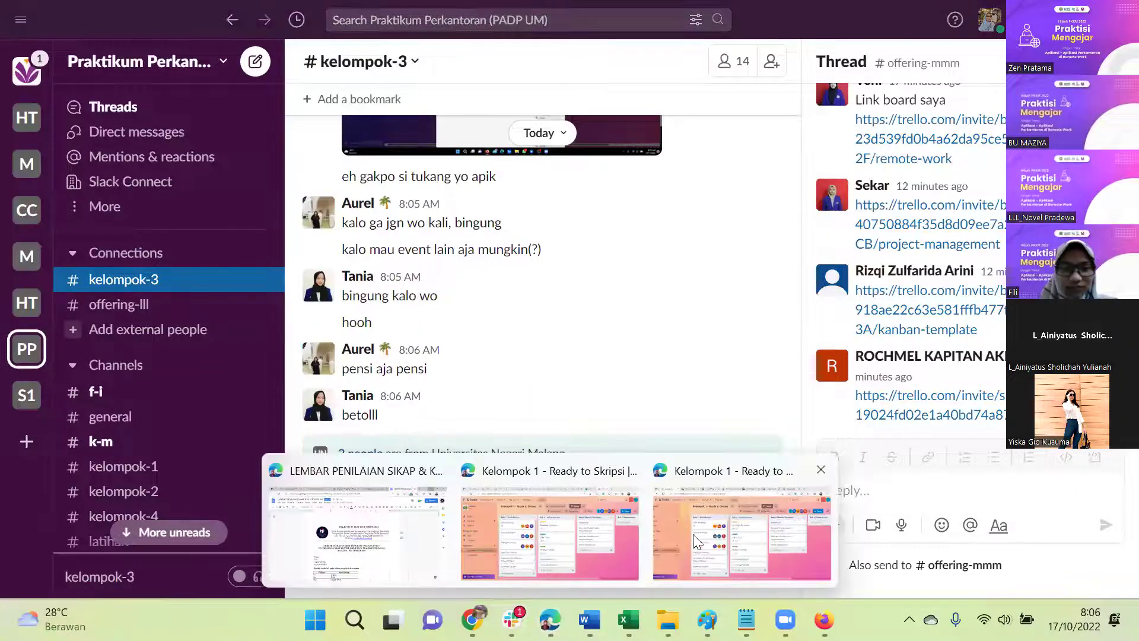
pyautogui.click(580, 526)
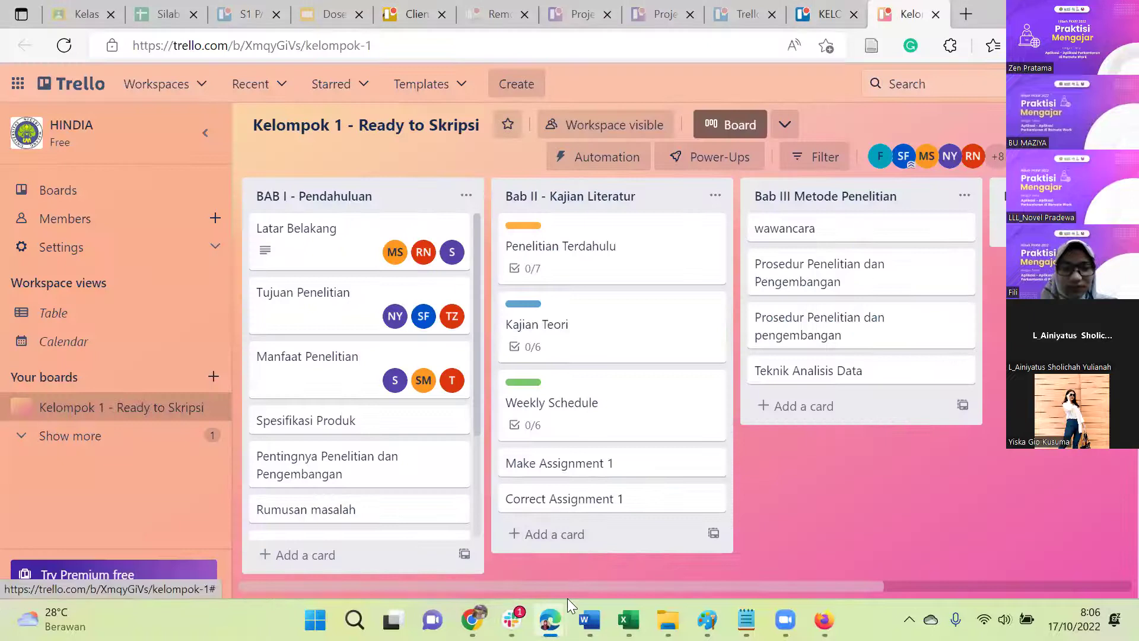
pyautogui.moveTo(550, 619)
pyautogui.click(726, 520)
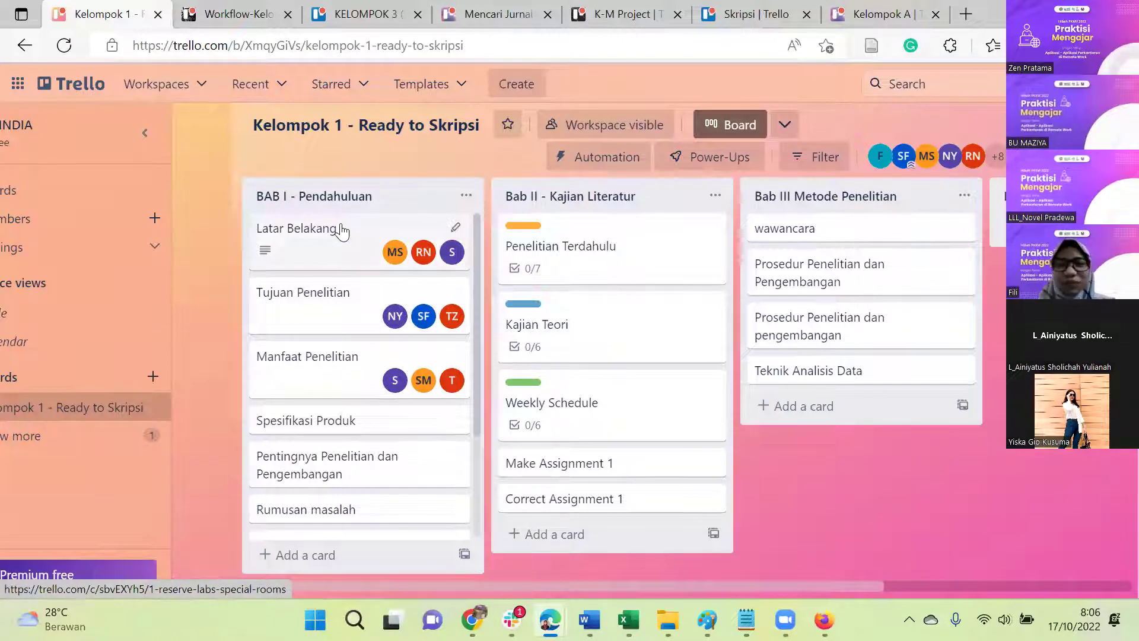
pyautogui.click(324, 235)
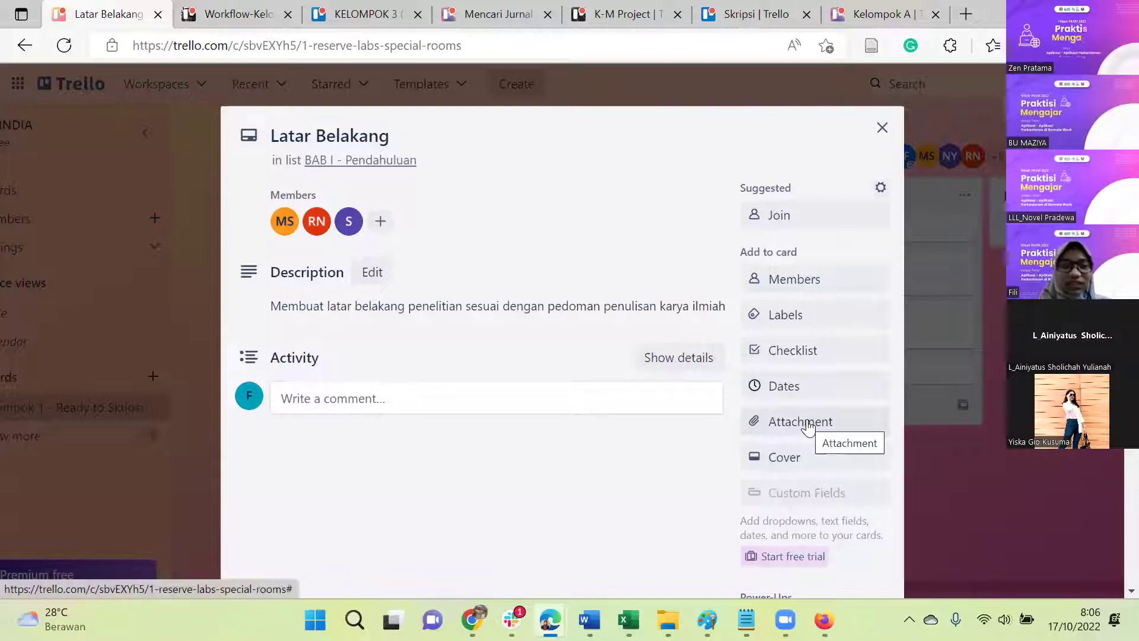
pyautogui.click(882, 128)
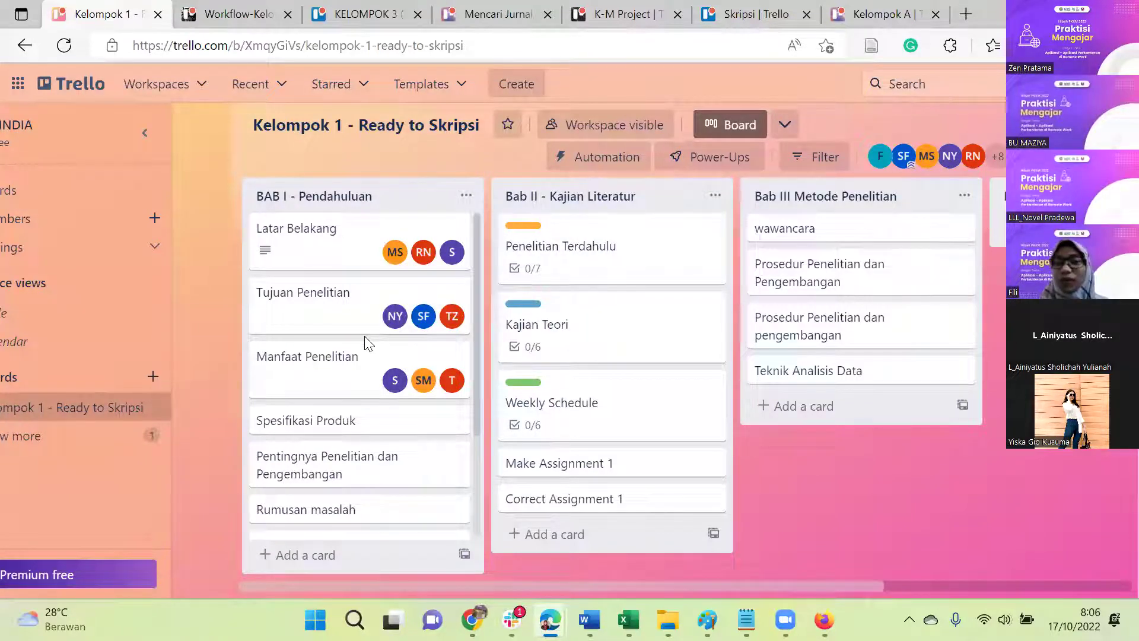
pyautogui.click(358, 257)
pyautogui.scroll(-3, 561, 369)
pyautogui.scroll(3, 667, 366)
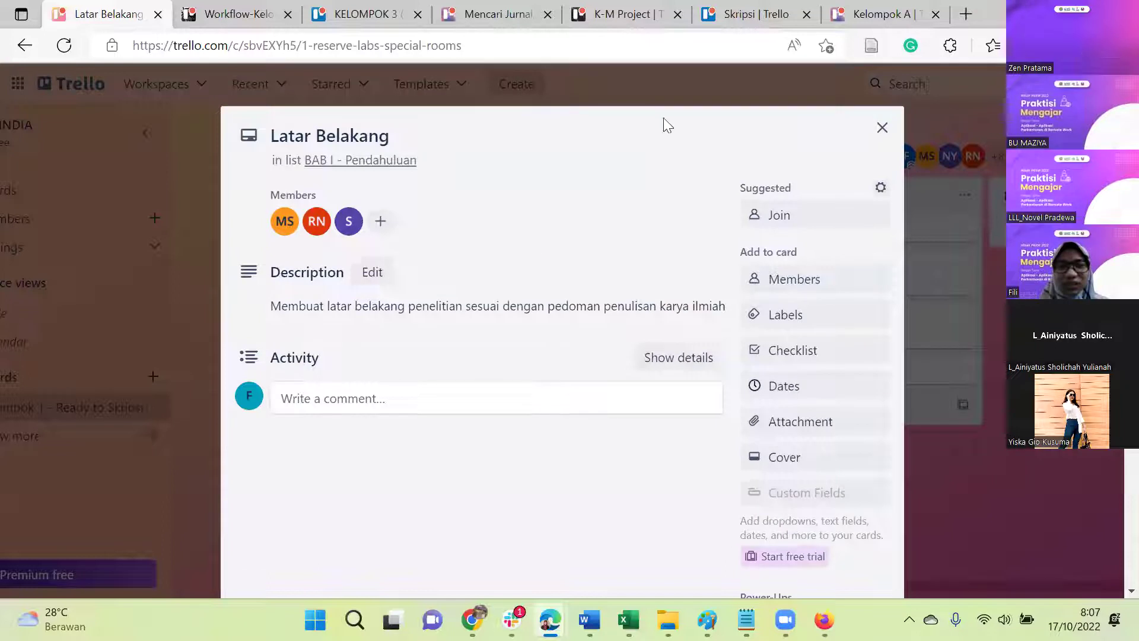
pyautogui.click(882, 127)
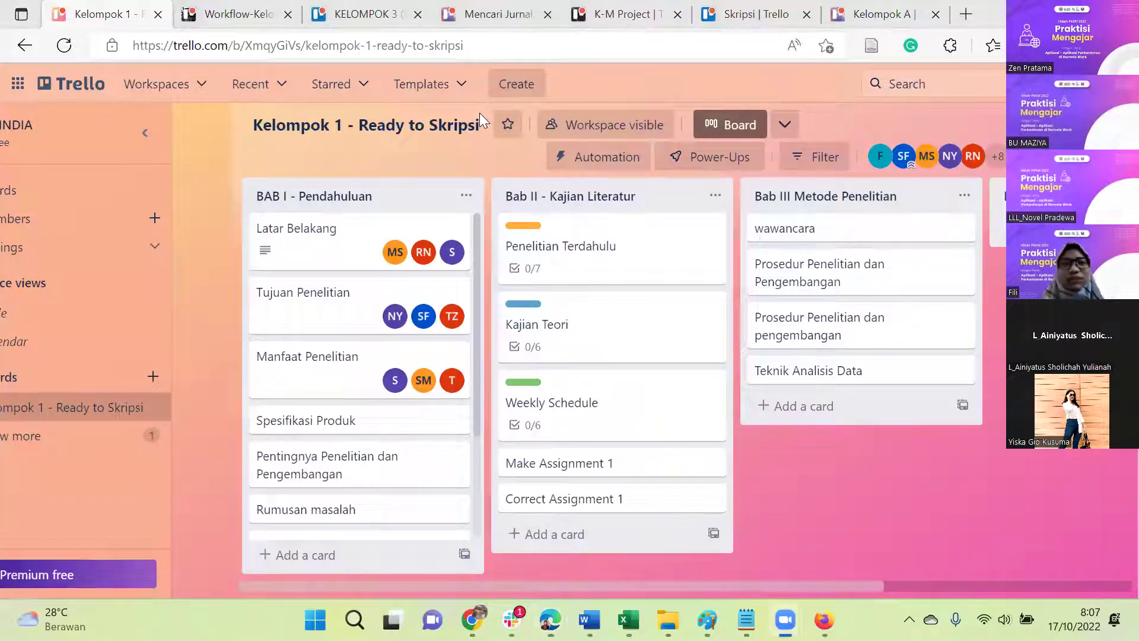
# Step: View the Workflow-Kelompok 2 board and the list of boards in the KELOMPOK 3 workspace
pyautogui.click(240, 11)
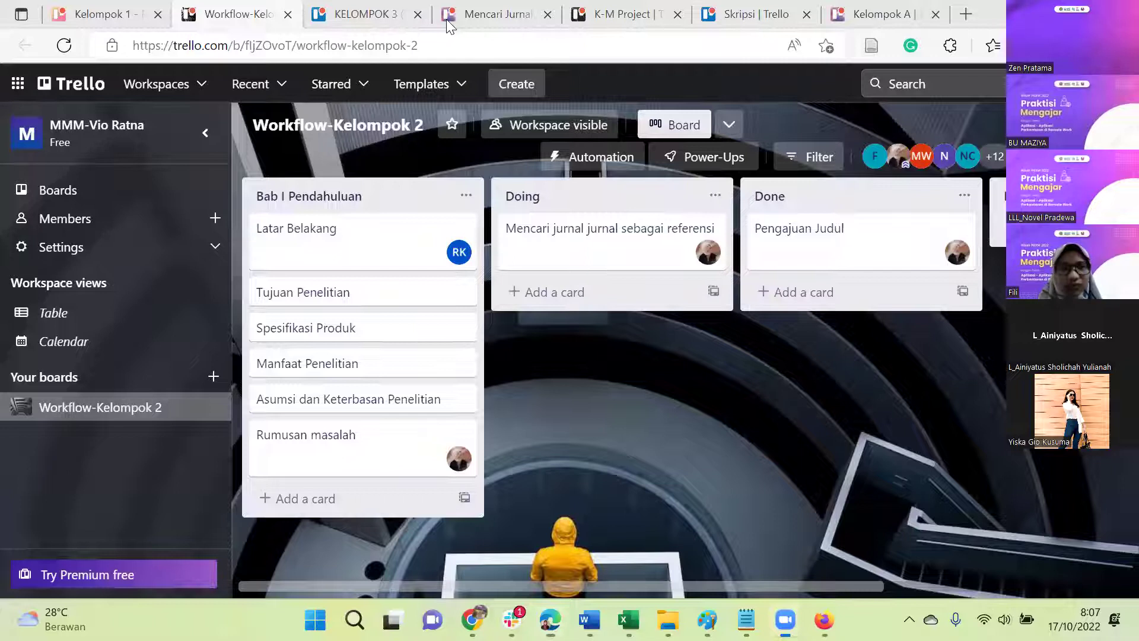
pyautogui.click(403, 13)
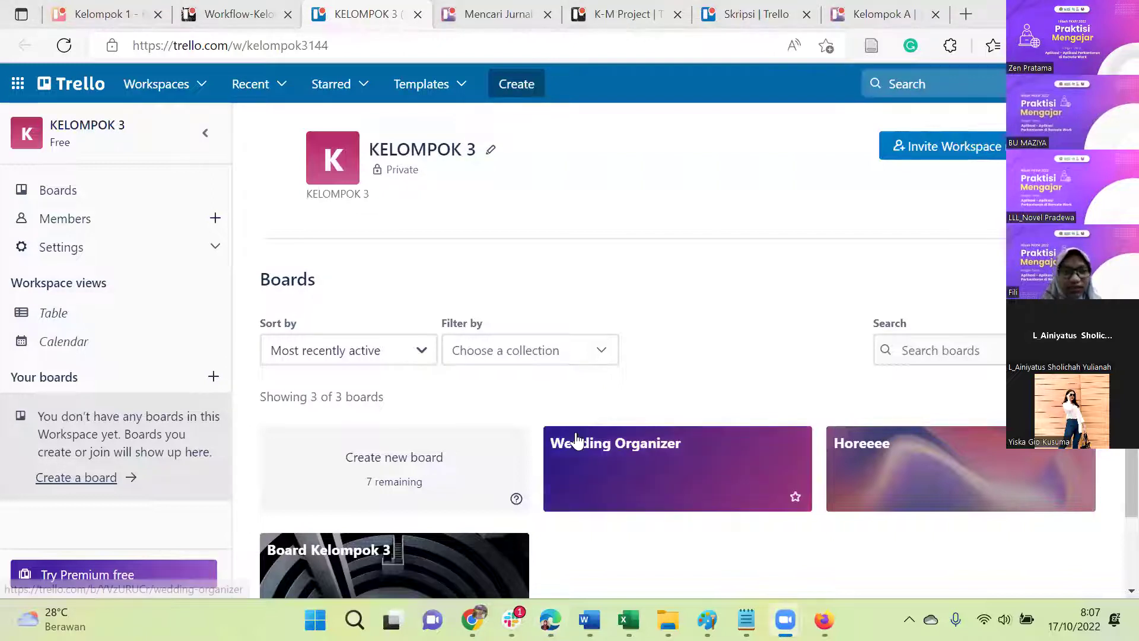
pyautogui.scroll(-1, 576, 440)
pyautogui.scroll(1, 688, 428)
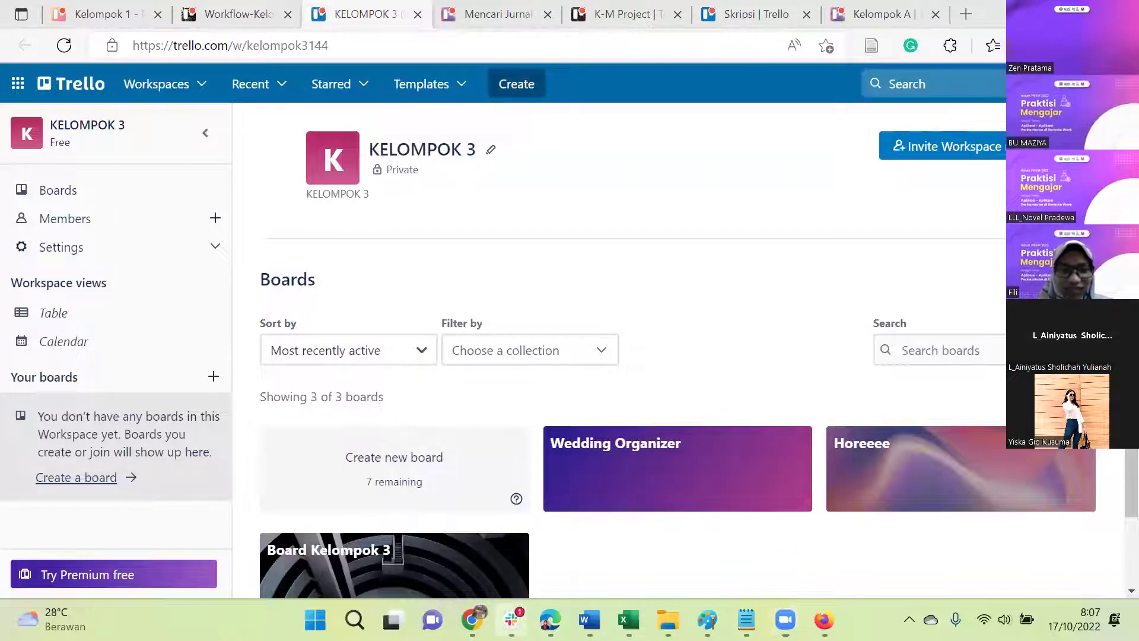
# Step: Switch to Slack, find the Board Wedding Organizer invite link among the kelompok-3 channel's earlier messages, and open it
pyautogui.click(512, 620)
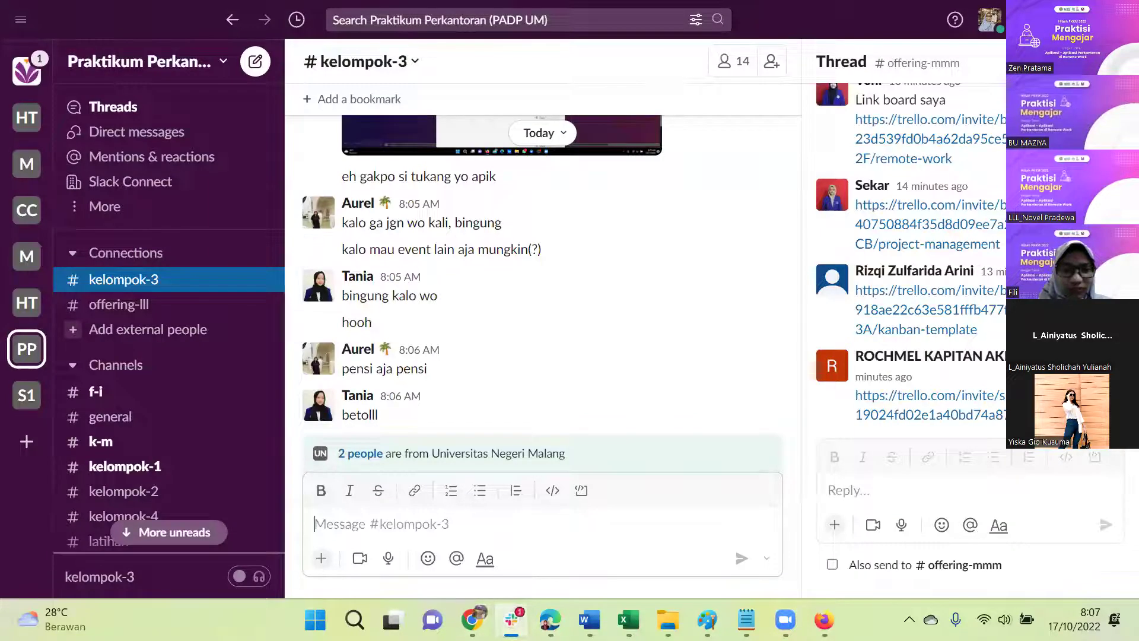
pyautogui.click(511, 620)
pyautogui.click(511, 620)
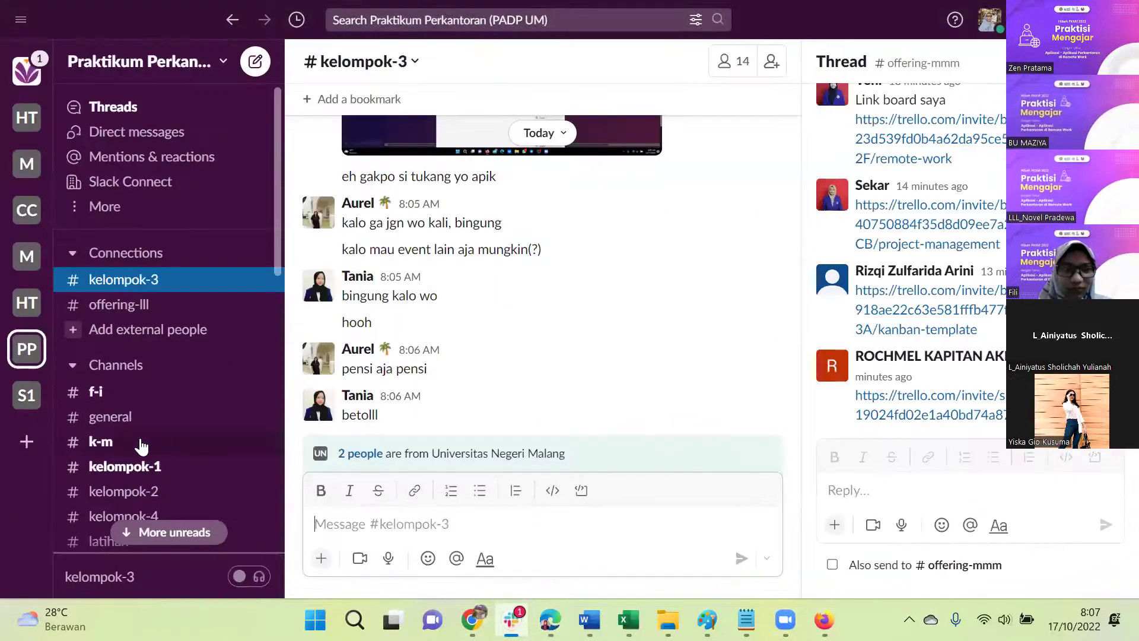
pyautogui.scroll(-2, 142, 446)
pyautogui.scroll(2, 147, 225)
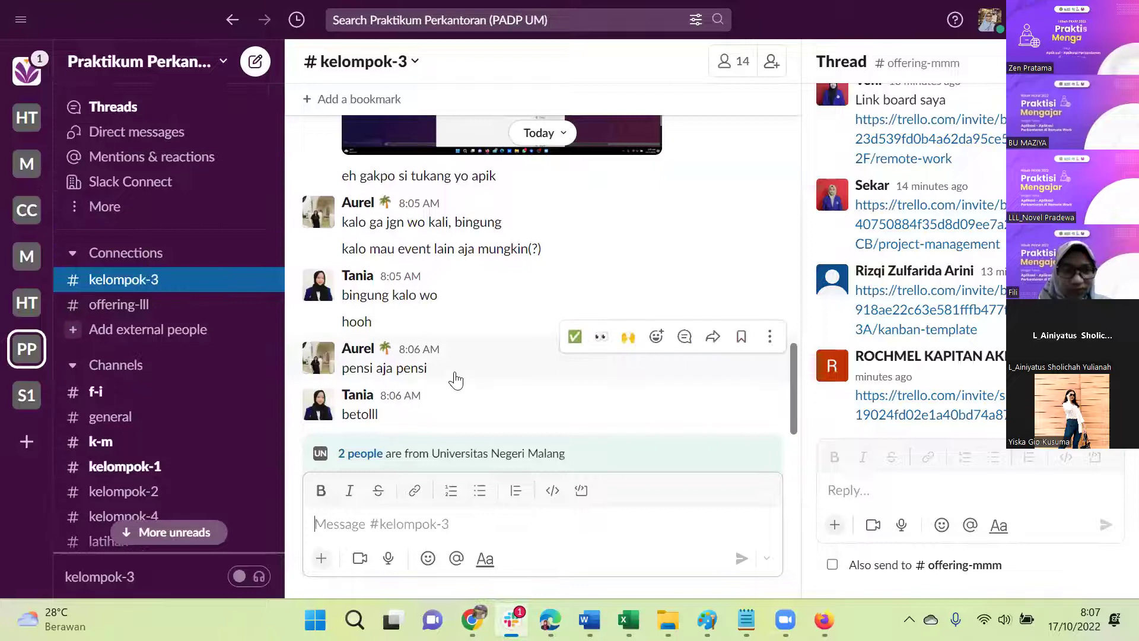
pyautogui.scroll(8, 455, 380)
pyautogui.scroll(10, 467, 407)
pyautogui.scroll(3, 462, 398)
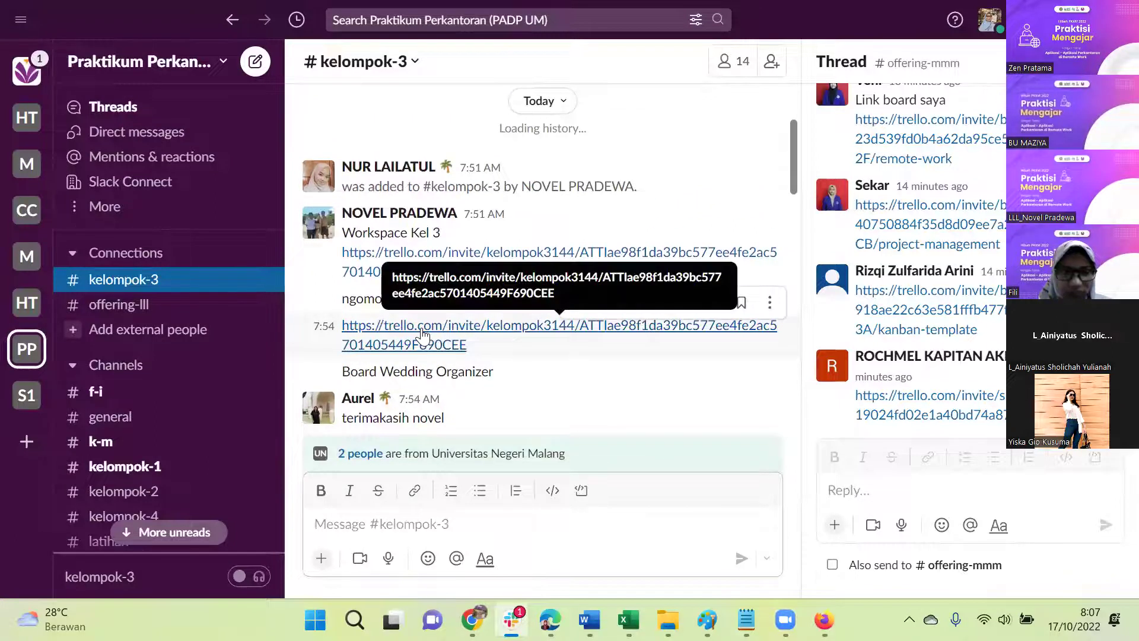
pyautogui.click(423, 334)
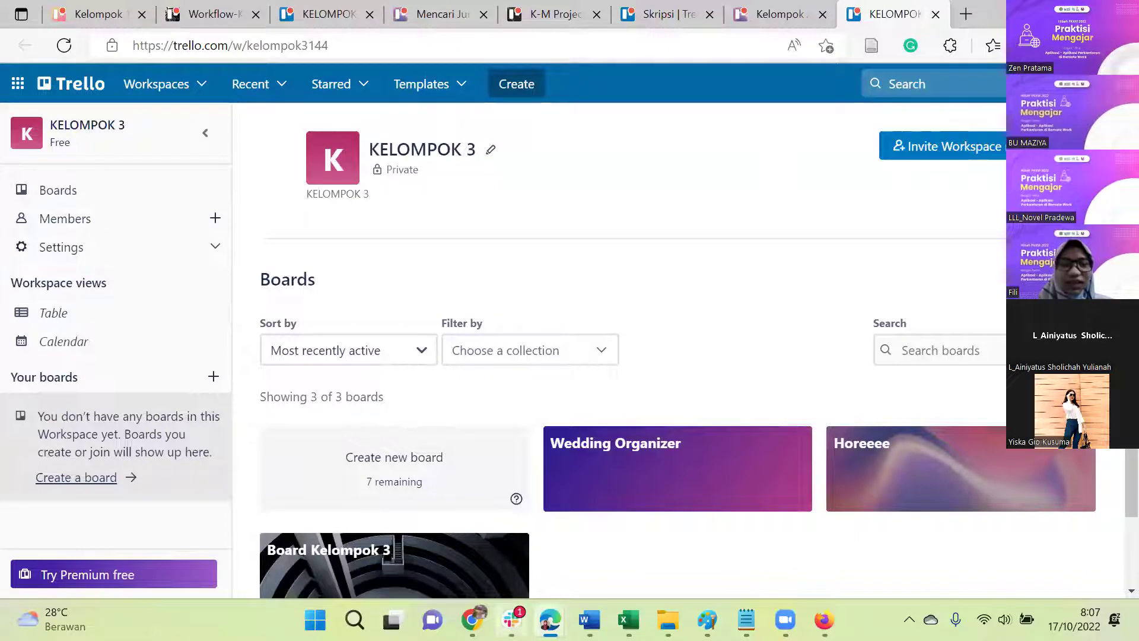
# Step: Return to Slack and read the kelompok-3 messages from the Trello invite links down to the latest post
pyautogui.hotkey('alt', 'Tab')
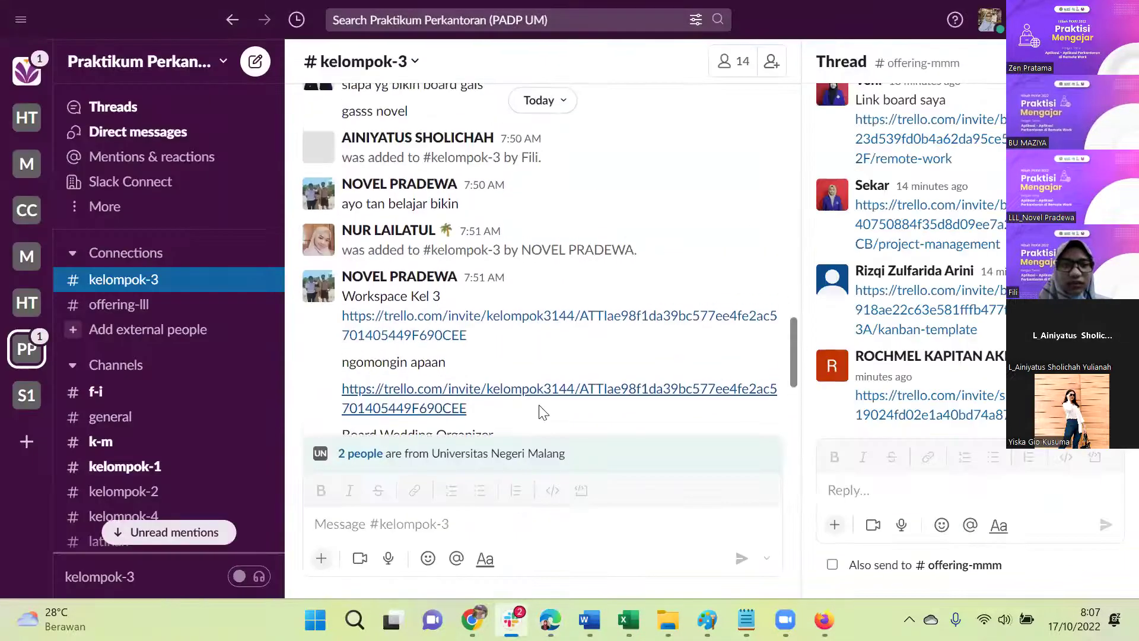
pyautogui.scroll(-2, 546, 385)
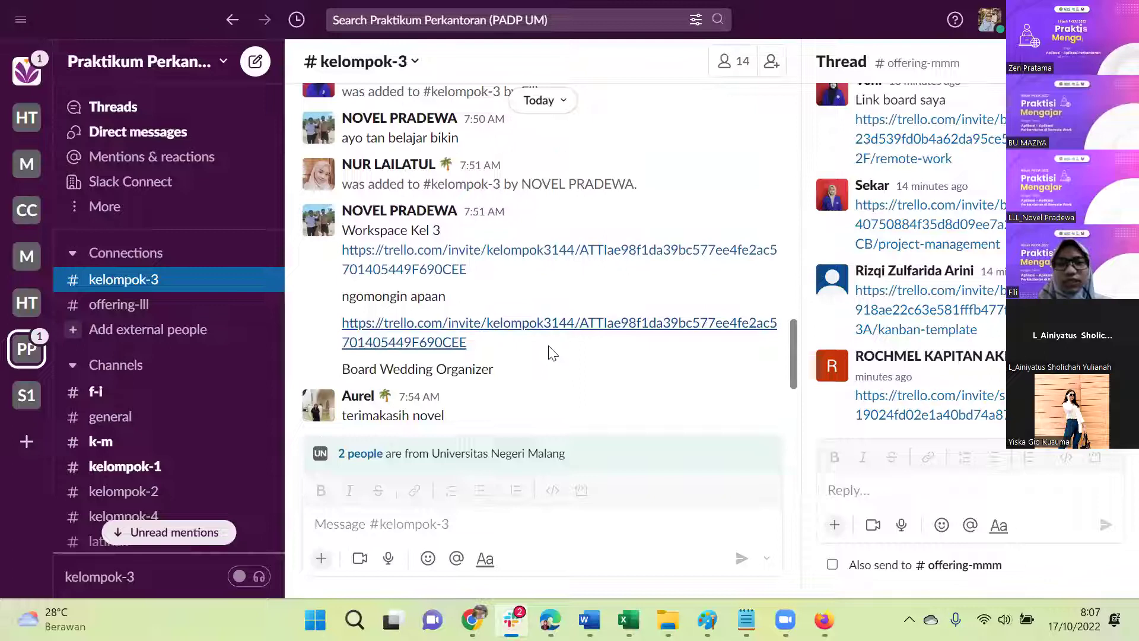
pyautogui.scroll(-5, 552, 352)
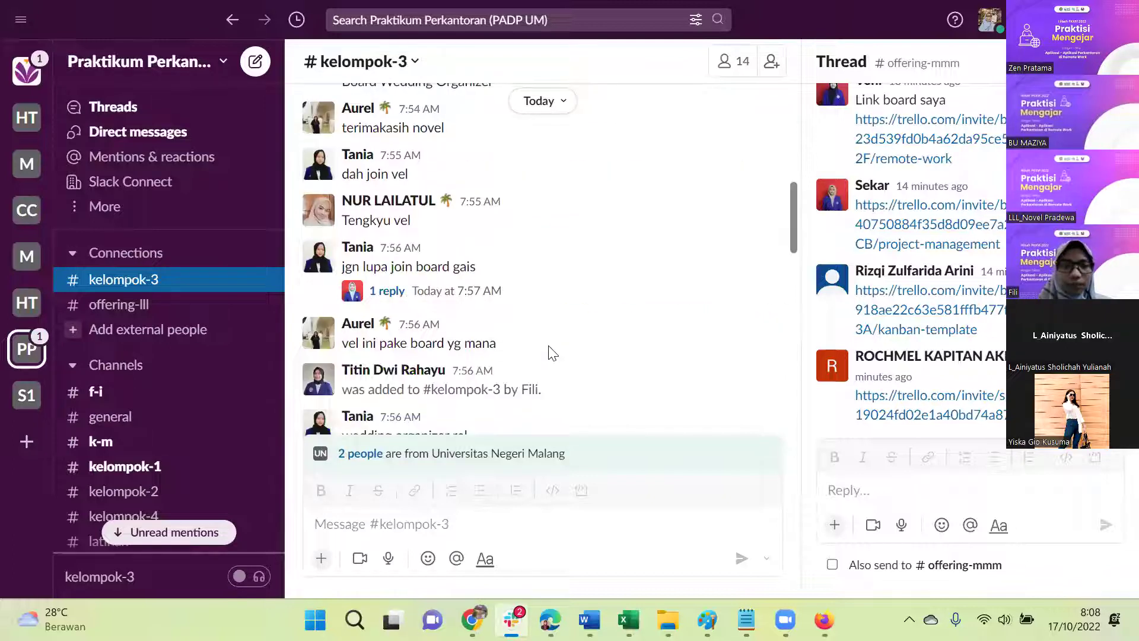
pyautogui.scroll(-15, 552, 353)
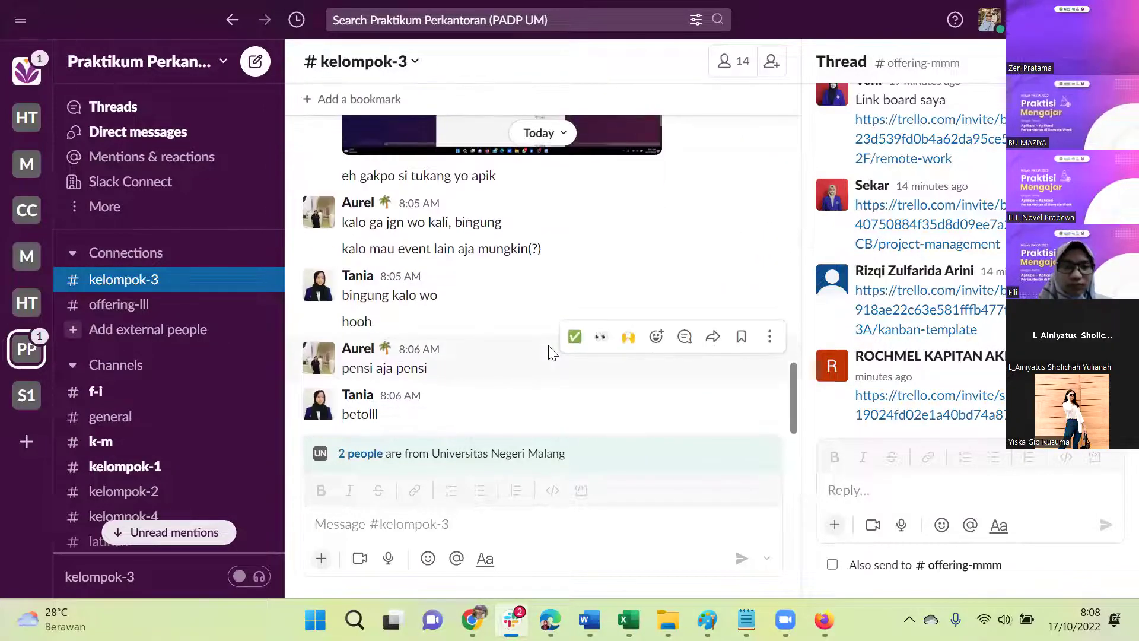
# Step: Switch back to Trello, look over the KELOMPOK 3 workspace's boards, and close the duplicate workspace page
pyautogui.click(550, 620)
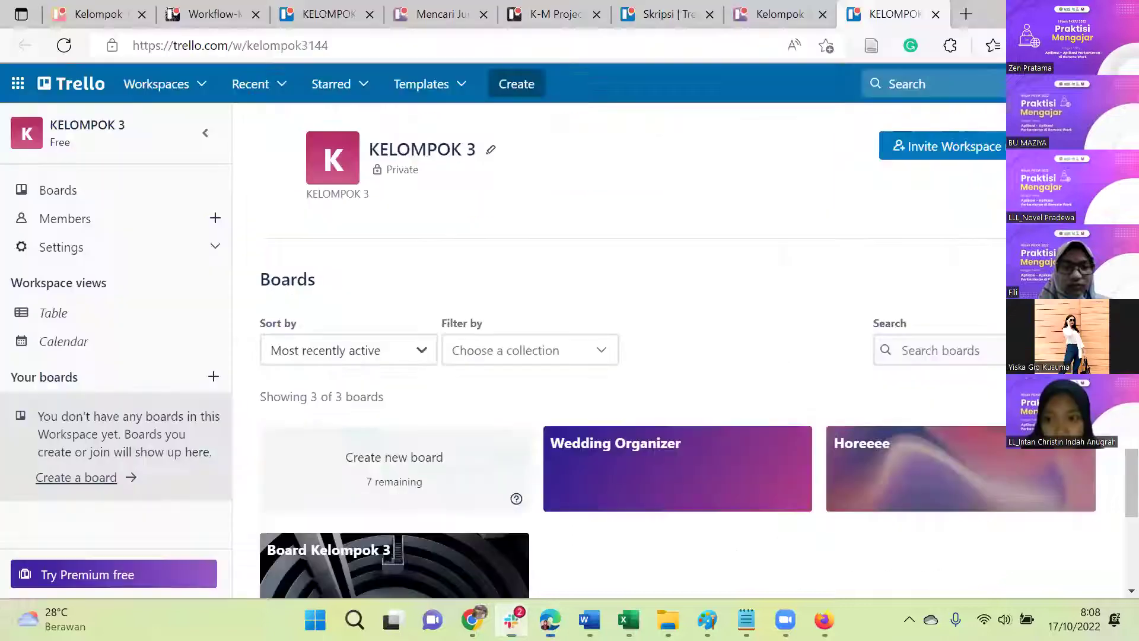
pyautogui.scroll(-1, 649, 392)
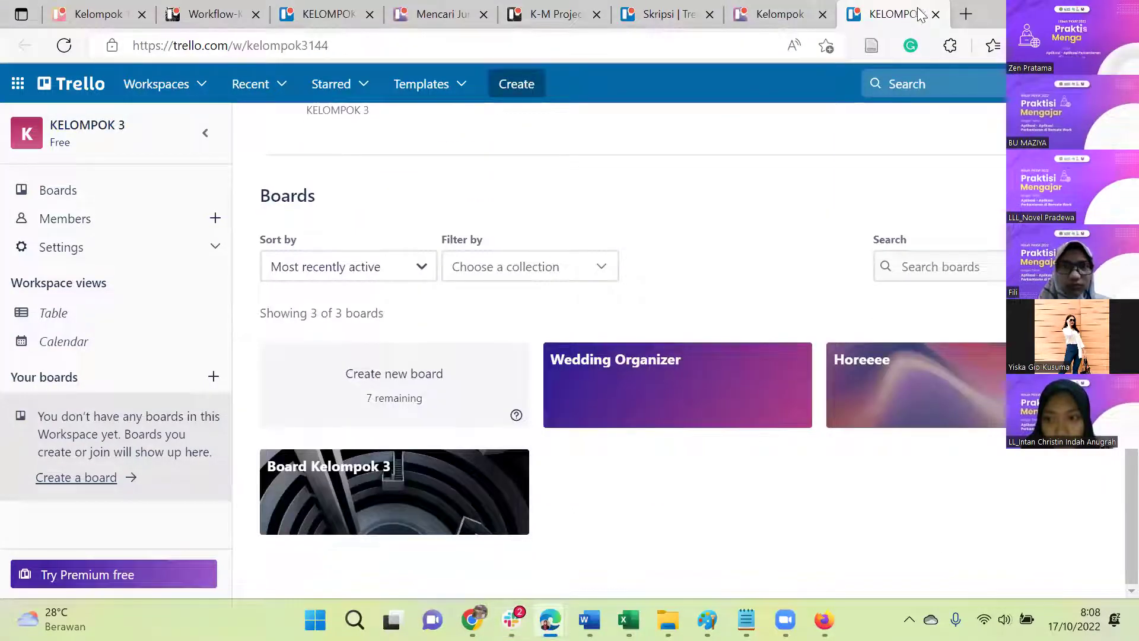
pyautogui.click(935, 13)
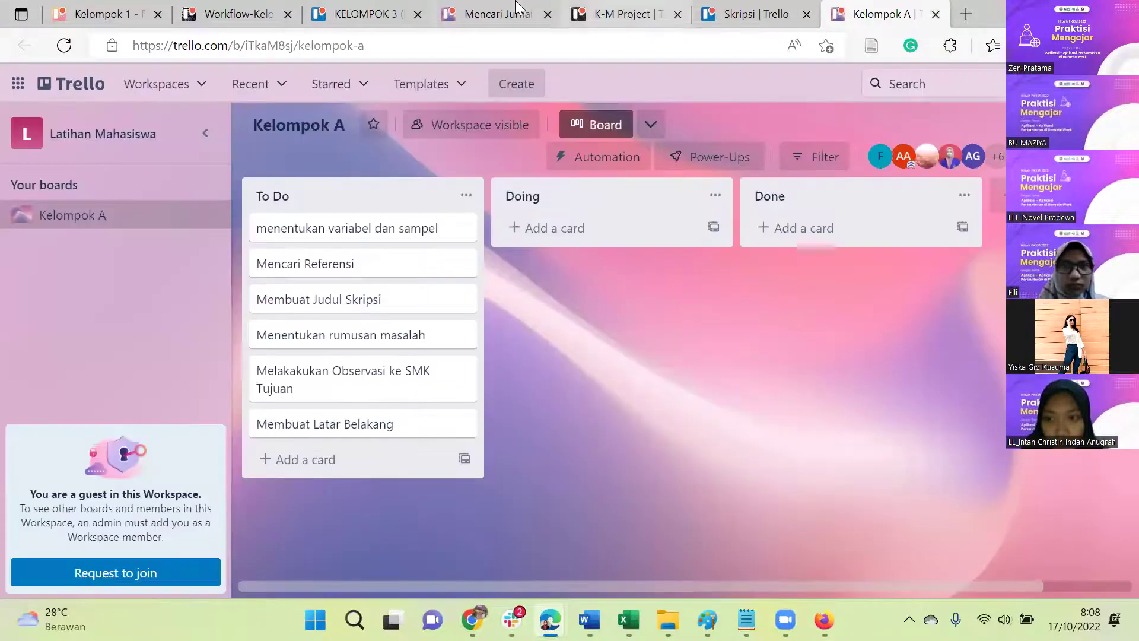
# Step: View the Mencari Jurnal Skripsi board, and review the K-M Project board's lists across to BAB 3 and back
pyautogui.click(498, 13)
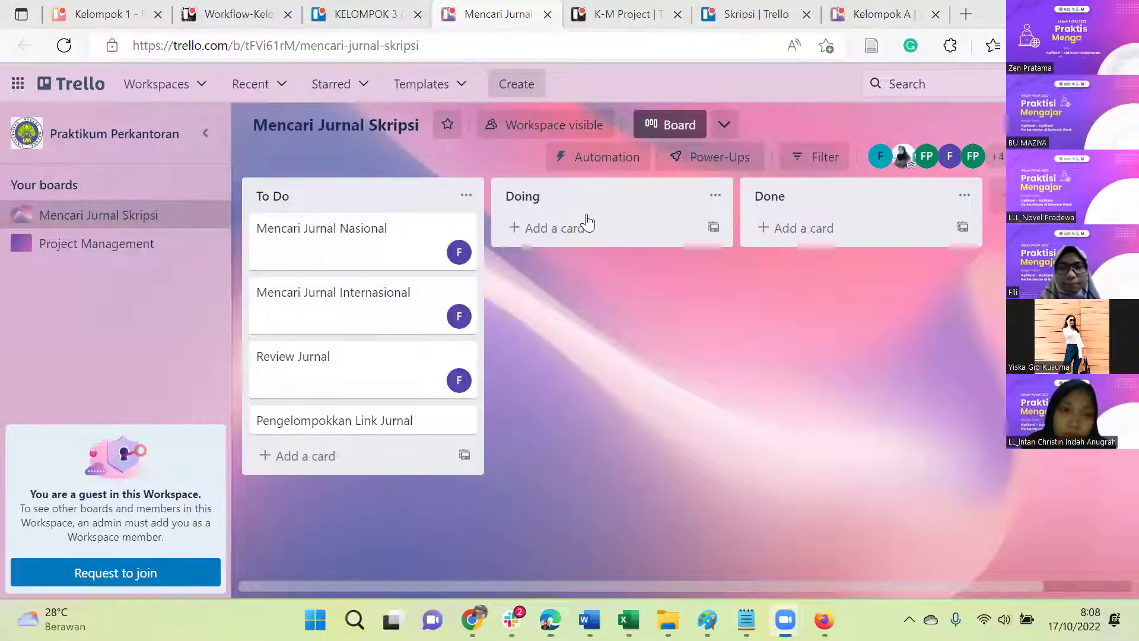
pyautogui.click(619, 14)
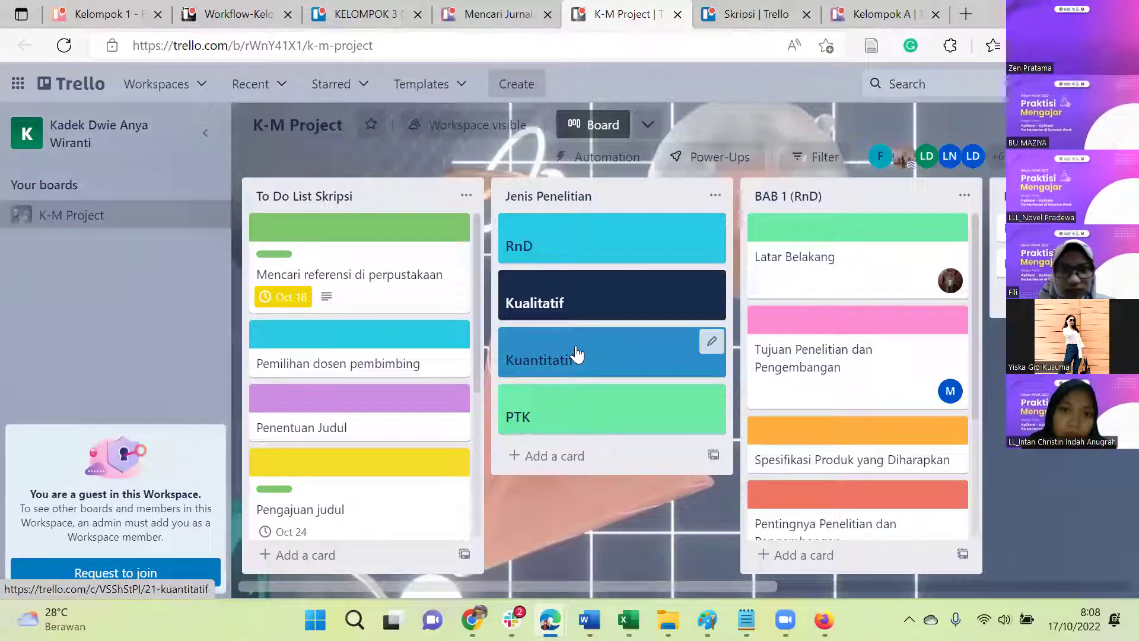
pyautogui.hscroll(5, 577, 354)
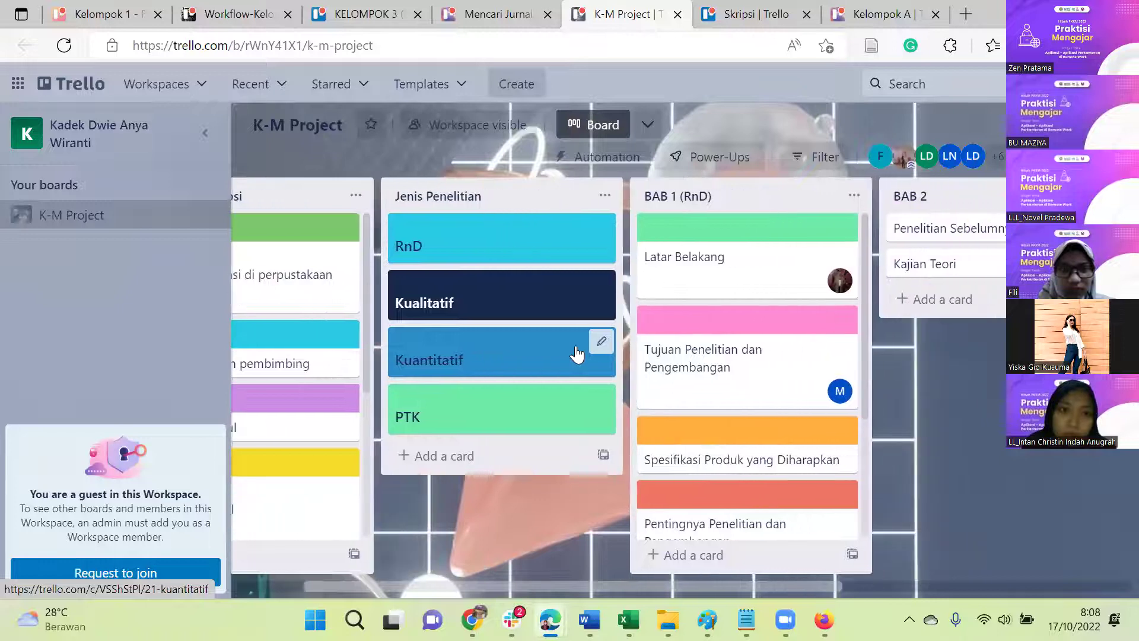
pyautogui.hscroll(2, 575, 350)
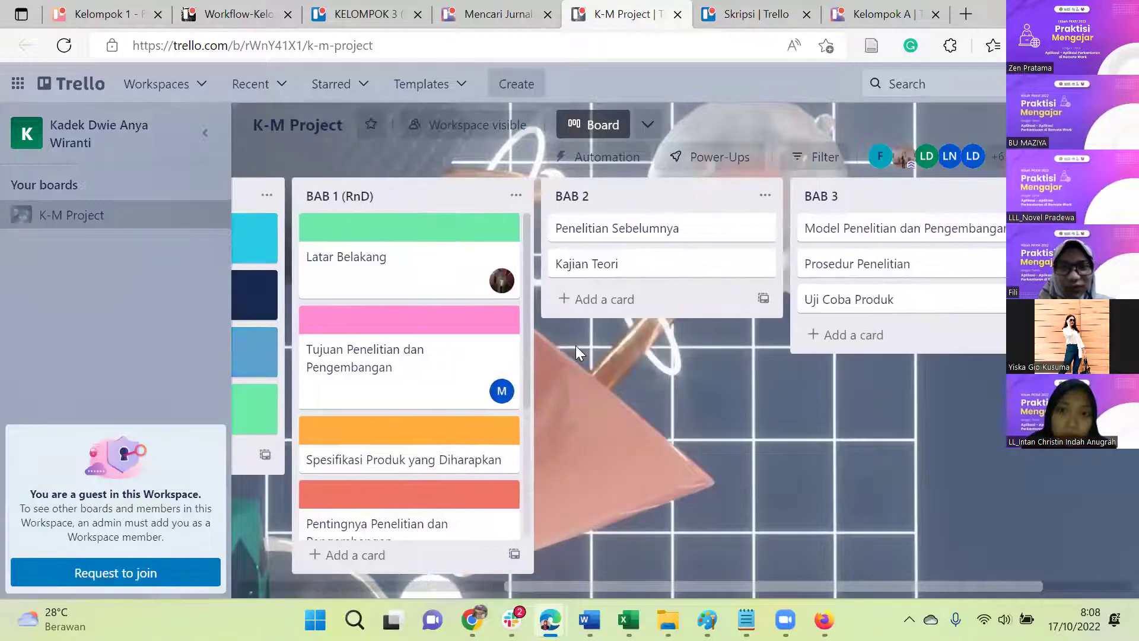
pyautogui.hscroll(-6, 576, 346)
pyautogui.hscroll(-2, 576, 349)
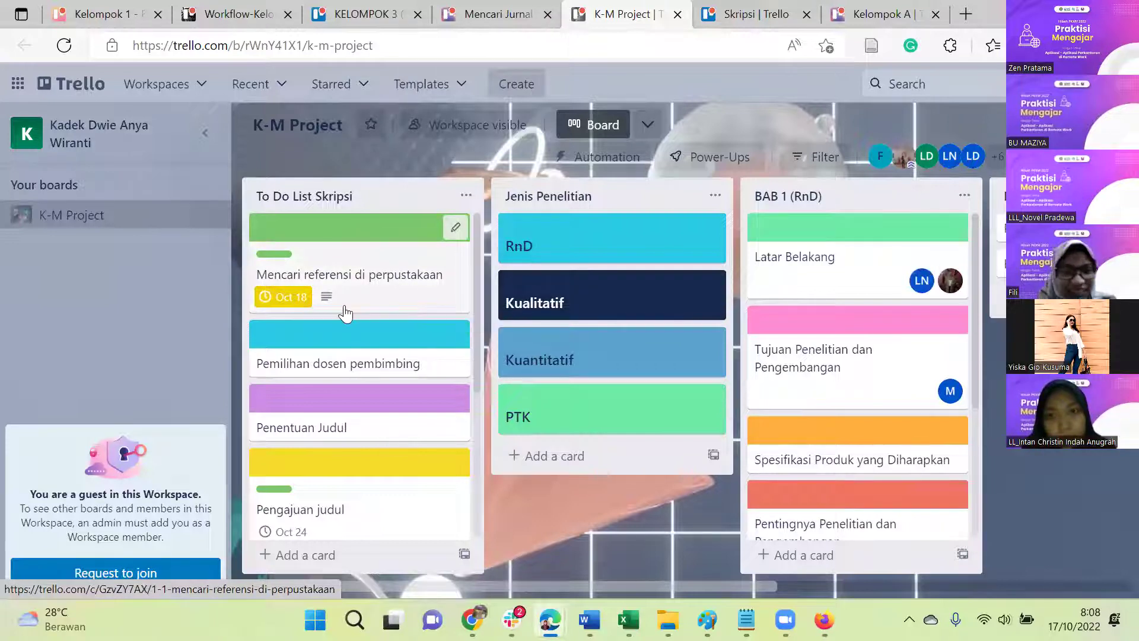
# Step: Read the cards in the To Do List Skripsi list down to Menyusun Bab 3
pyautogui.scroll(-1, 345, 313)
pyautogui.scroll(-1, 345, 313)
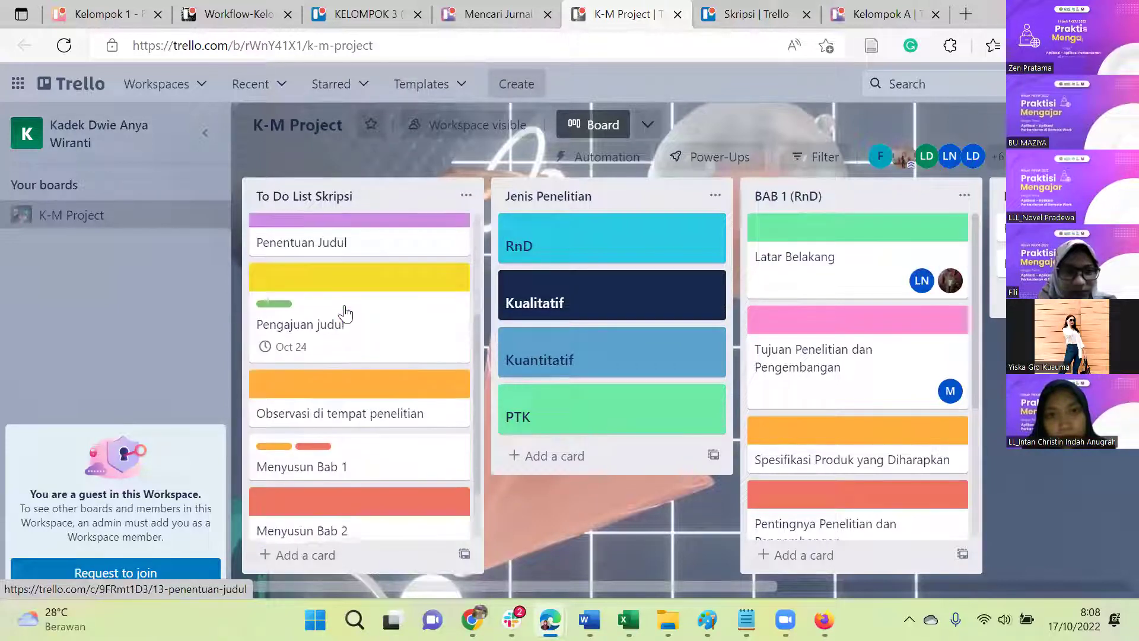
pyautogui.scroll(-1, 345, 313)
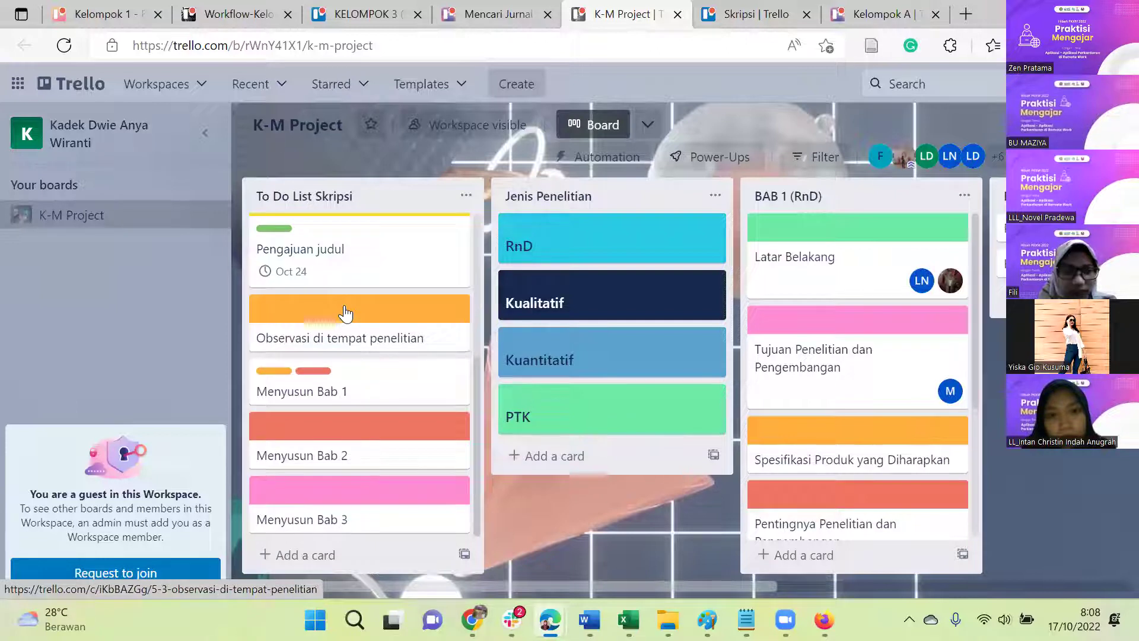
# Step: Review the cards in the K-M Project board's To Do List Skripsi and BAB 1 (RnD) lists, and view the Skripsi board
pyautogui.scroll(3, 345, 312)
pyautogui.scroll(-2, 853, 304)
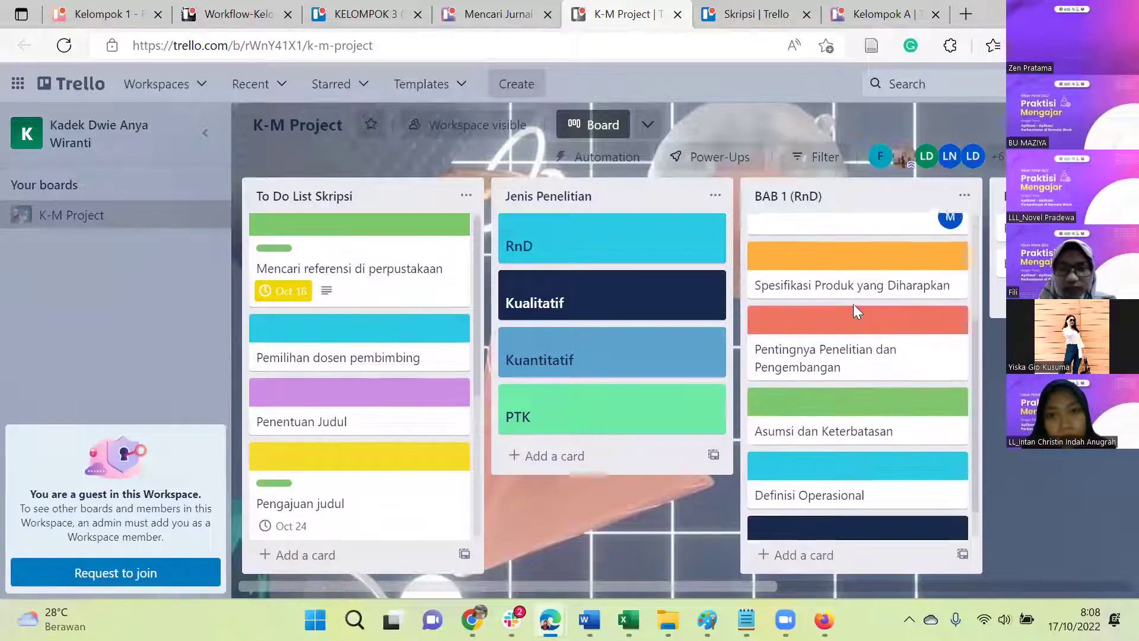
pyautogui.scroll(-1, 853, 304)
pyautogui.scroll(3, 854, 312)
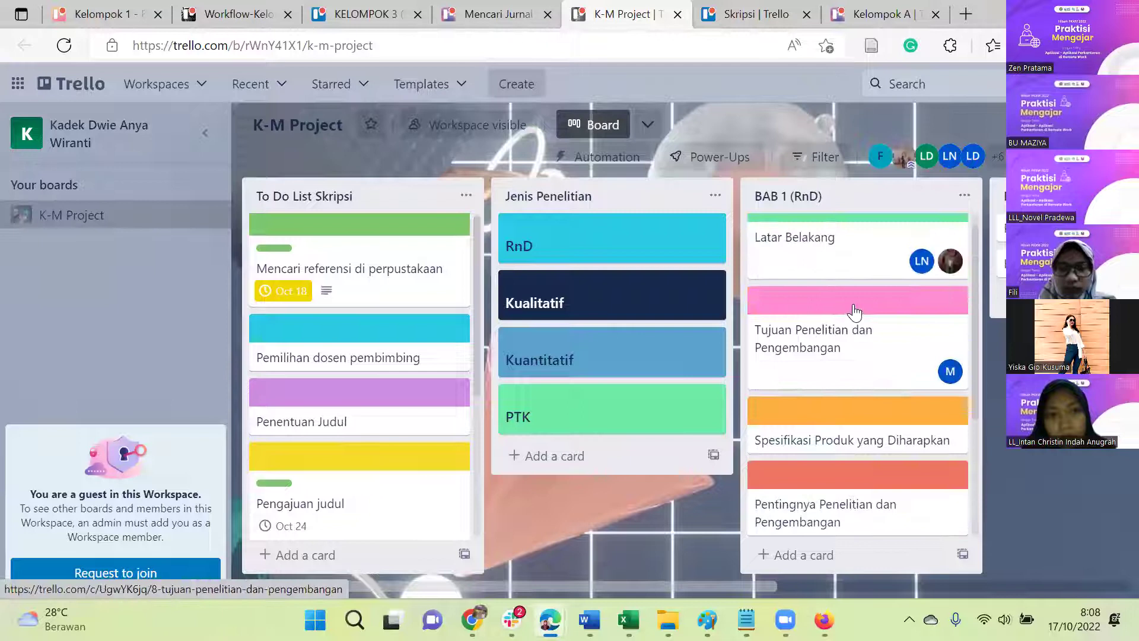
pyautogui.click(757, 14)
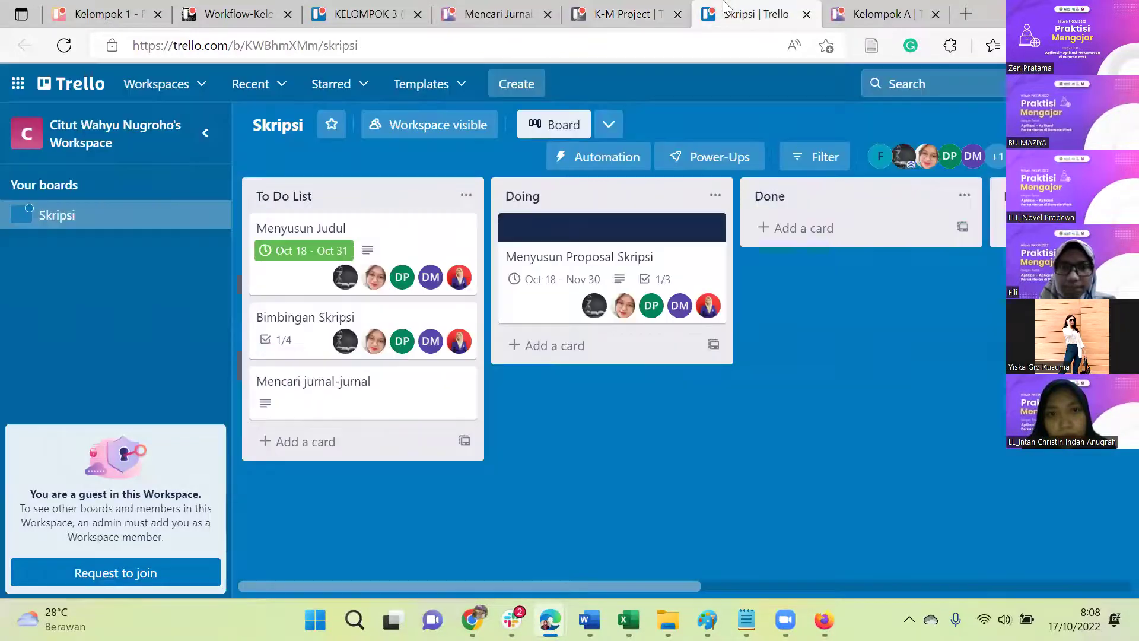
# Step: Switch to Slack, follow the wedding-organizer Trello invite link in kelompok-3, and join the Wedding Organizer board
pyautogui.click(511, 620)
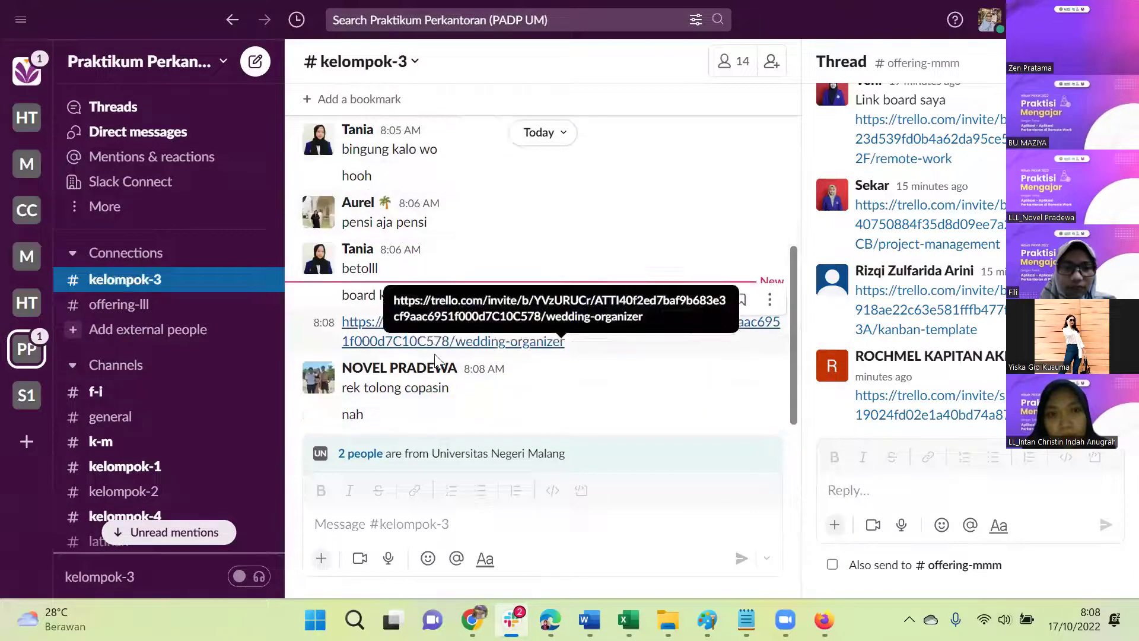
pyautogui.click(468, 333)
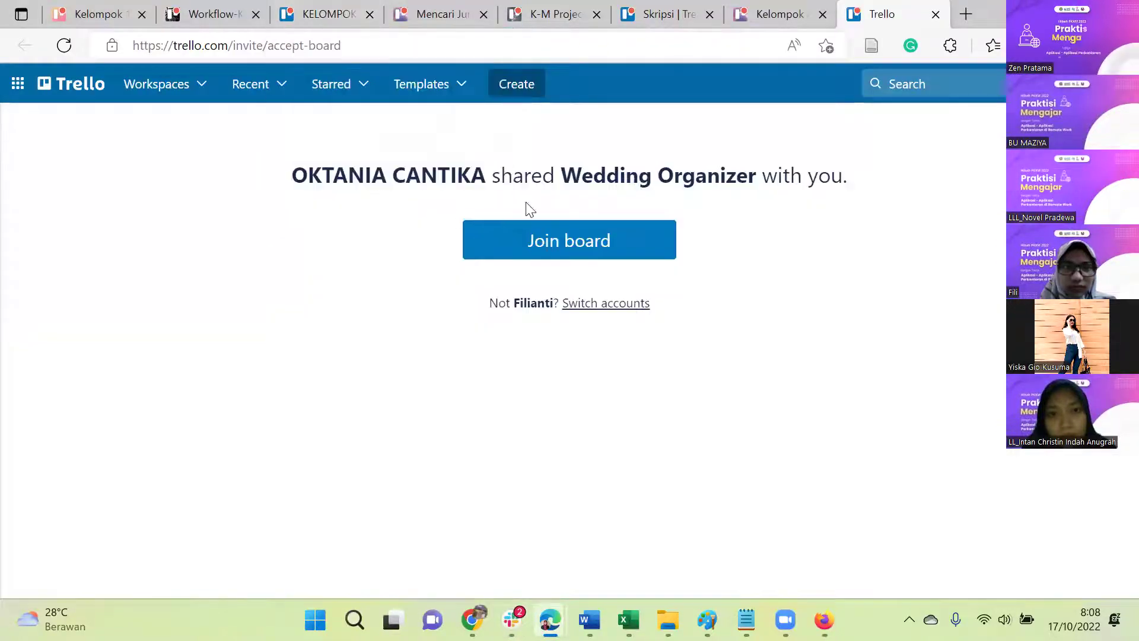
pyautogui.click(542, 232)
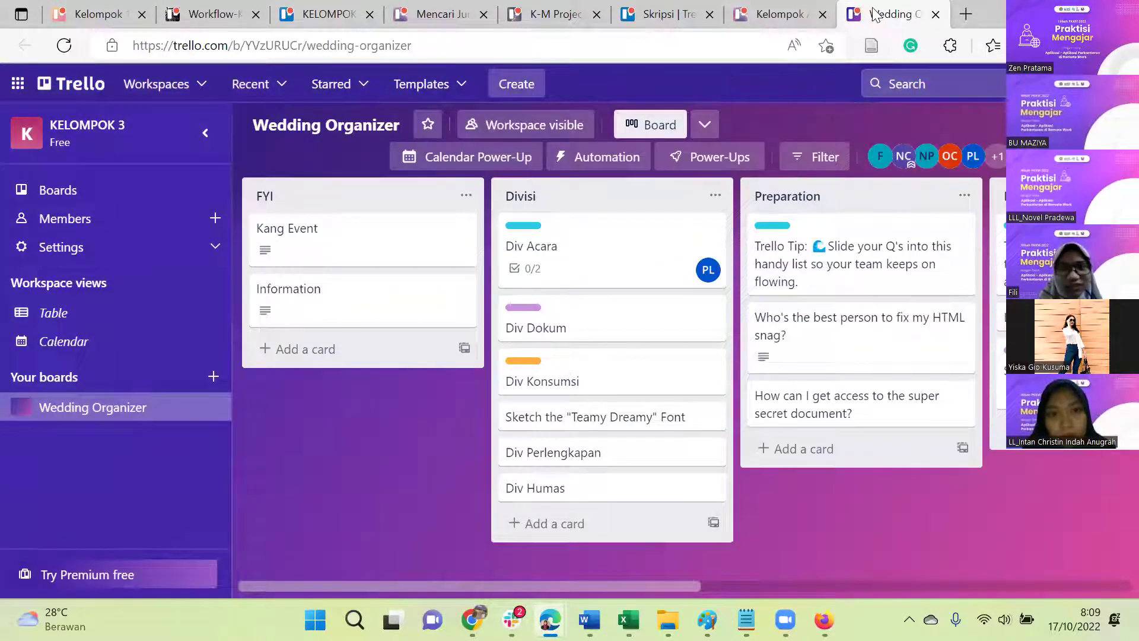
# Step: Close the KELOMPOK 3 workspace page and place the group 3 board's tab just before Mencari Jurnal Skripsi
pyautogui.click(334, 13)
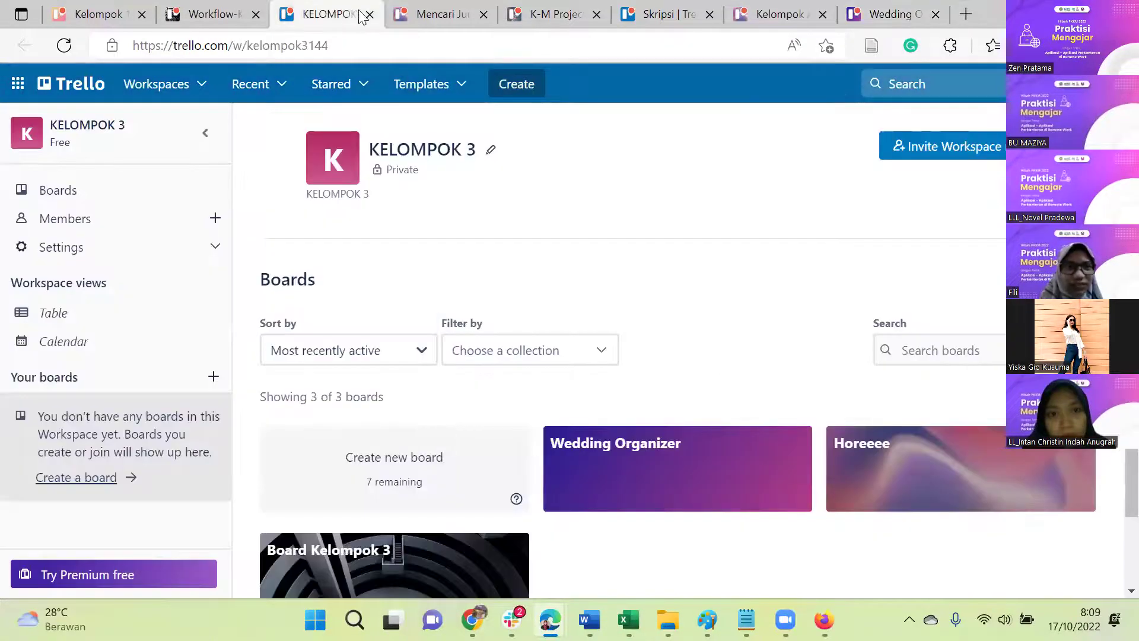
pyautogui.click(368, 14)
pyautogui.moveTo(771, 14); pyautogui.dragTo(356, 15)
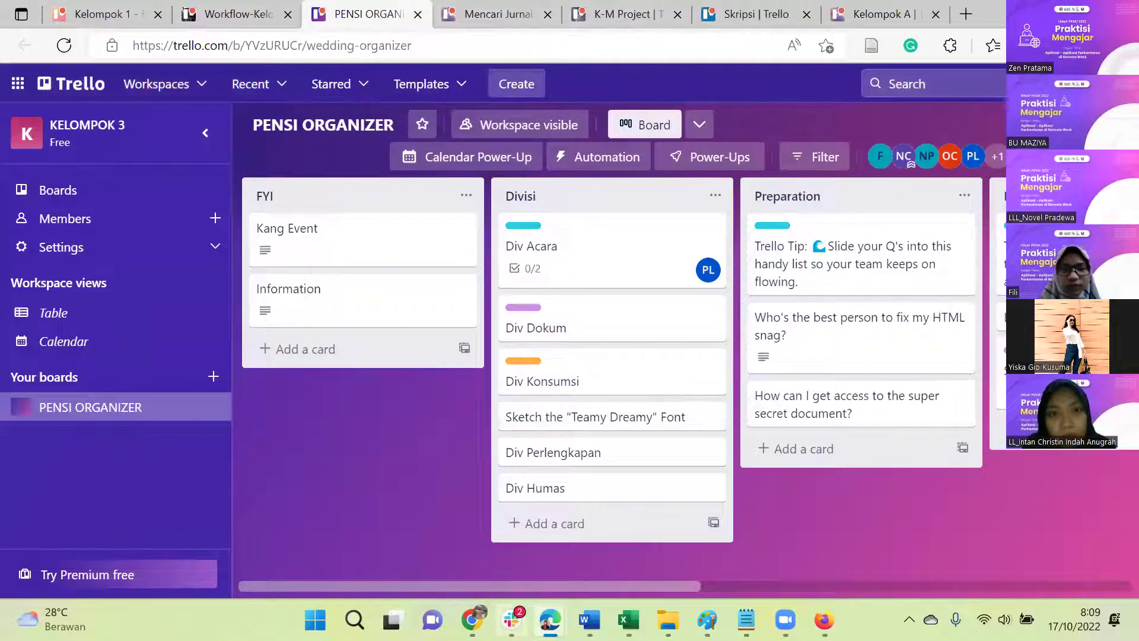
# Step: Switch to Slack and read the messages posted today in the kelompok-4 channel
pyautogui.click(511, 619)
pyautogui.scroll(-3, 133, 450)
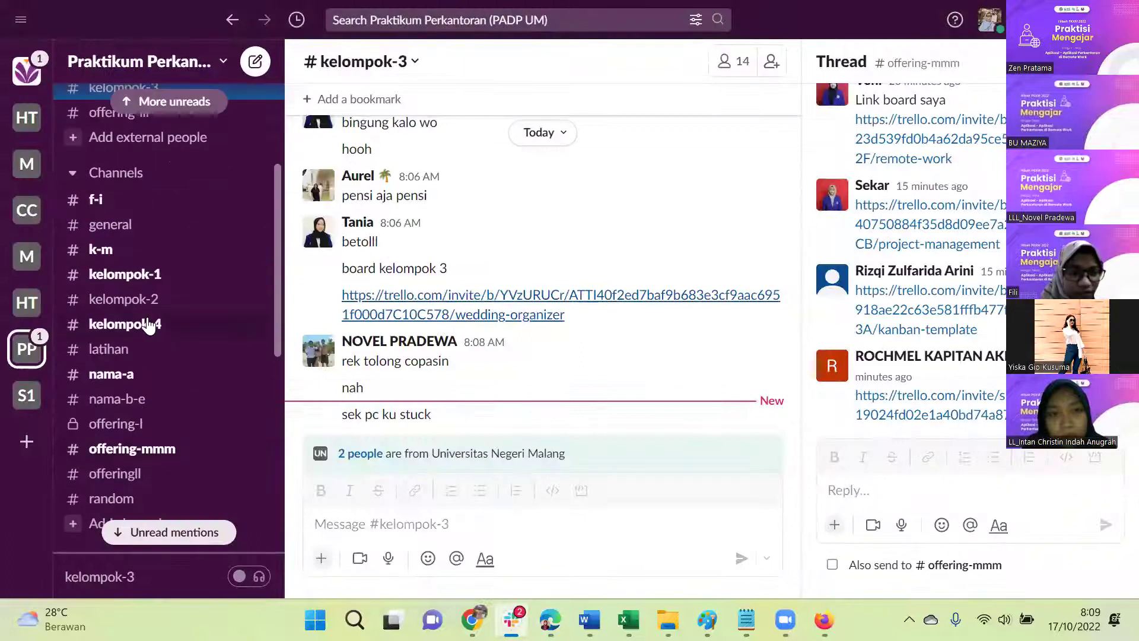
pyautogui.click(148, 325)
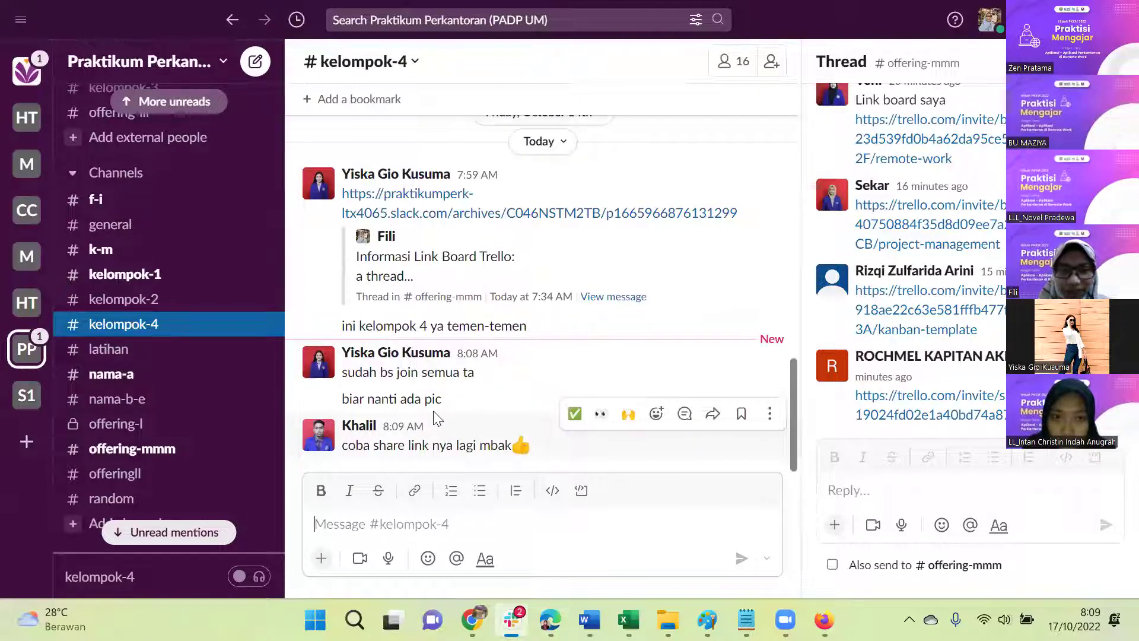
pyautogui.scroll(3, 502, 356)
pyautogui.scroll(-3, 502, 356)
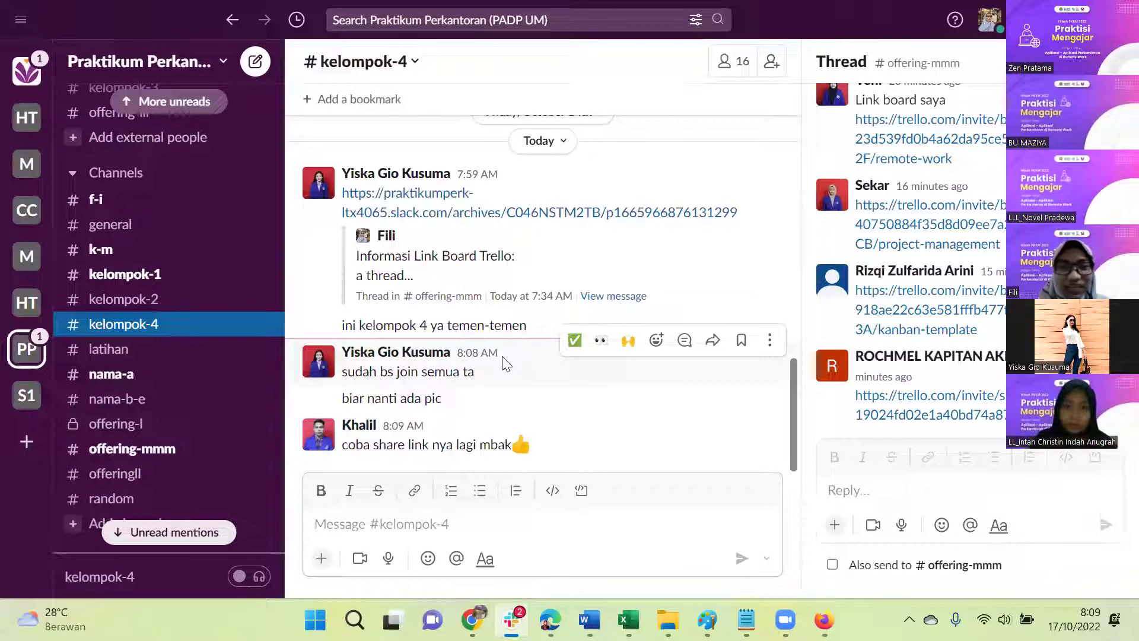
pyautogui.scroll(1, 504, 359)
pyautogui.scroll(-1, 504, 358)
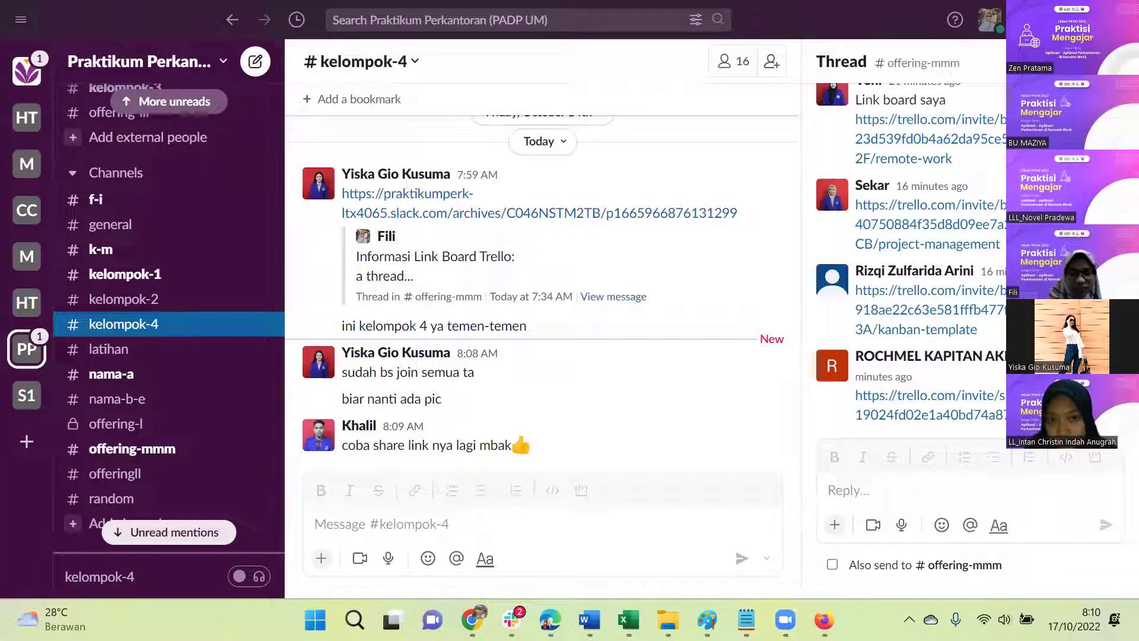
pyautogui.press('capslock')
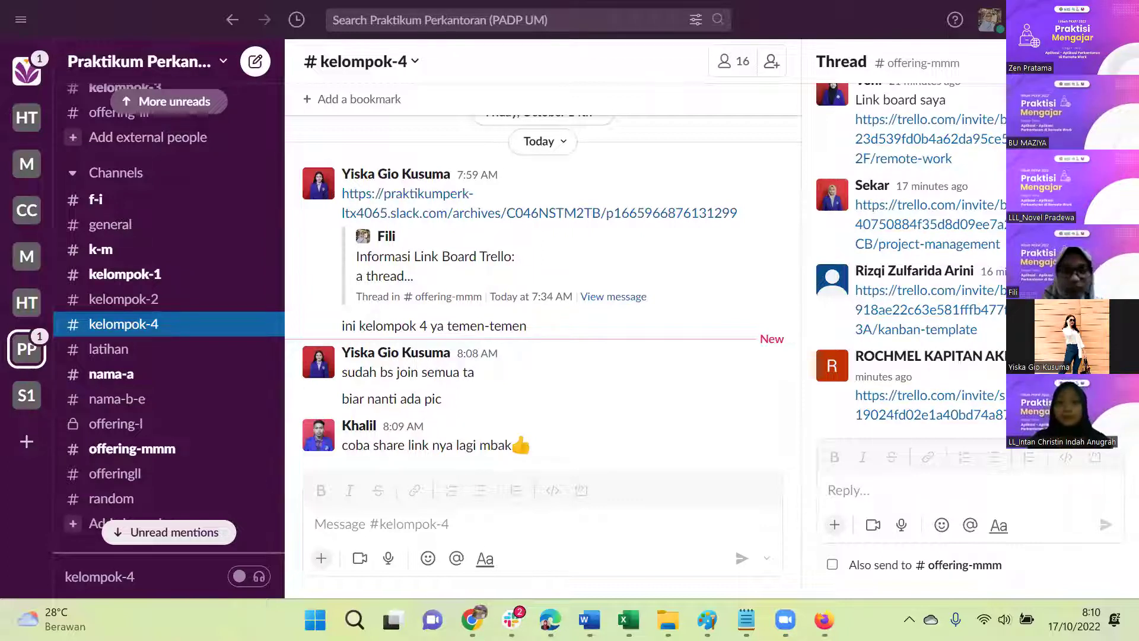
# Step: Return to Trello's PENSI ORGANIZER board, look across its lists, and create and copy a board share link
pyautogui.moveTo(550, 620)
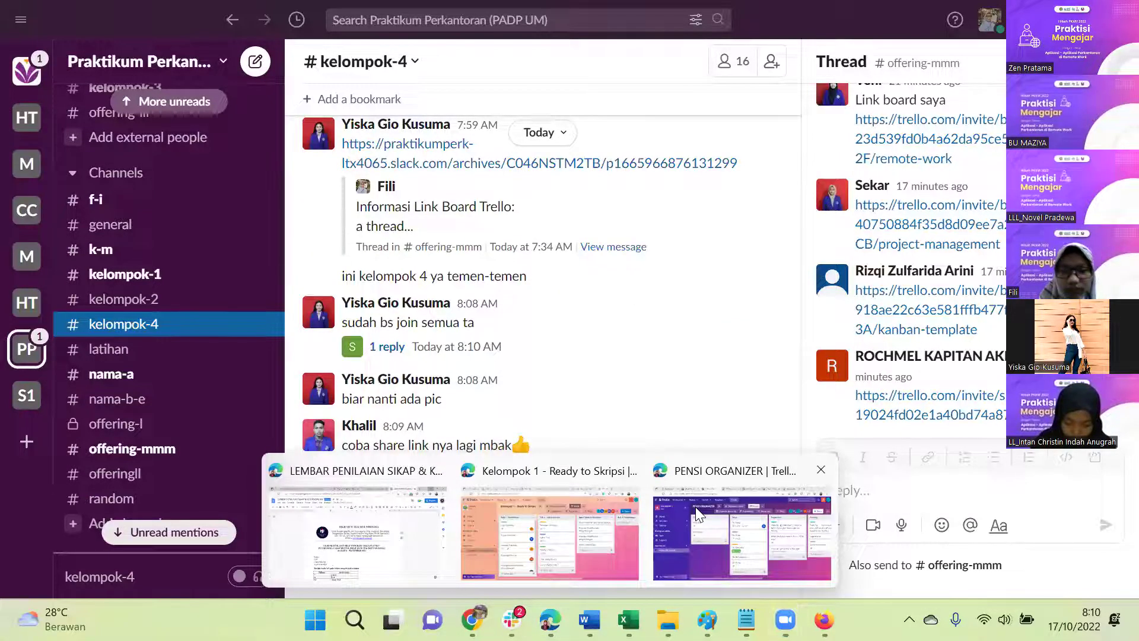
pyautogui.click(696, 509)
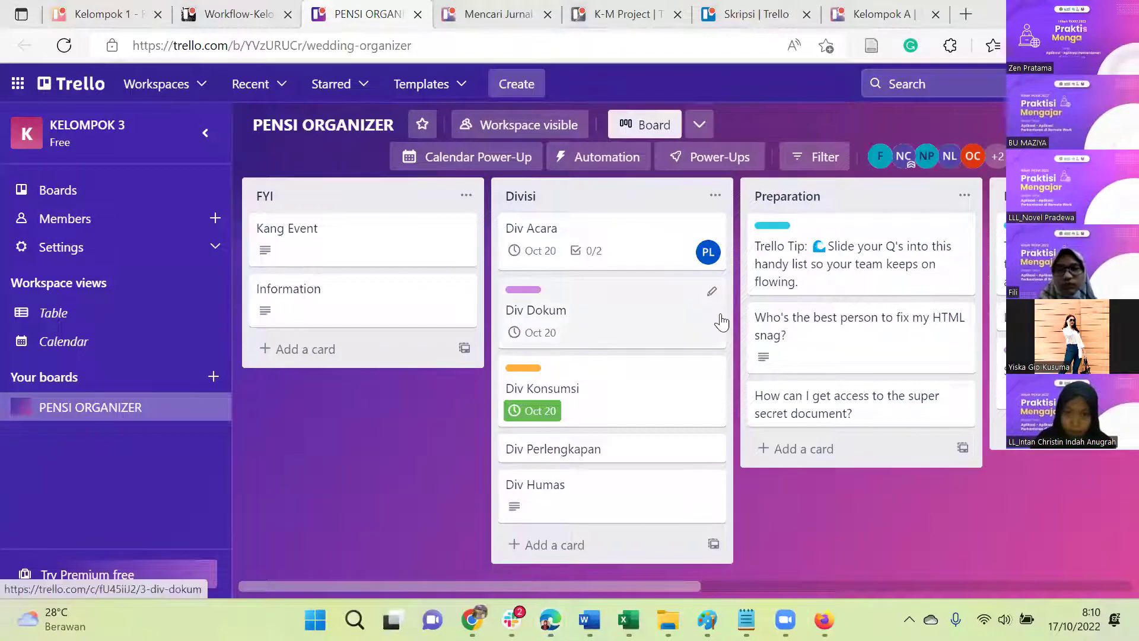
pyautogui.hscroll(3, 720, 321)
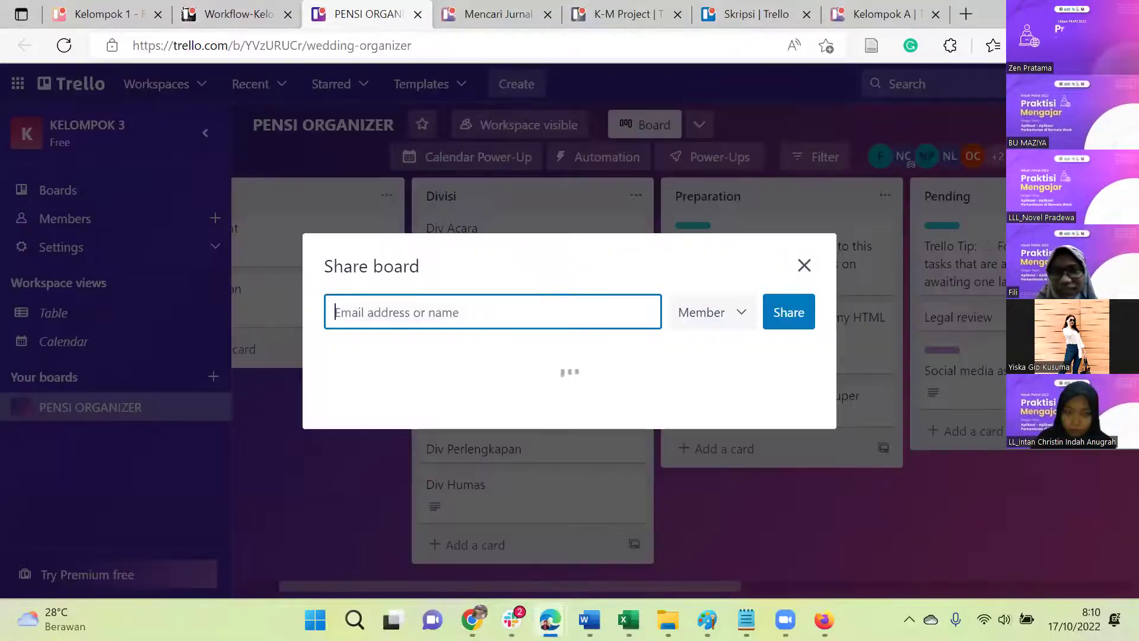
pyautogui.click(997, 156)
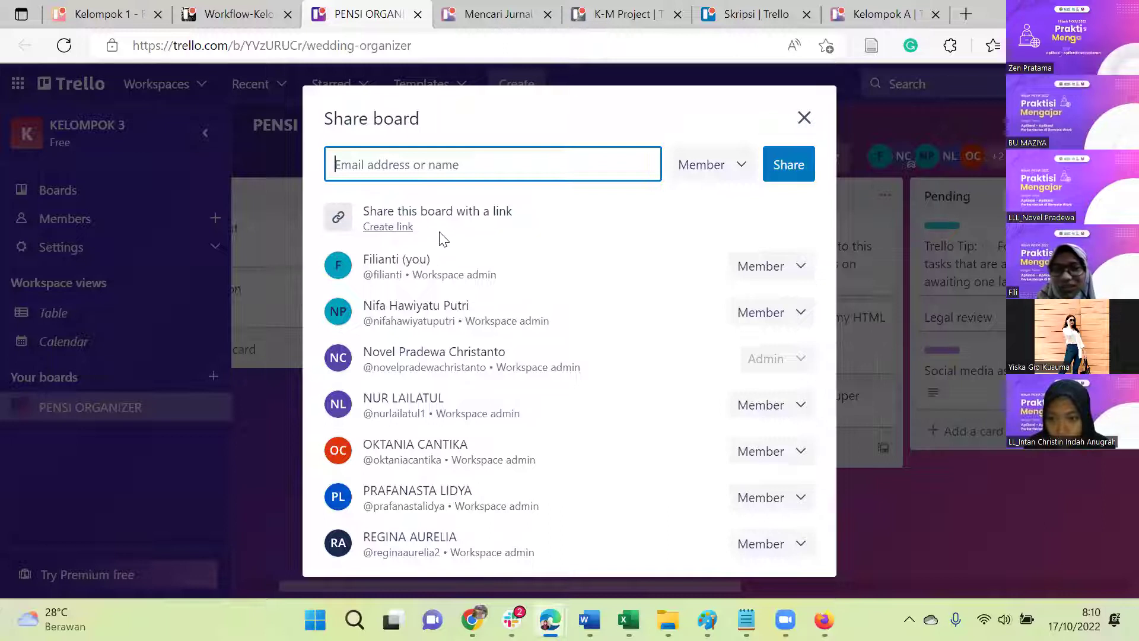
pyautogui.click(398, 228)
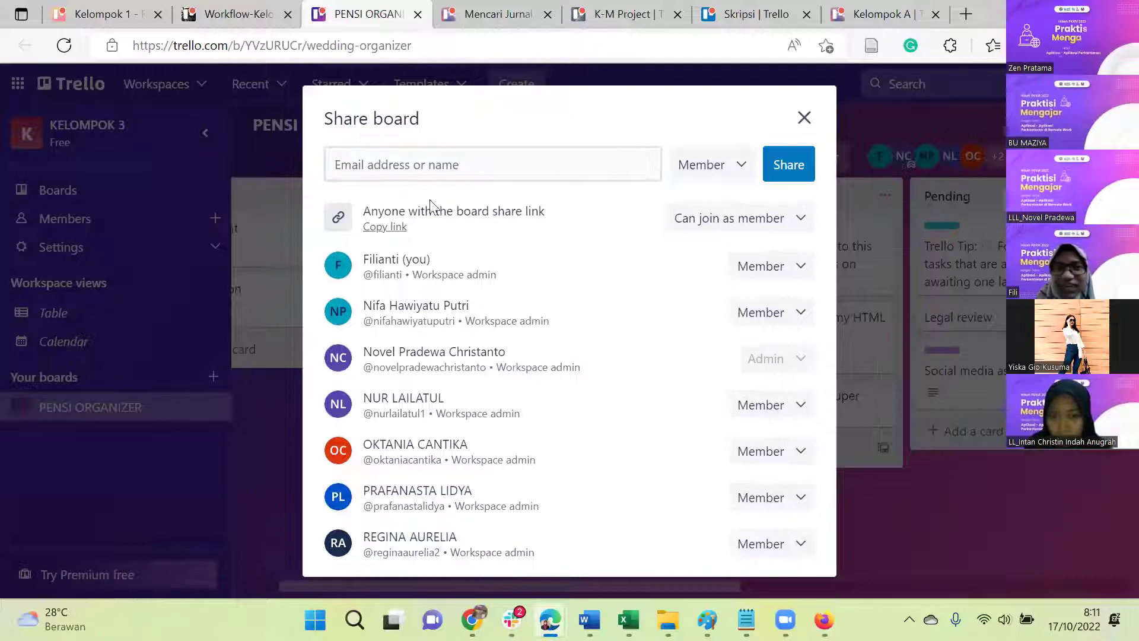
pyautogui.click(384, 227)
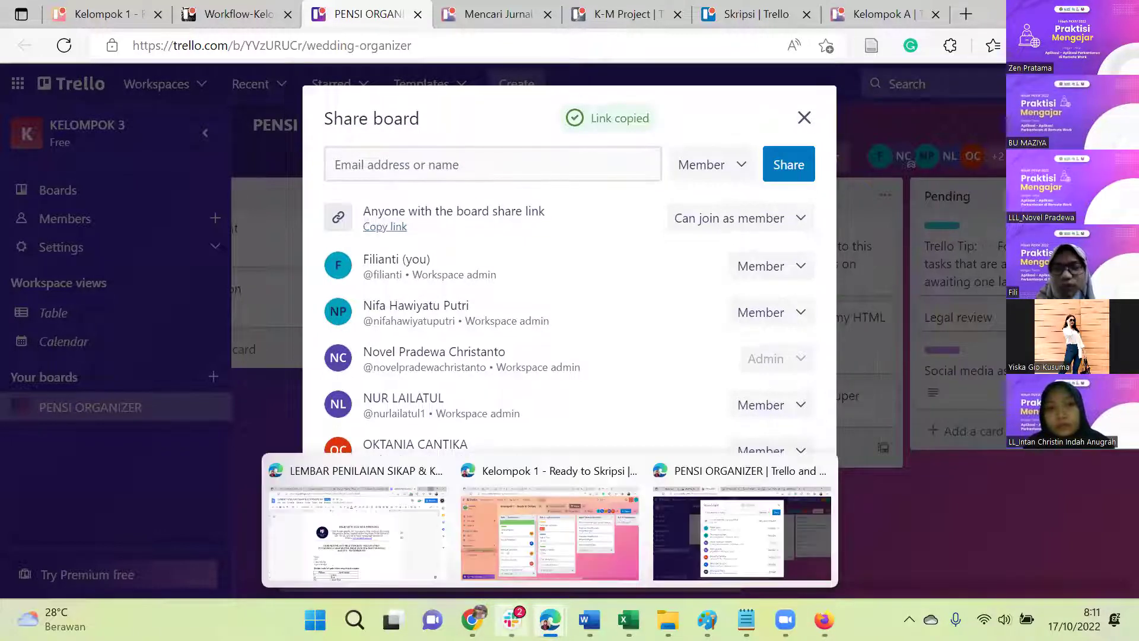
# Step: Switch to Slack and read the reply to the "sudah bs join semua ta" message and the latest kelompok-4 posts
pyautogui.click(468, 522)
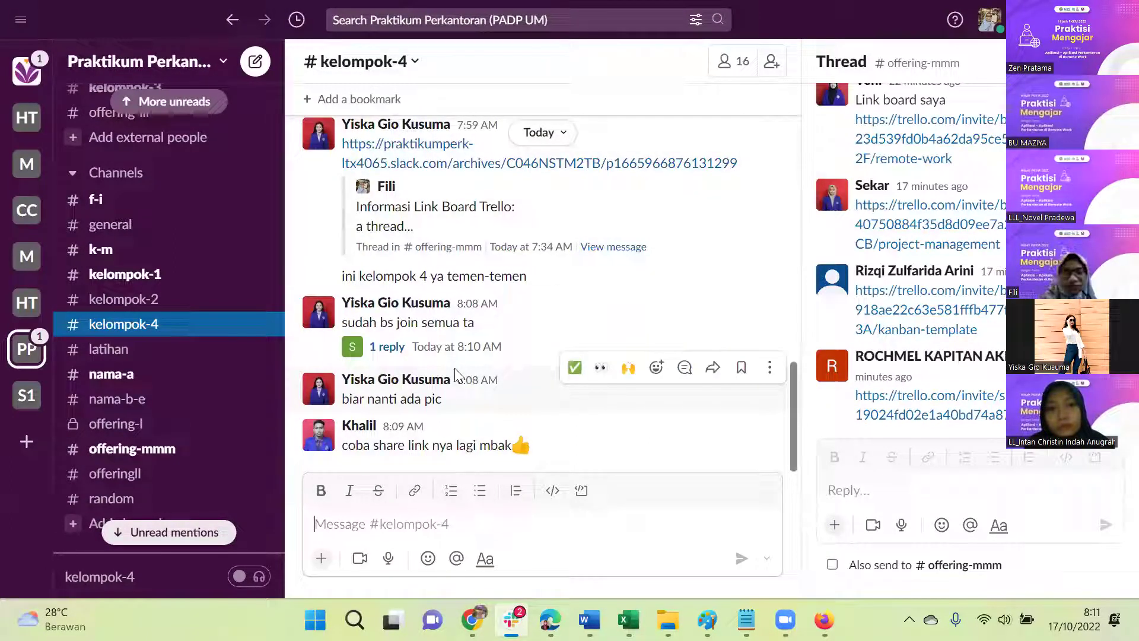
pyautogui.click(388, 347)
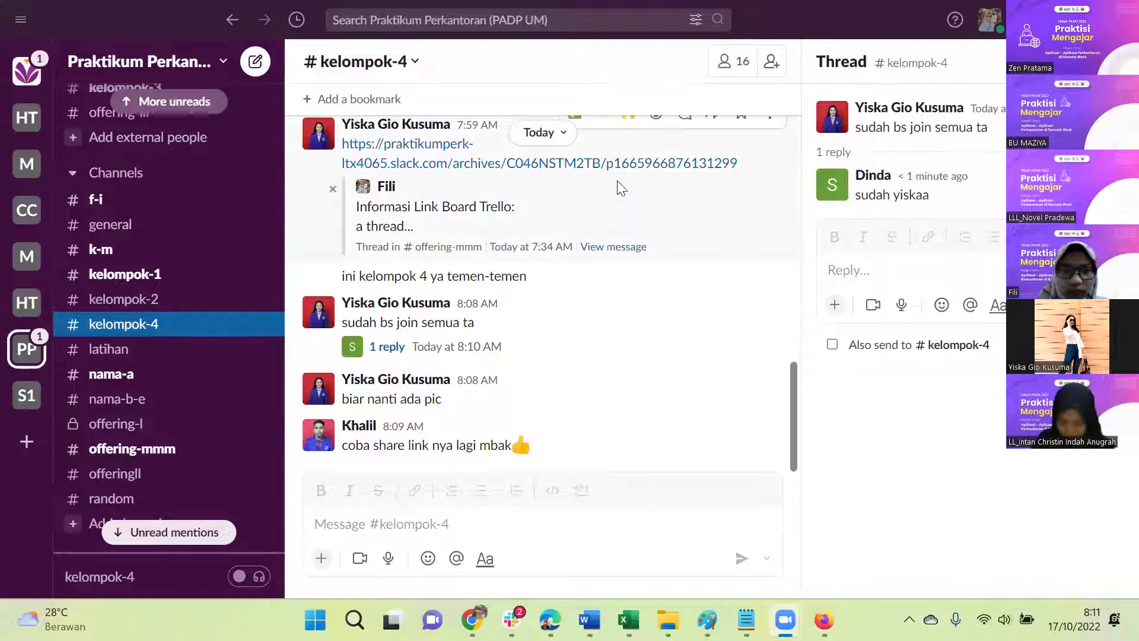
pyautogui.scroll(1, 617, 180)
pyautogui.scroll(-1, 617, 190)
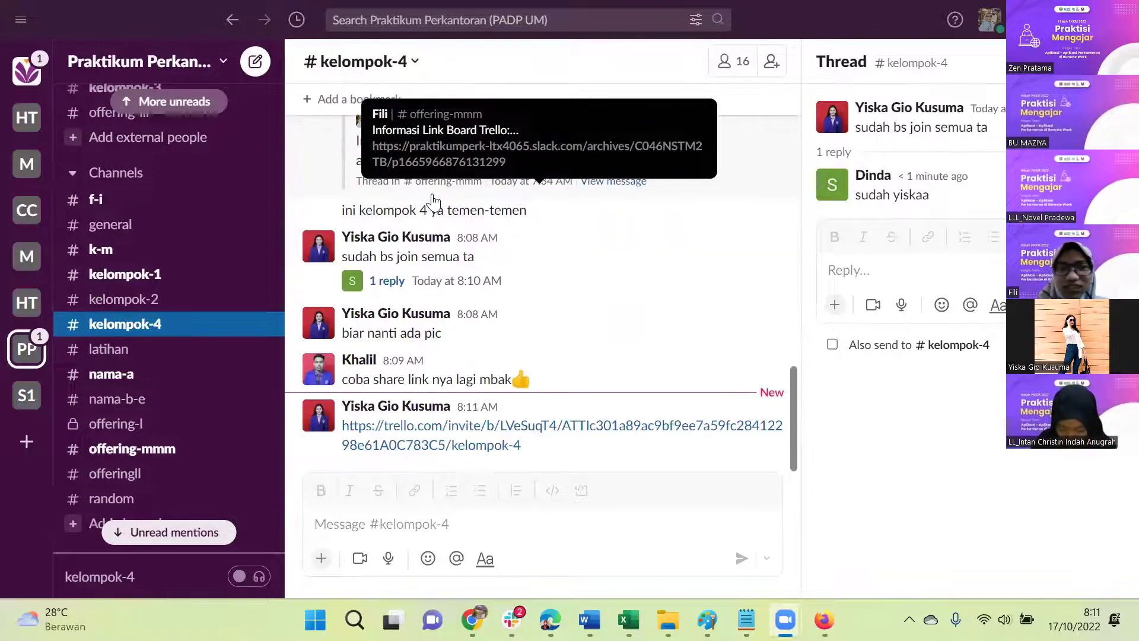
# Step: Join the Kelompok-4 Trello board from its newly posted invite link and place its tab right after PENSI ORGANIZER
pyautogui.click(437, 437)
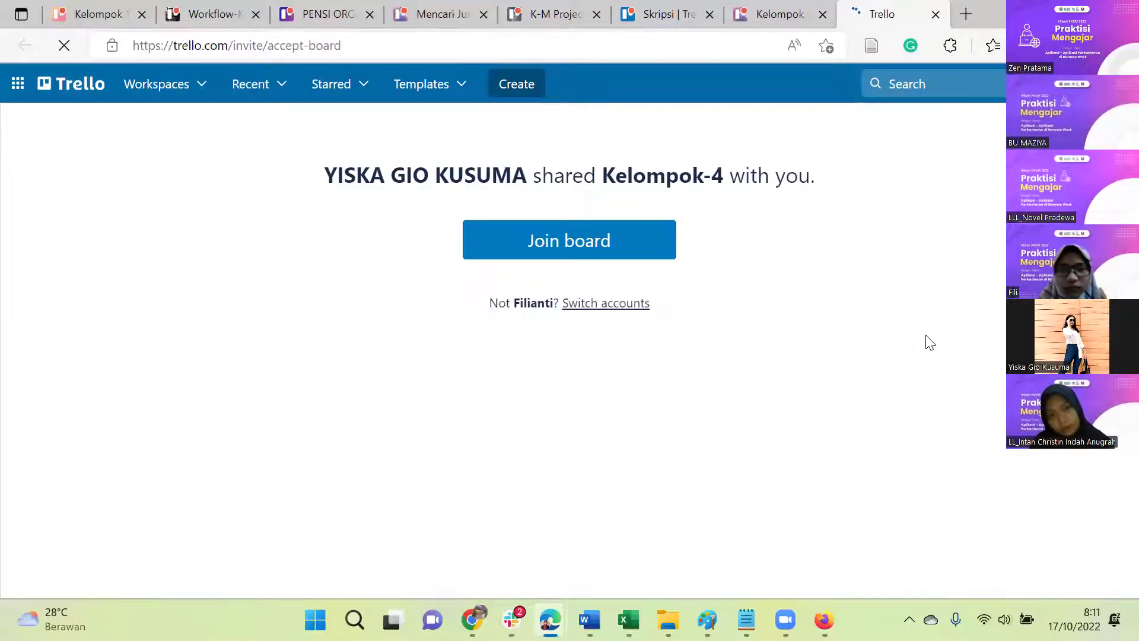
pyautogui.click(591, 249)
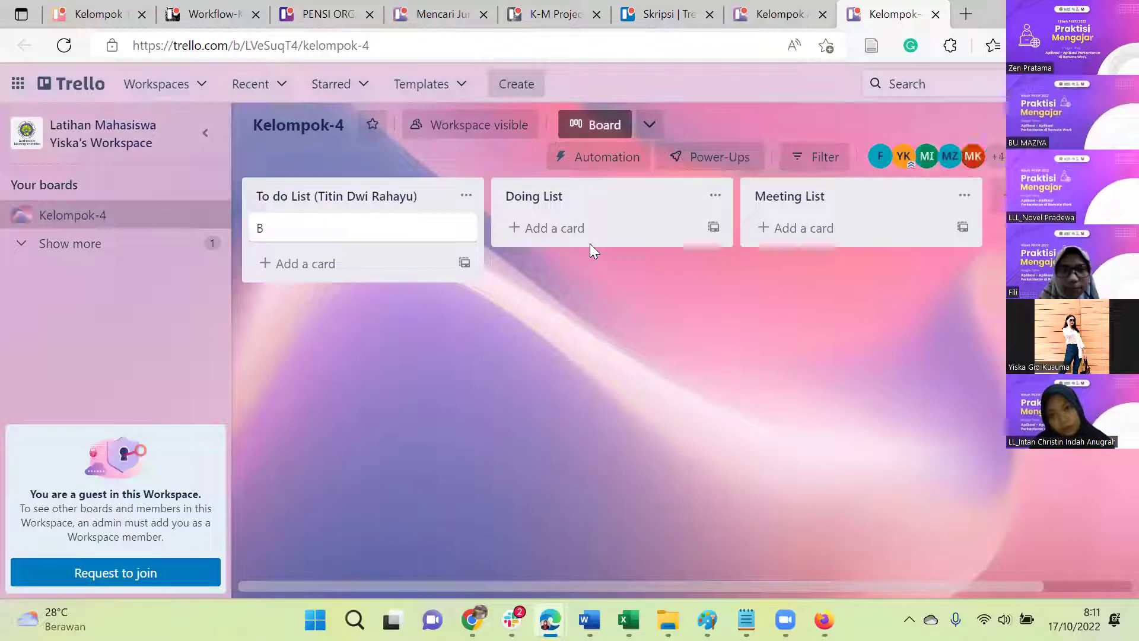
pyautogui.moveTo(872, 22); pyautogui.dragTo(447, 36)
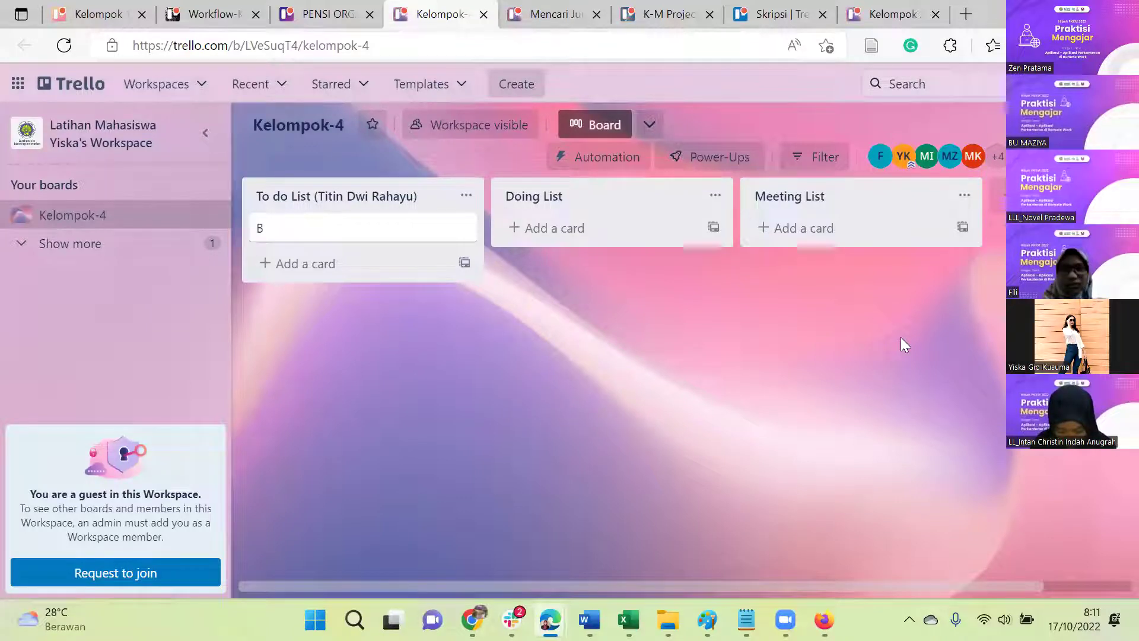
# Step: Return to Slack and look through the threads of the offering channels, down to the older discussions
pyautogui.click(512, 620)
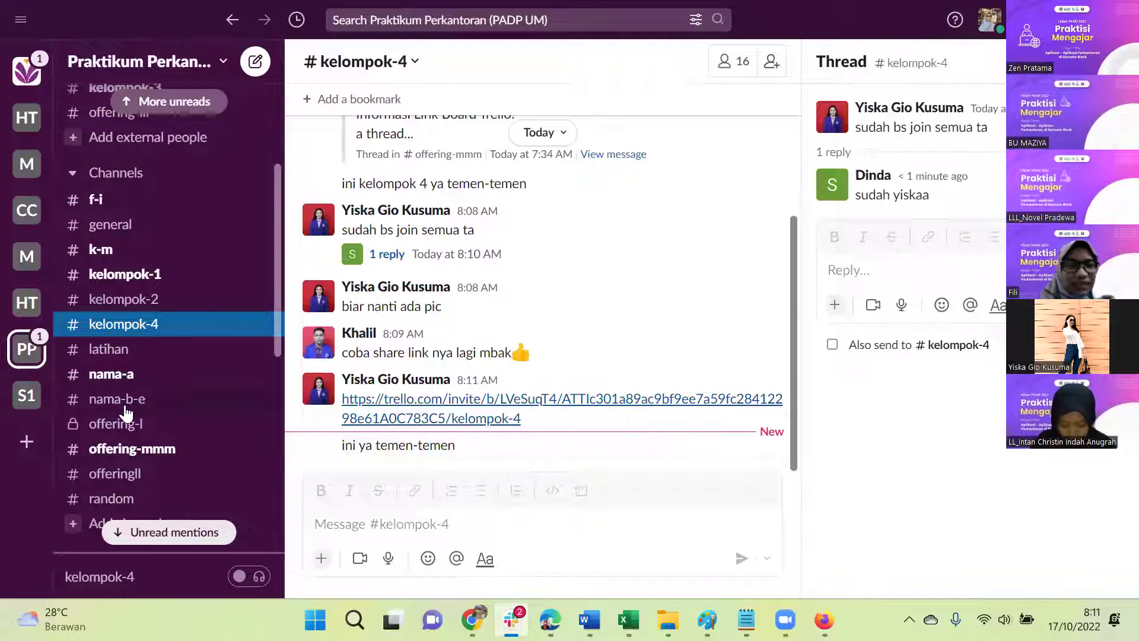
pyautogui.scroll(3, 126, 413)
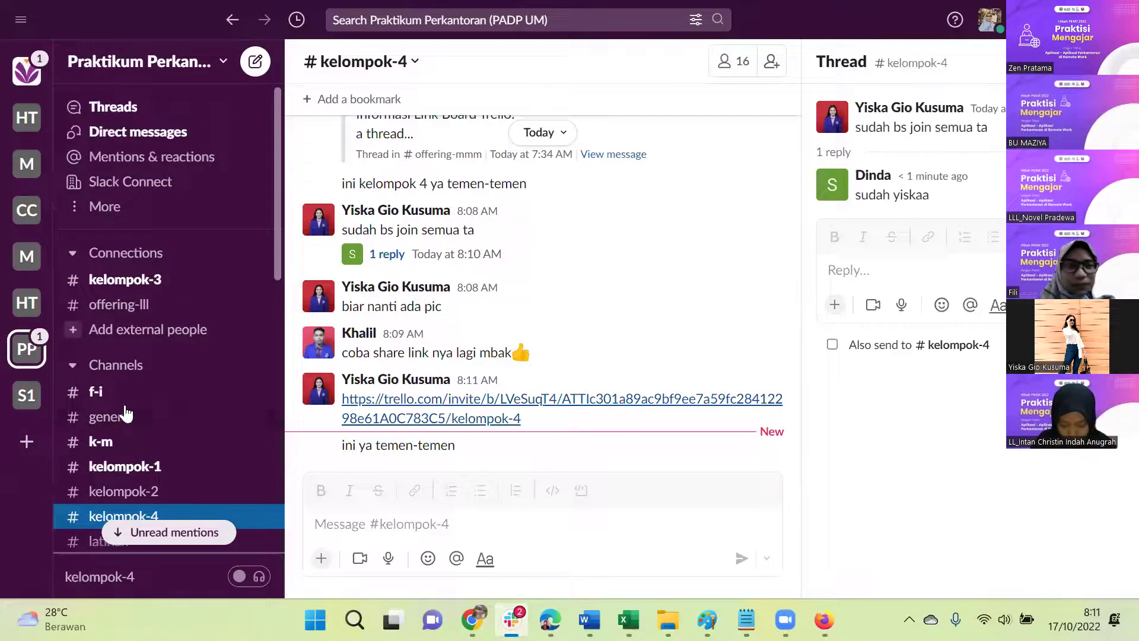
pyautogui.click(107, 109)
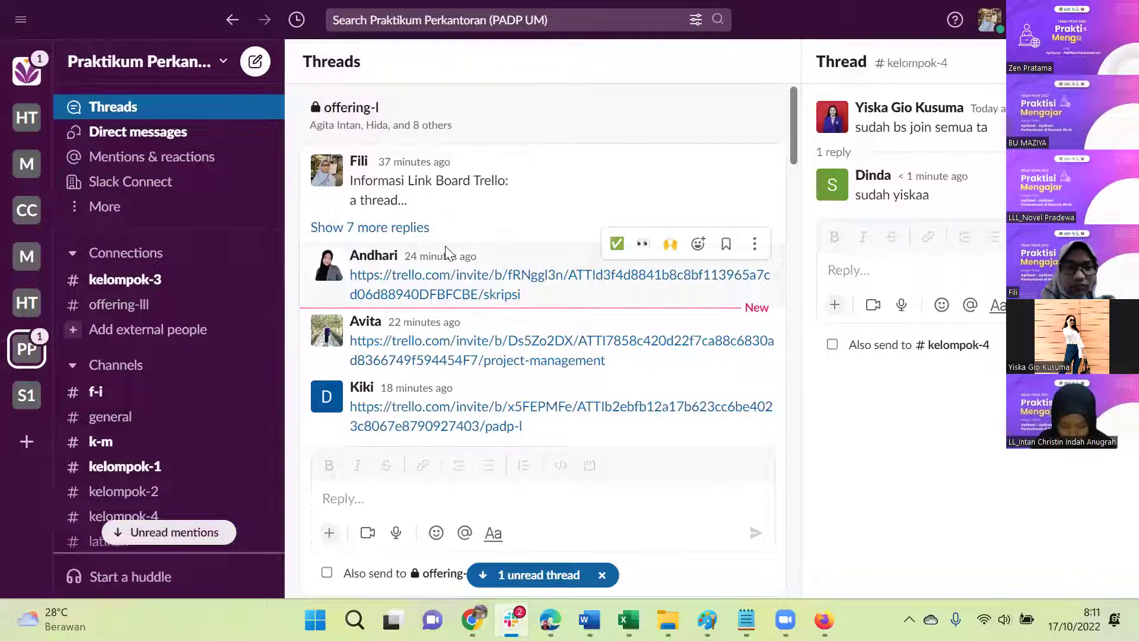
pyautogui.scroll(-10, 444, 246)
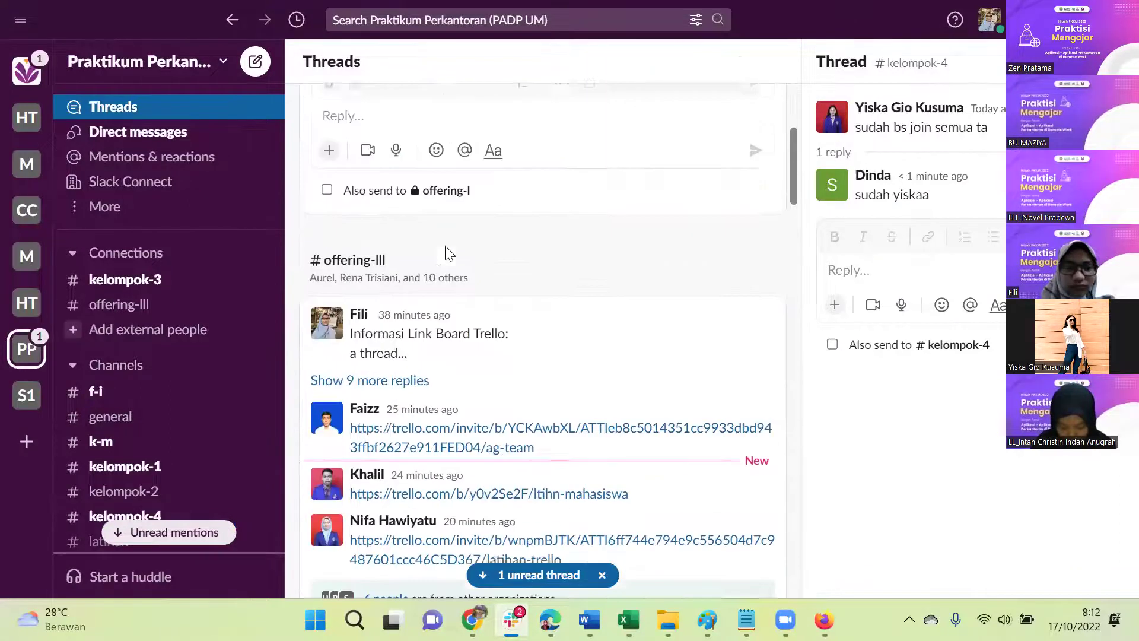
pyautogui.scroll(-10, 445, 245)
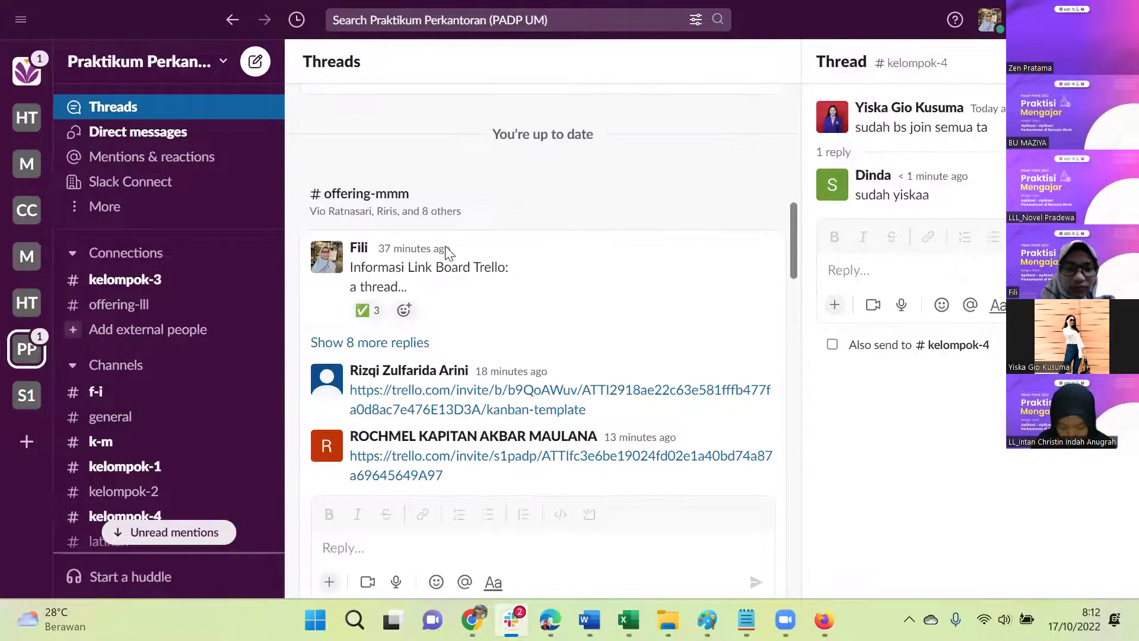
pyautogui.scroll(-10, 445, 246)
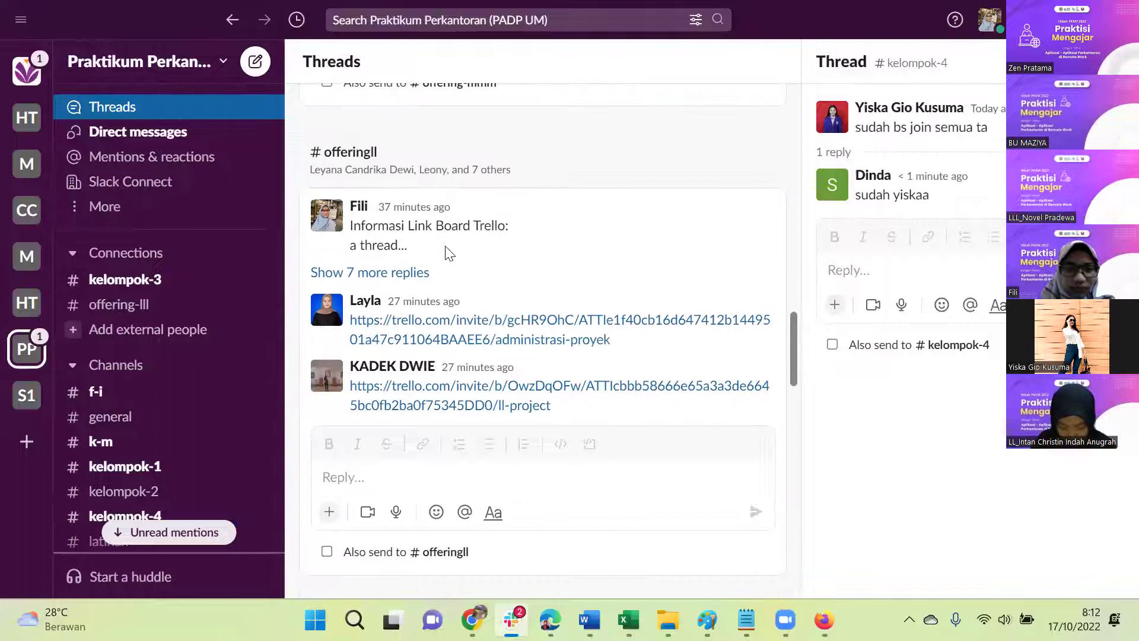
pyautogui.scroll(-2, 445, 246)
pyautogui.scroll(-10, 157, 351)
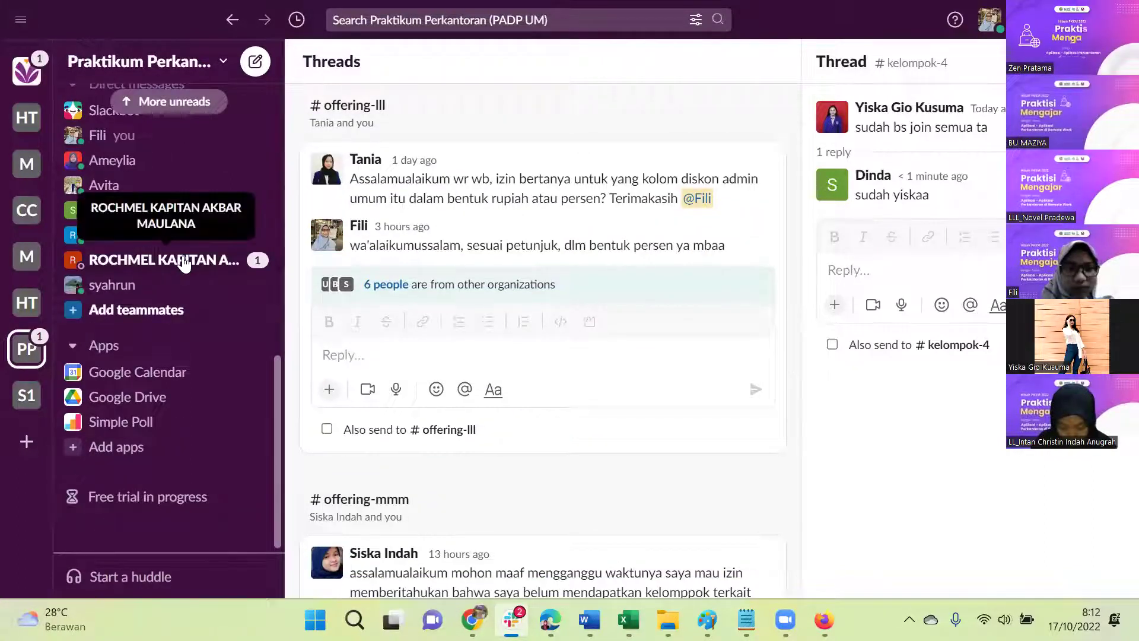
# Step: Read the unread direct message from a student, and open the kelompok-1 channel to view its latest messages
pyautogui.click(183, 262)
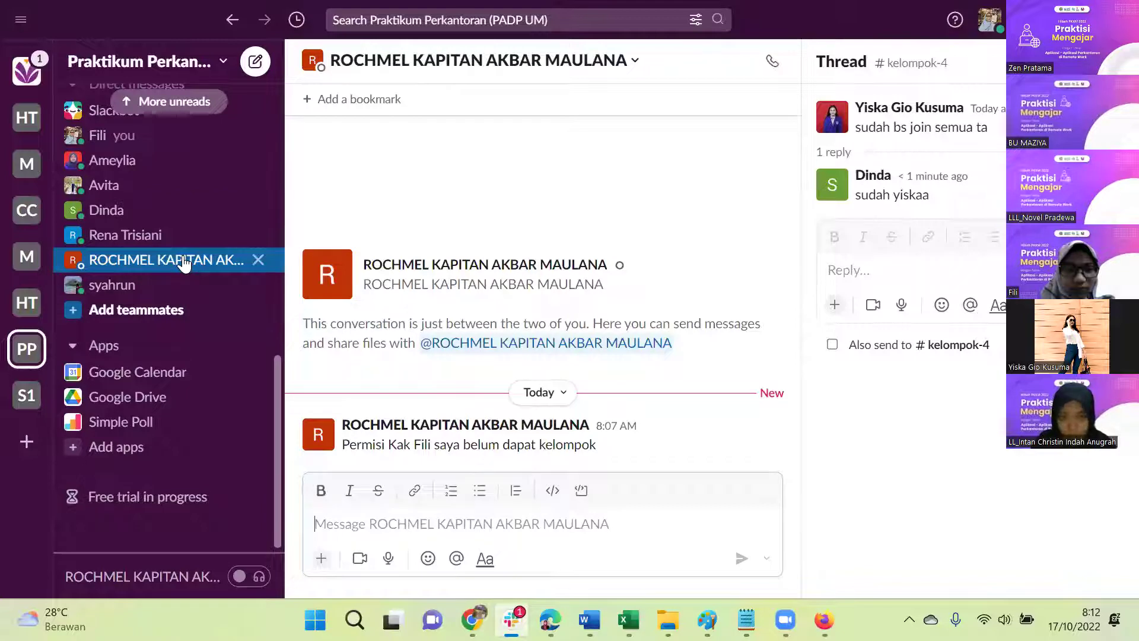
pyautogui.scroll(10, 183, 260)
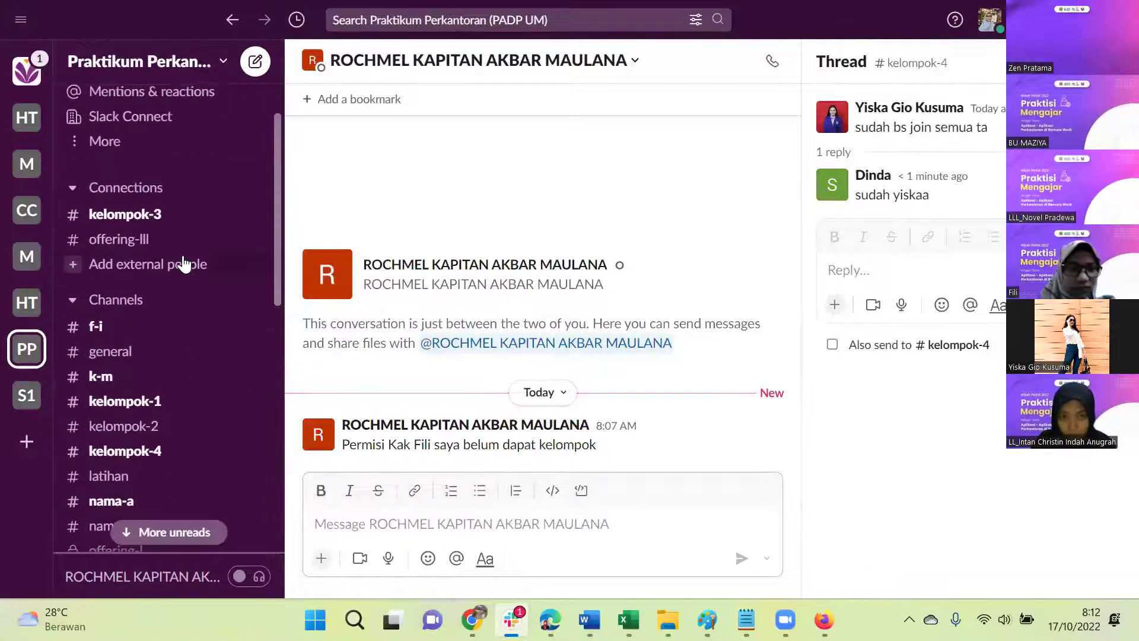
pyautogui.scroll(-1, 175, 305)
pyautogui.click(159, 332)
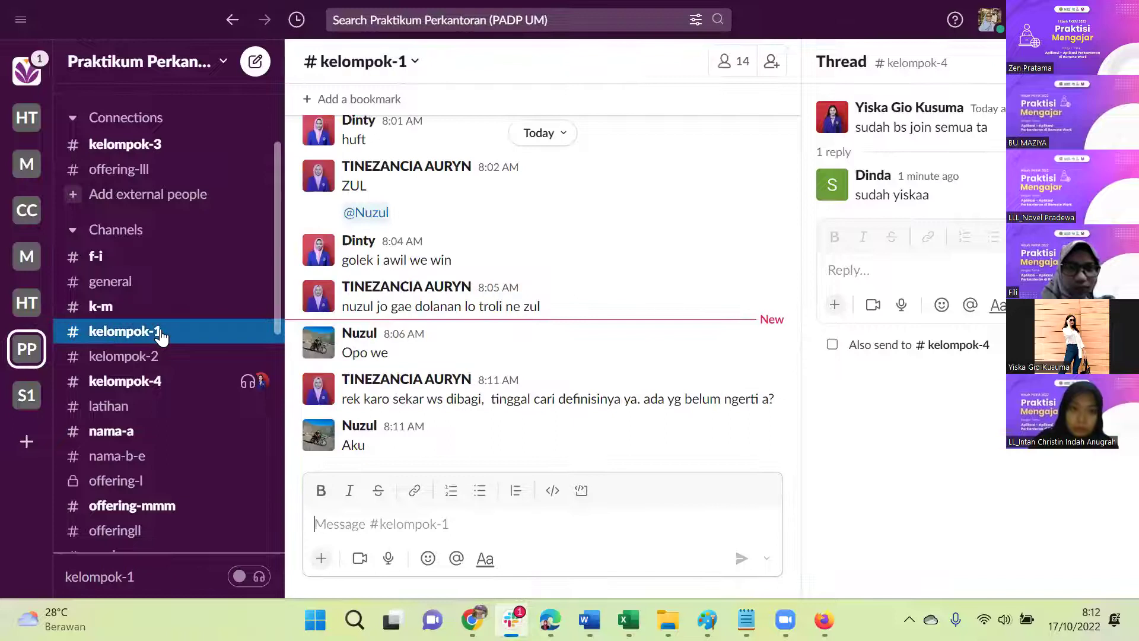
# Step: Add the student without a group, found by searching for the first name, to the kelompok-2 channel
pyautogui.click(157, 359)
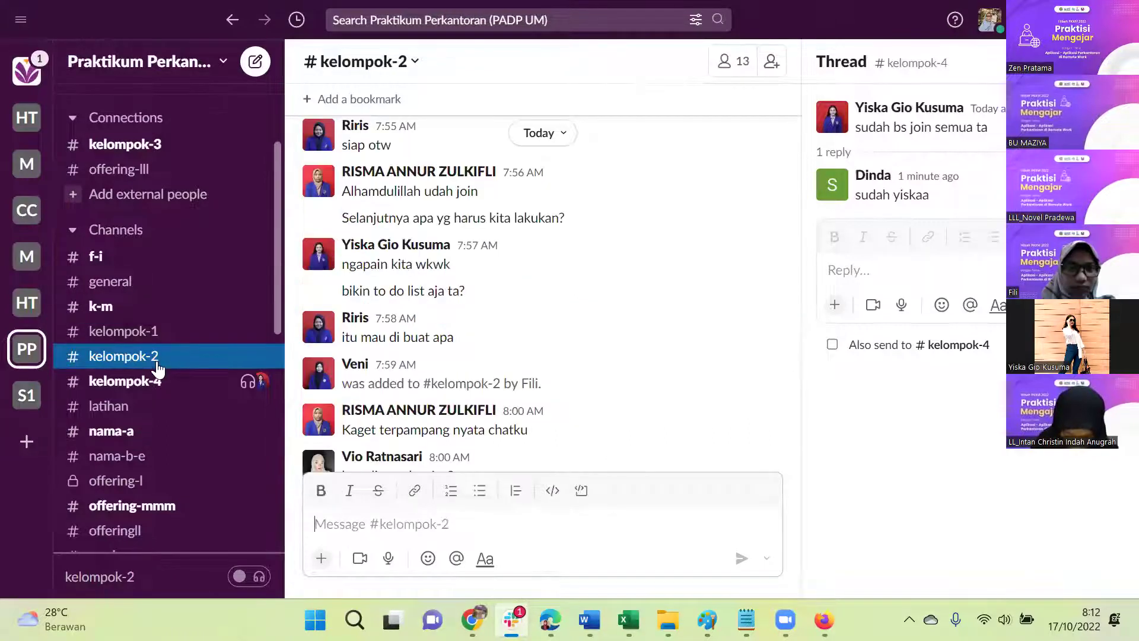
pyautogui.click(768, 60)
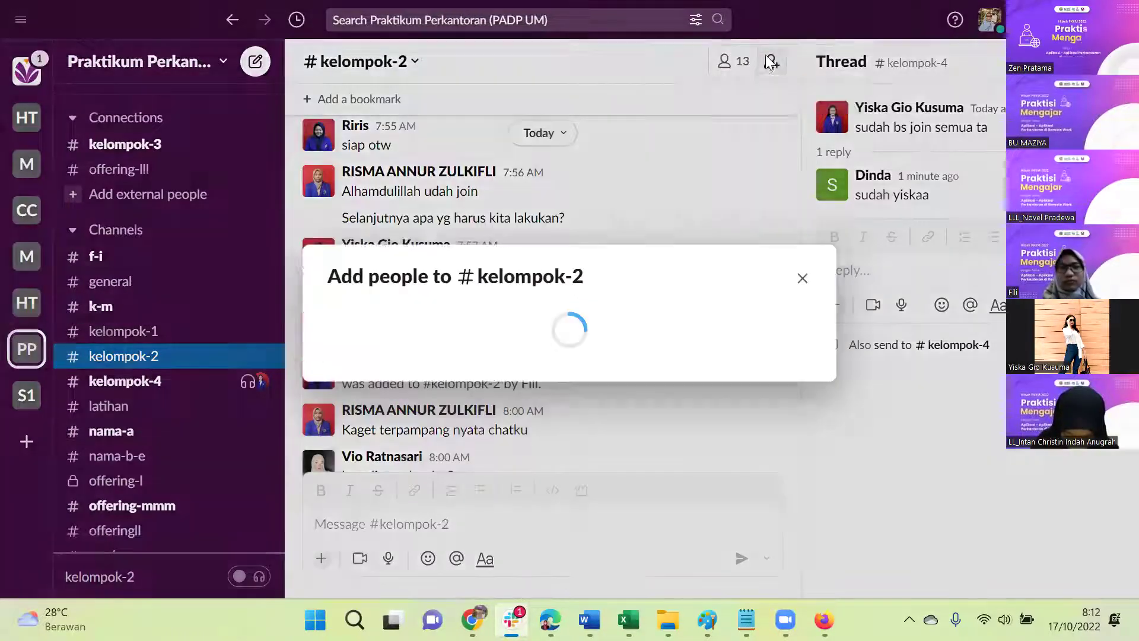
pyautogui.write('rochm')
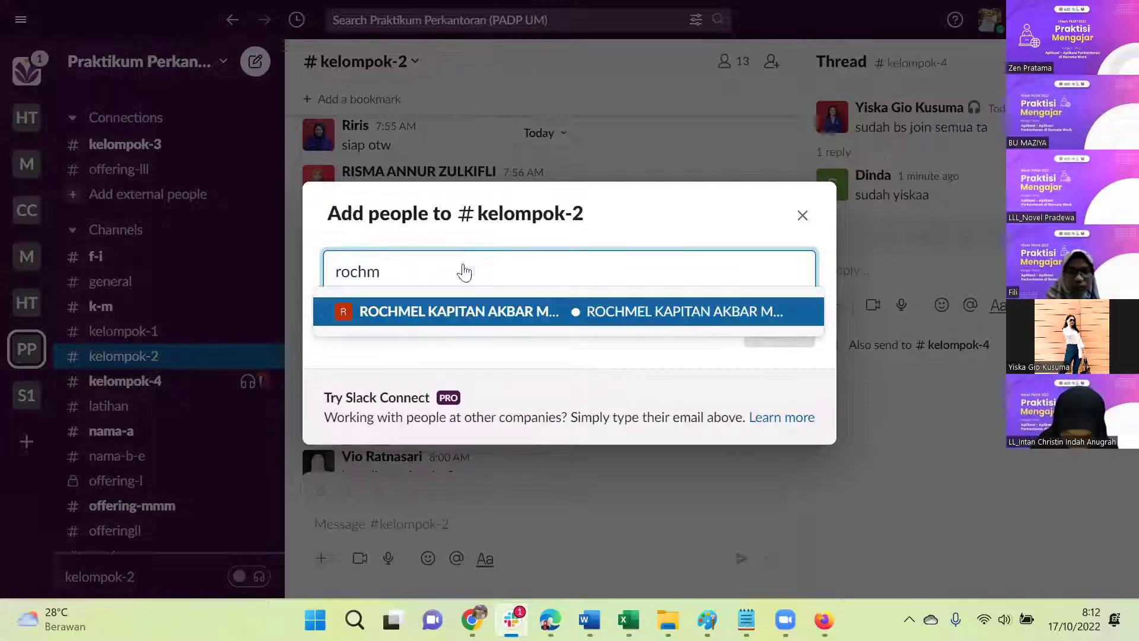
pyautogui.press('Return')
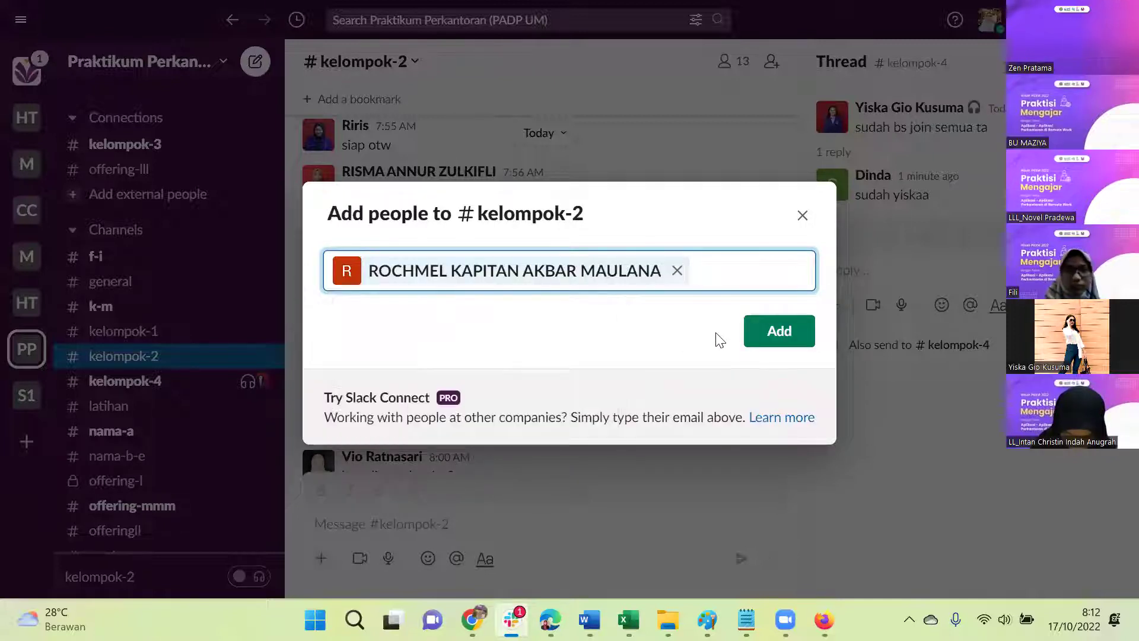
pyautogui.click(751, 332)
# Step: Look through the workspace's channel and direct message lists and the latest kelompok-2 messages
pyautogui.scroll(-10, 154, 503)
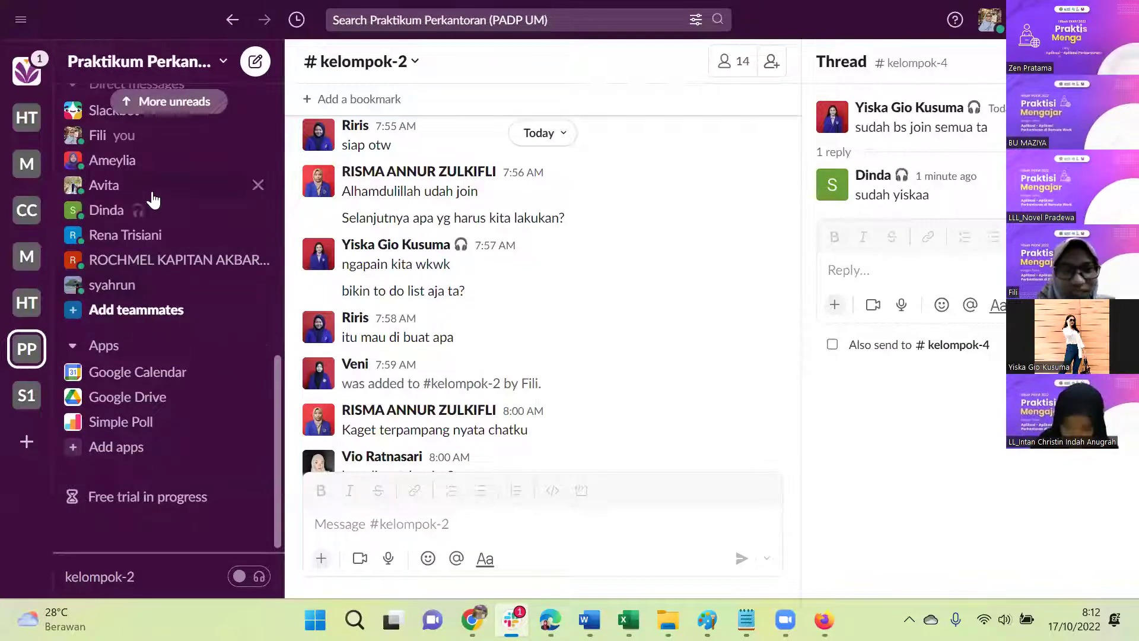
pyautogui.scroll(3, 153, 238)
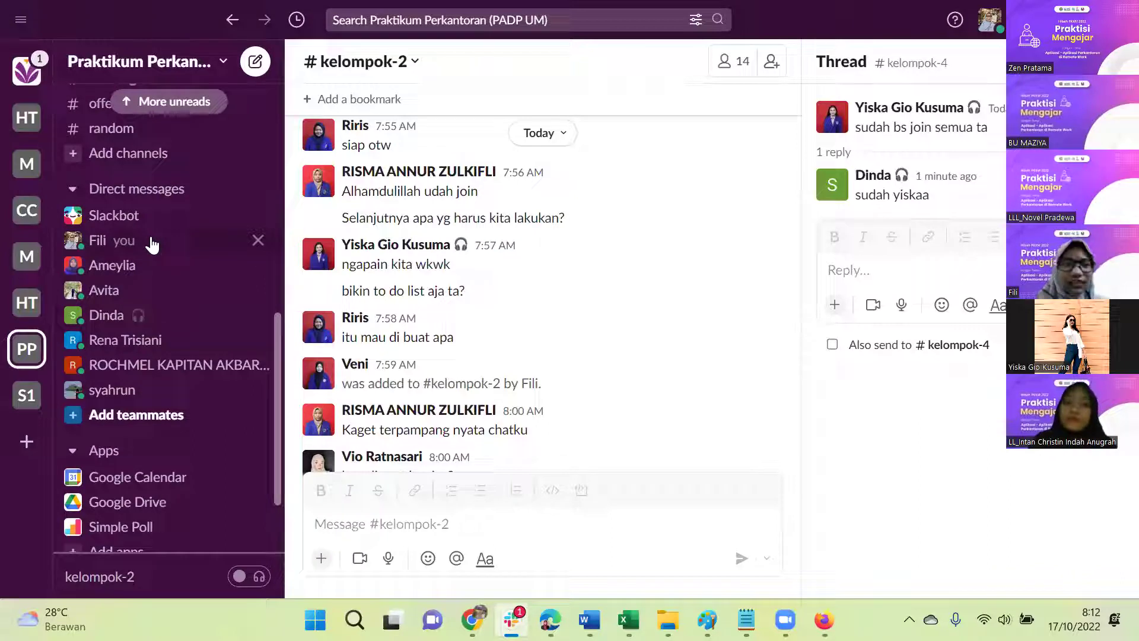
pyautogui.scroll(3, 152, 243)
pyautogui.scroll(-3, 508, 289)
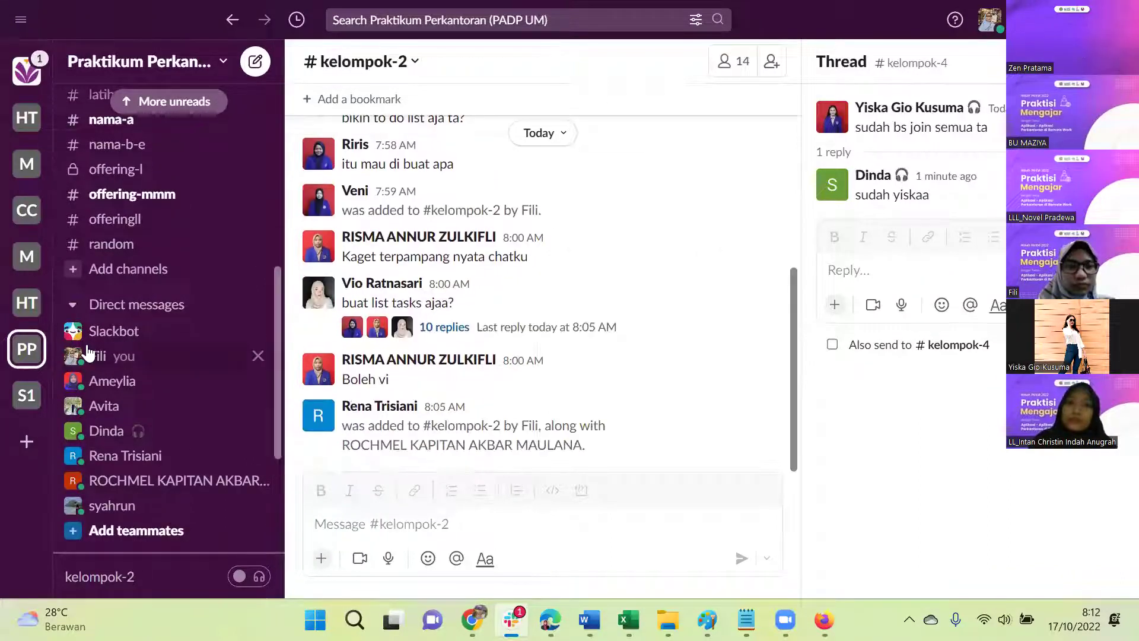
pyautogui.scroll(10, 87, 344)
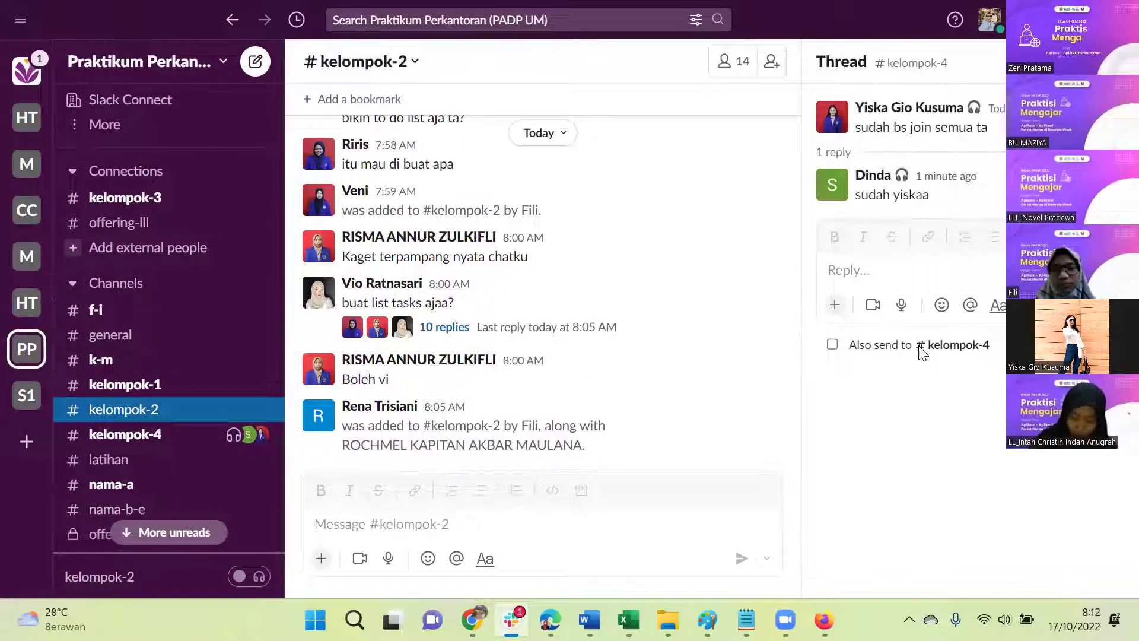
# Step: Switch to the Edge window with the Kelompok 1 - Ready to Skripsi board and review its BAB I - Pendahuluan cards
pyautogui.moveTo(551, 620)
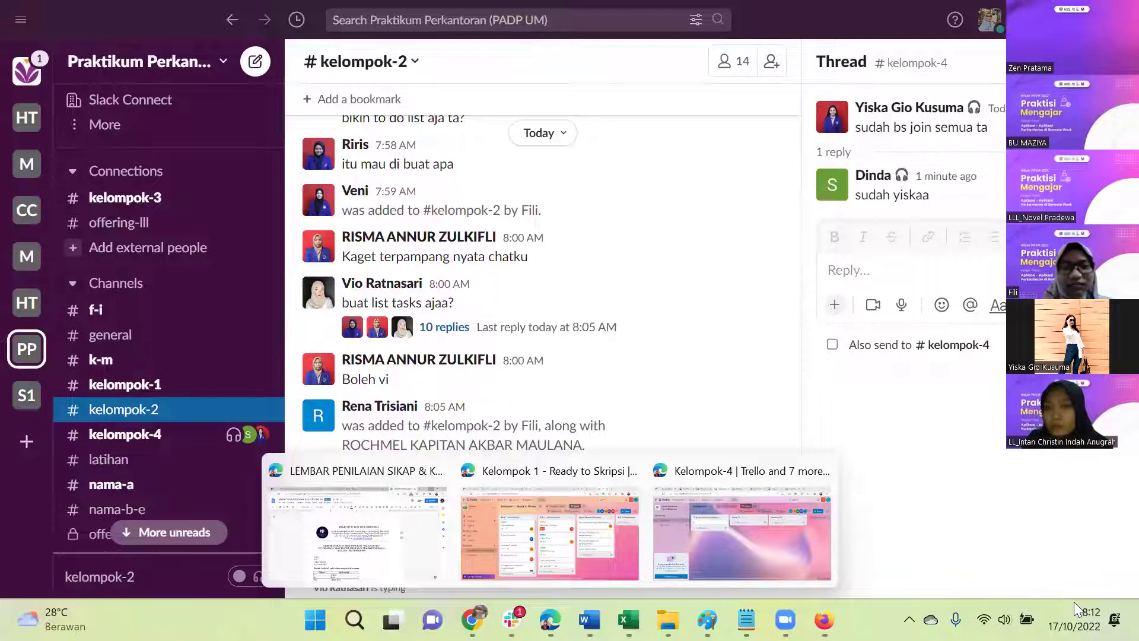
pyautogui.click(584, 512)
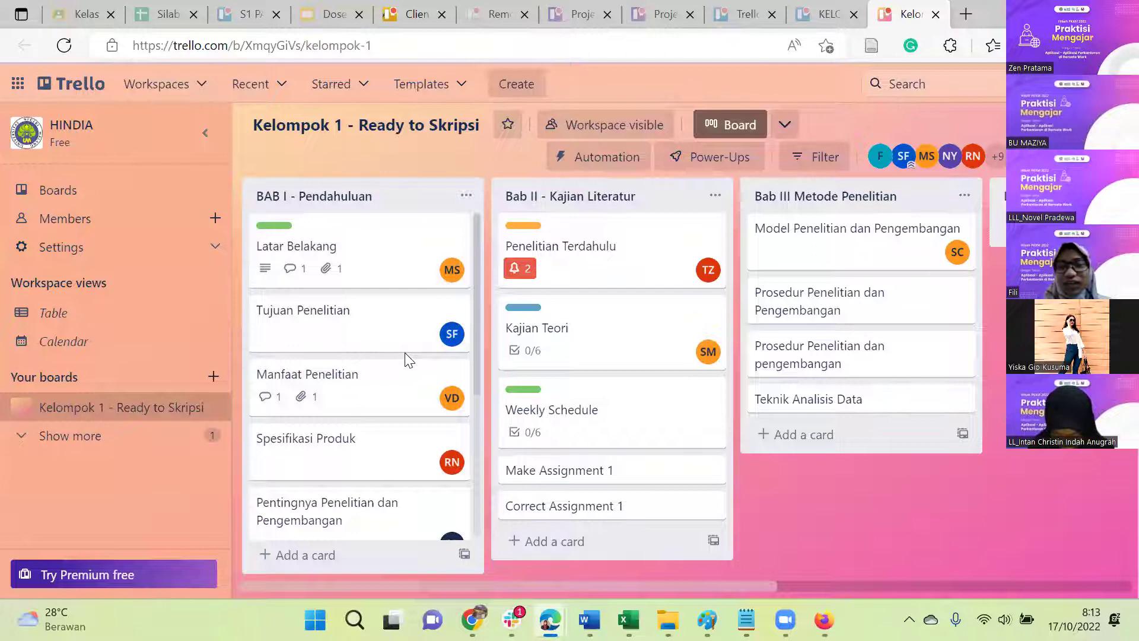
pyautogui.scroll(-2, 407, 434)
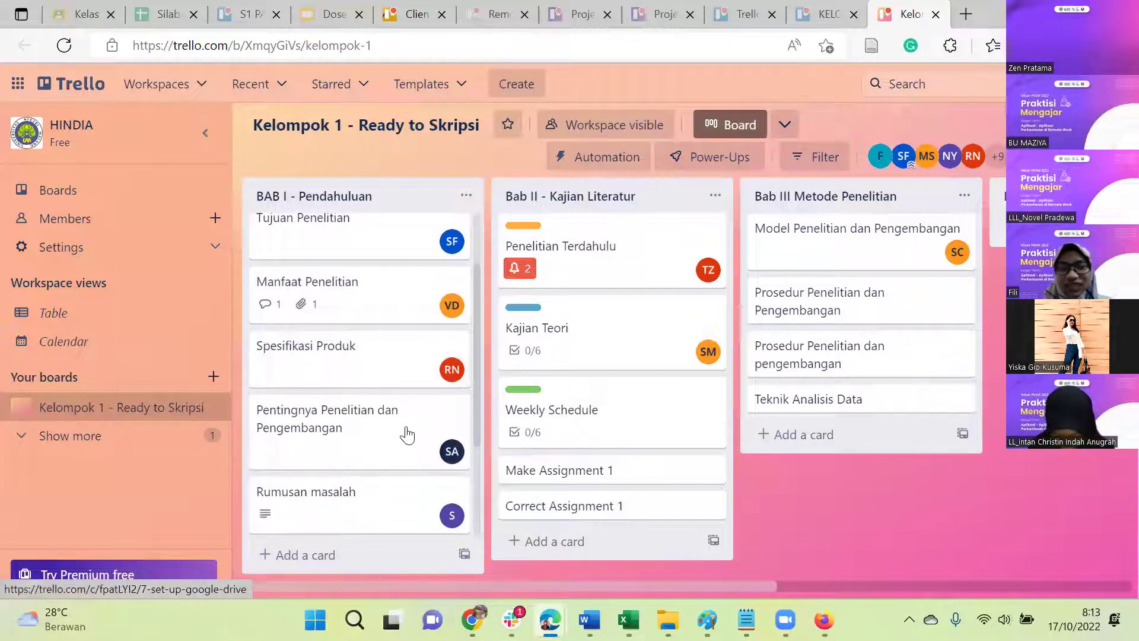
pyautogui.scroll(2, 407, 433)
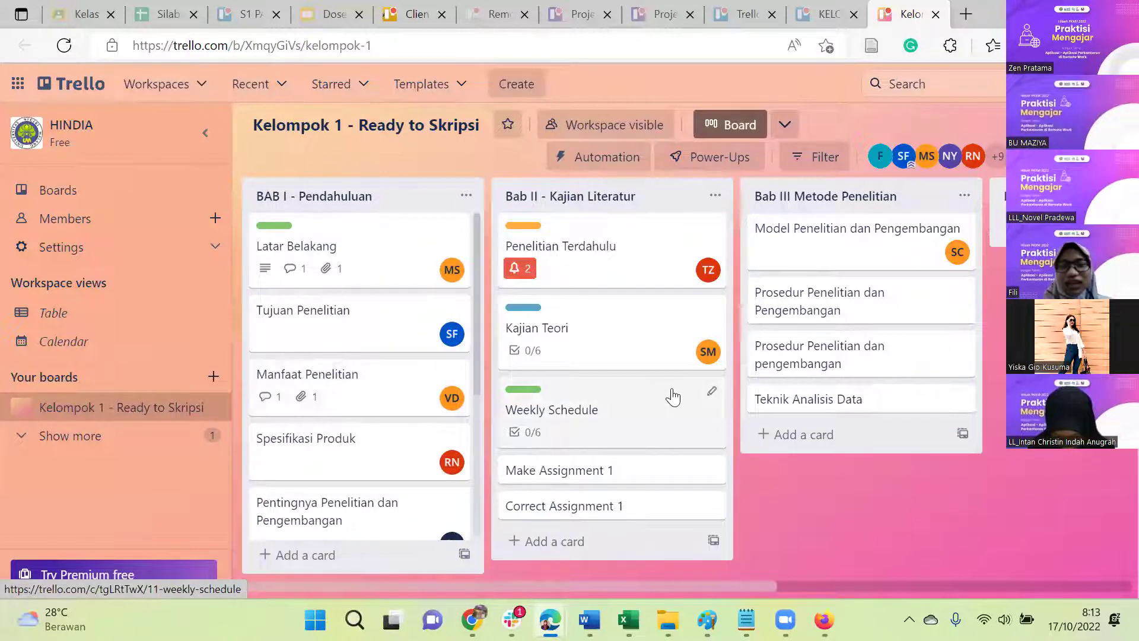
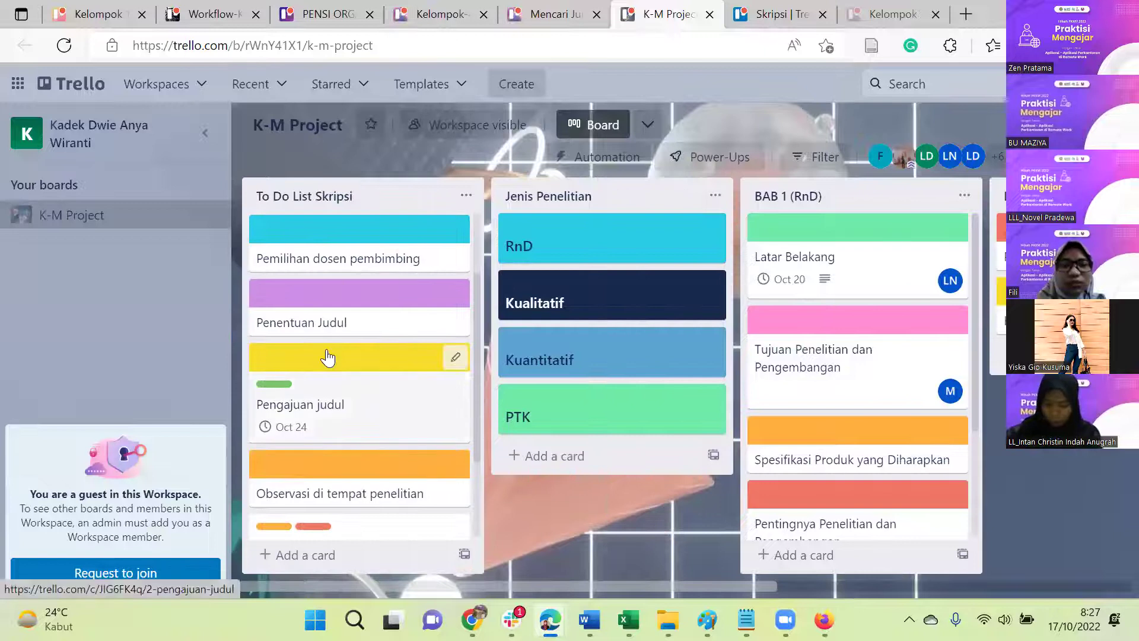
# Step: Review all lists of the K-M Project board and read the details of the "Mencari referensi di perpustakaan" card
pyautogui.scroll(3, 325, 358)
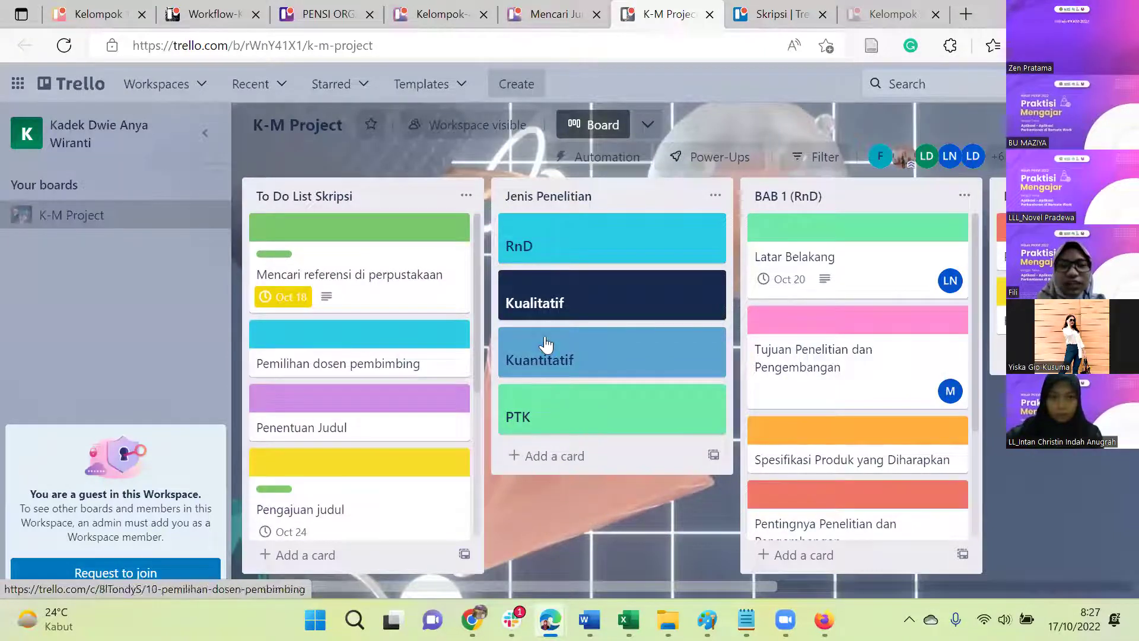
pyautogui.hscroll(10, 546, 344)
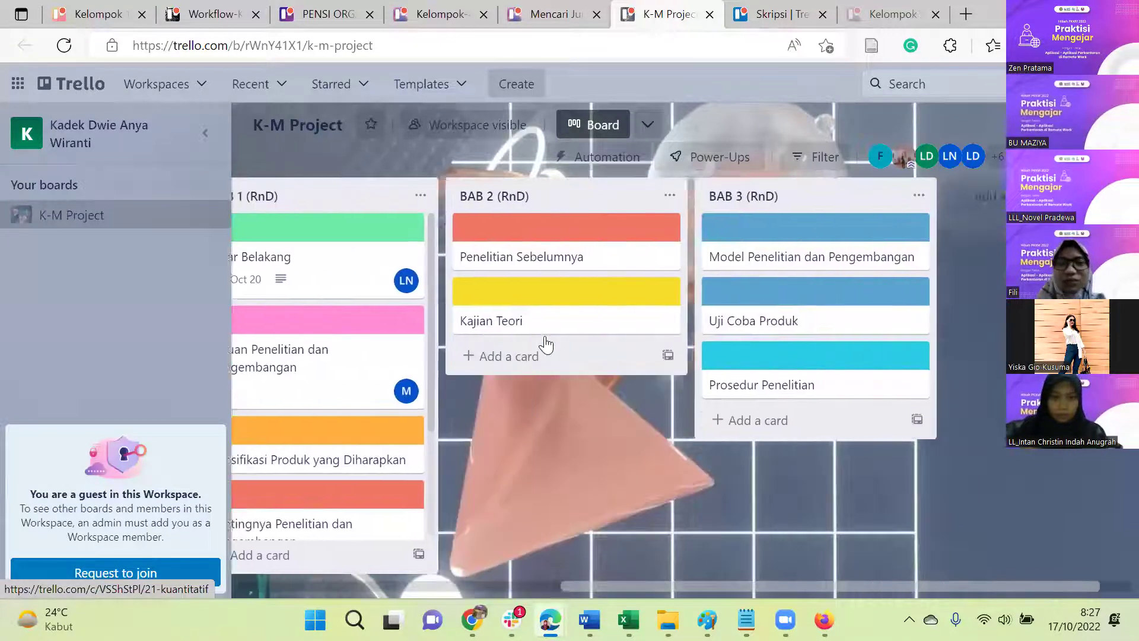
pyautogui.hscroll(-10, 544, 335)
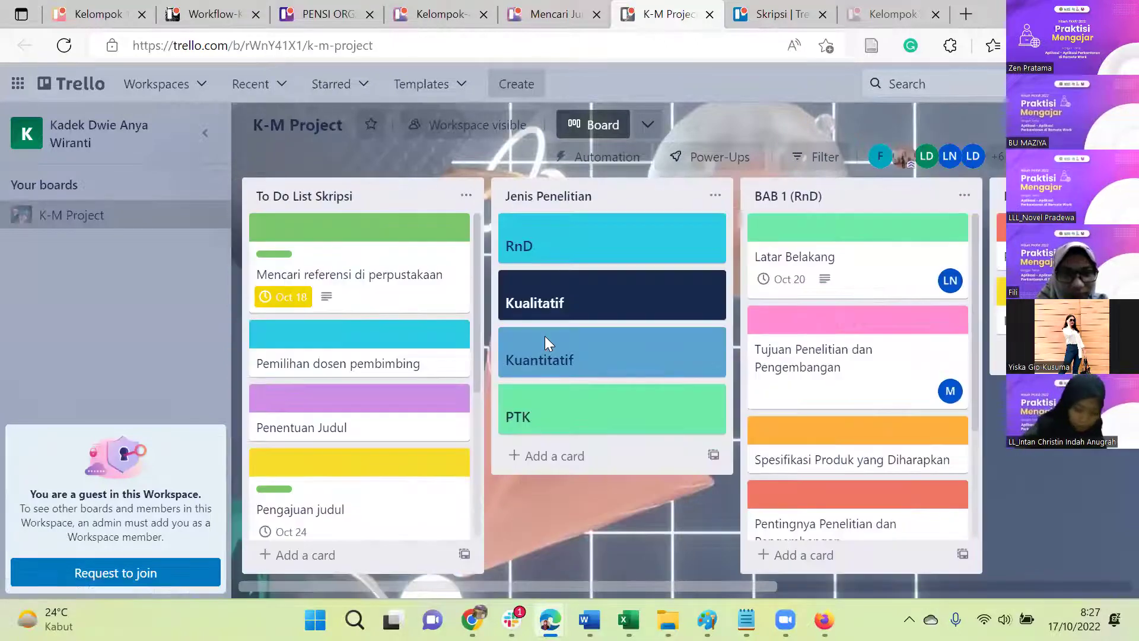
pyautogui.click(408, 276)
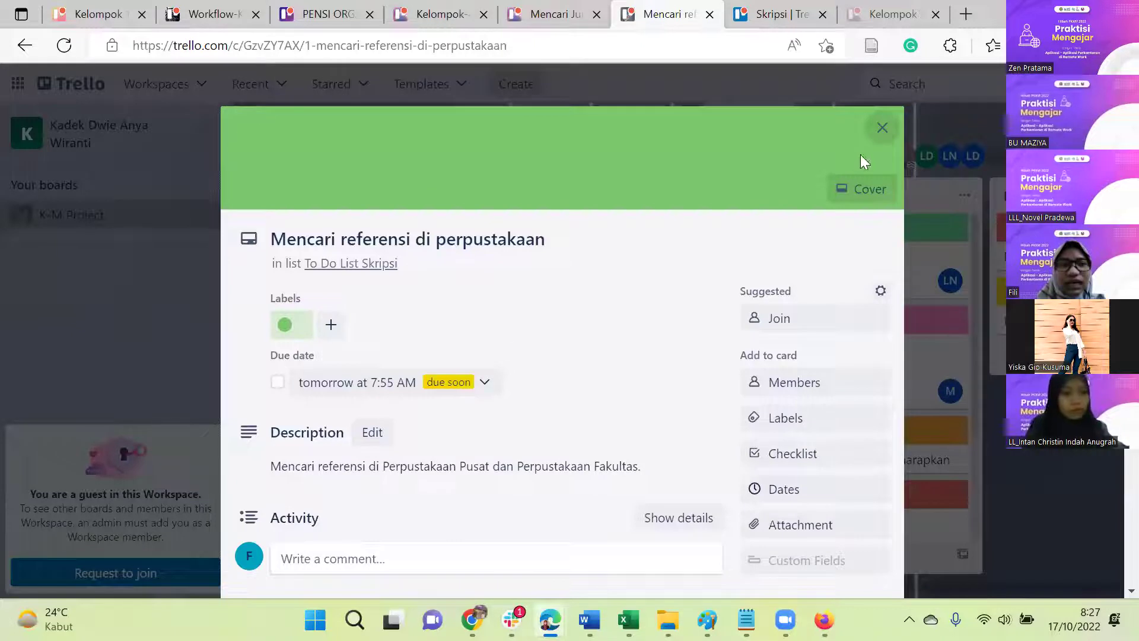
pyautogui.click(882, 130)
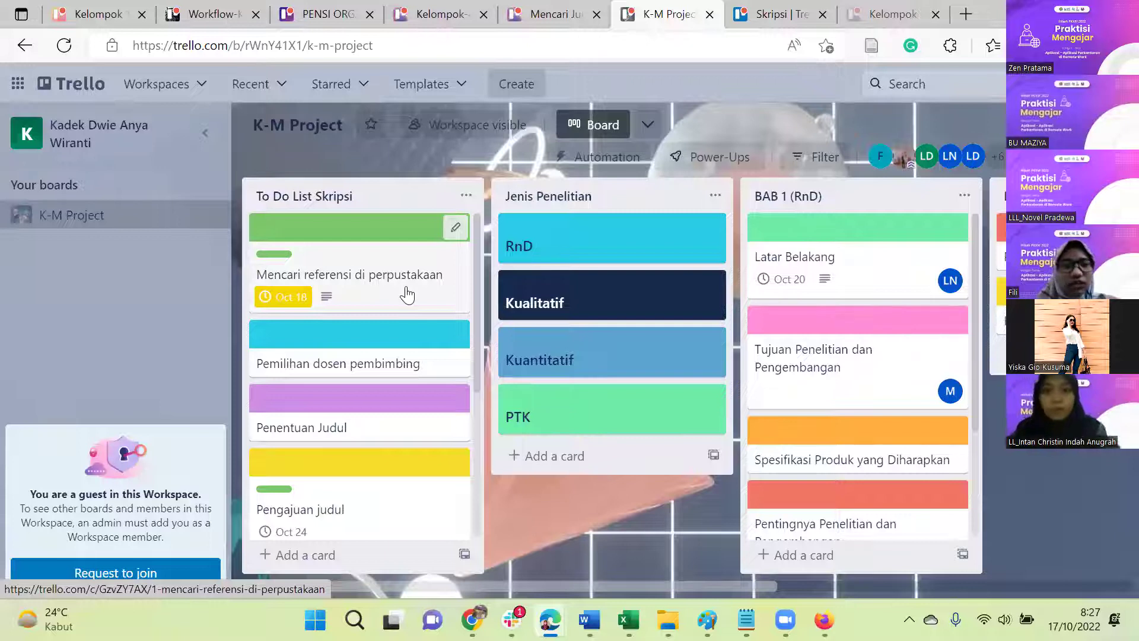
# Step: Open the Mencari Jurnal Skripsi board and examine the cards in its To Do, Doing and Done lists
pyautogui.click(551, 15)
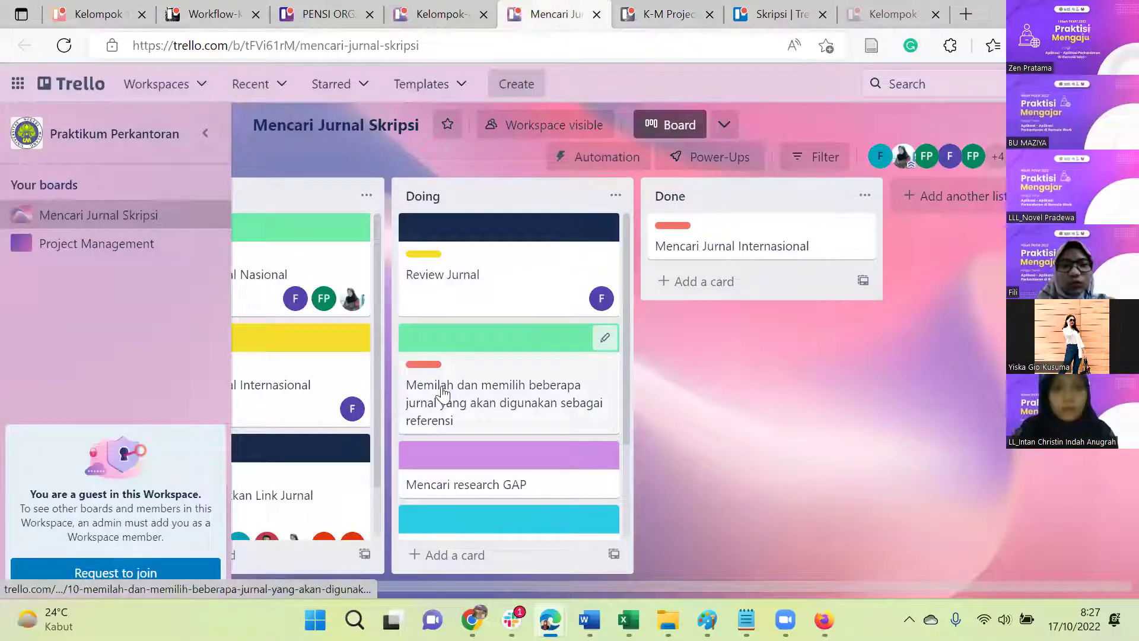
pyautogui.hscroll(-2, 442, 392)
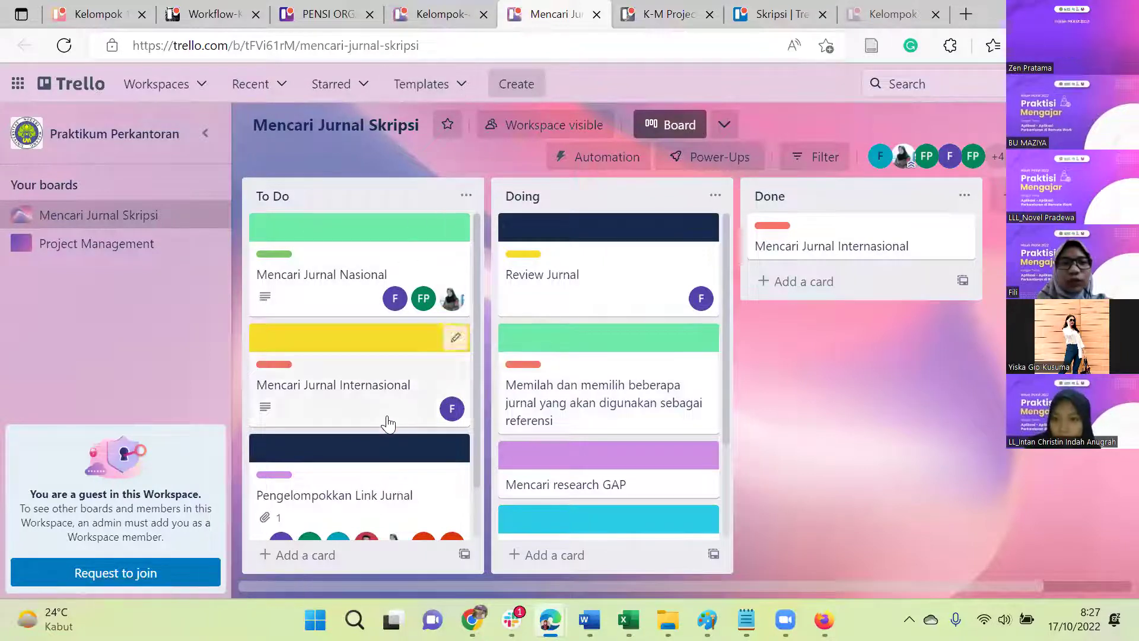
pyautogui.scroll(-2, 472, 354)
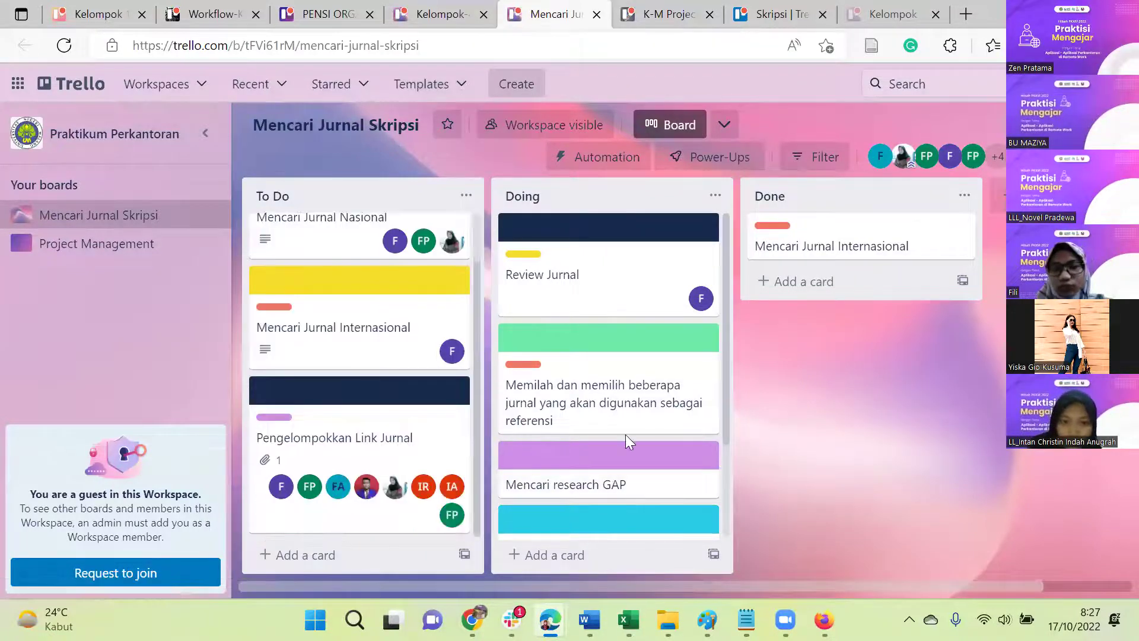
pyautogui.hscroll(2, 899, 268)
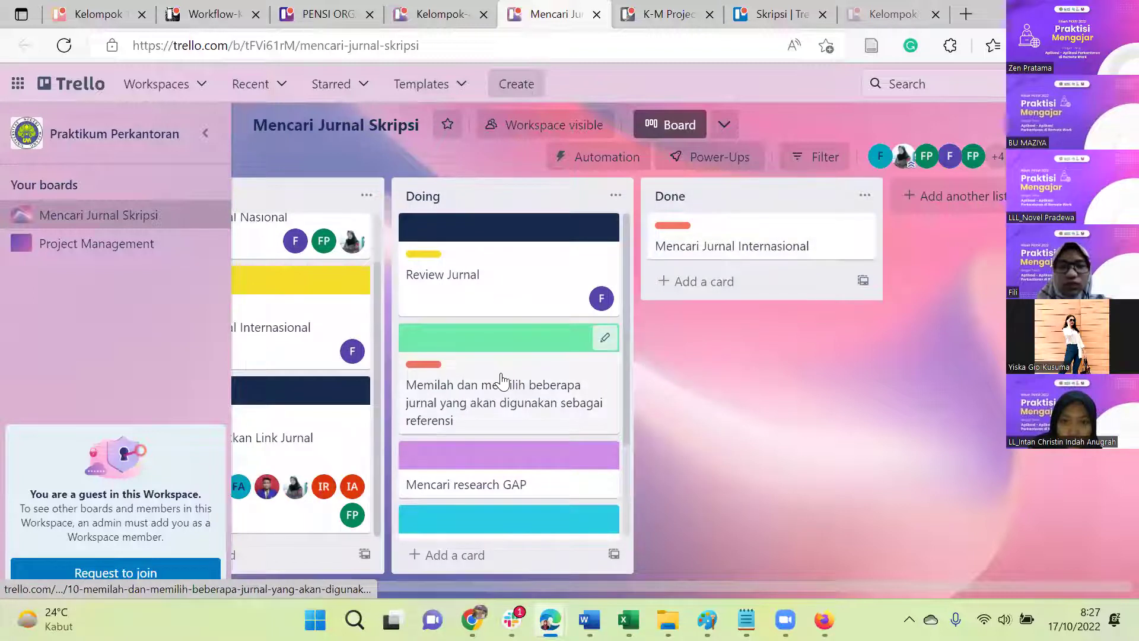
pyautogui.hscroll(-2, 500, 380)
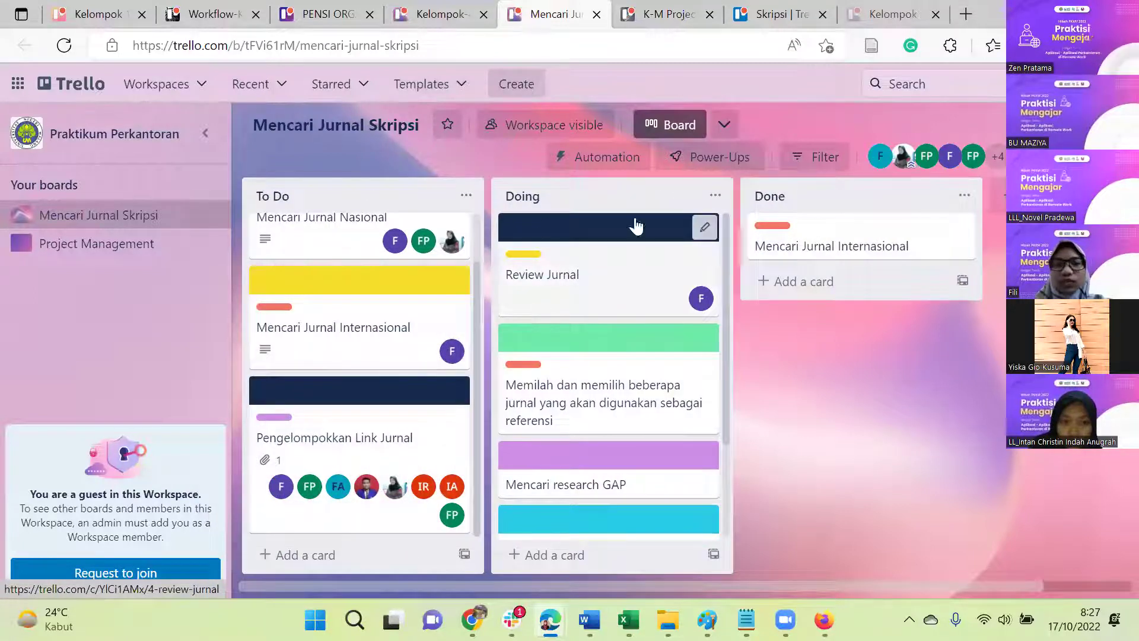
pyautogui.hscroll(2, 808, 248)
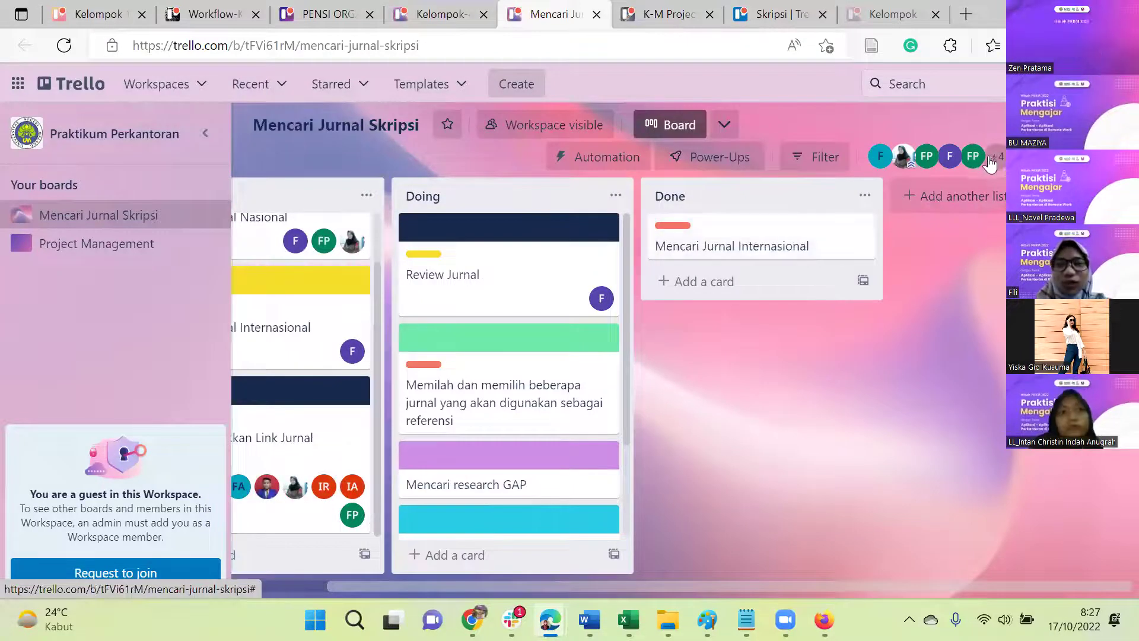
pyautogui.hscroll(-2, 550, 342)
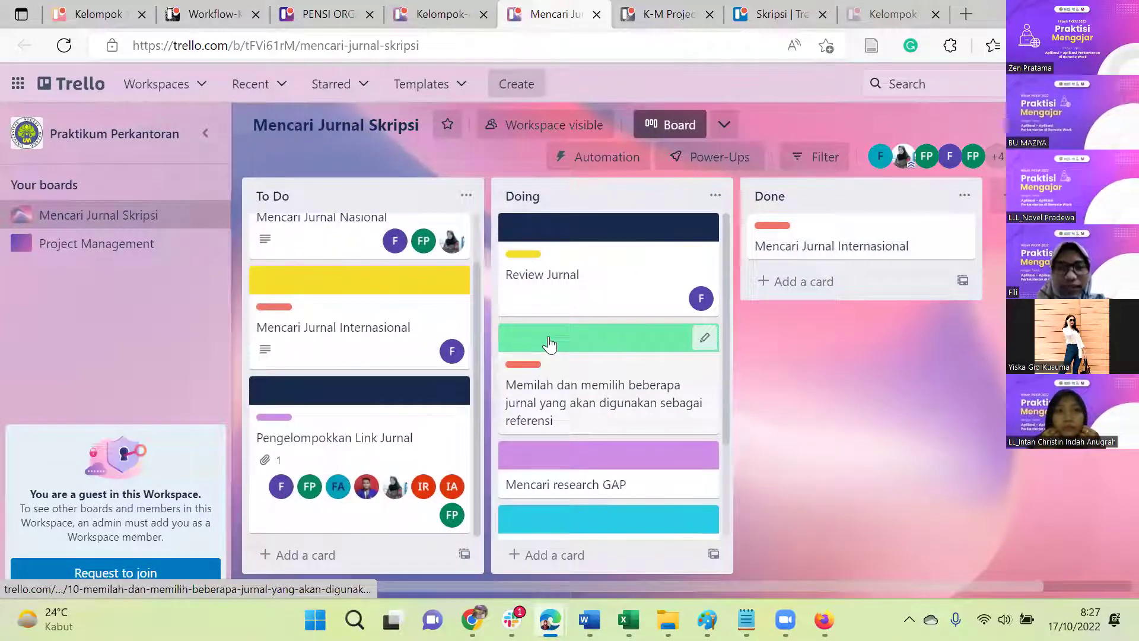
pyautogui.hscroll(2, 549, 343)
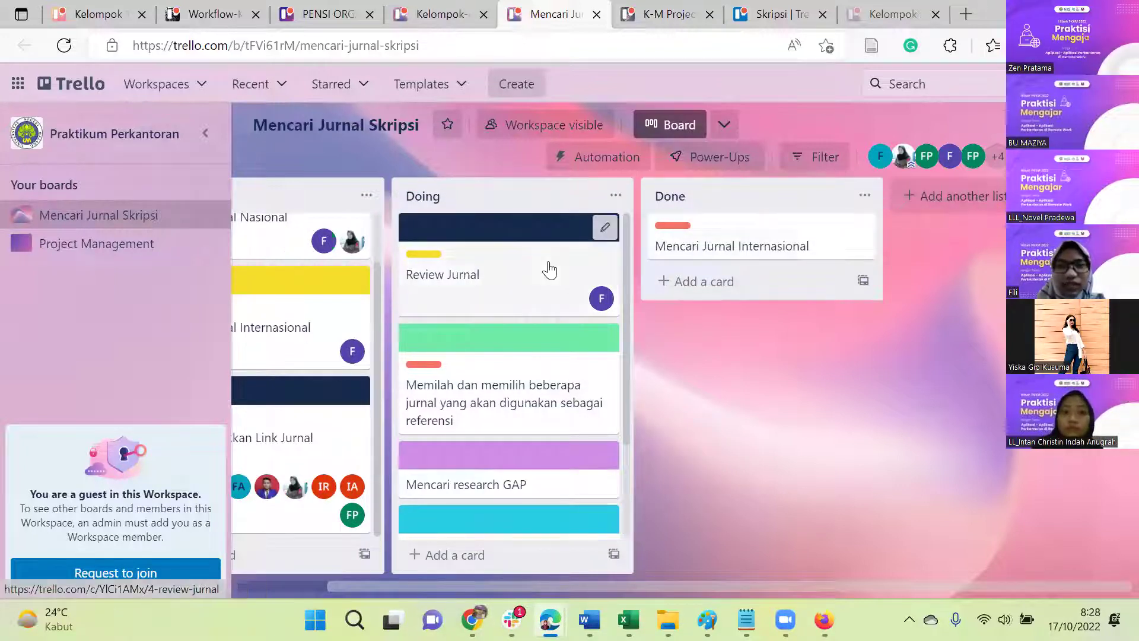
pyautogui.hscroll(-2, 549, 270)
# Step: Review the lists of the Kelompok-4 board and check the details of the "Create MOU dengan PT Indonesia cerah" card
pyautogui.click(432, 5)
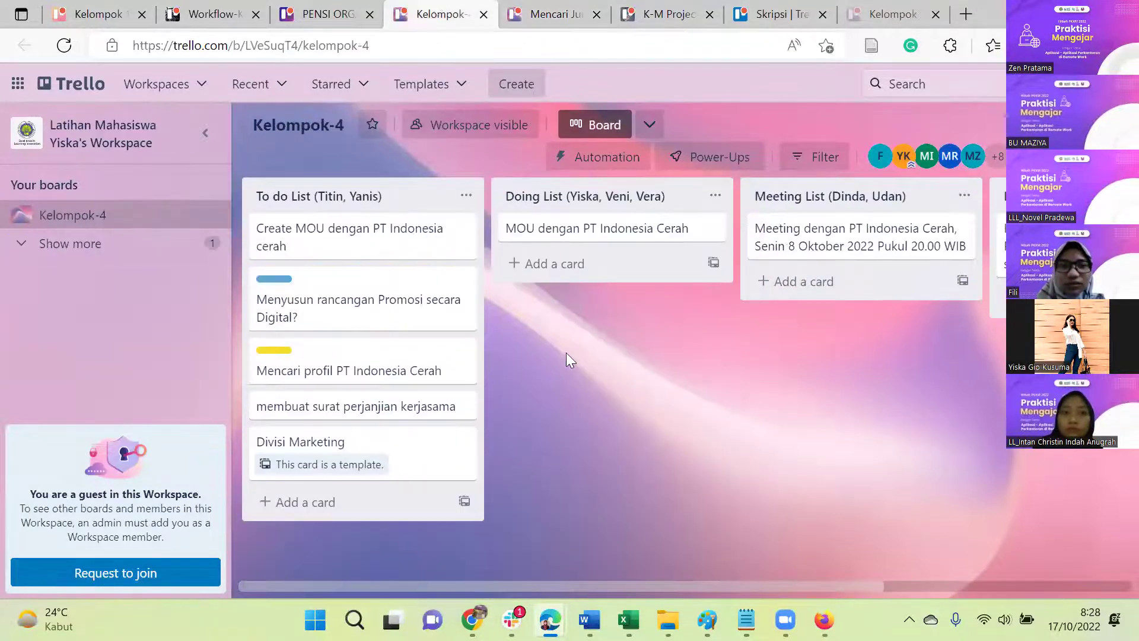
pyautogui.hscroll(5, 566, 354)
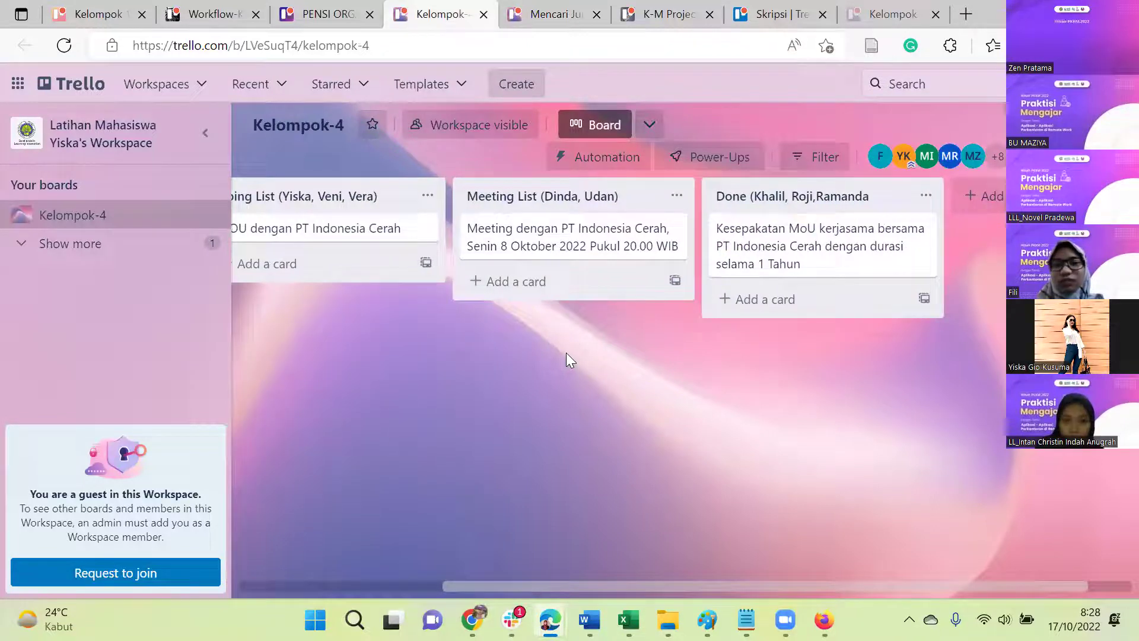
pyautogui.hscroll(-5, 566, 356)
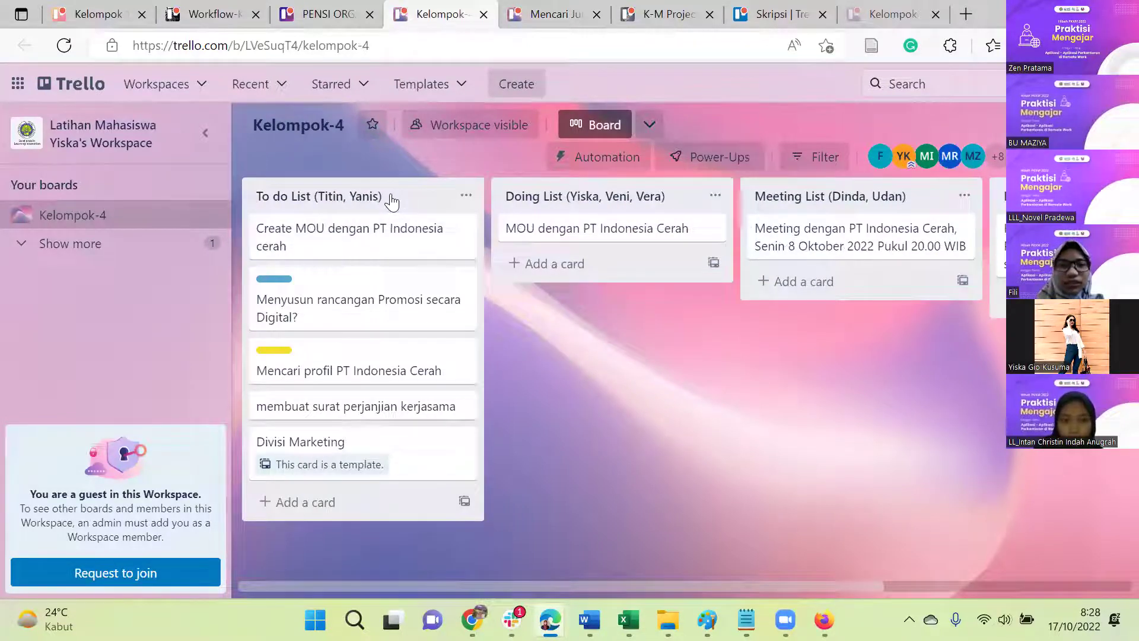
pyautogui.hscroll(3, 714, 186)
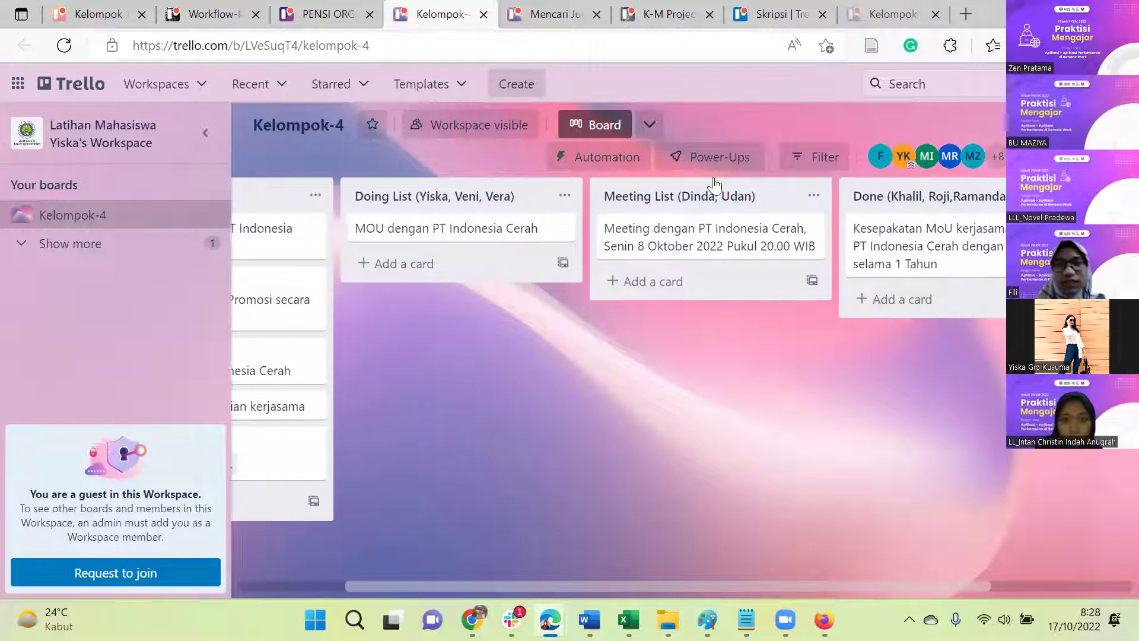
pyautogui.hscroll(-3, 363, 245)
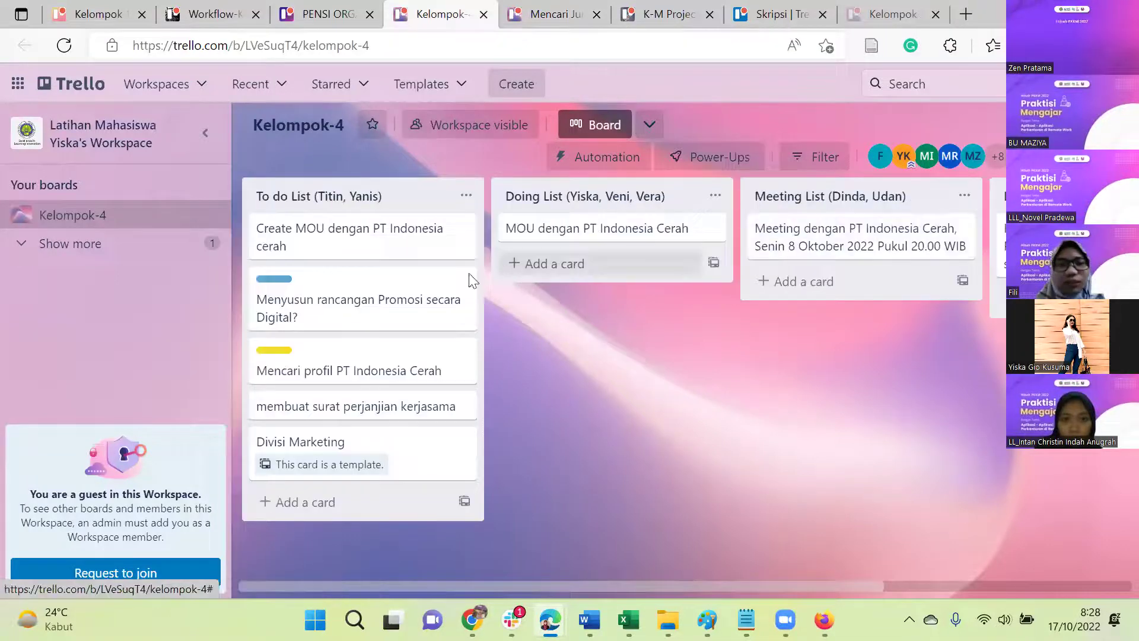
pyautogui.click(361, 241)
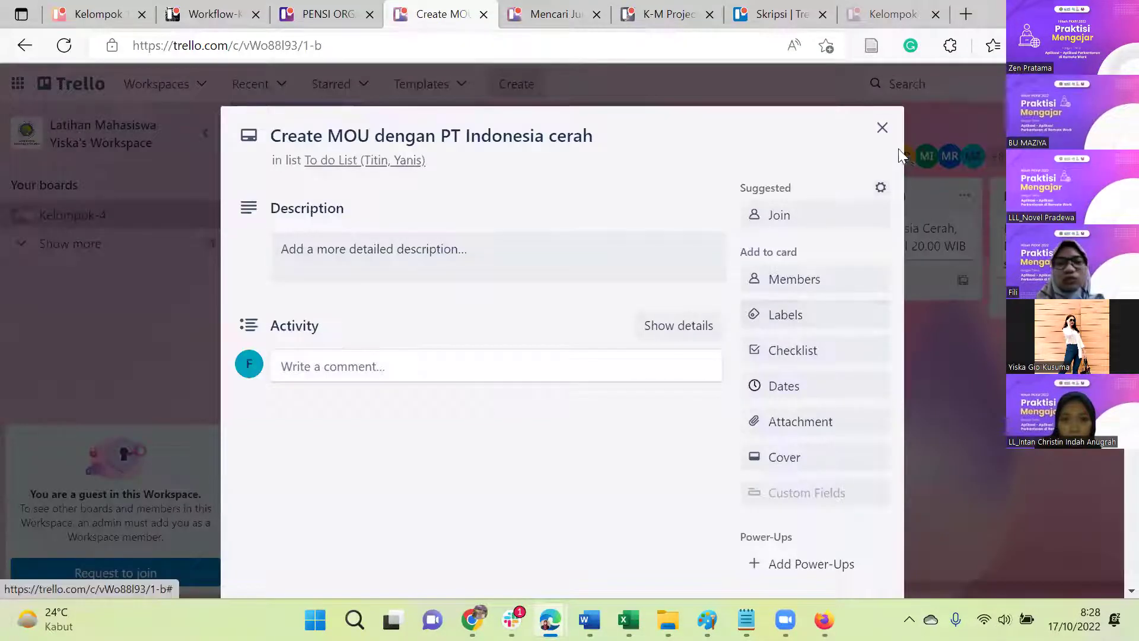
pyautogui.click(883, 132)
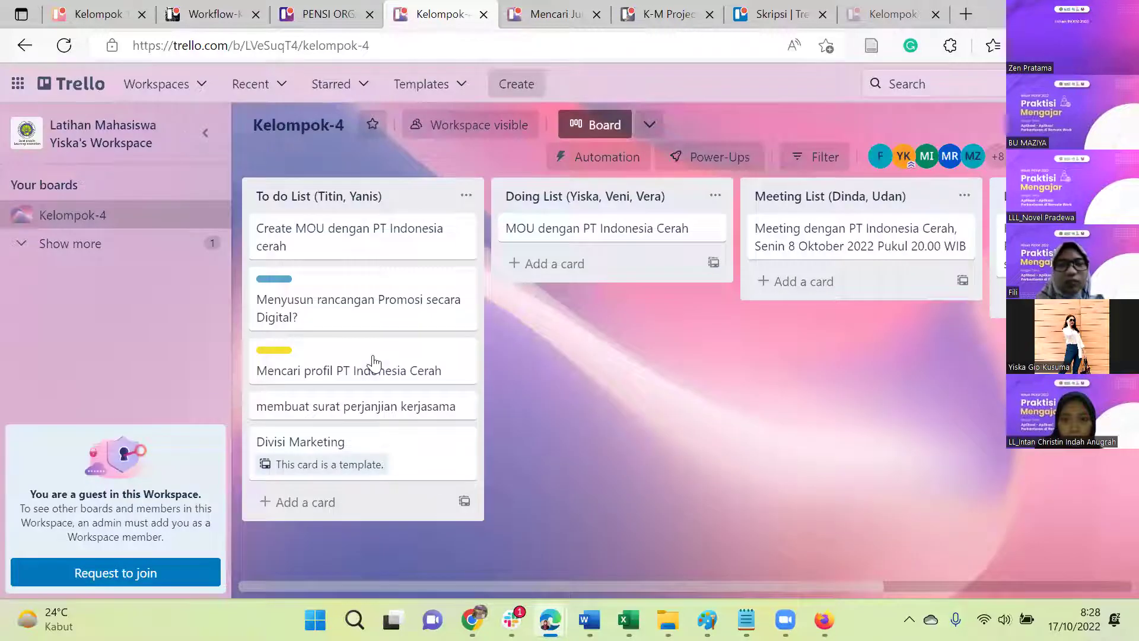
# Step: Open the PENSI ORGANIZER board and review its lists from FYI through Execution
pyautogui.click(328, 13)
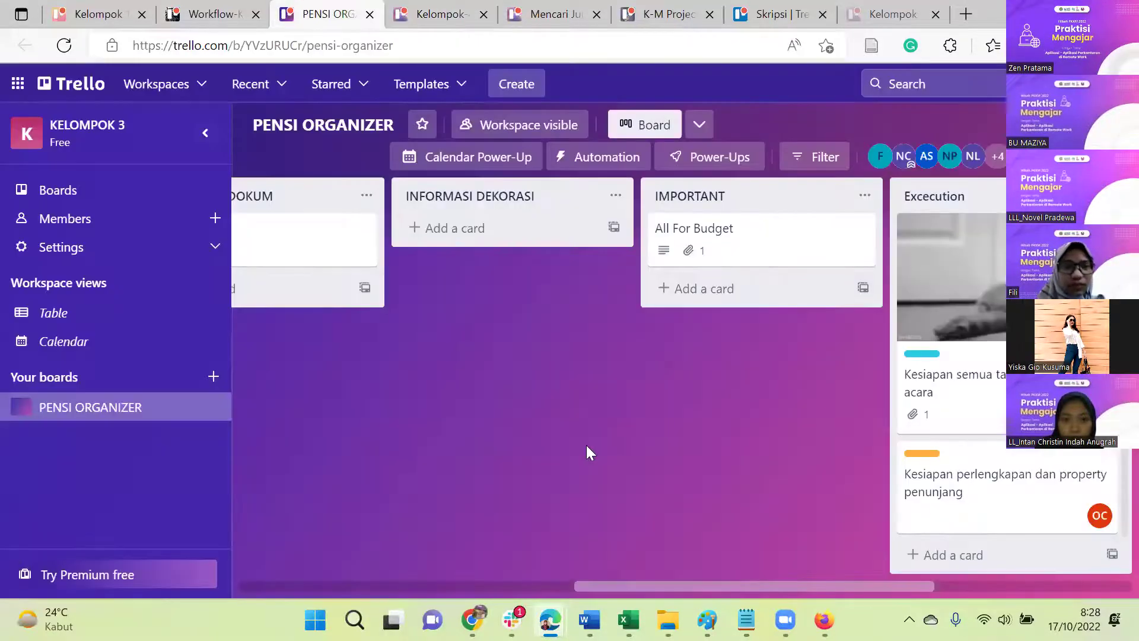
pyautogui.hscroll(-4, 586, 452)
pyautogui.scroll(-3, 585, 453)
pyautogui.scroll(3, 585, 453)
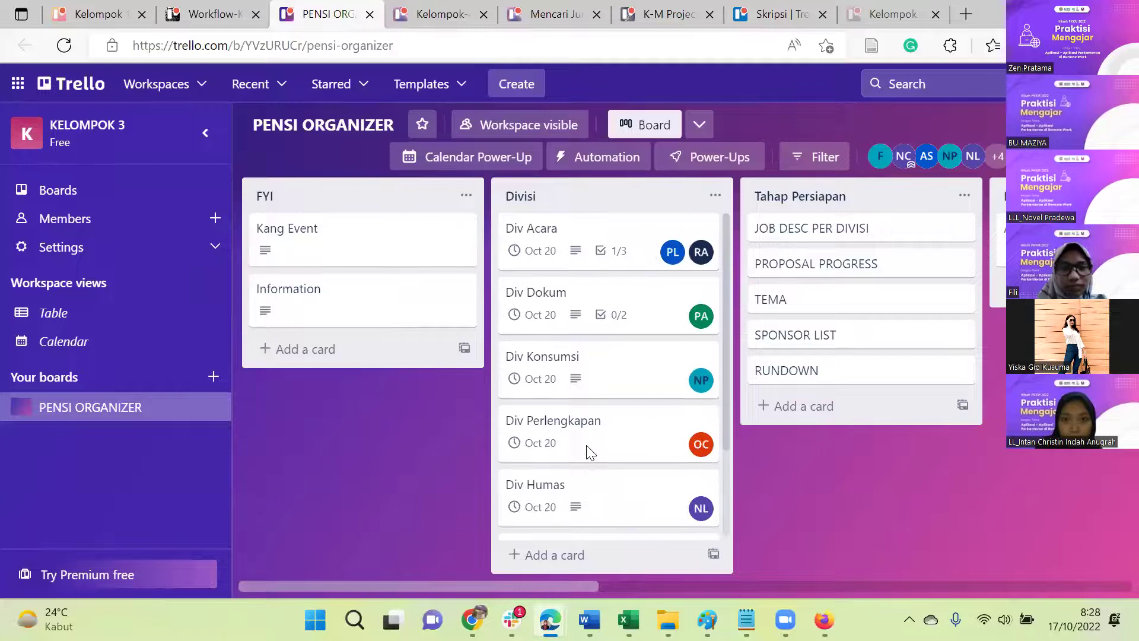
# Step: Glance at the Workflow-Kelompok 2 board and review all lists of the Kelompok 1 - Ready to Skripsi board through SIDANG
pyautogui.click(225, 7)
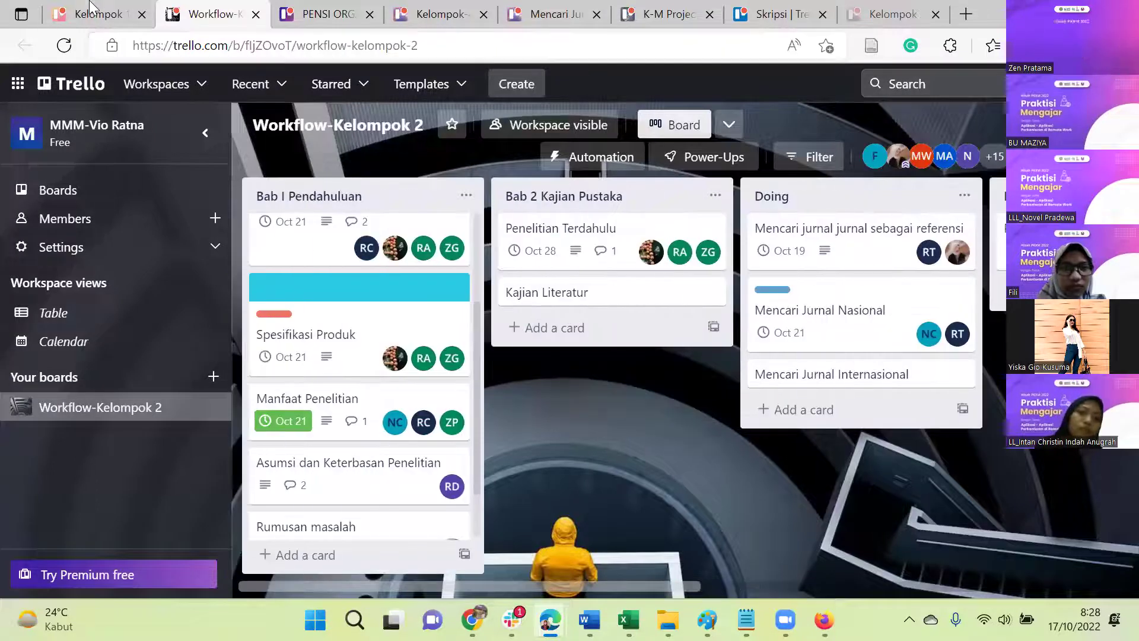
pyautogui.hotkey('ctrl', 'shift', 'Tab')
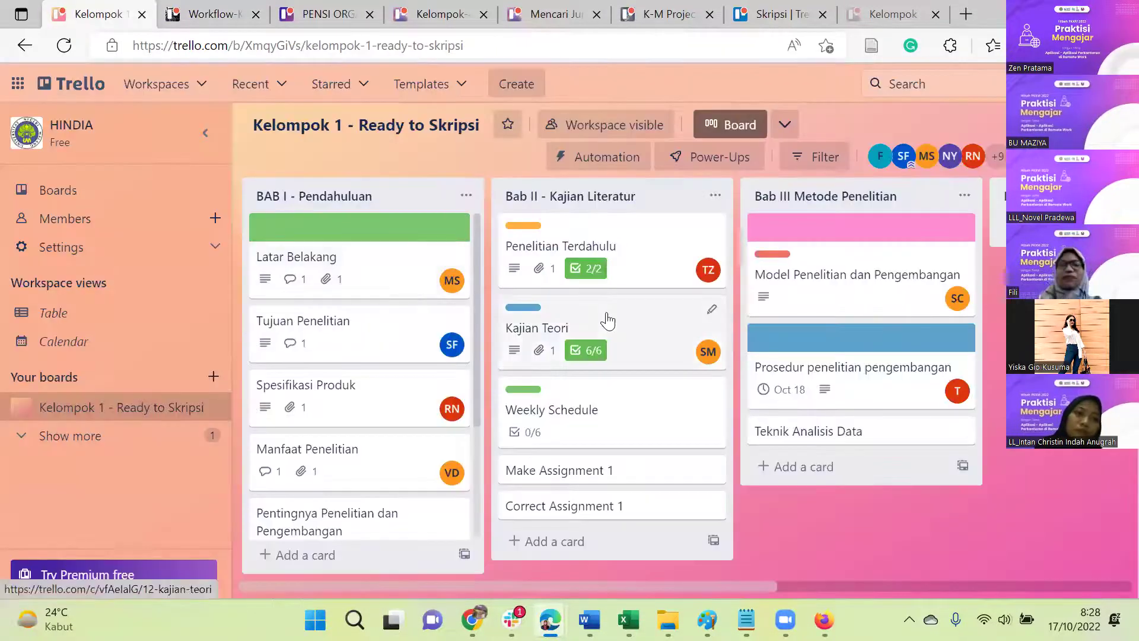
pyautogui.scroll(-3, 420, 369)
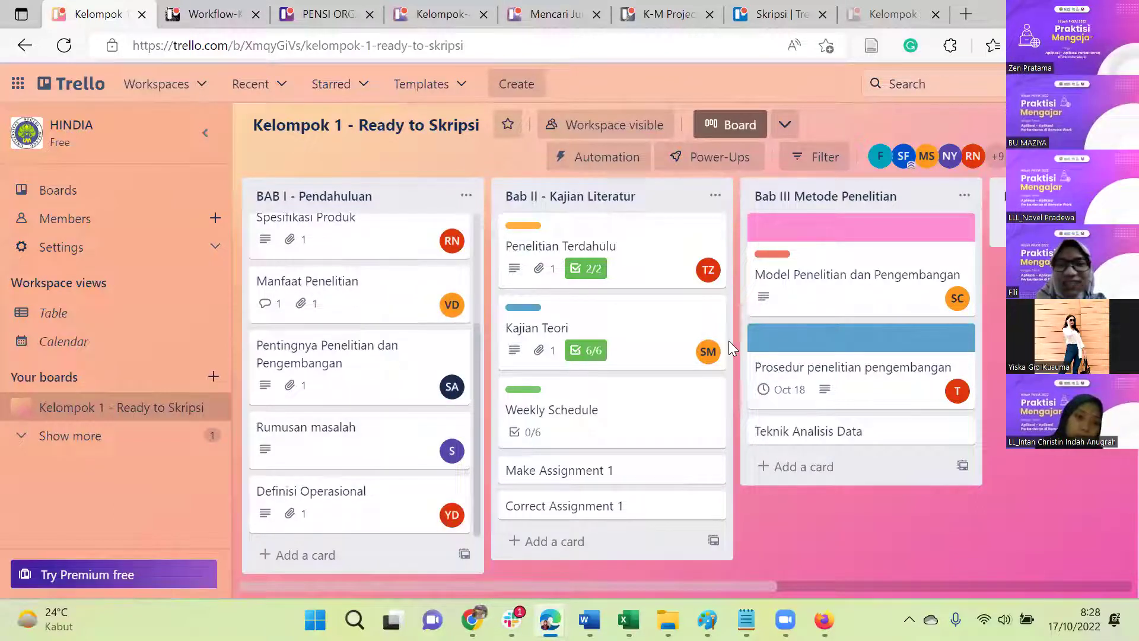
pyautogui.hscroll(10, 852, 330)
pyautogui.hscroll(-10, 851, 327)
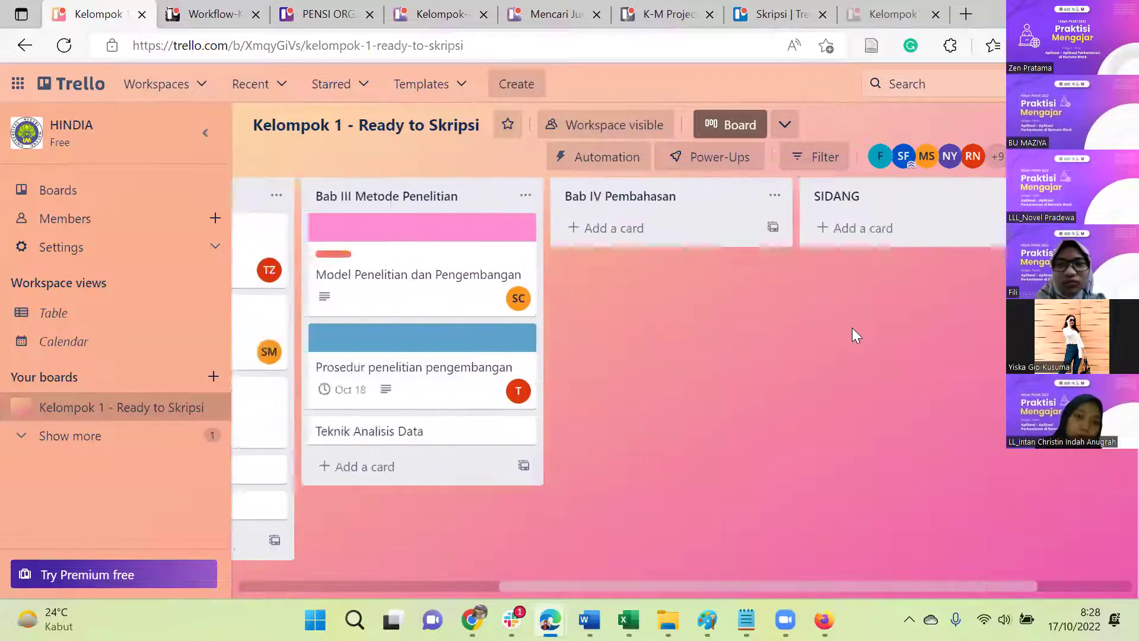
pyautogui.hscroll(10, 740, 341)
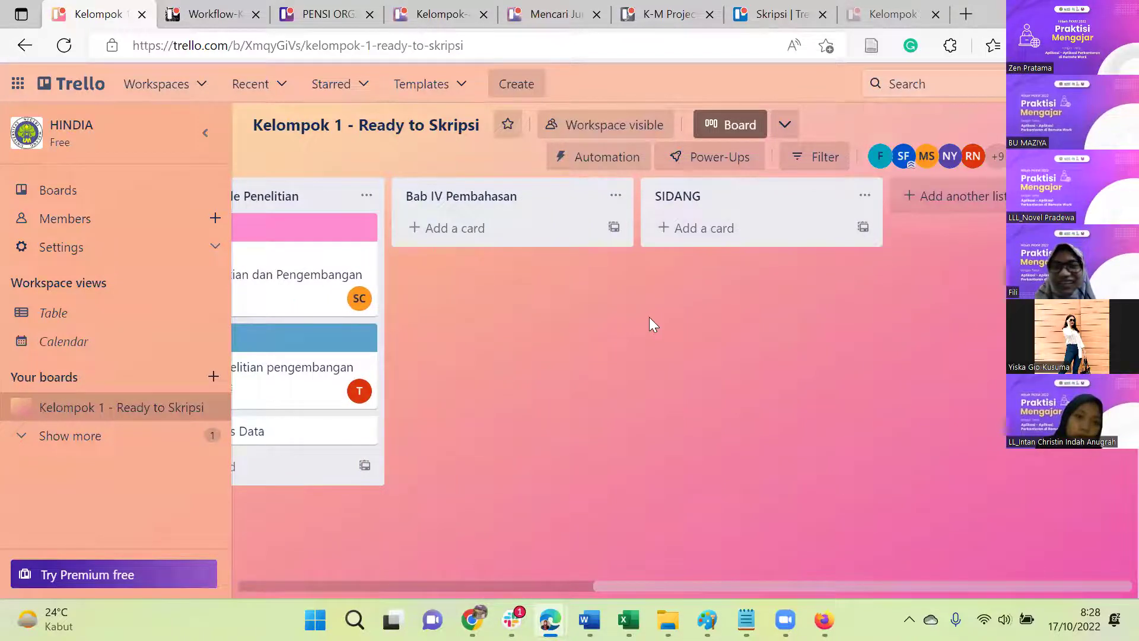
pyautogui.hscroll(-10, 649, 319)
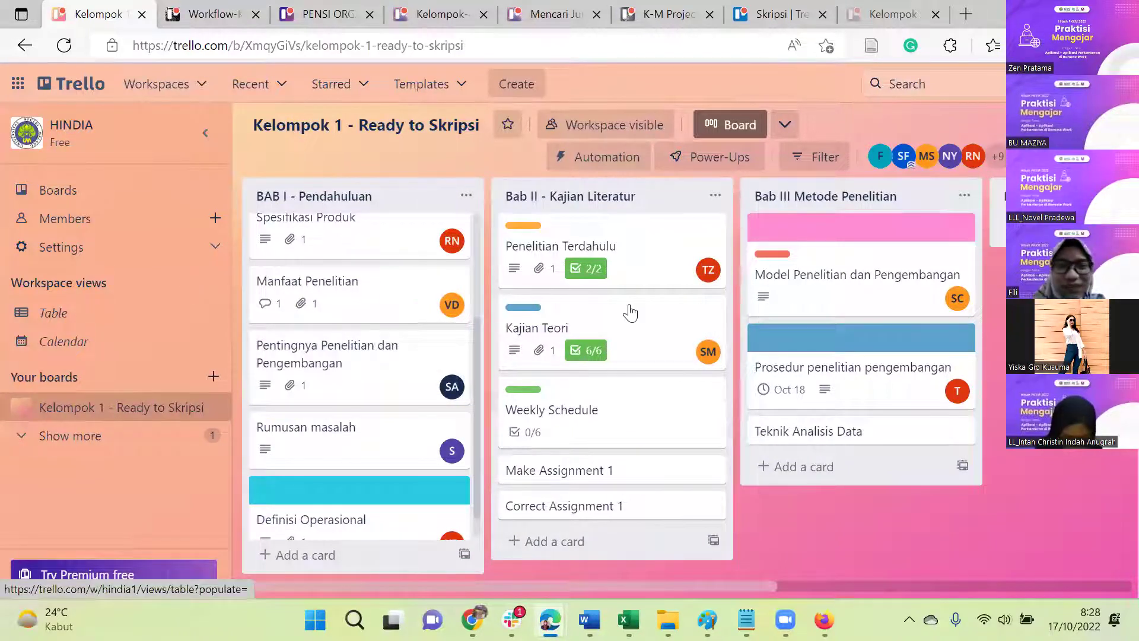
pyautogui.hscroll(10, 630, 313)
pyautogui.hscroll(-10, 484, 302)
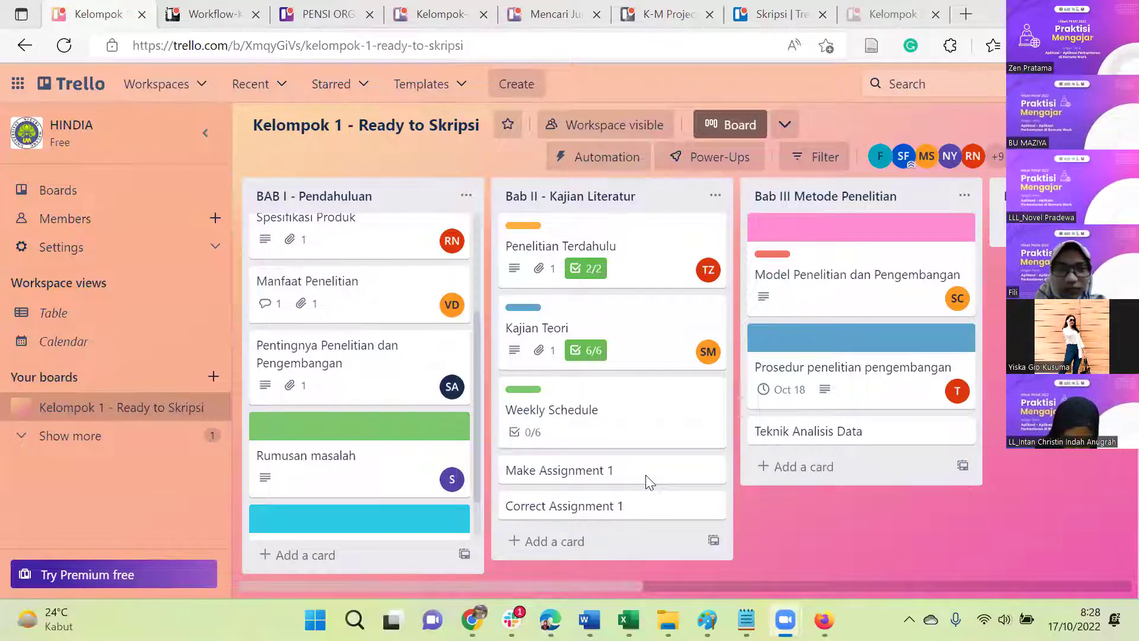
# Step: Return to the K-M Project board and look over its lists from To Do List Skripsi to BAB 3 (RnD)
pyautogui.click(646, 8)
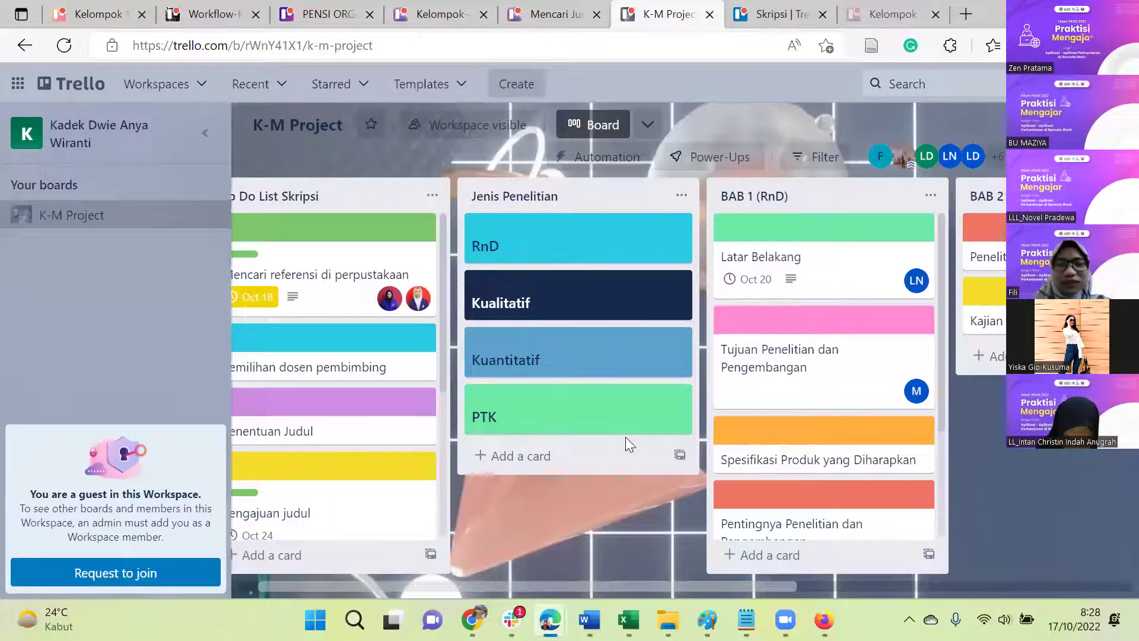
pyautogui.hscroll(5, 621, 388)
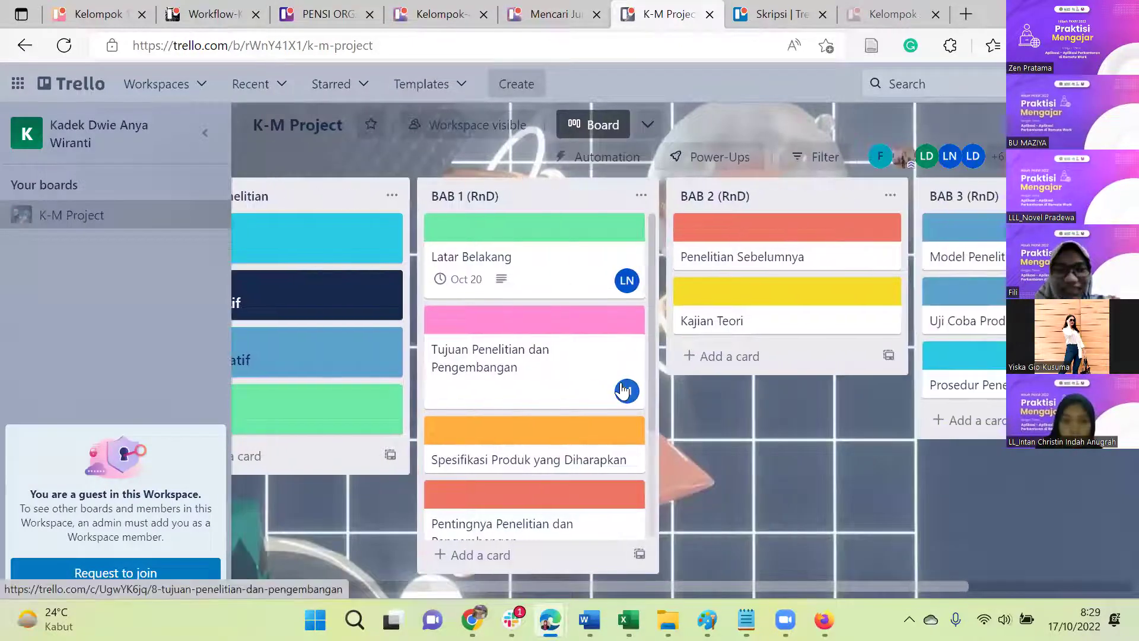
pyautogui.hscroll(-5, 750, 363)
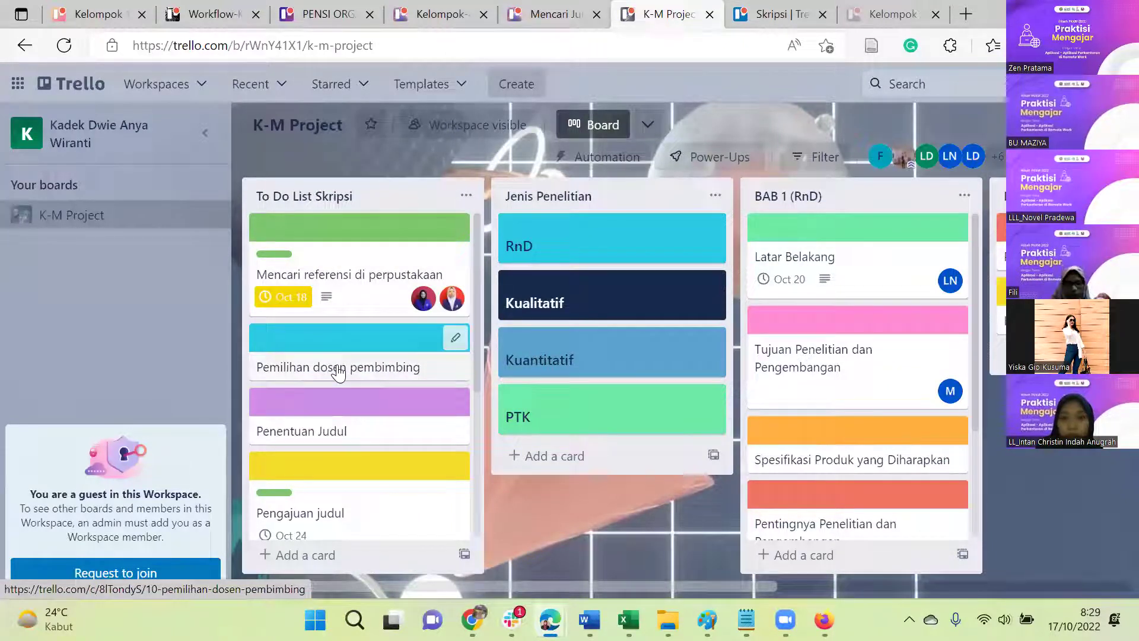
# Step: Switch to Slack and look through the channel list and the Trello board link threads of the offering channels
pyautogui.click(511, 620)
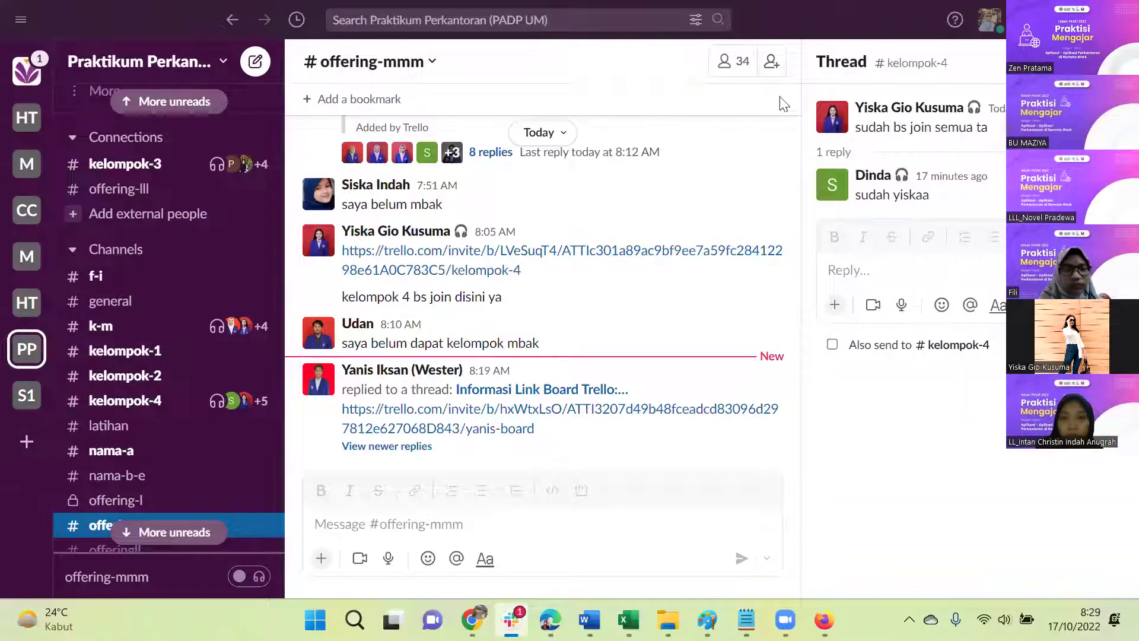
pyautogui.scroll(3, 94, 245)
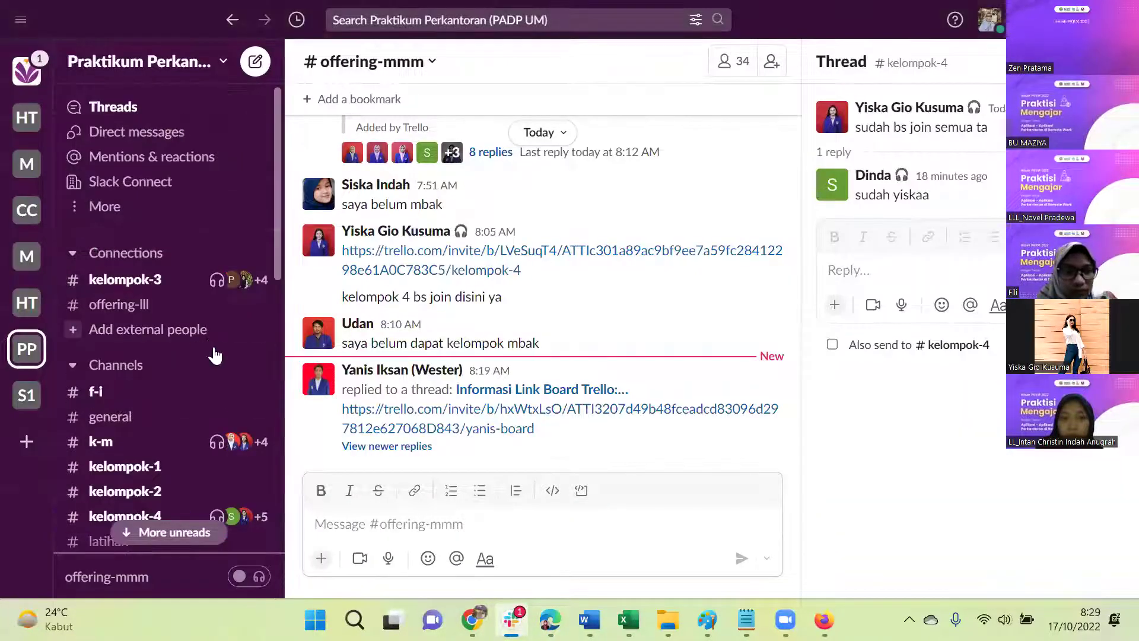
pyautogui.scroll(-3, 159, 172)
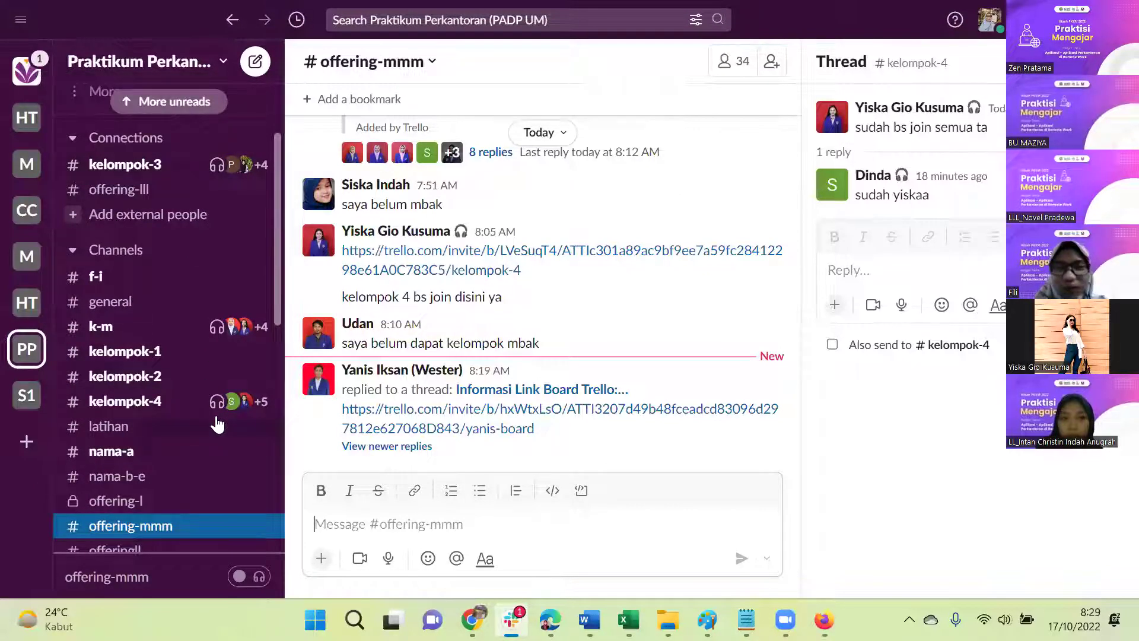
pyautogui.scroll(3, 217, 419)
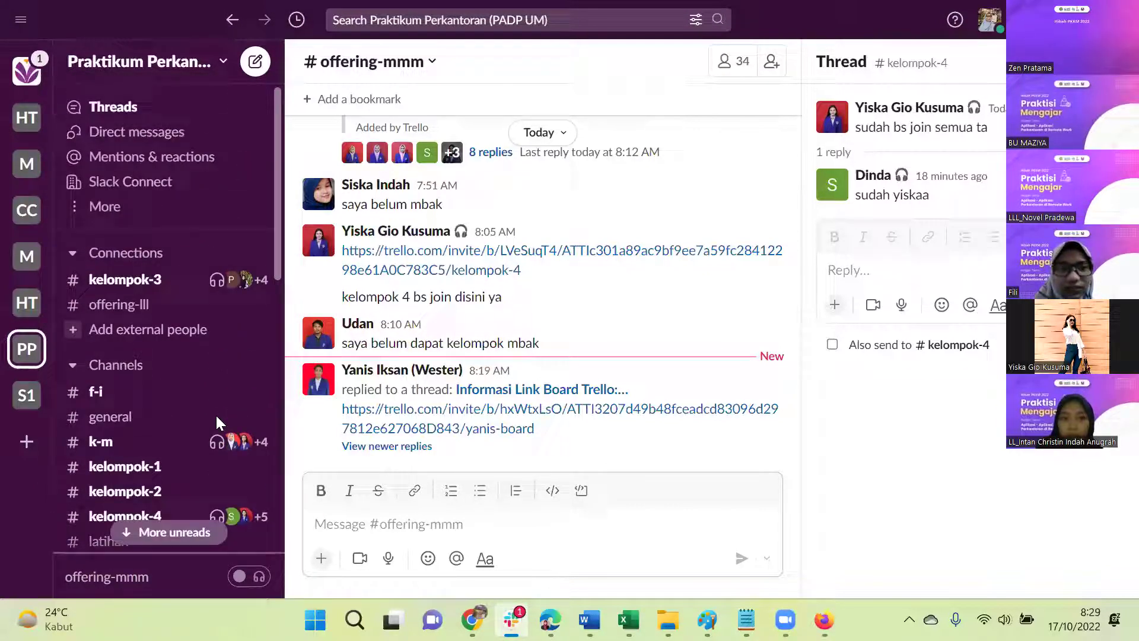
pyautogui.click(125, 119)
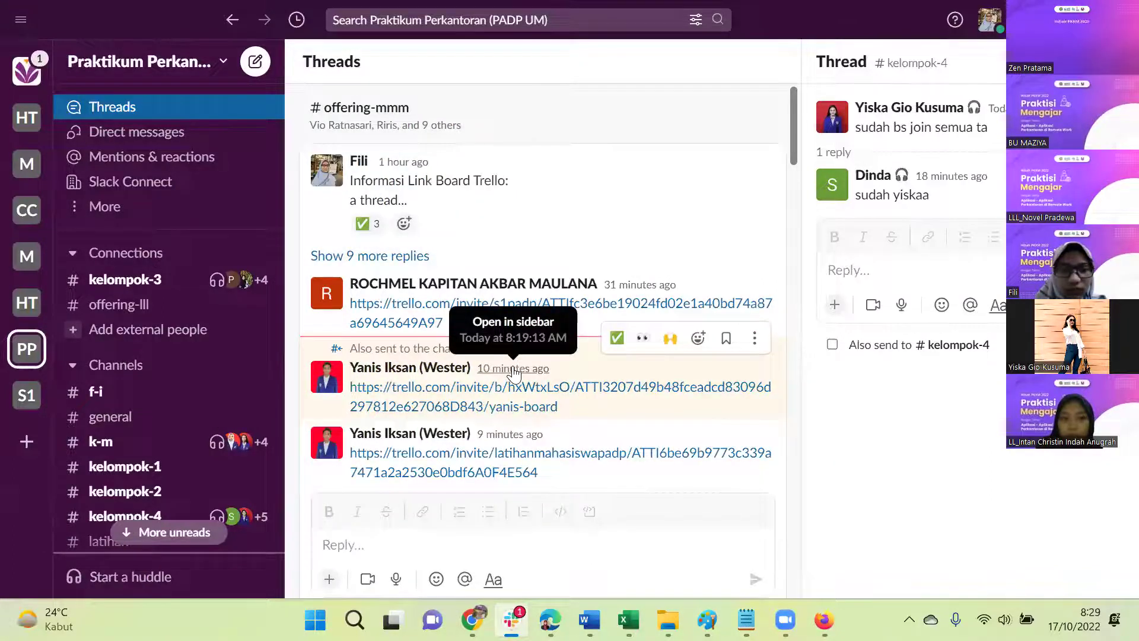
pyautogui.scroll(-15, 513, 373)
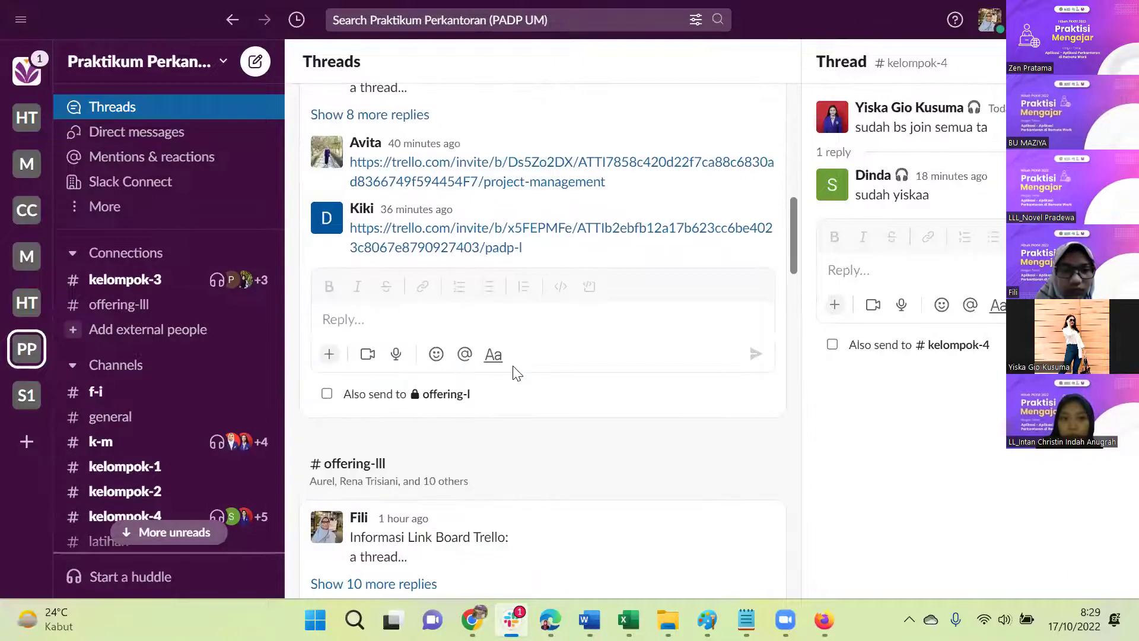
pyautogui.scroll(-4, 514, 372)
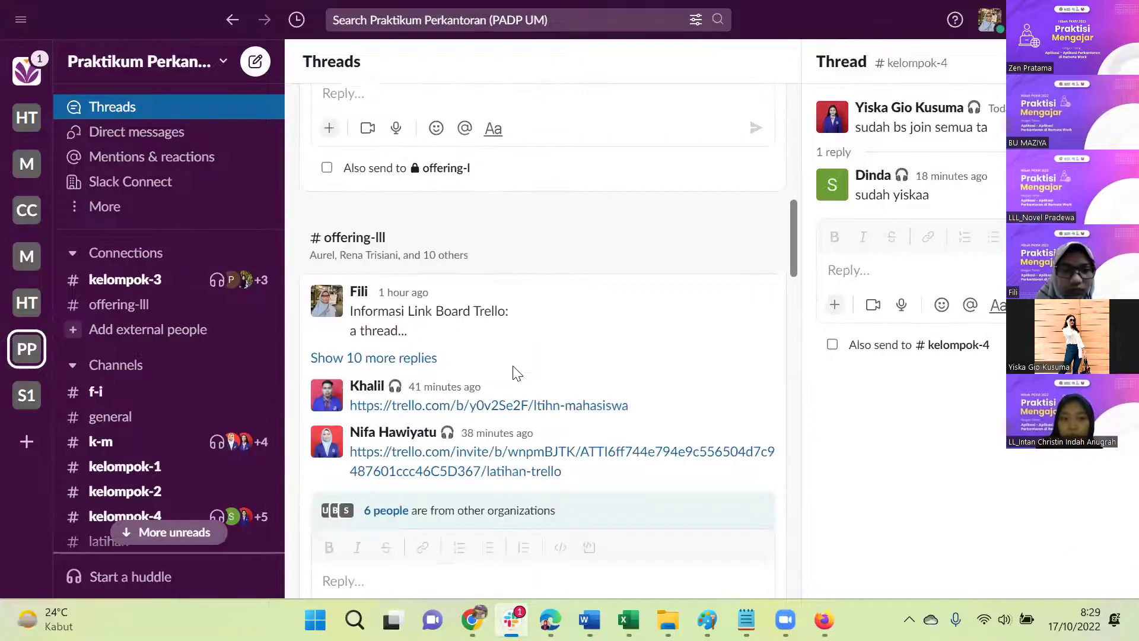
# Step: Open the kelompok-3 channel and read its latest messages
pyautogui.click(164, 284)
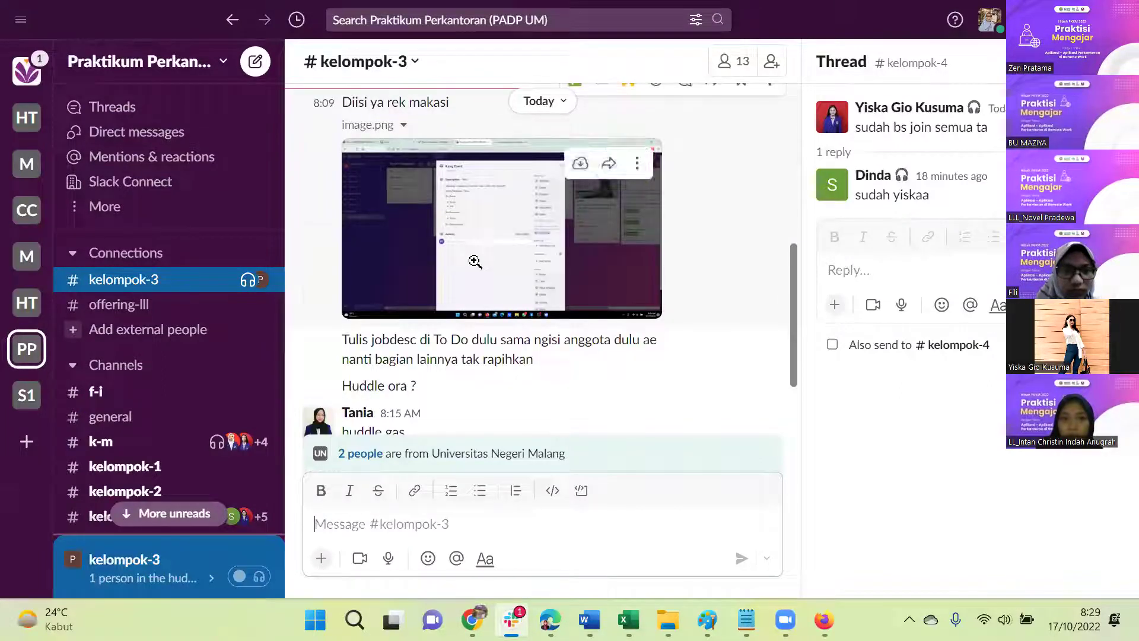
pyautogui.scroll(-2, 475, 261)
pyautogui.scroll(-1, 479, 269)
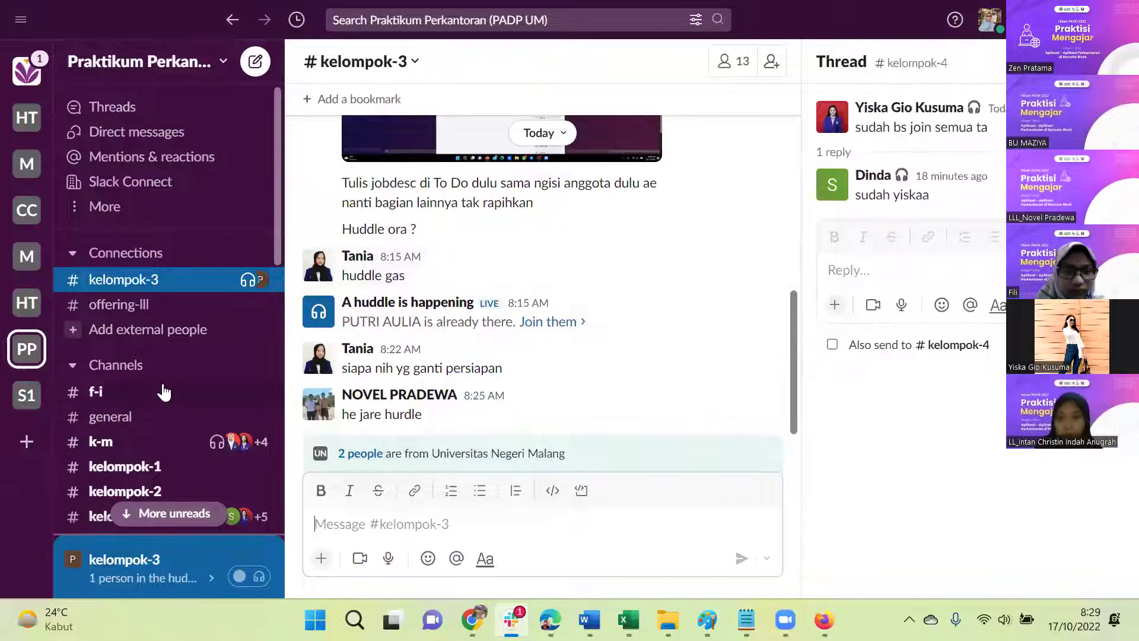
pyautogui.scroll(-3, 164, 393)
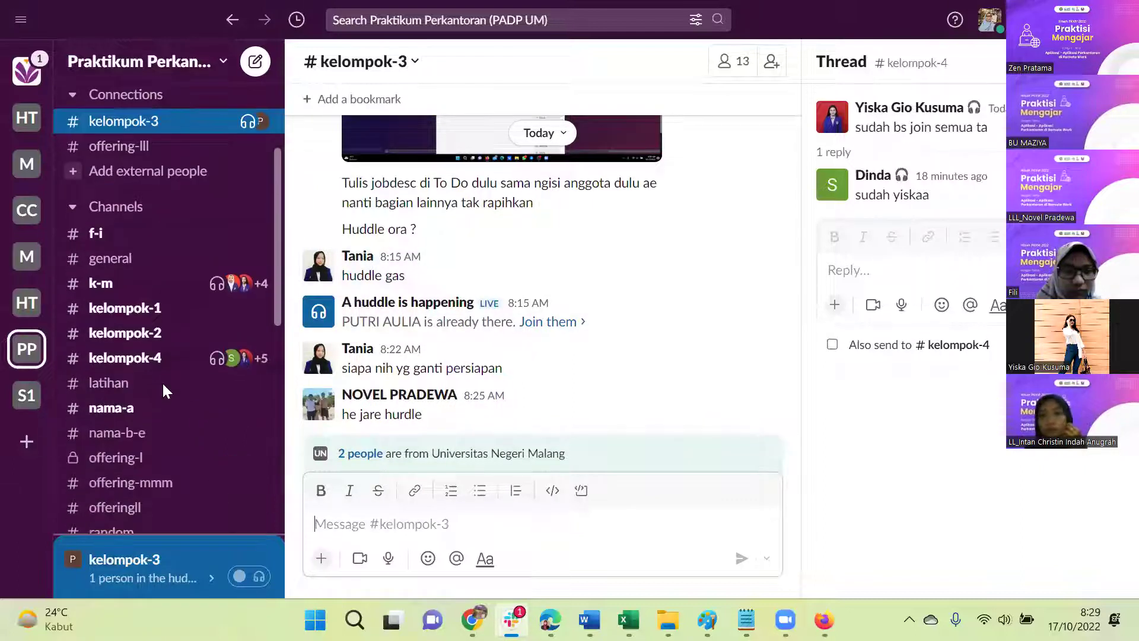
# Step: Read the recent messages in the f-i channel and the k-m channel
pyautogui.click(118, 239)
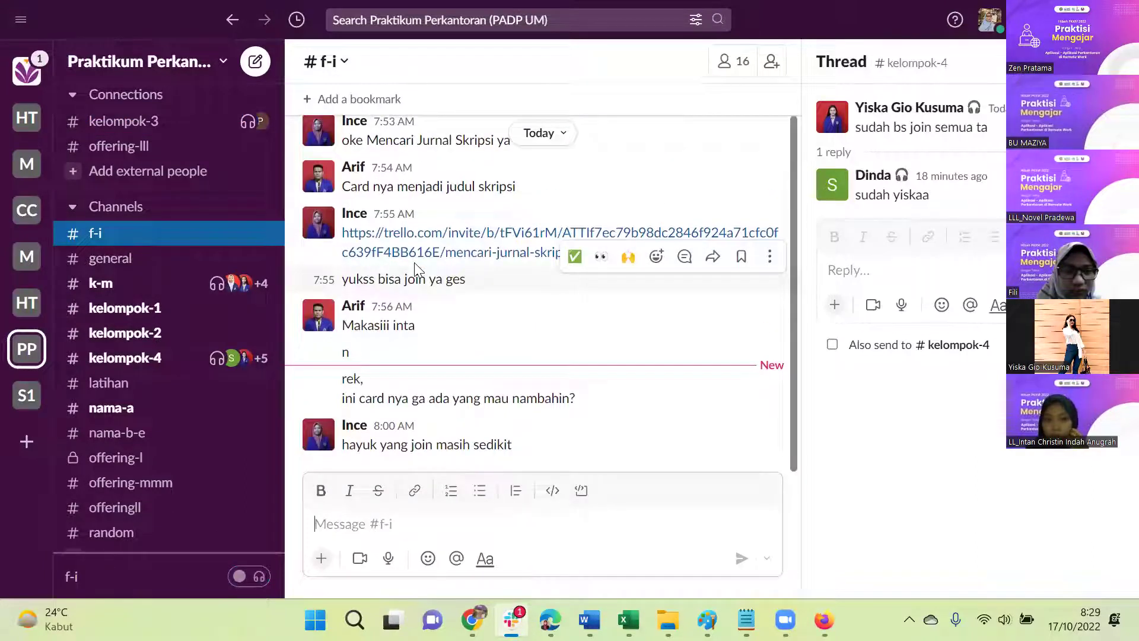
pyautogui.click(114, 293)
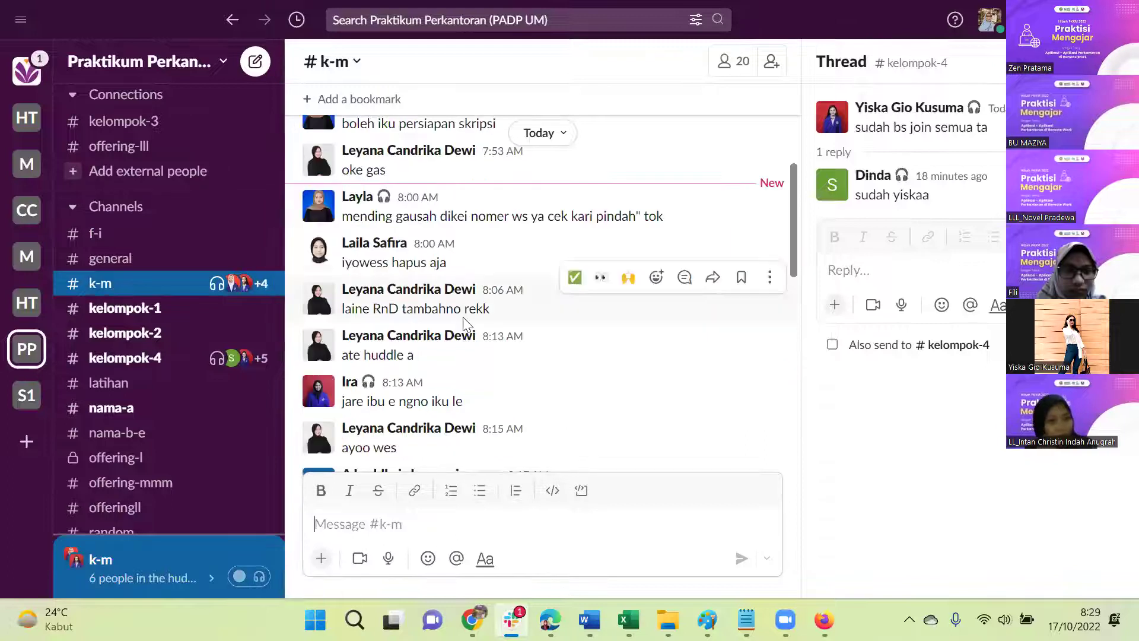
pyautogui.scroll(-10, 465, 324)
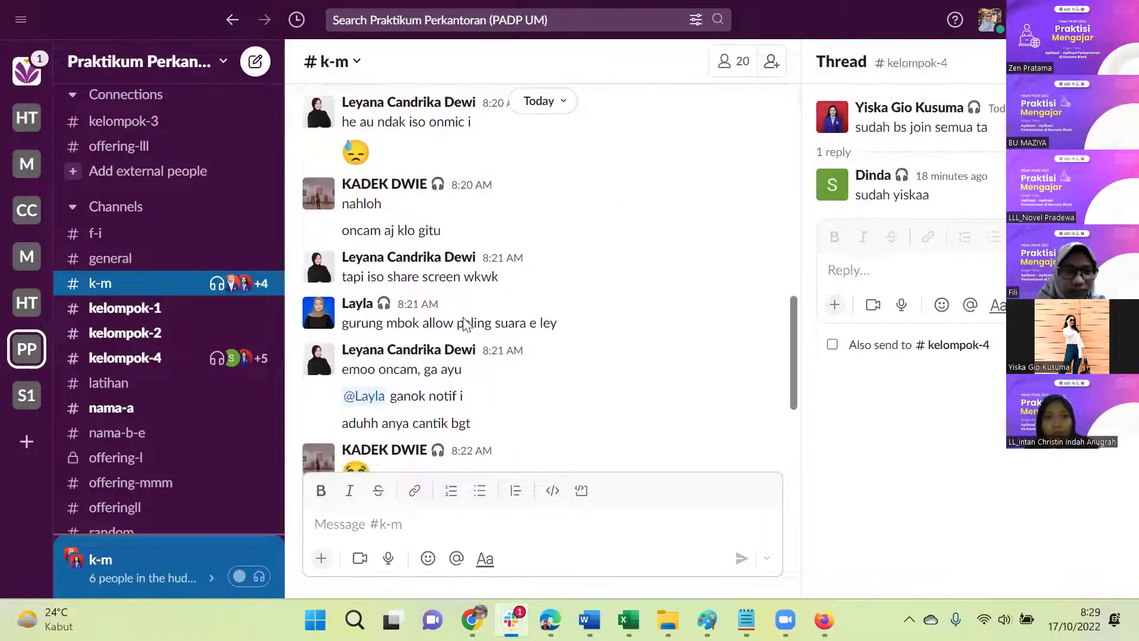
pyautogui.scroll(-5, 465, 324)
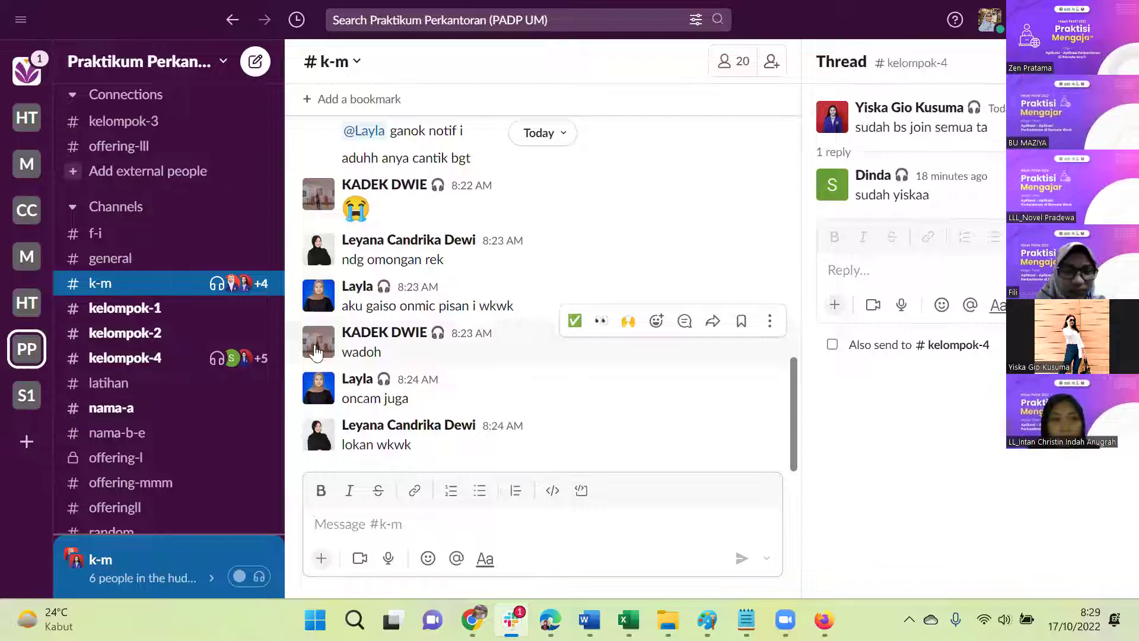
# Step: Open the kelompok-1 channel and read its newest messages
pyautogui.scroll(-3, 173, 378)
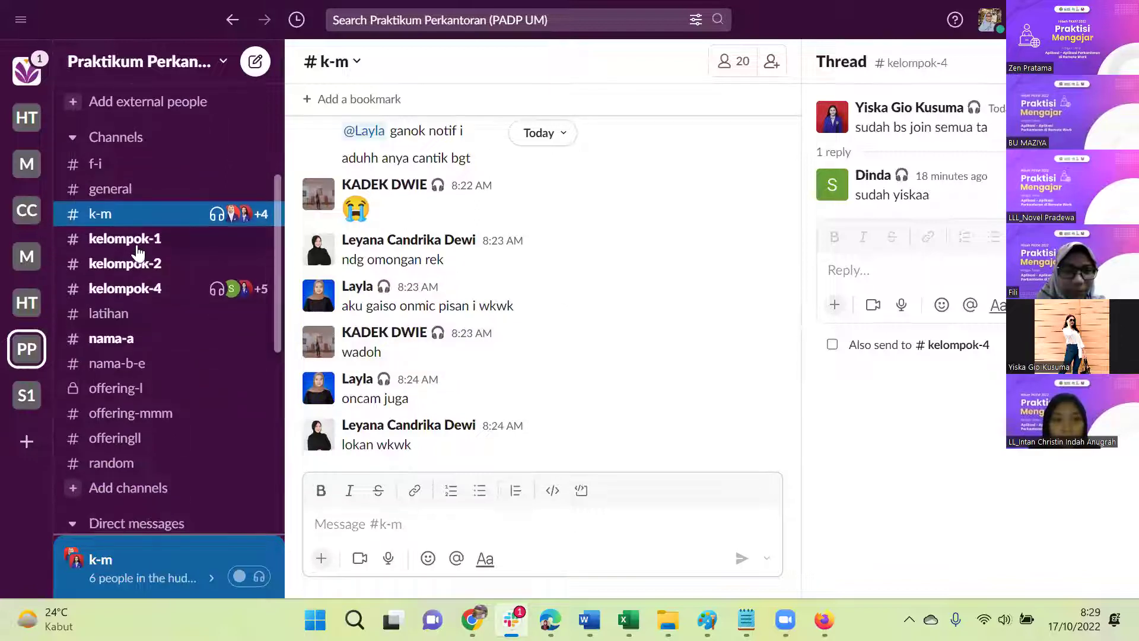
pyautogui.click(138, 242)
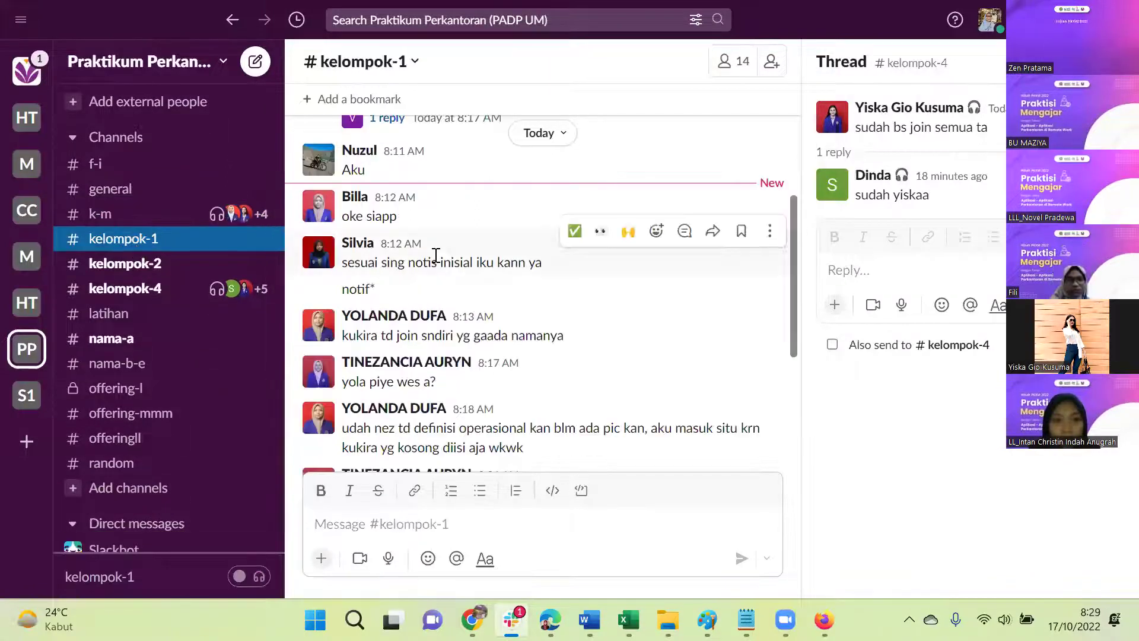
pyautogui.scroll(-10, 497, 303)
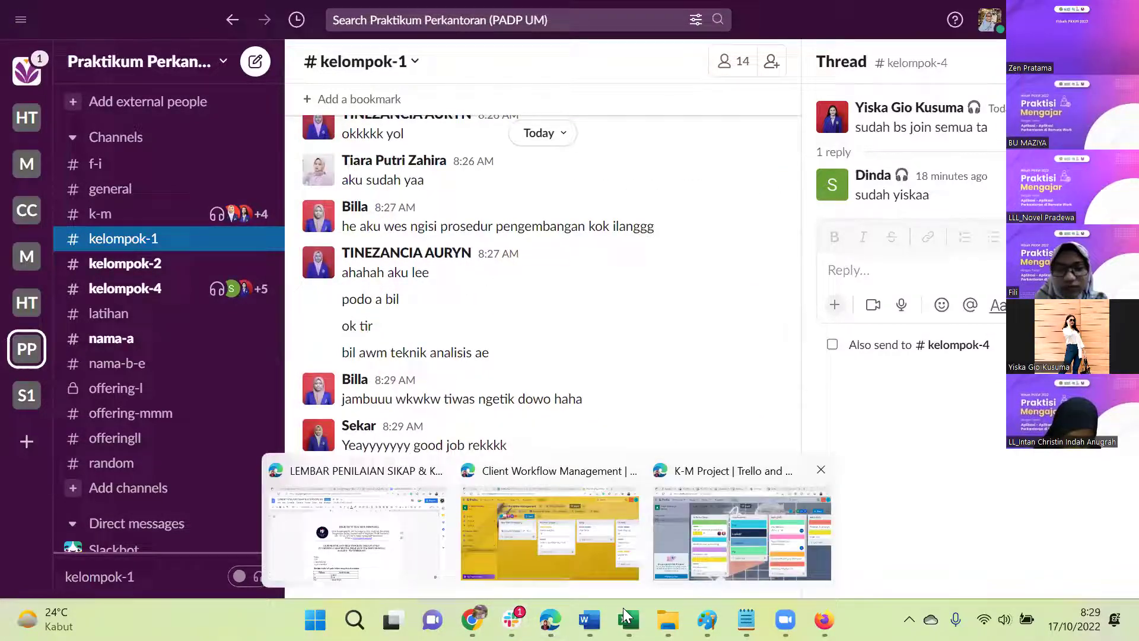
# Step: Switch to the Edge window with the K-M Project board and look through the full list of Trello workspaces, closing it again
pyautogui.click(678, 507)
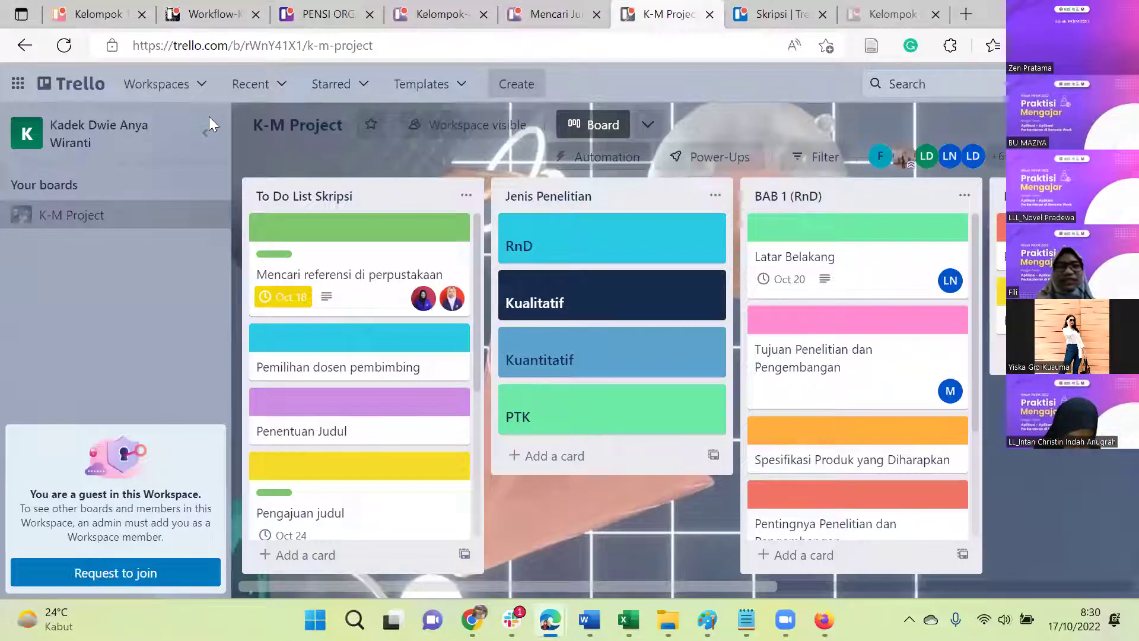
pyautogui.click(208, 86)
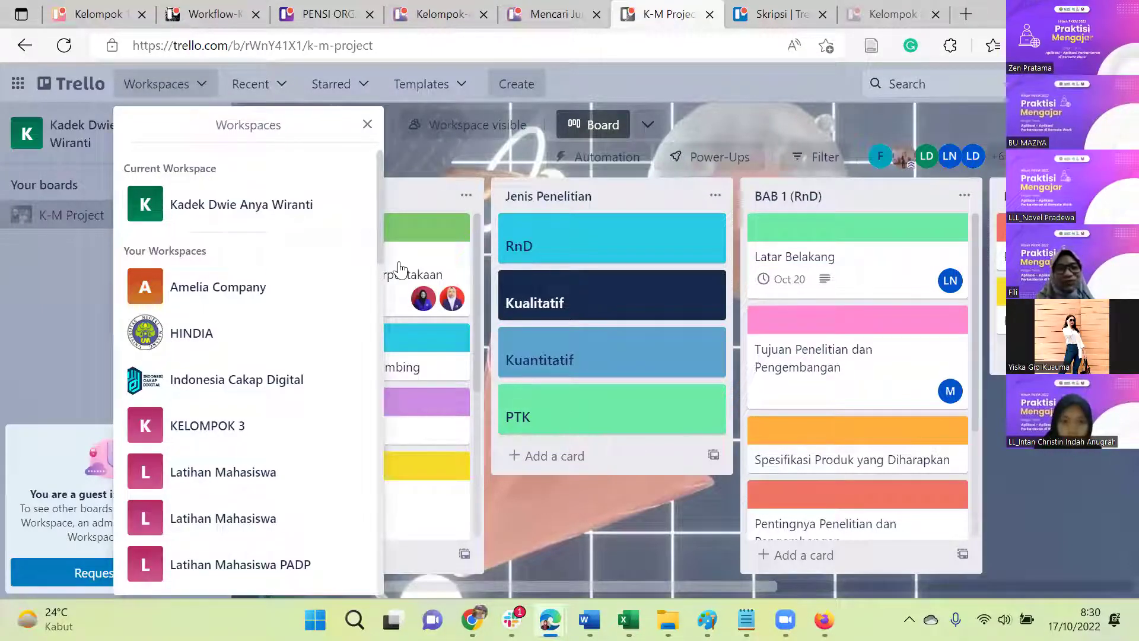
pyautogui.scroll(-6, 159, 413)
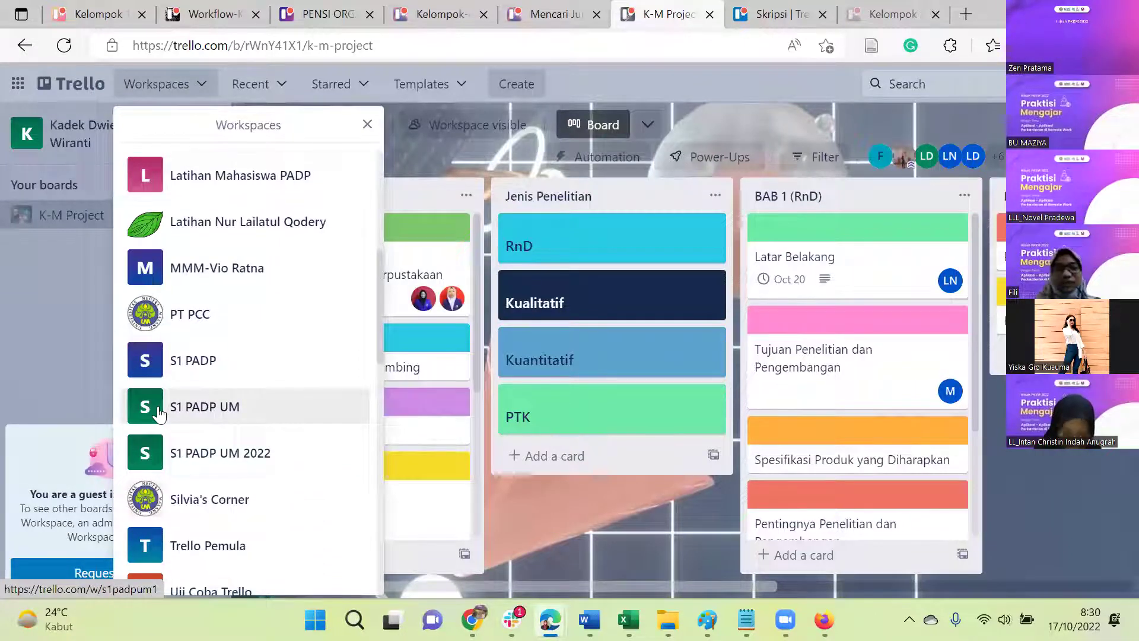
pyautogui.scroll(-12, 159, 409)
pyautogui.scroll(-8, 226, 413)
pyautogui.scroll(20, 227, 412)
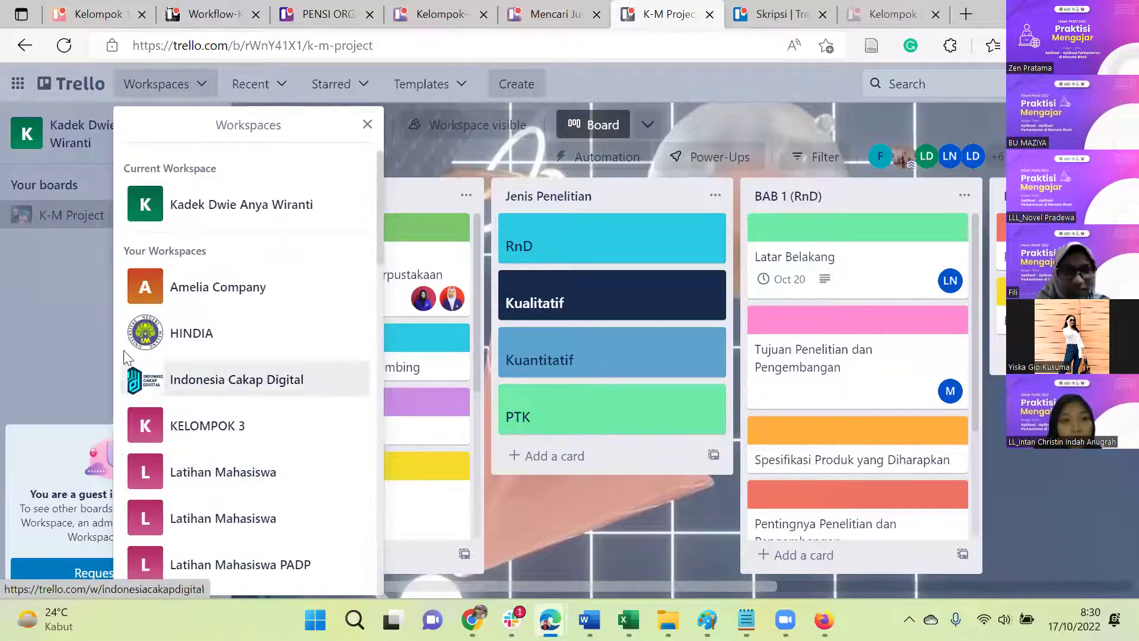
pyautogui.click(74, 337)
pyautogui.click(200, 85)
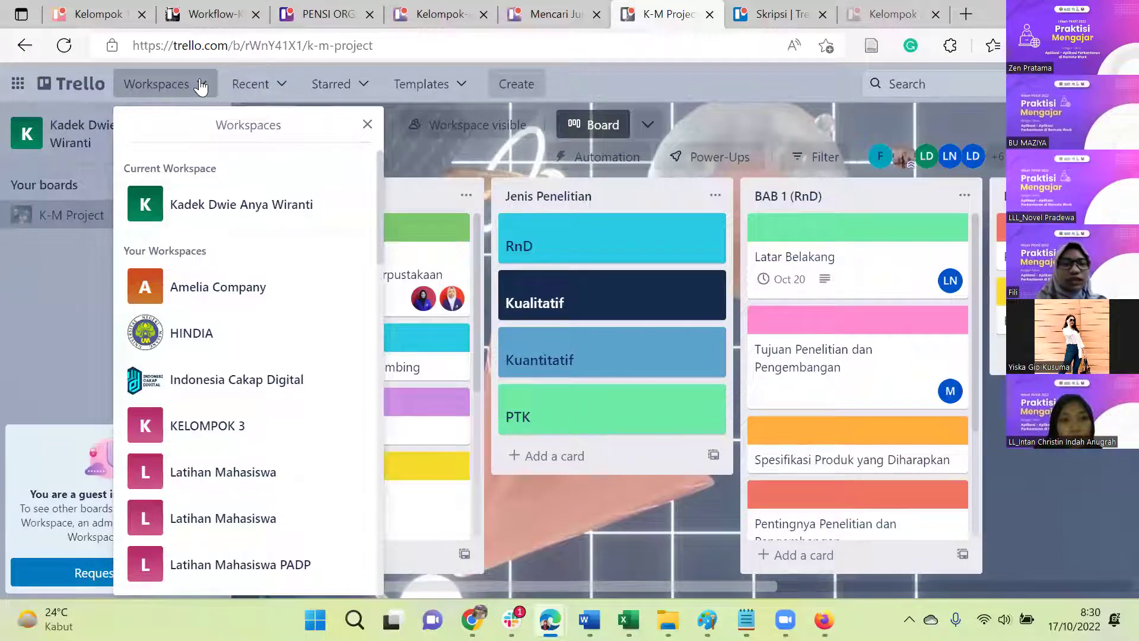
pyautogui.click(67, 338)
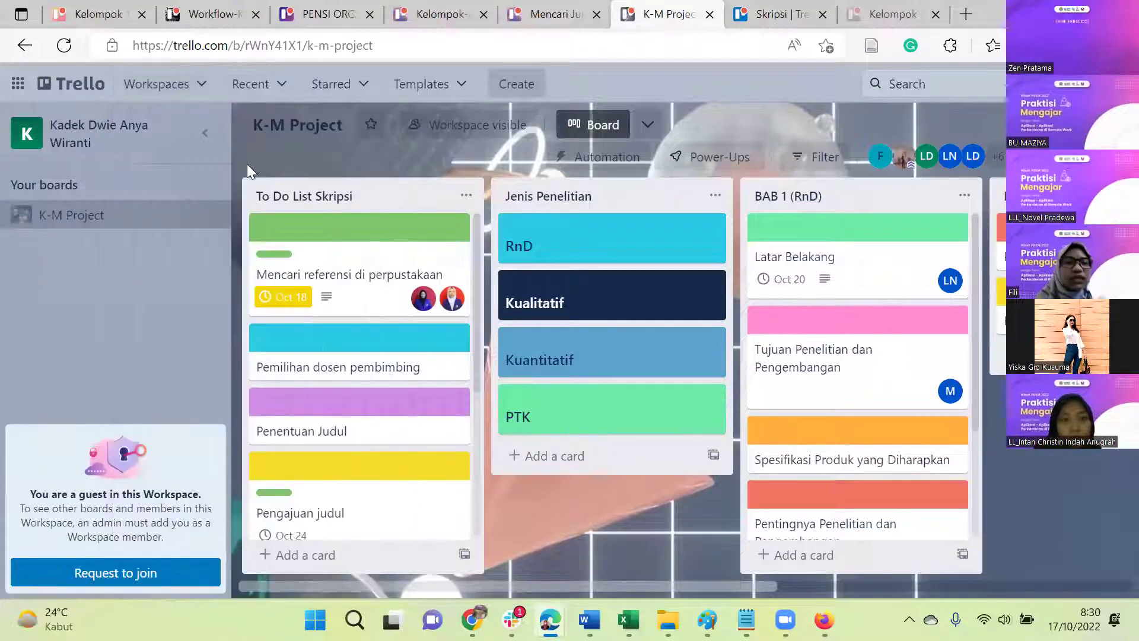
# Step: Look over the recent boards list and the starred boards list, closing each again
pyautogui.click(295, 84)
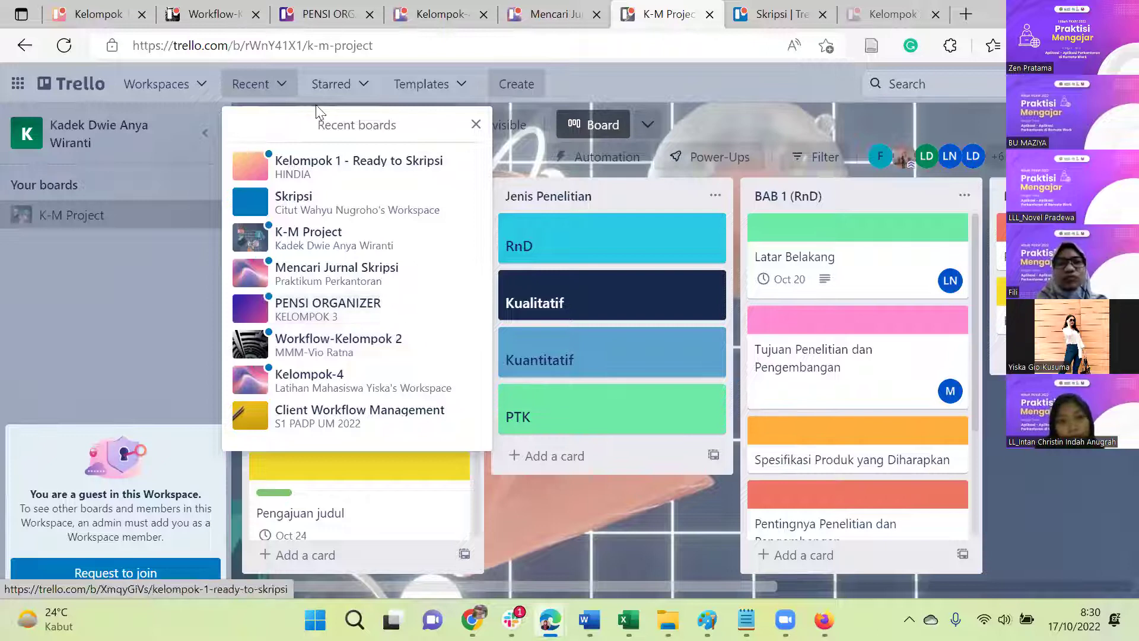
pyautogui.click(362, 90)
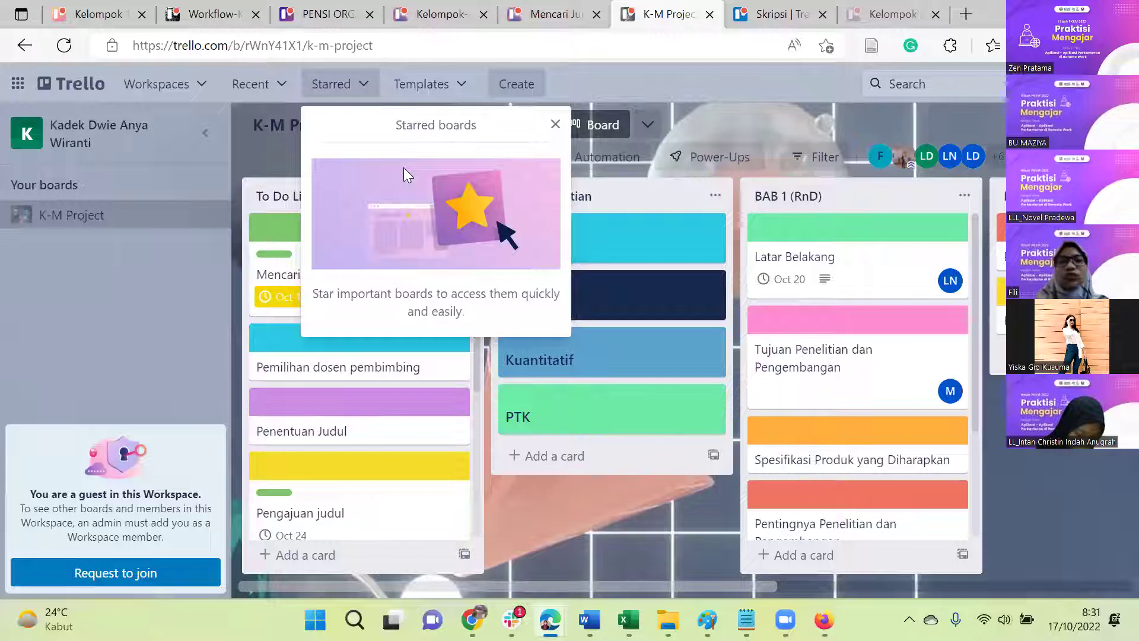
pyautogui.click(555, 125)
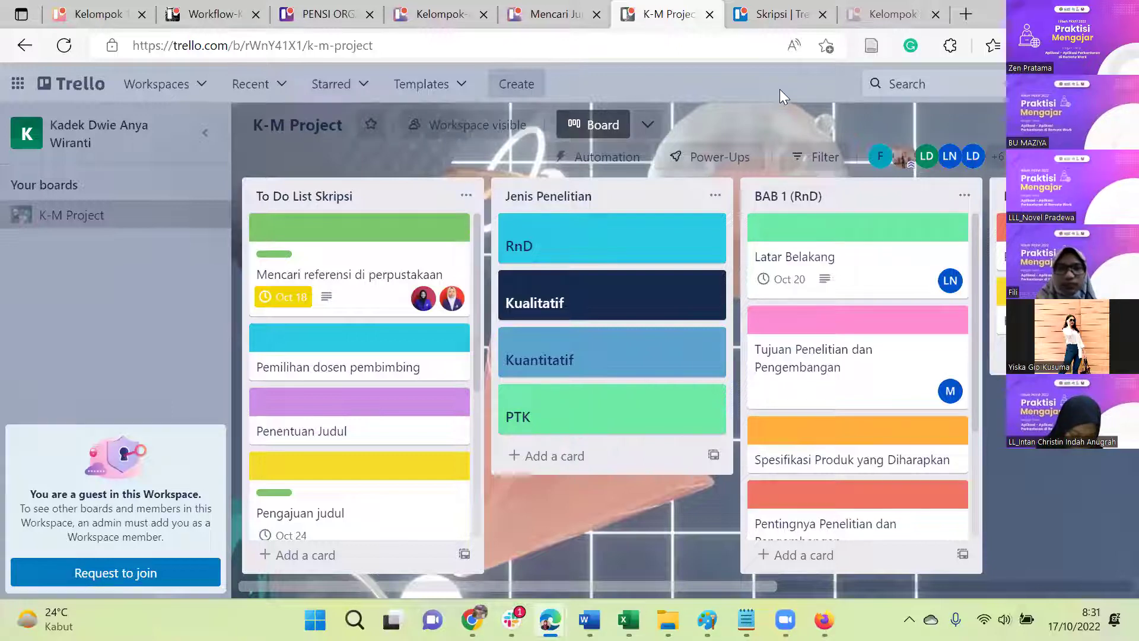
# Step: Look through the top board templates offered in Trello and close the list
pyautogui.click(465, 86)
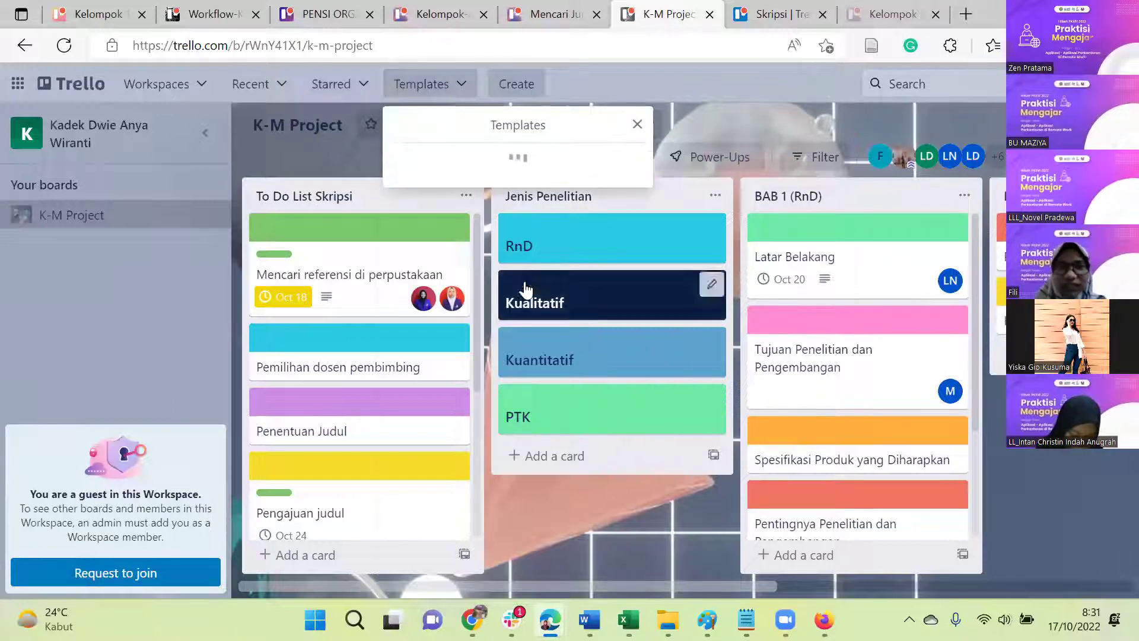
pyautogui.scroll(-2, 526, 289)
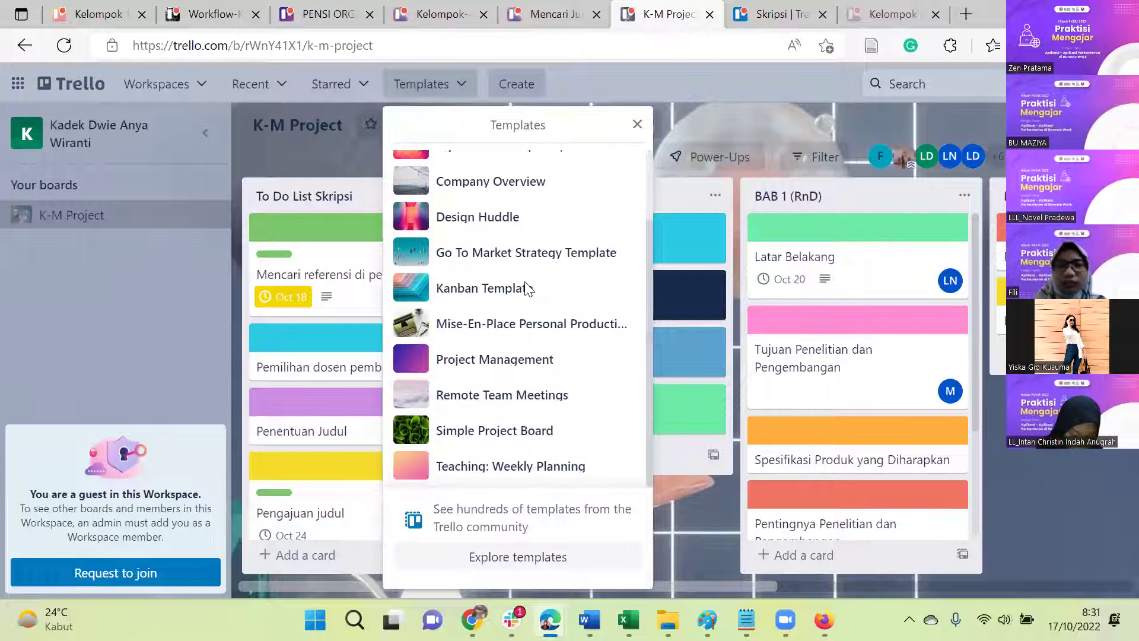
pyautogui.scroll(2, 527, 289)
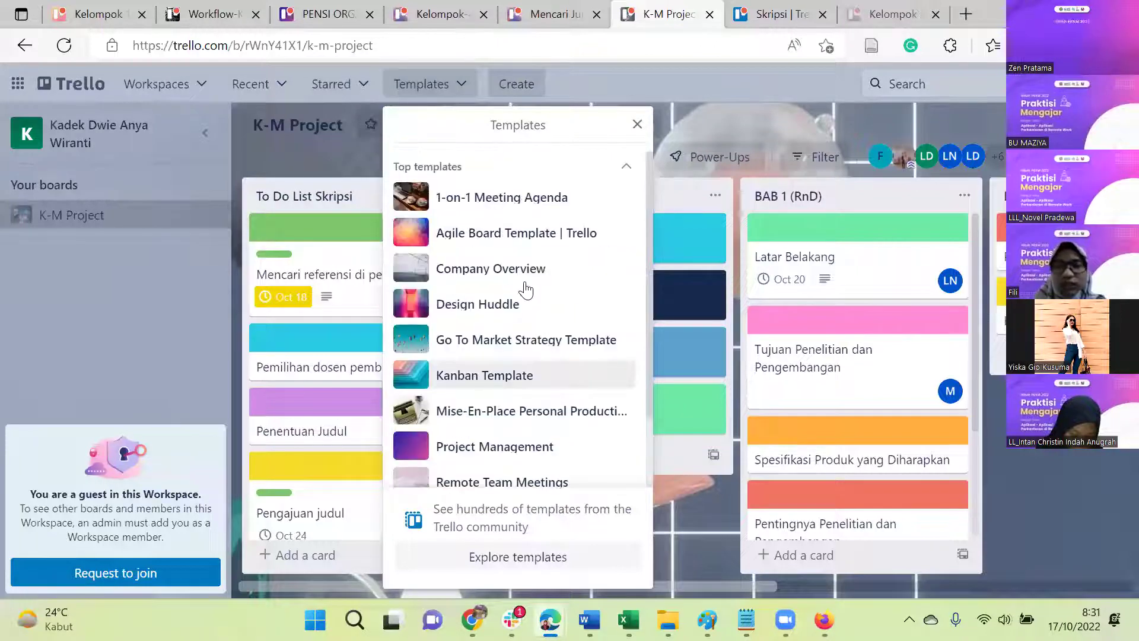
pyautogui.click(178, 302)
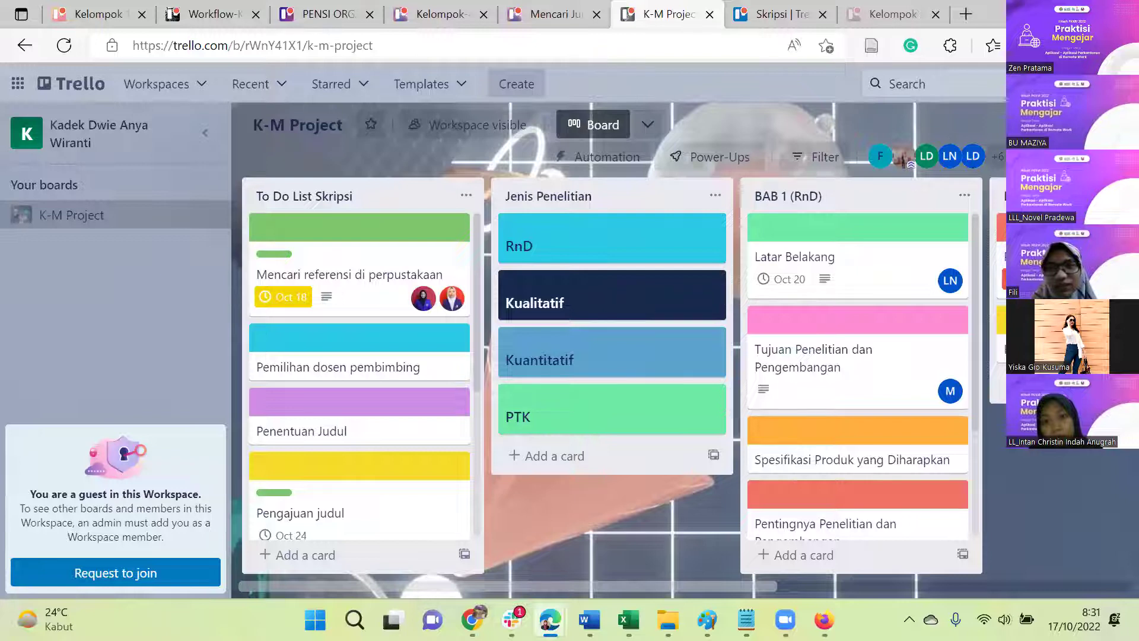
# Step: Open the Trello notifications and read through the recent card assignments and workspace join requests
pyautogui.click(1094, 84)
pyautogui.scroll(-2, 925, 285)
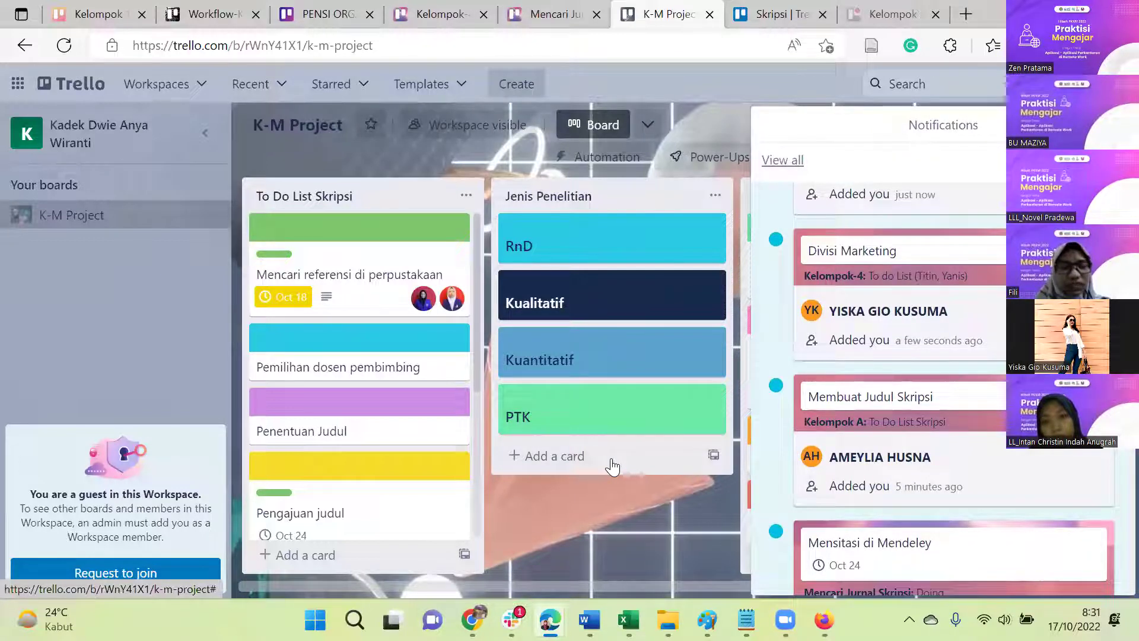
pyautogui.moveTo(512, 620)
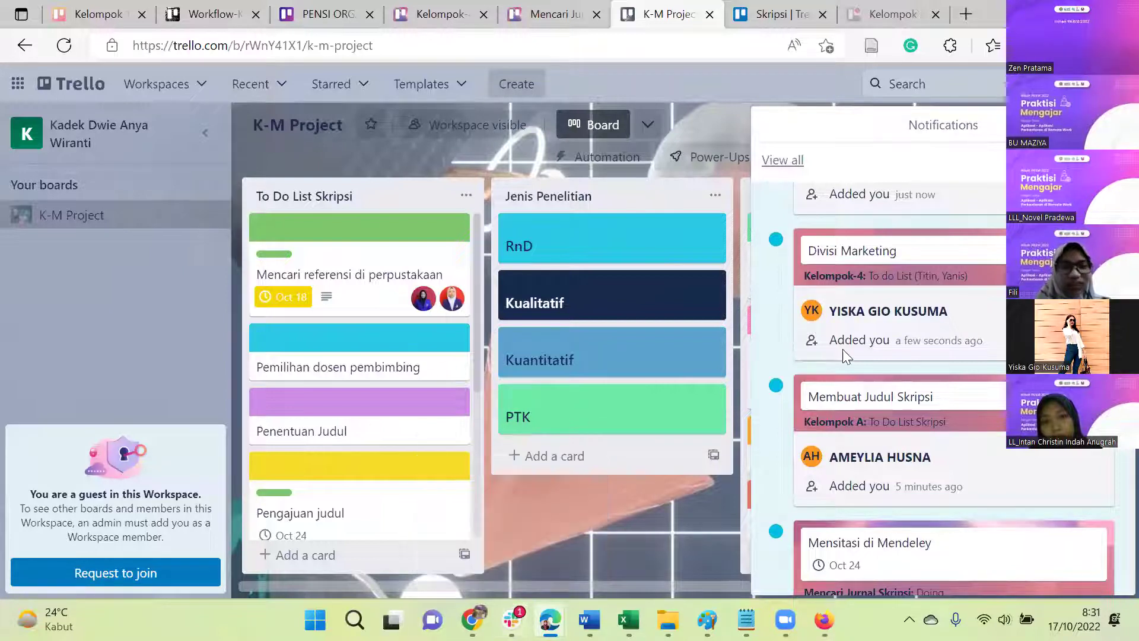
pyautogui.scroll(2, 925, 334)
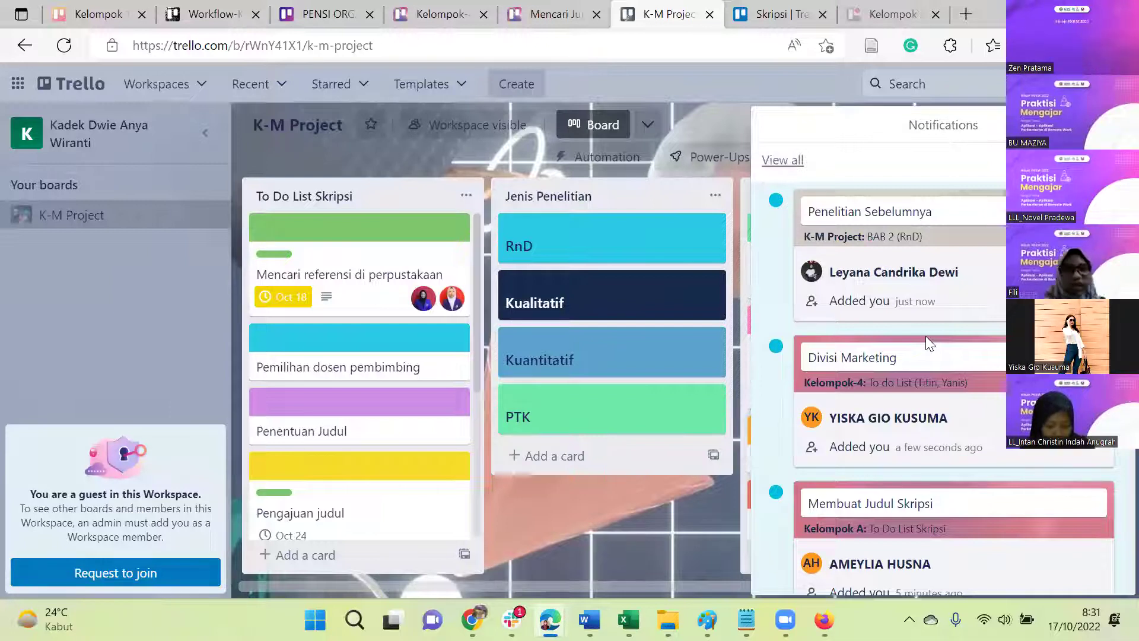
pyautogui.scroll(-2, 926, 335)
pyautogui.scroll(-5, 926, 336)
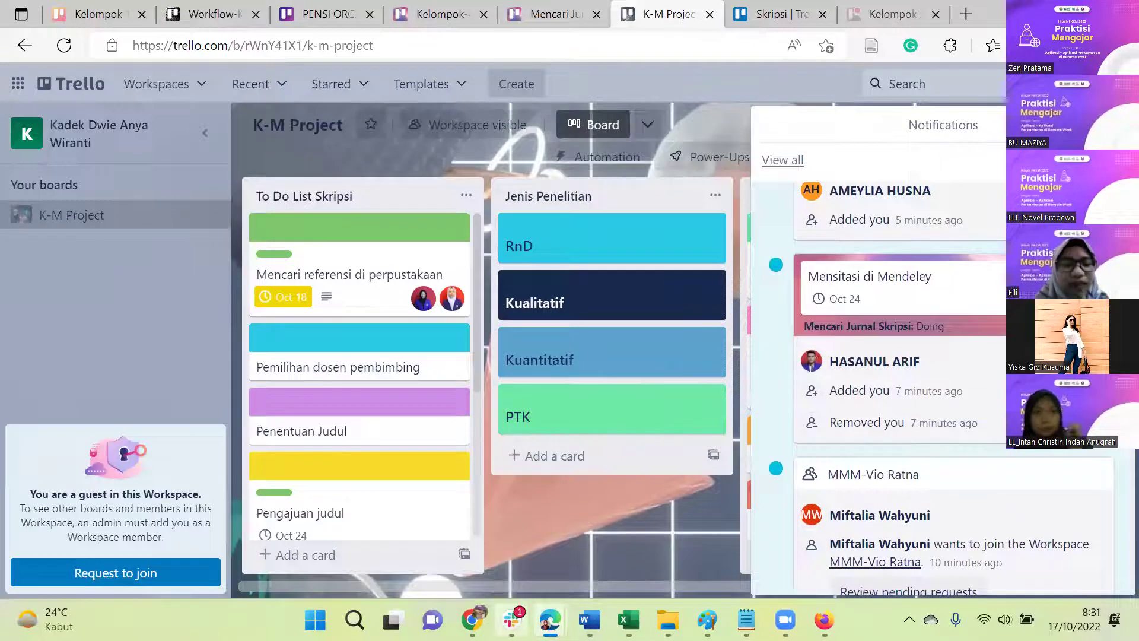
# Step: Switch to Slack, search the workspace for "trello" and open the Trello app's conversation
pyautogui.hotkey('alt', 'Tab')
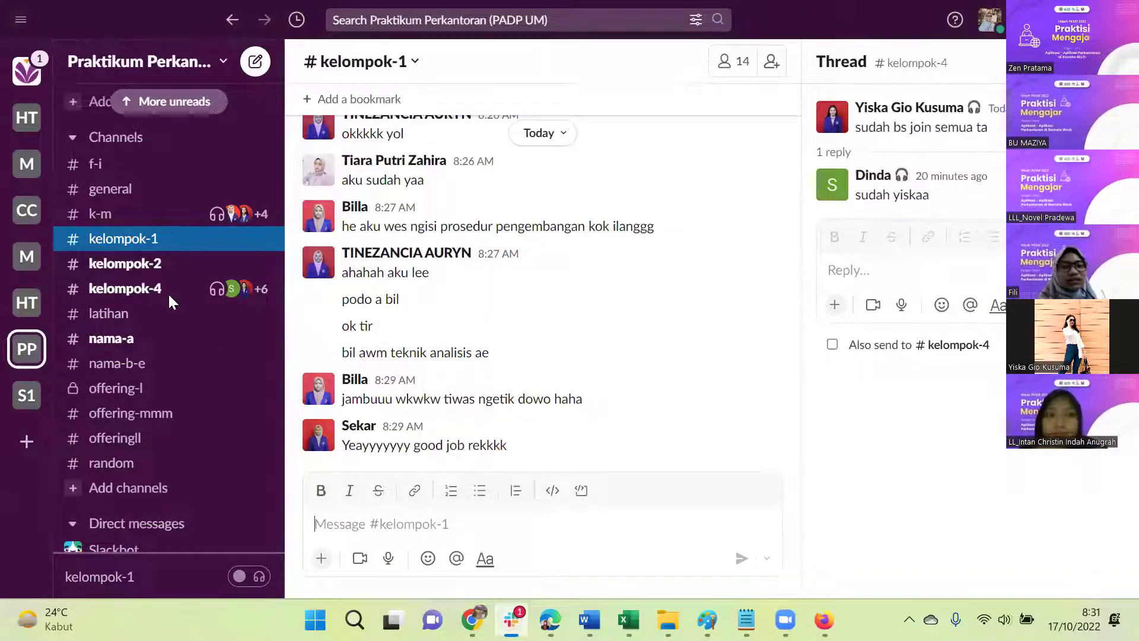
pyautogui.scroll(-7, 169, 297)
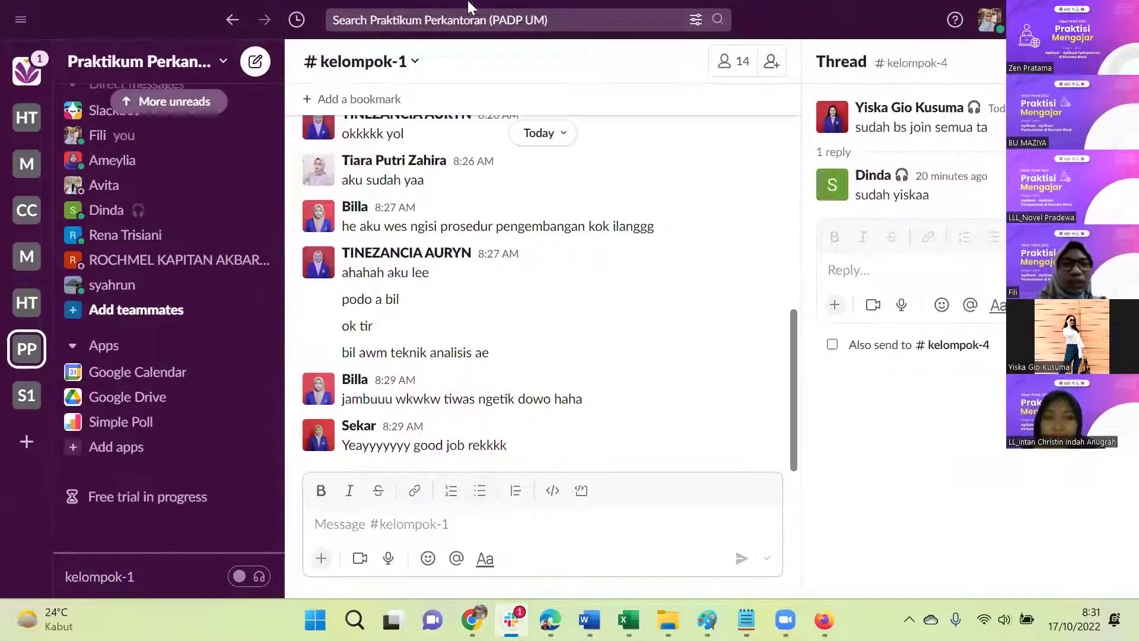
pyautogui.click(465, 23)
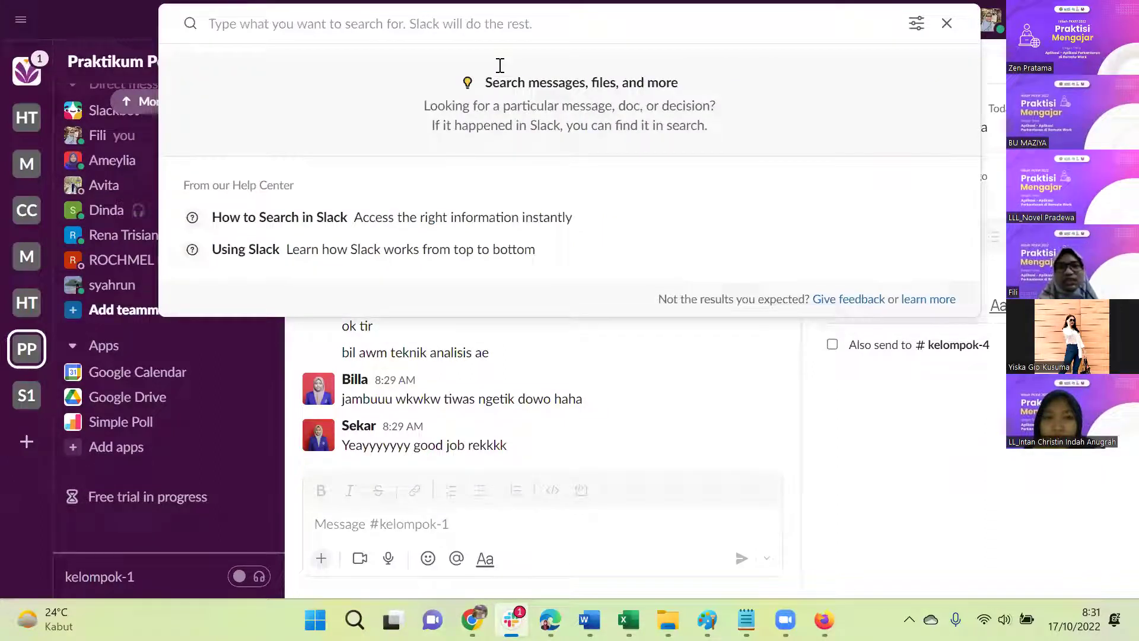
pyautogui.write('trello')
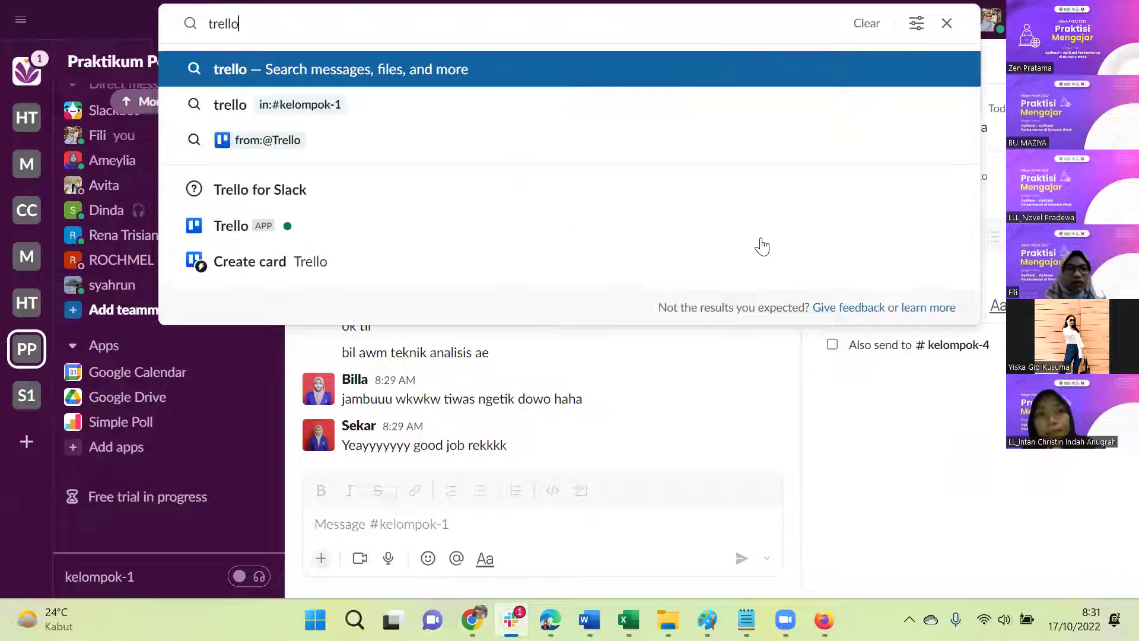
pyautogui.click(240, 223)
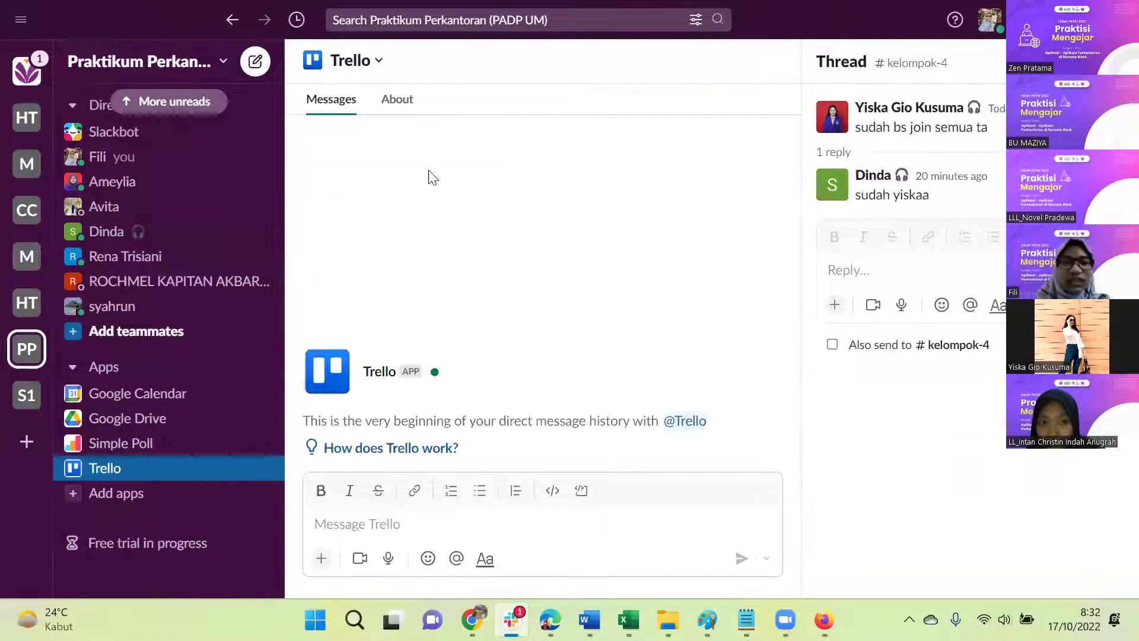
# Step: Read the Trello app's description, open its configuration page in the Slack App Directory and review the authorizations
pyautogui.click(395, 102)
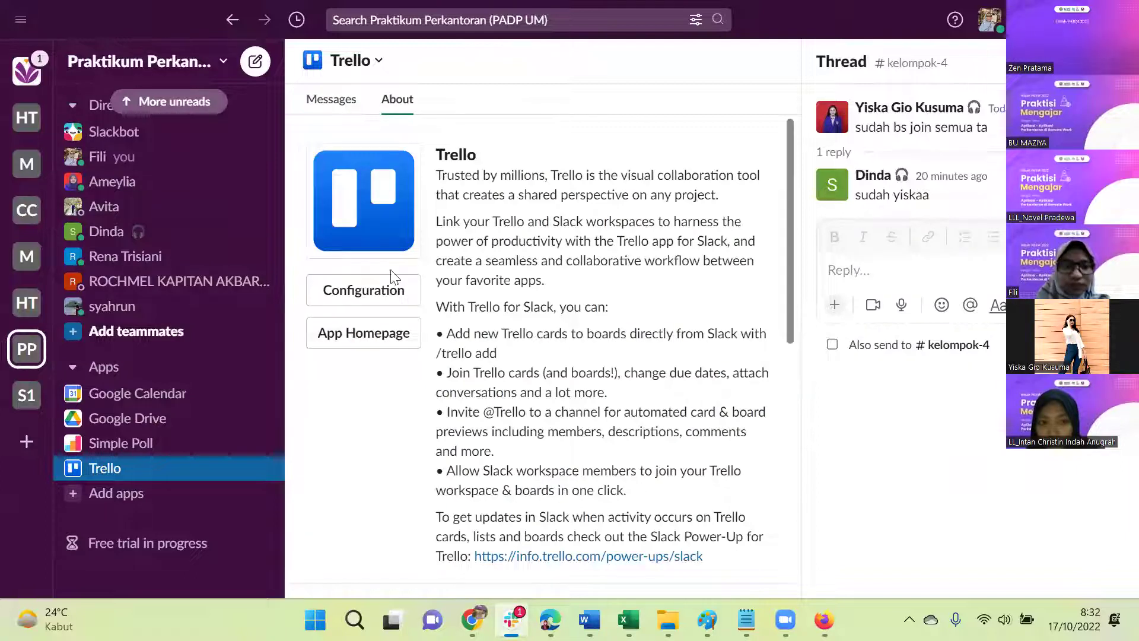
pyautogui.click(367, 295)
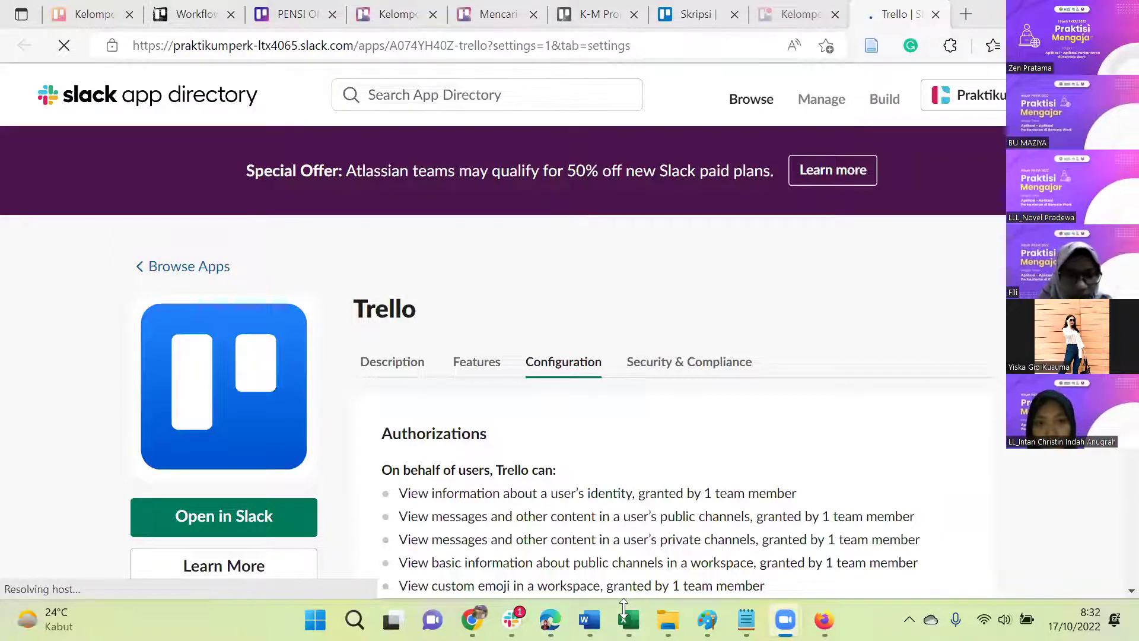
pyautogui.scroll(-2, 321, 401)
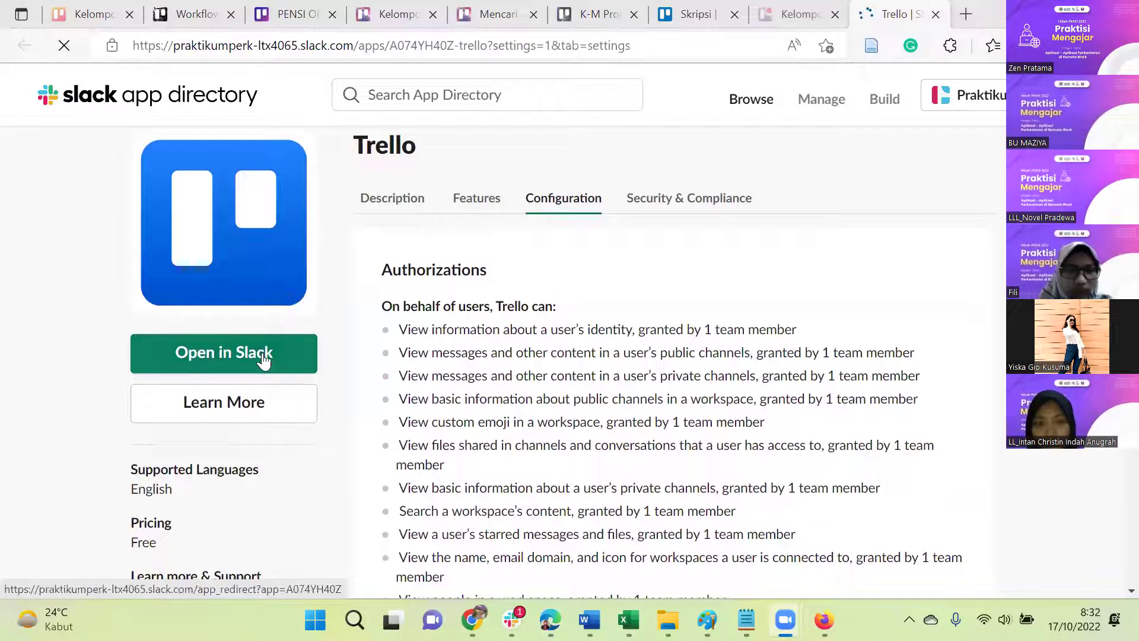
pyautogui.scroll(-15, 264, 355)
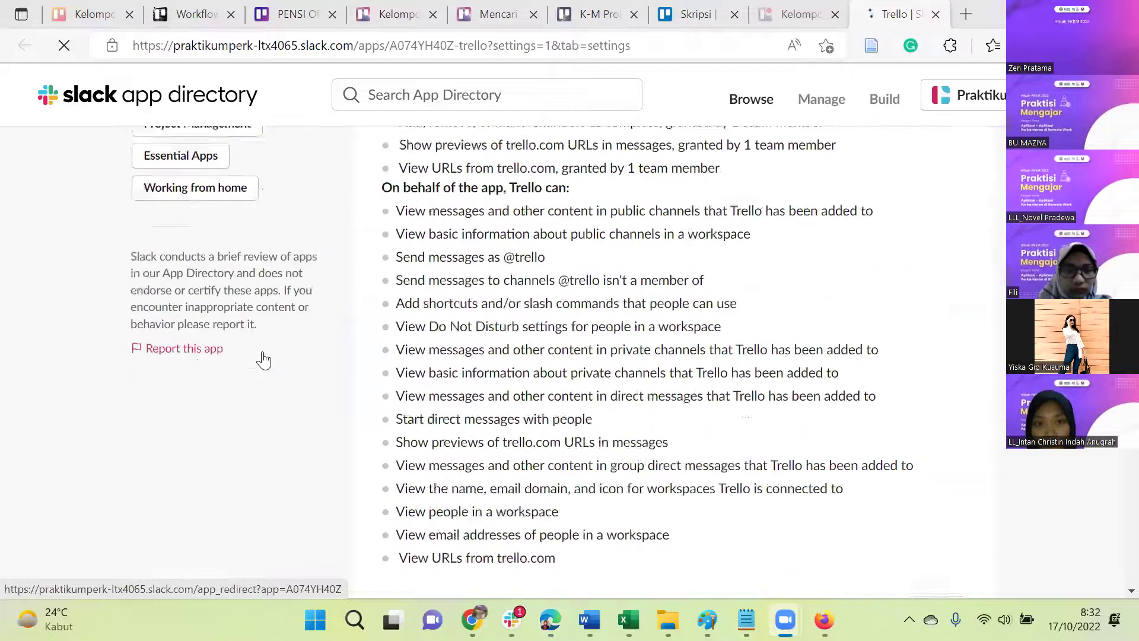
pyautogui.scroll(15, 264, 360)
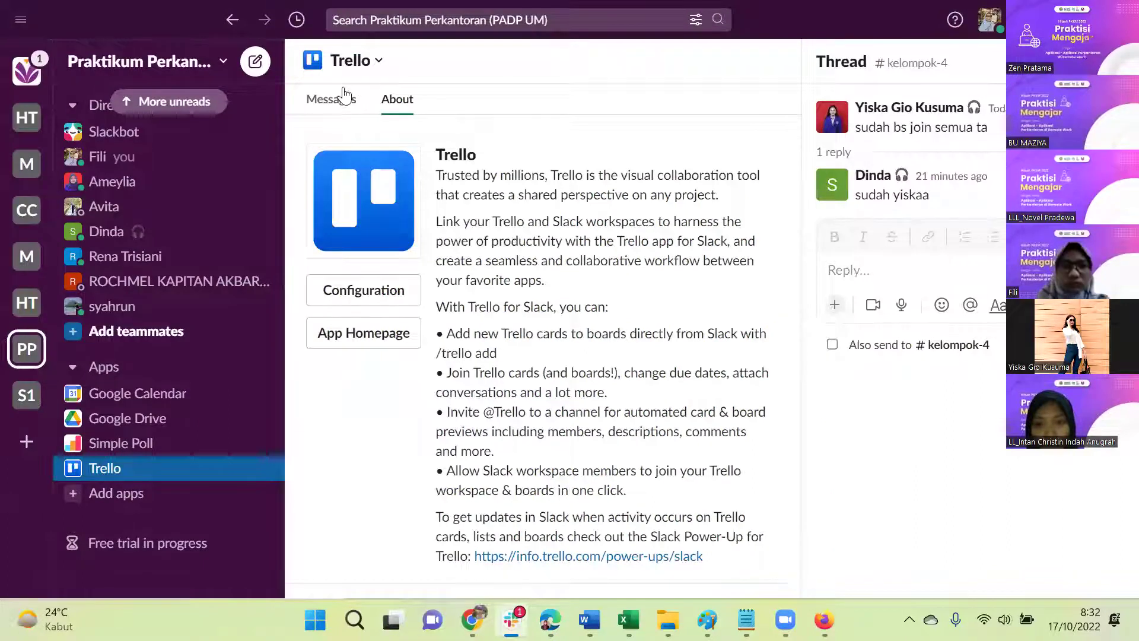
# Step: Show the Trello app's messages in Slack, switch back to Edge and close the Slack App Directory page
pyautogui.click(344, 101)
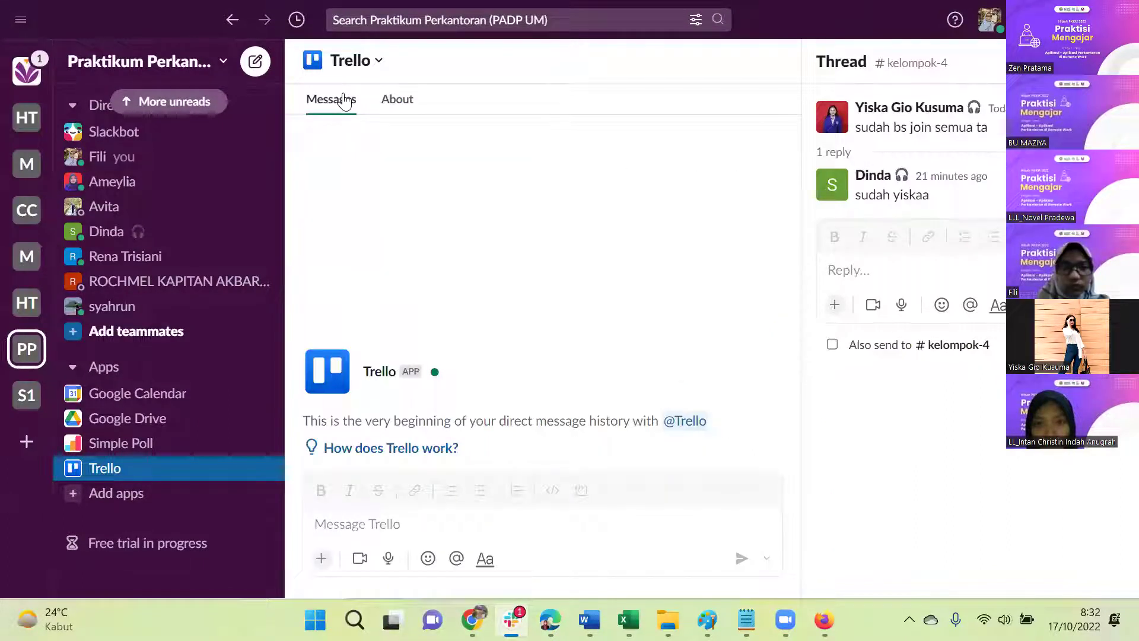
pyautogui.scroll(10, 89, 161)
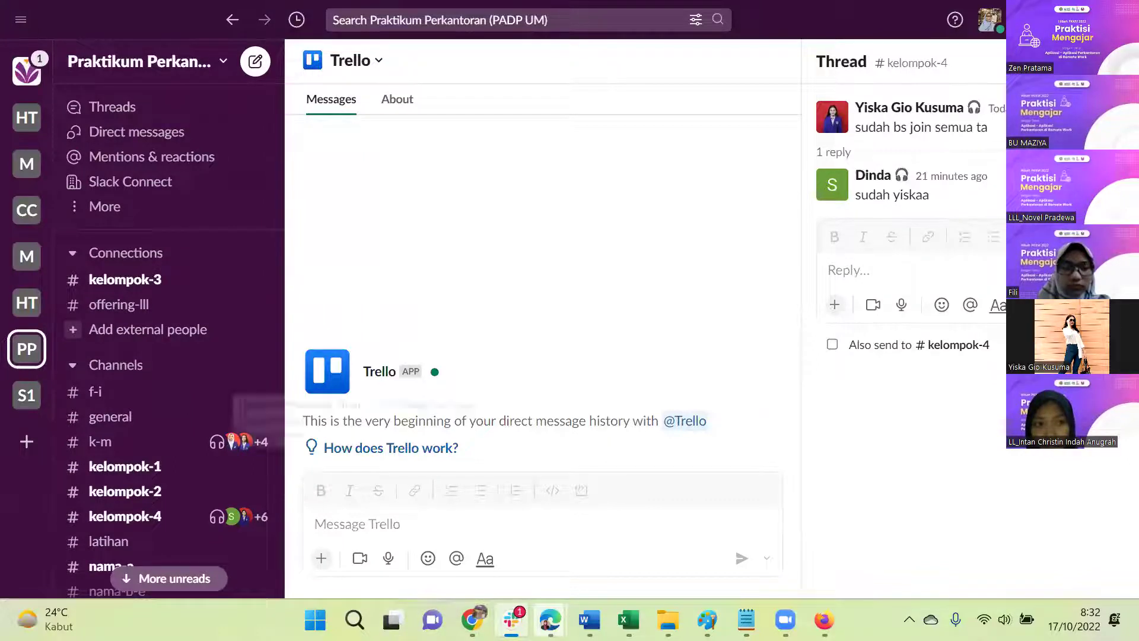
pyautogui.moveTo(550, 619)
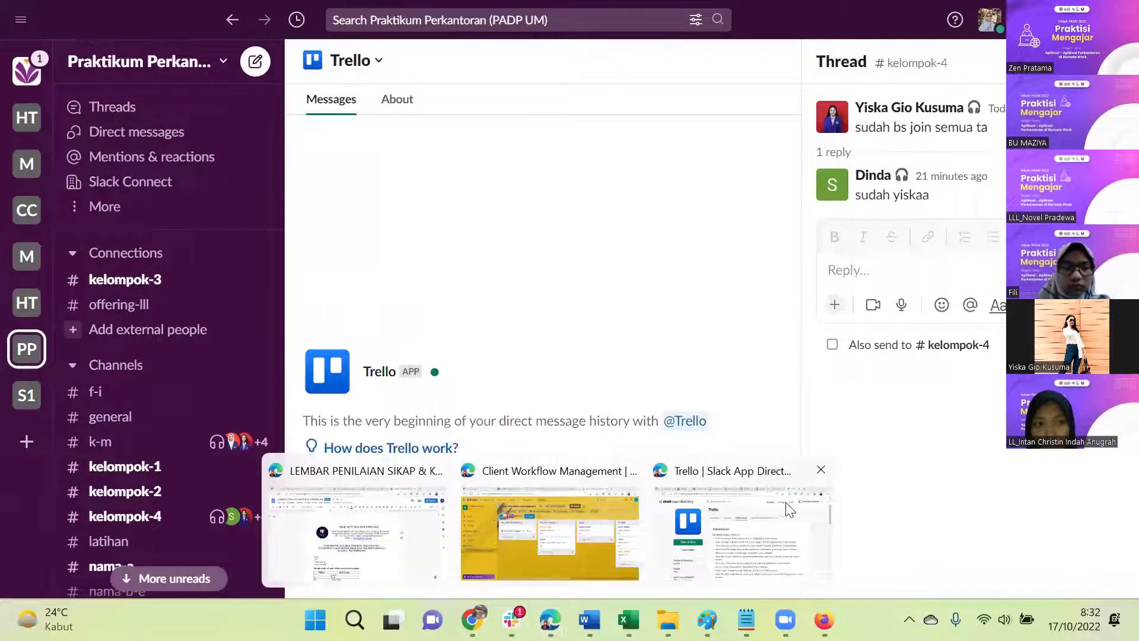
pyautogui.click(732, 475)
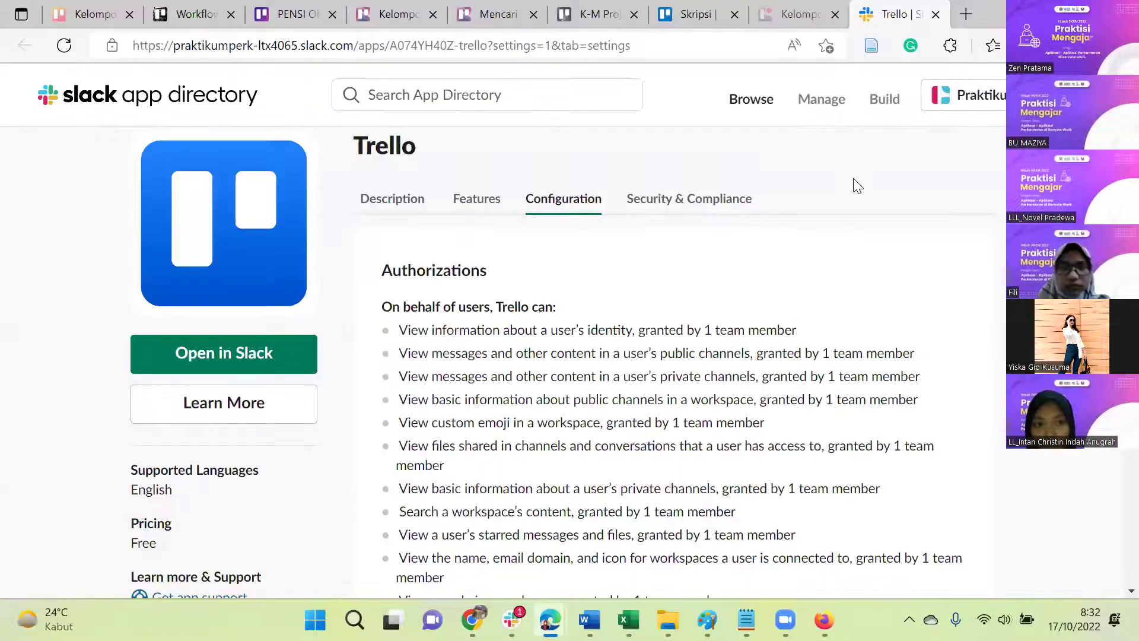
pyautogui.click(936, 15)
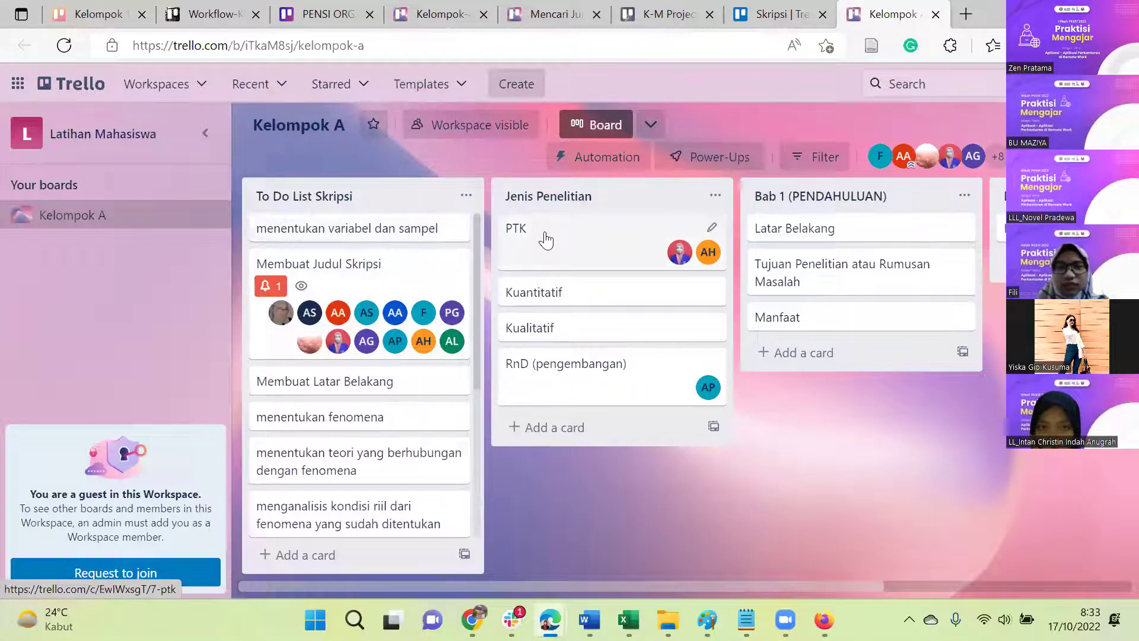
# Step: Examine the Kelompok A board's lists, reading through all the cards in To Do List Skripsi and their assigned members
pyautogui.hscroll(5, 546, 237)
pyautogui.hscroll(-5, 706, 241)
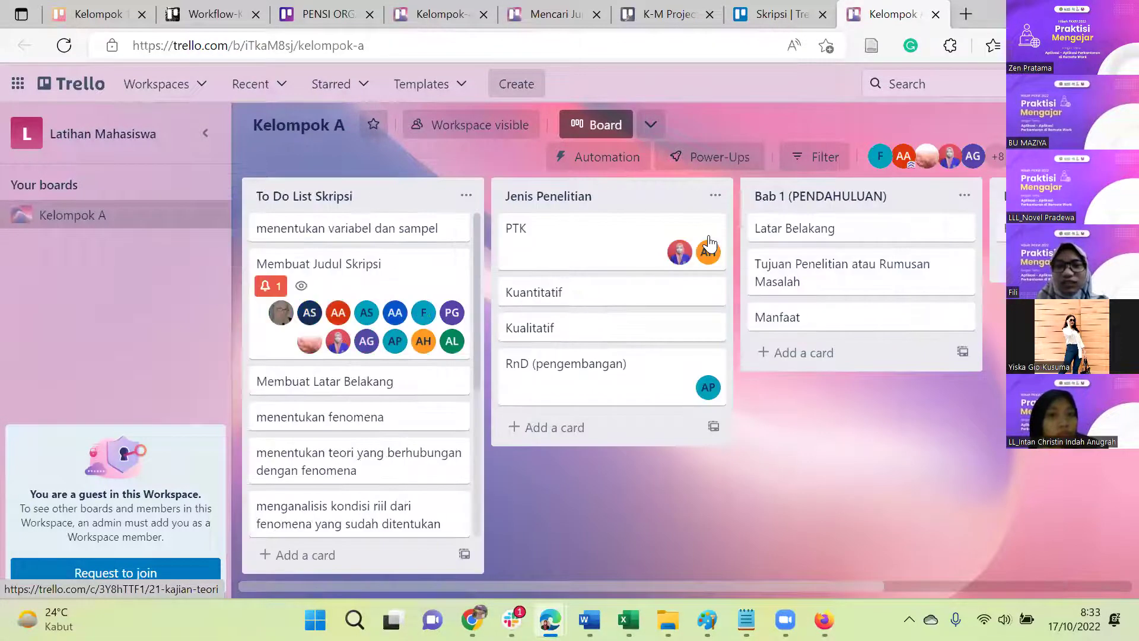
pyautogui.scroll(-2, 389, 466)
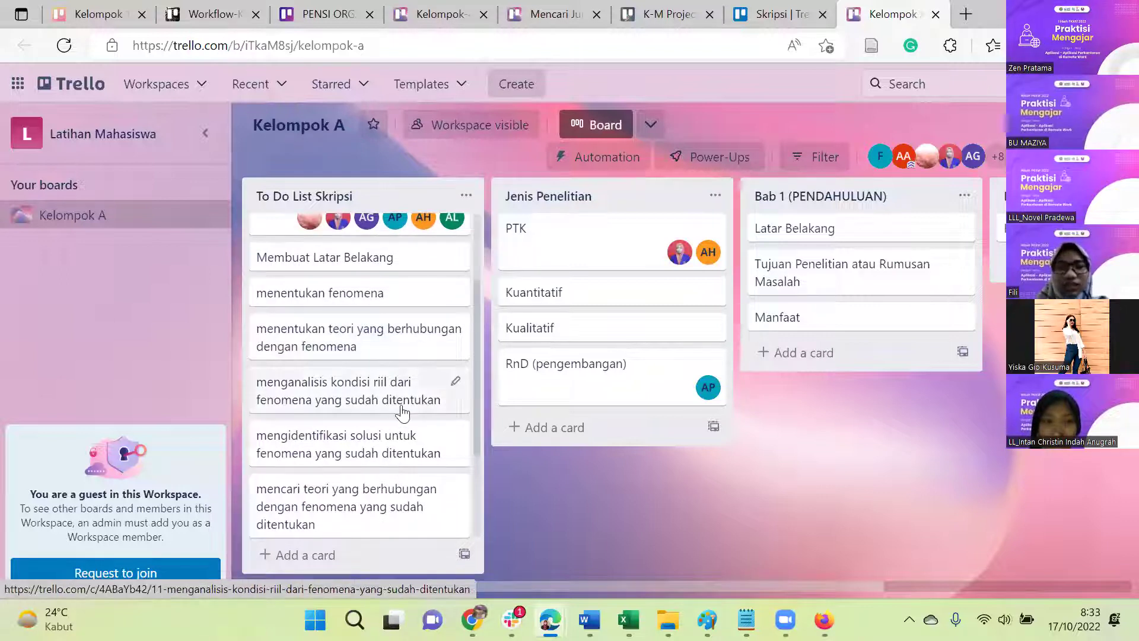
pyautogui.scroll(-3, 380, 409)
pyautogui.scroll(5, 401, 409)
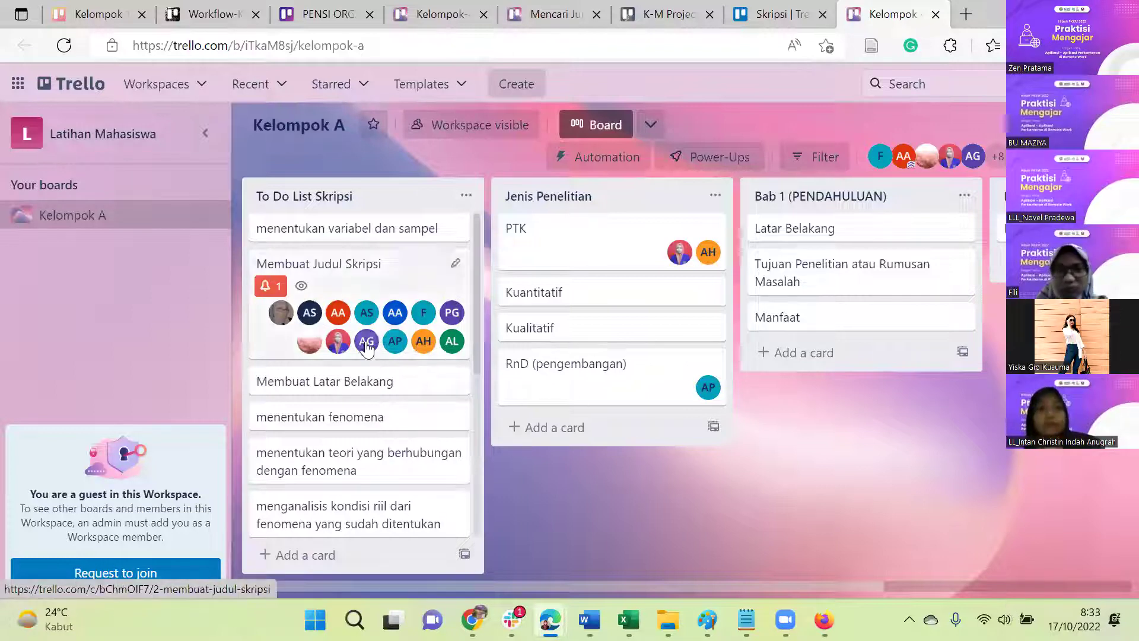
pyautogui.scroll(-3, 365, 344)
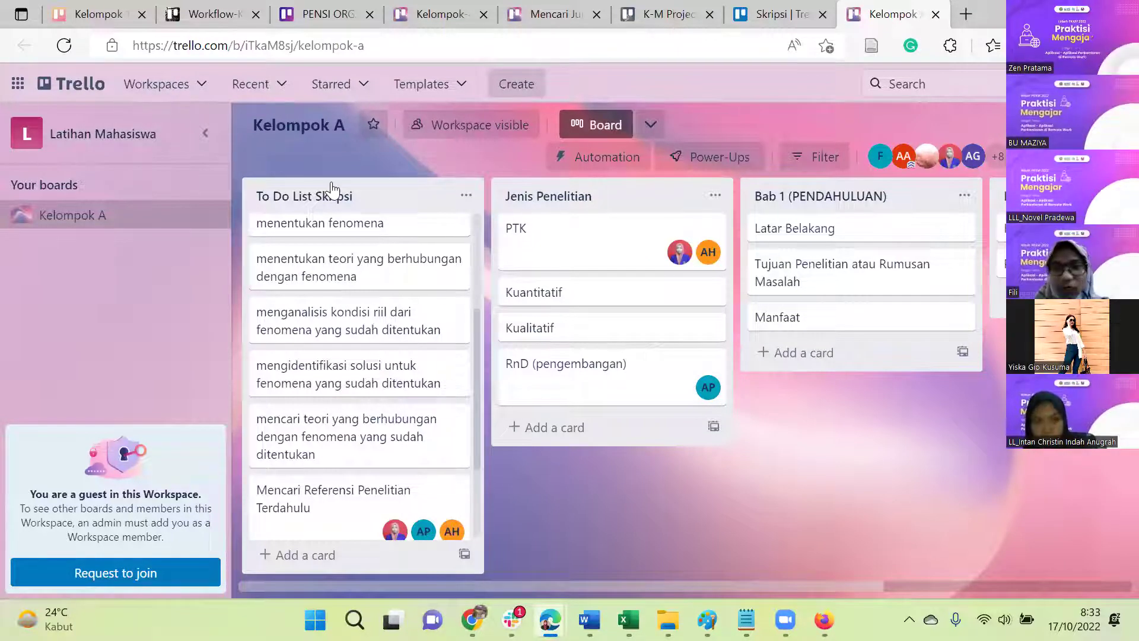
pyautogui.hscroll(2, 480, 229)
pyautogui.hscroll(-2, 487, 222)
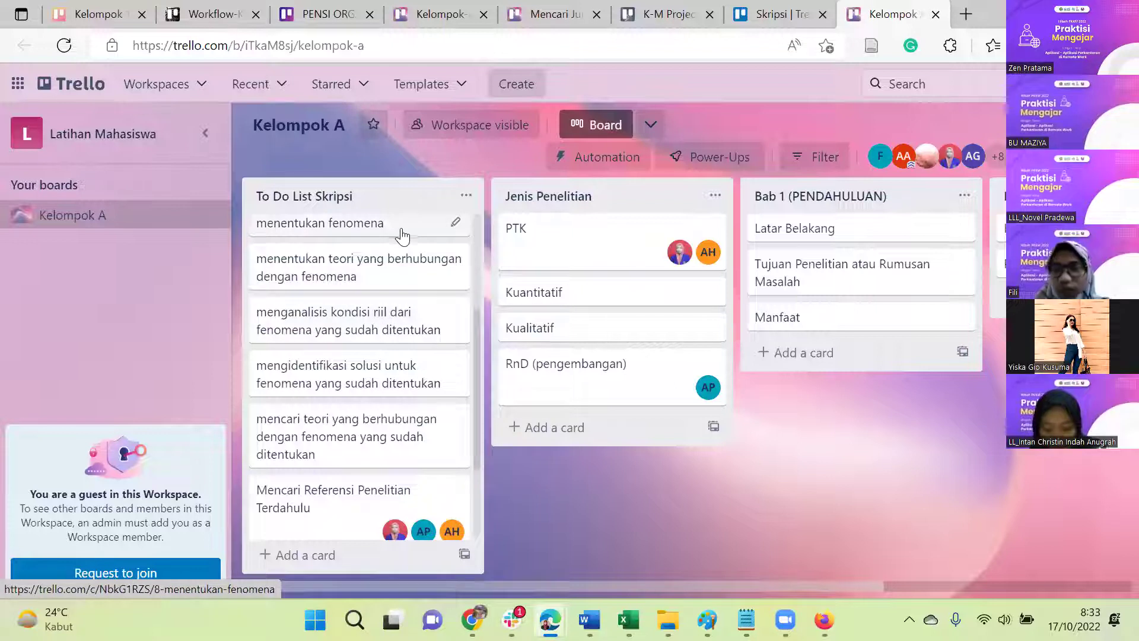
pyautogui.scroll(-3, 402, 324)
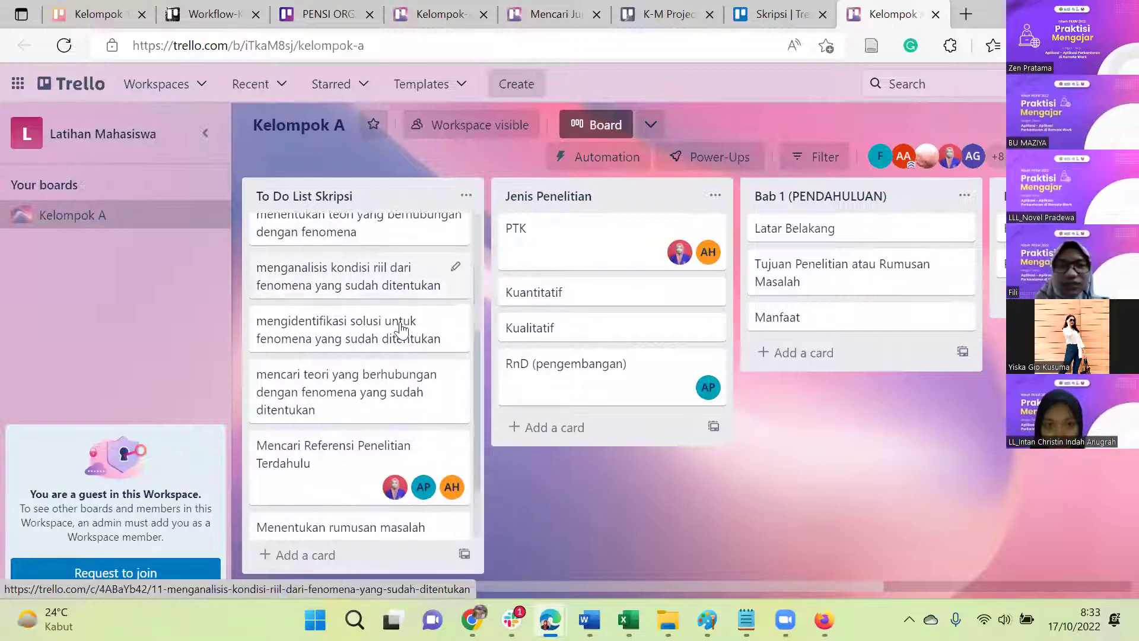
pyautogui.scroll(4, 402, 324)
pyautogui.scroll(-1, 394, 466)
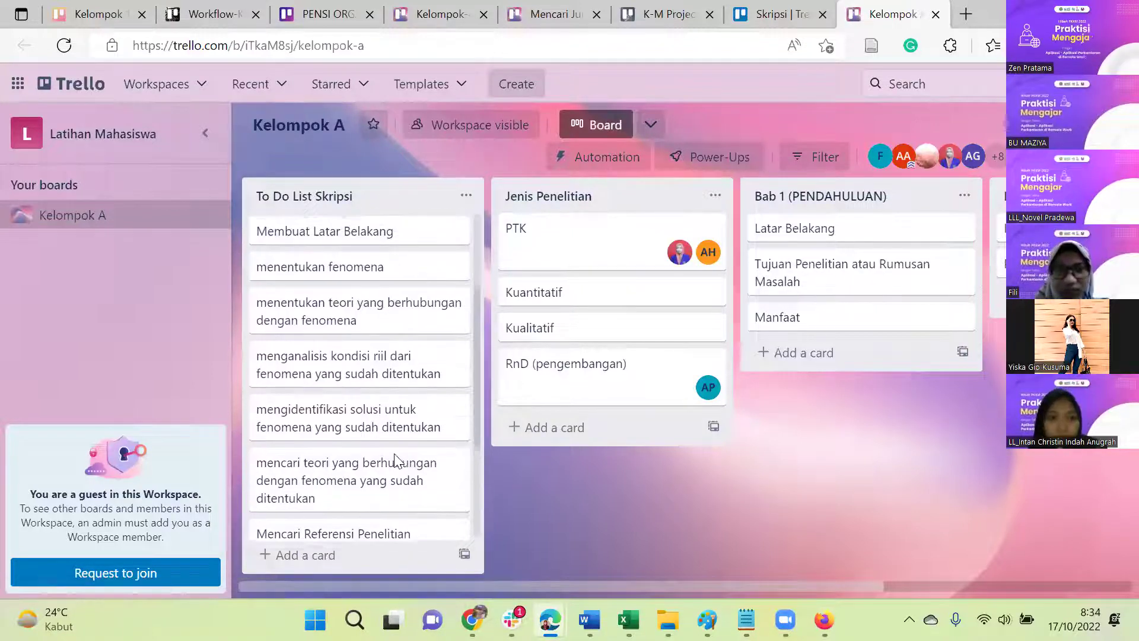
pyautogui.scroll(3, 389, 346)
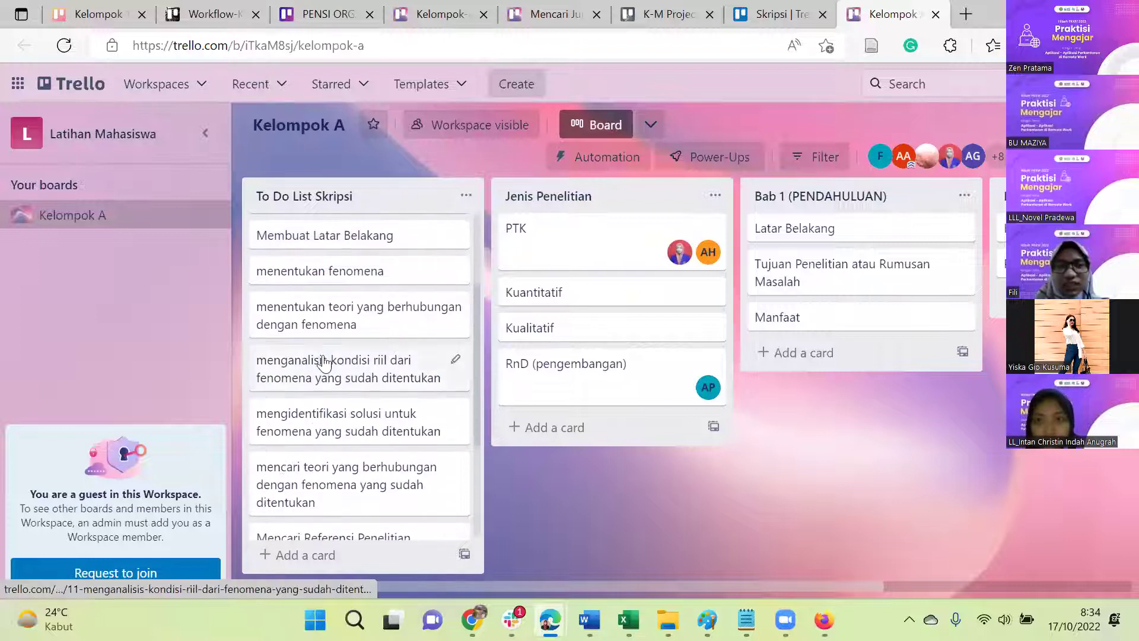